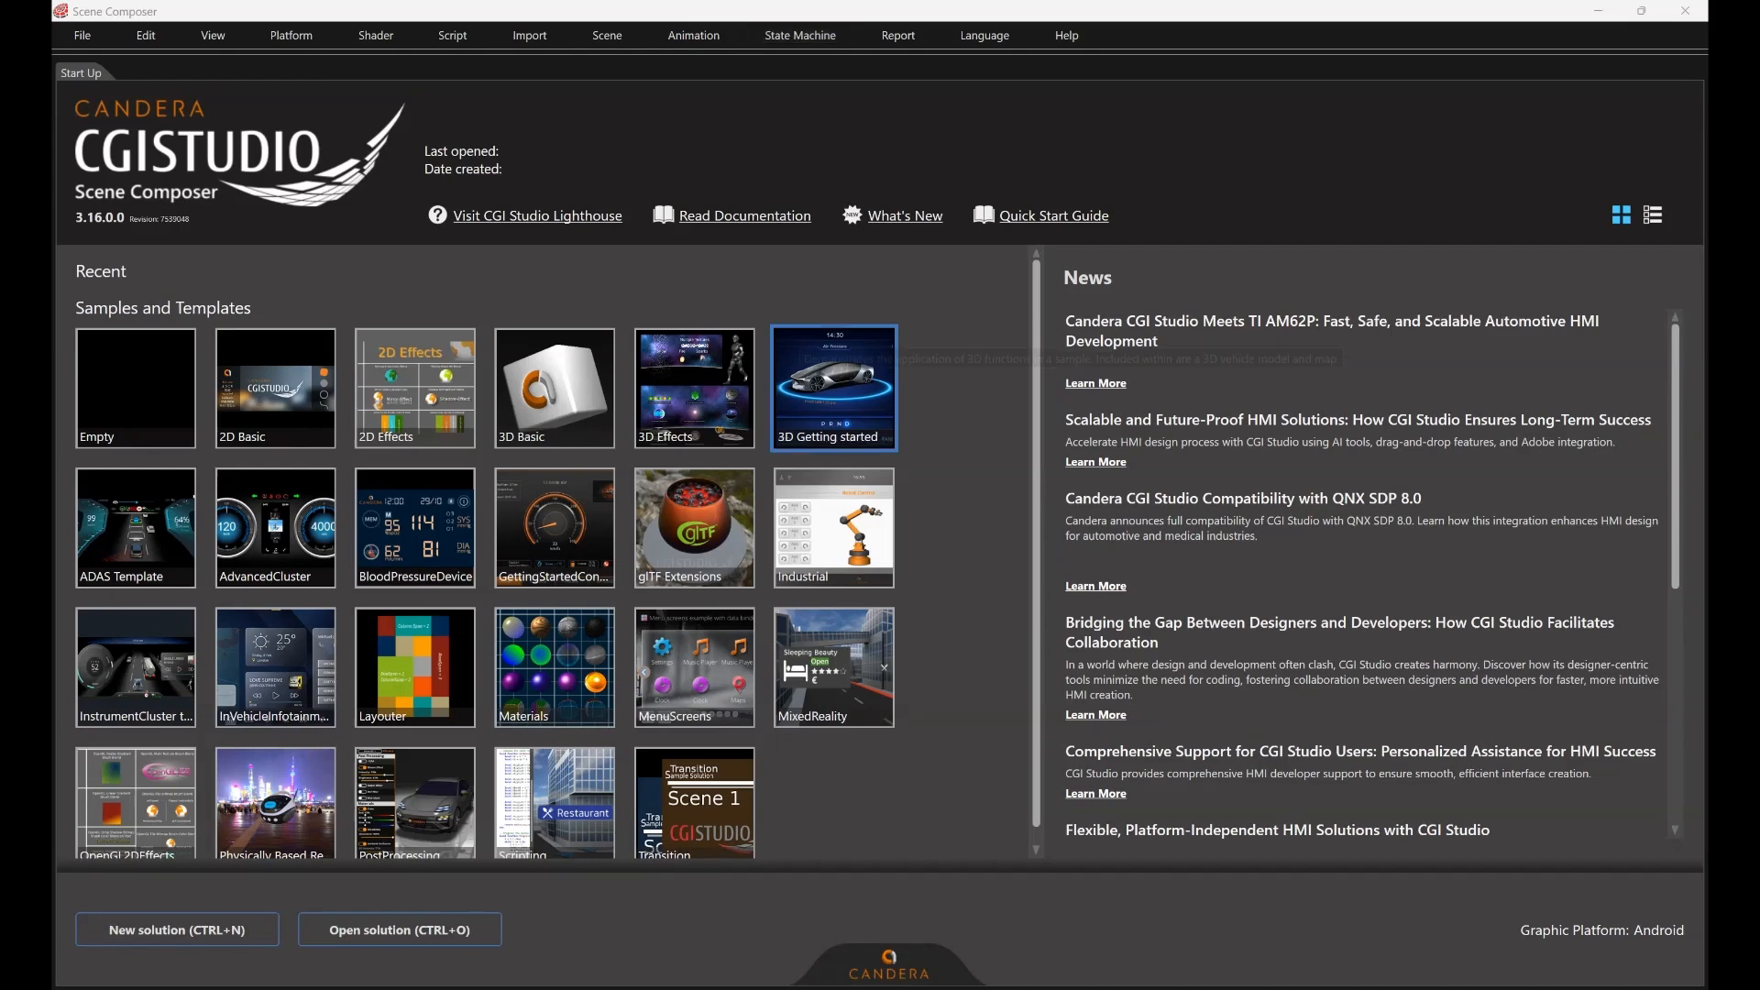
Look over the CoffeeMachine-HD design in Figma and the contents of the Final_CoffeeMachine_SolutionAndAssets folder
mouse_move(1298, 989)
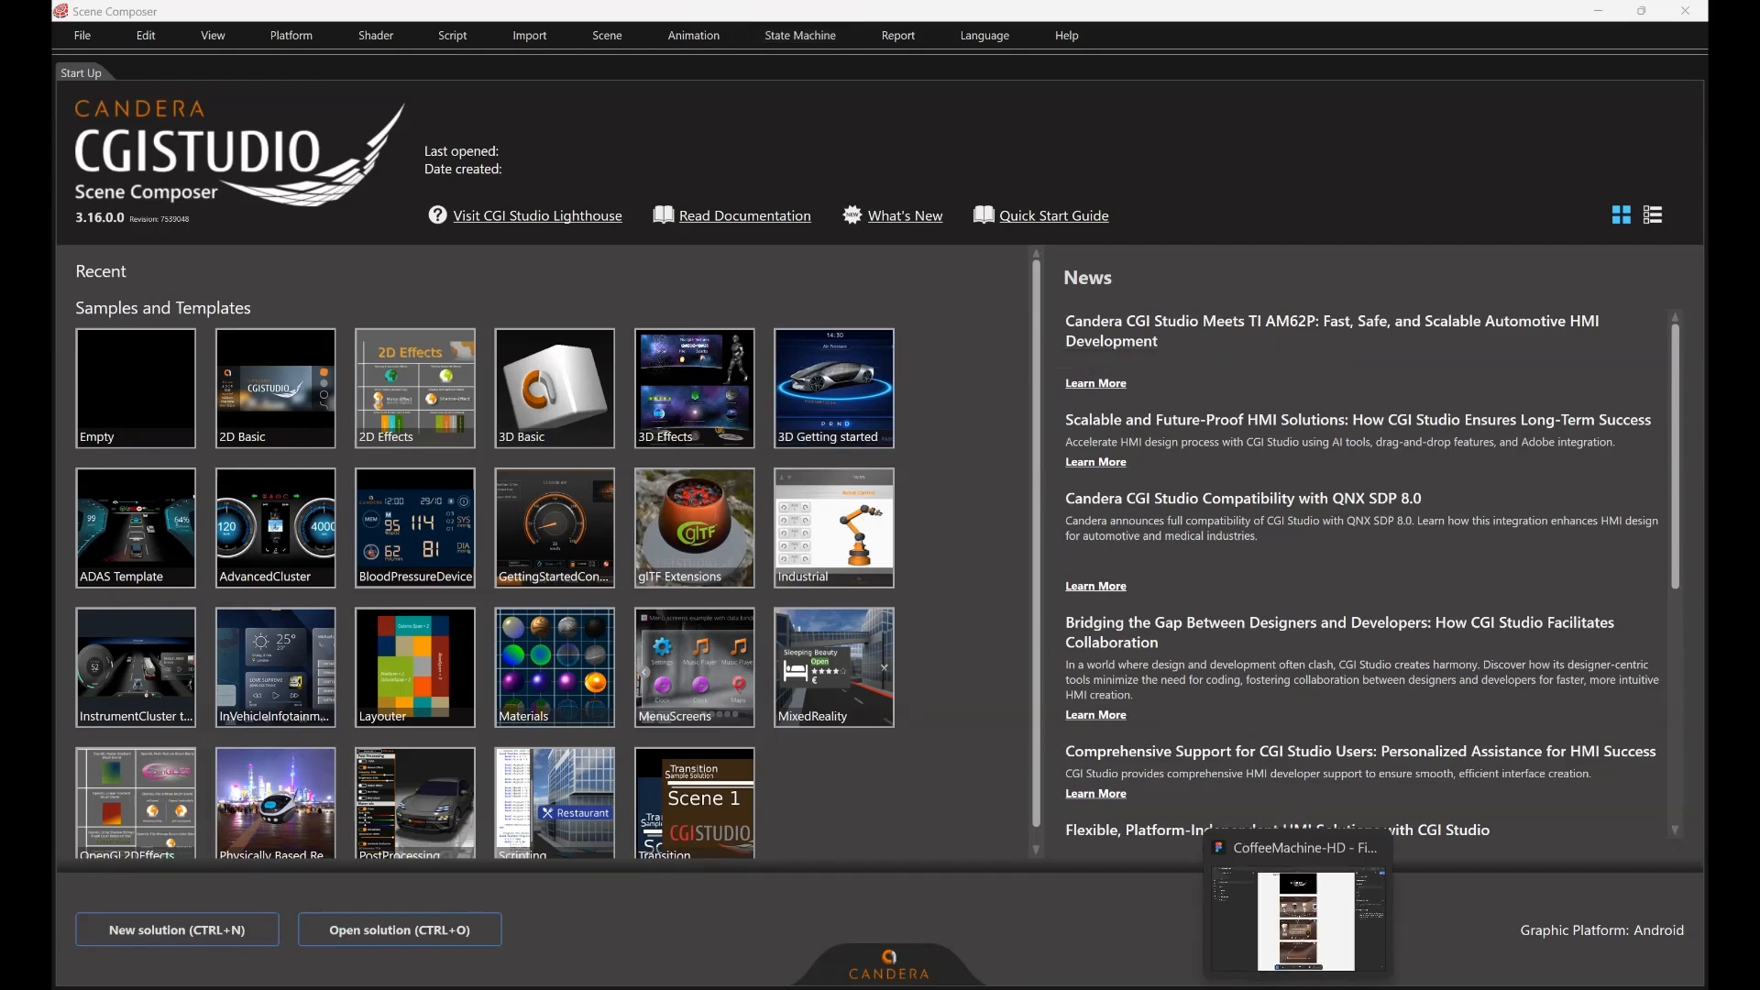
click(1298, 988)
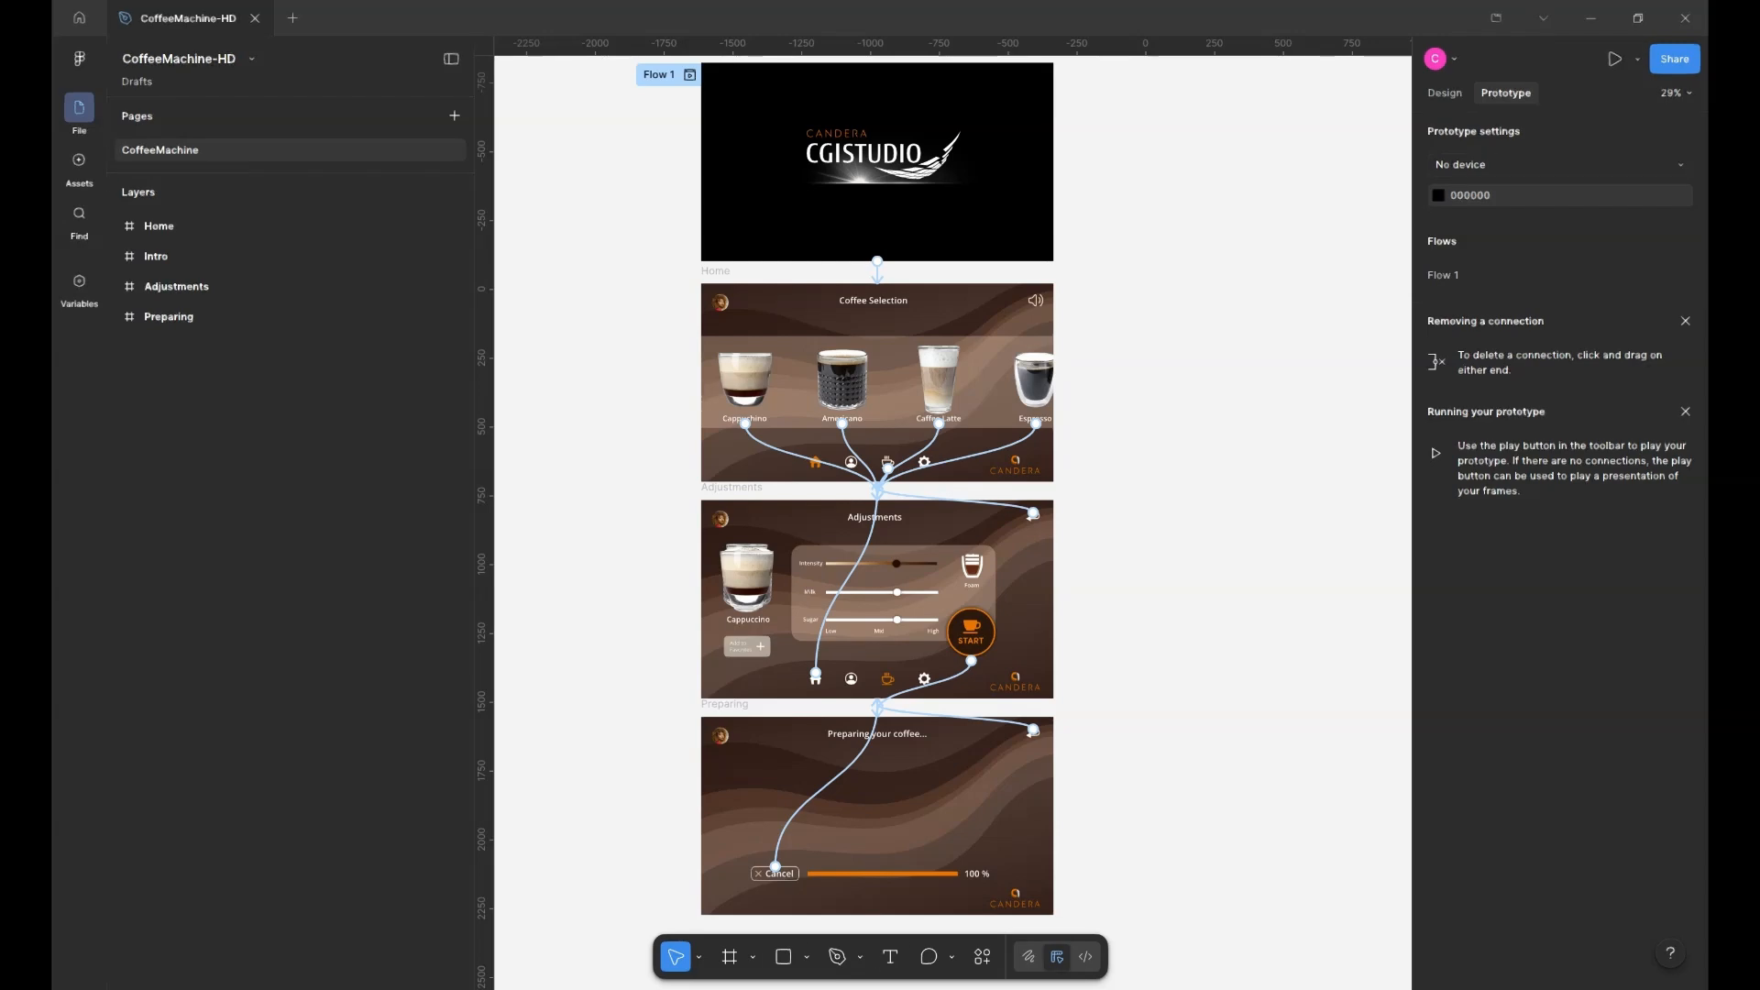
mouse_move(717, 989)
click(639, 917)
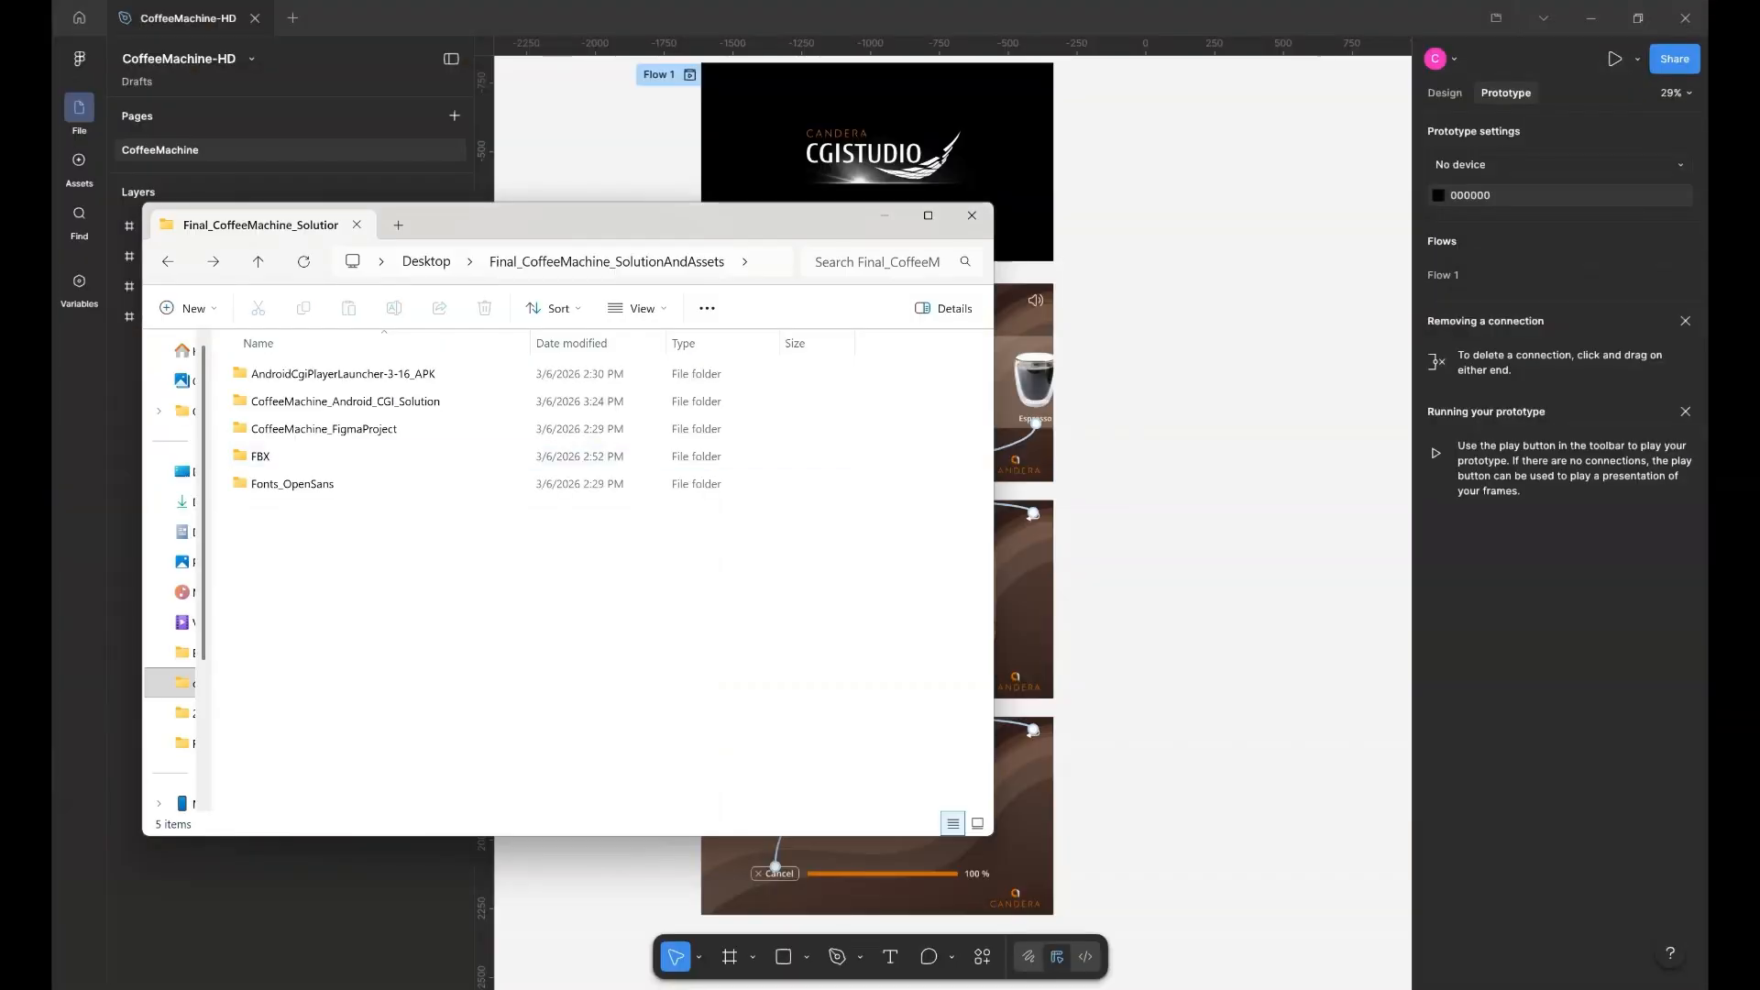
drag(633, 220, 701, 204)
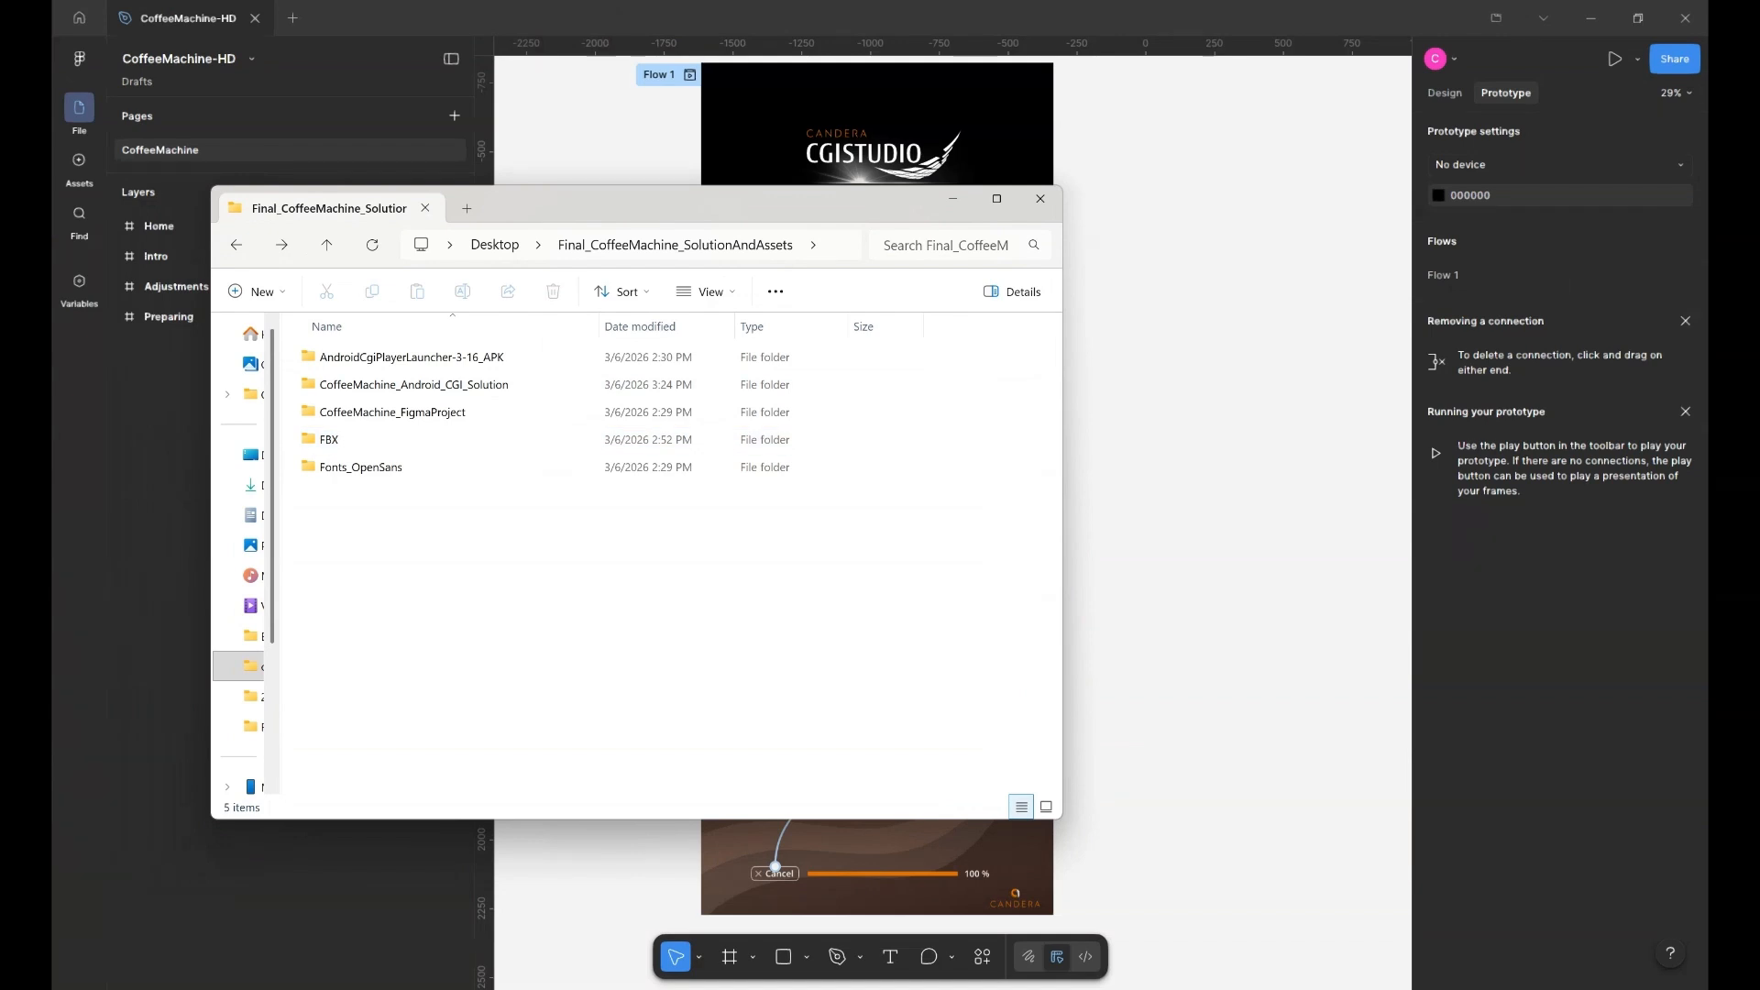
click(952, 199)
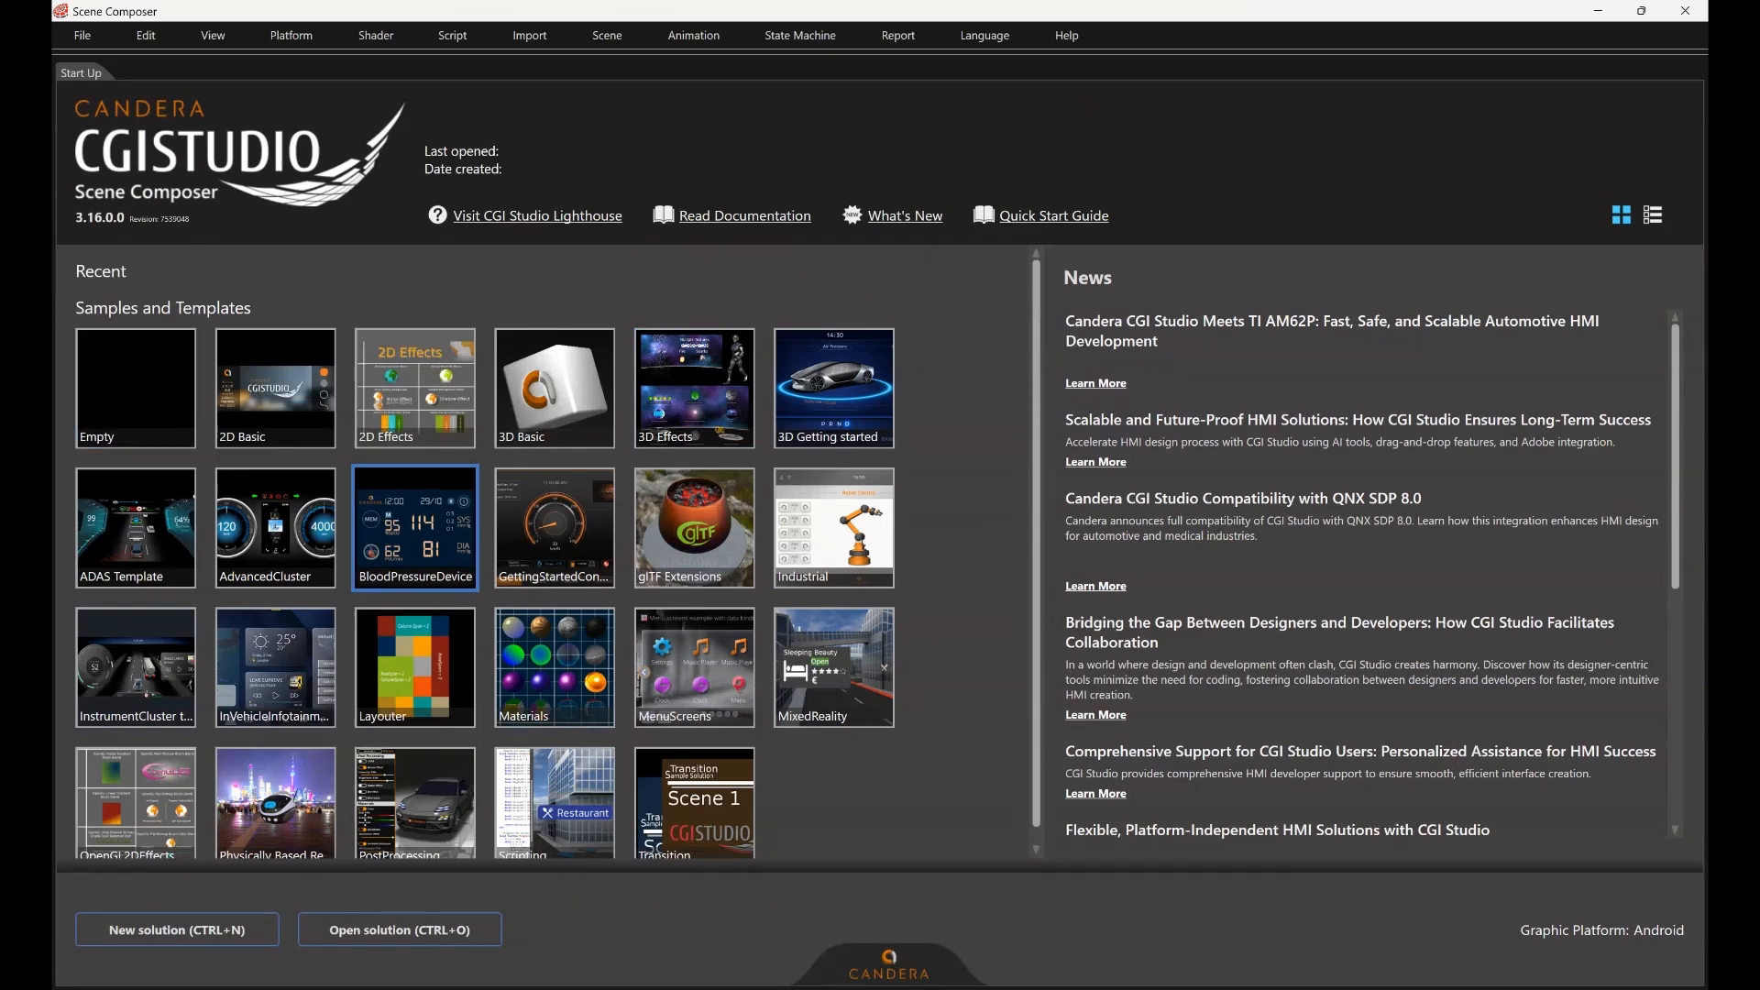
Create a new solution from the Empty template and save it as Empty.scs in the CoffeeMachine_Android_CGI_Solution folder
click(136, 388)
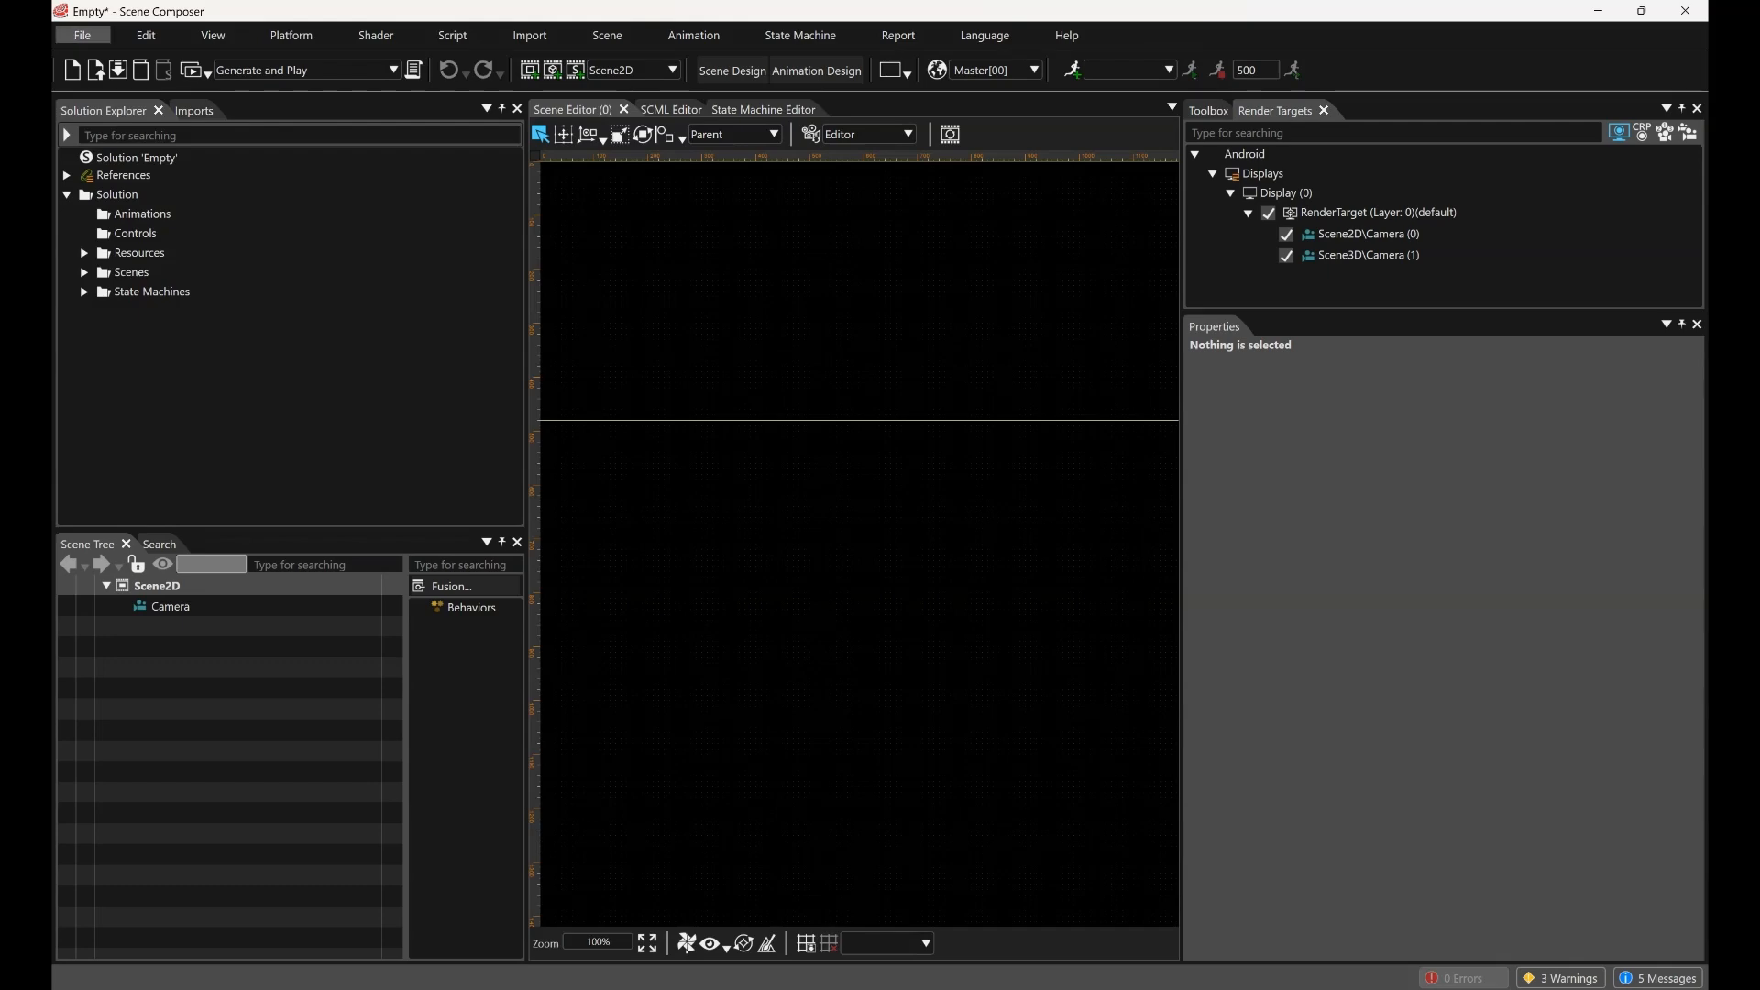
click(82, 35)
click(121, 172)
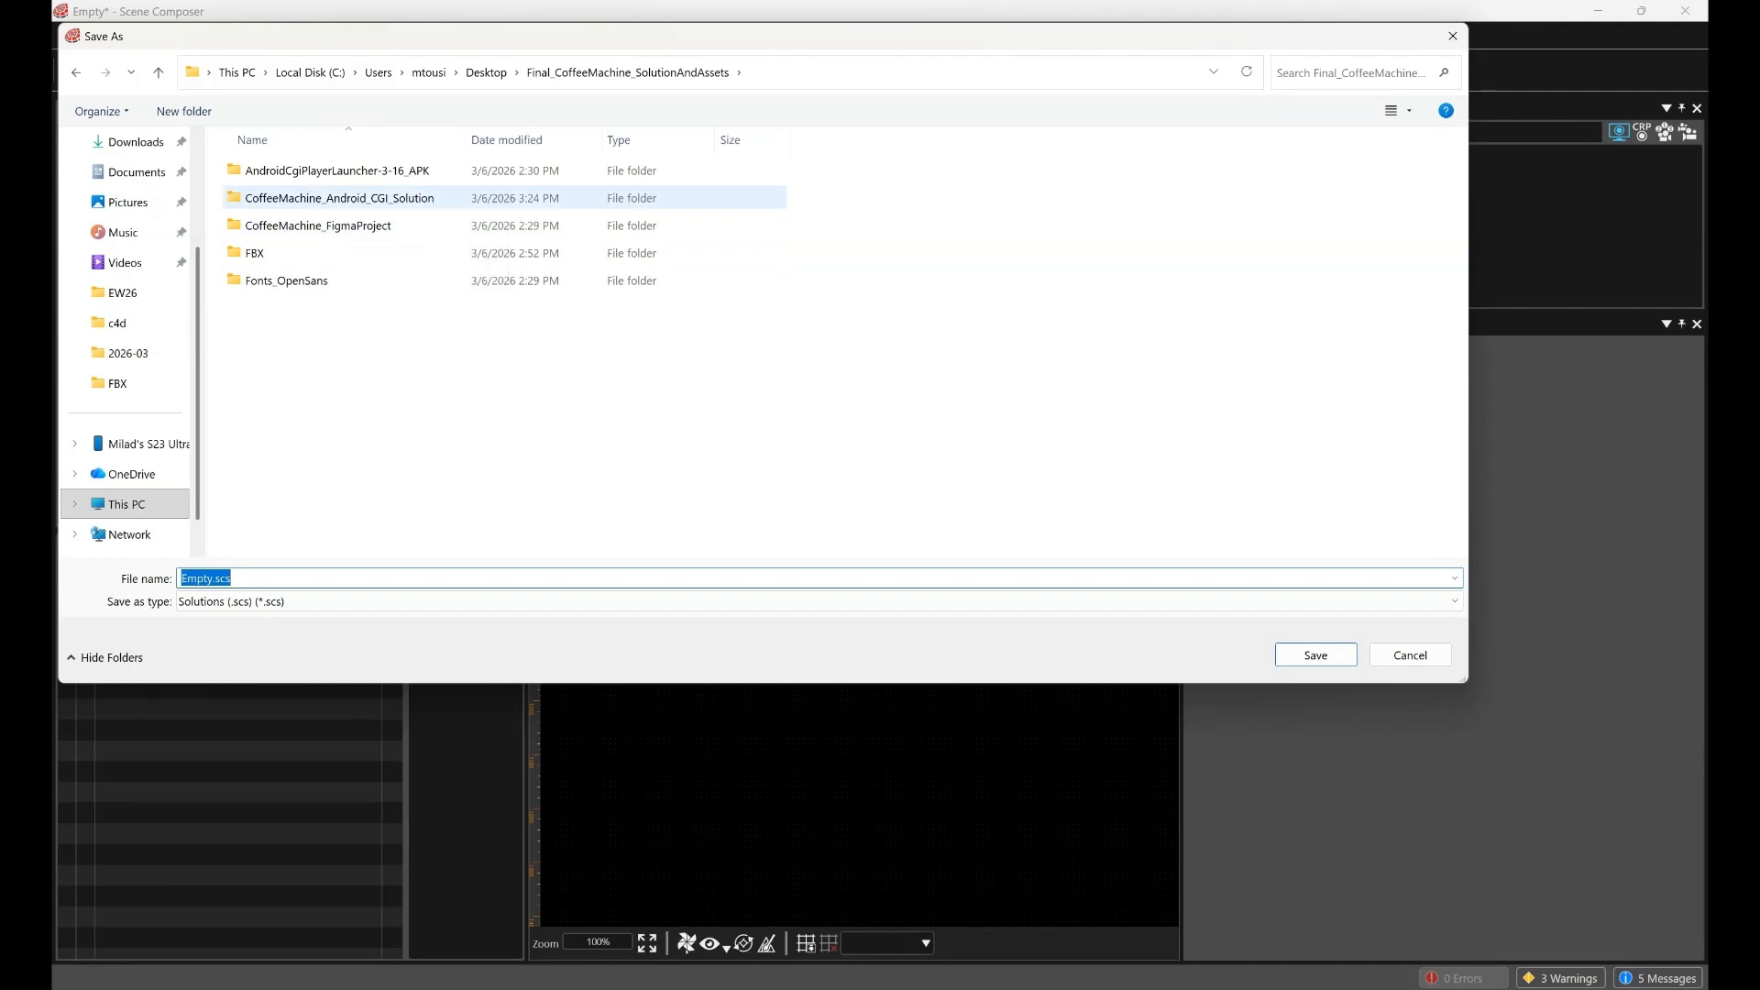
double_click(311, 198)
key(Return)
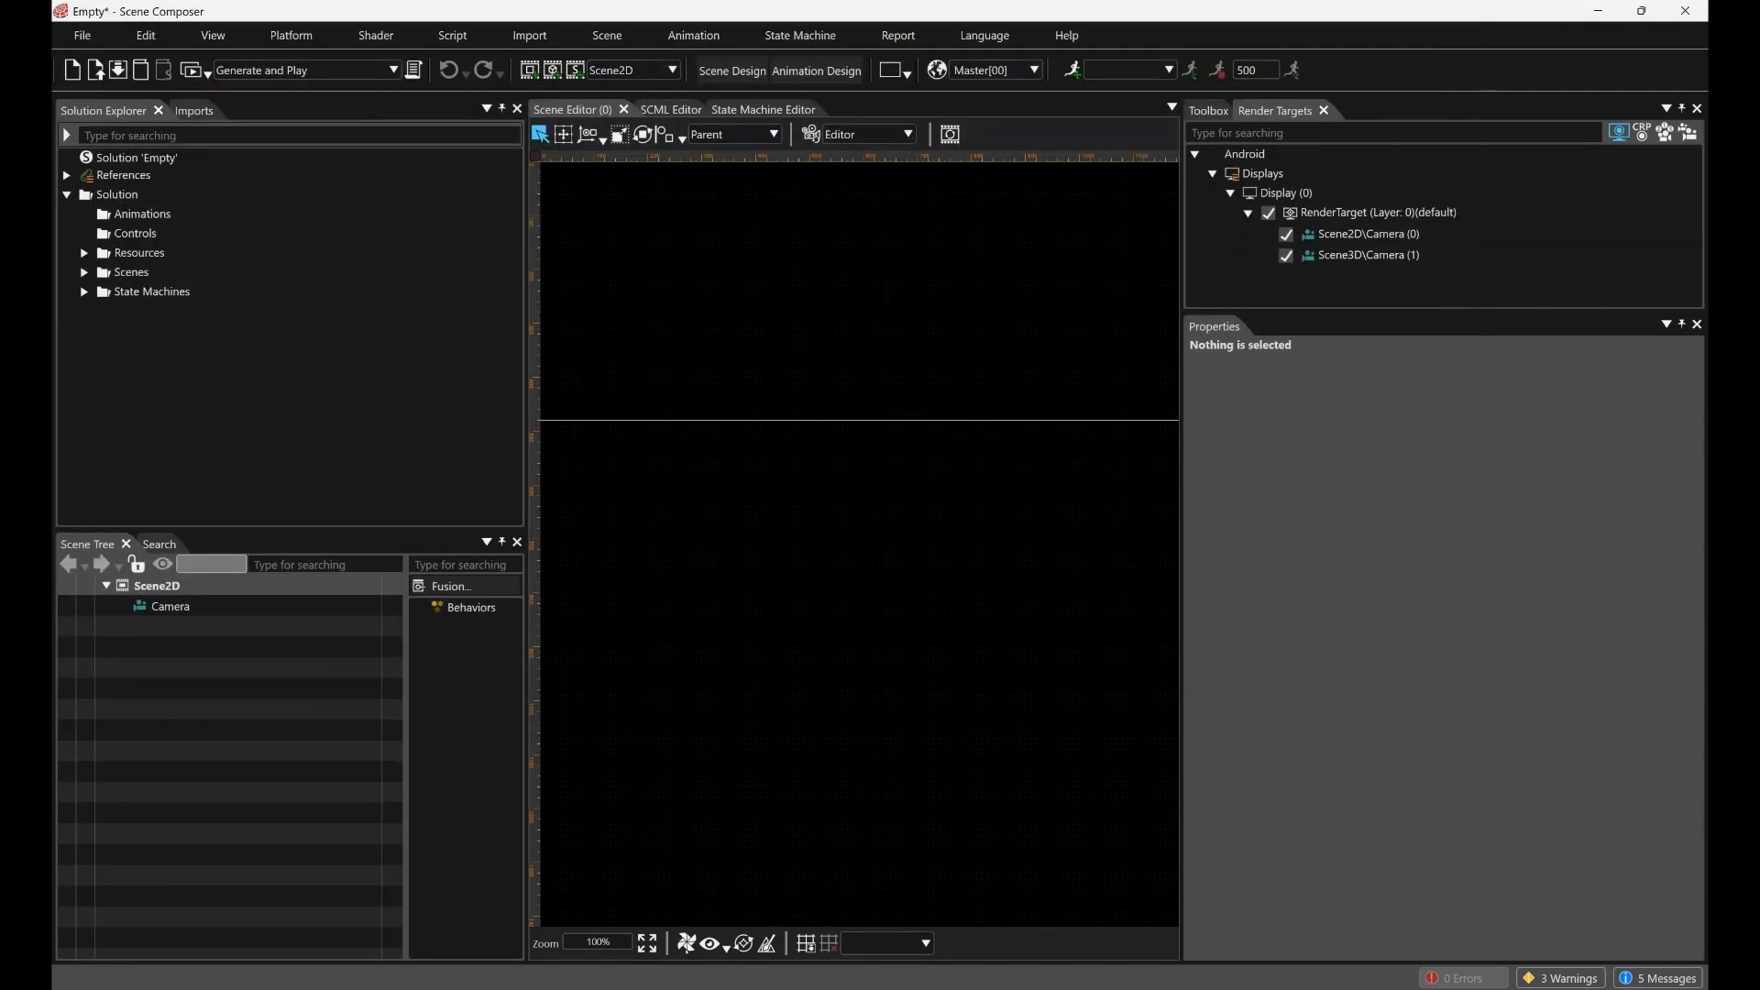
Import all OpenSans TrueType files into Resources/Fonts, creating a new Fonts_OpenSans folder for them
click(529, 34)
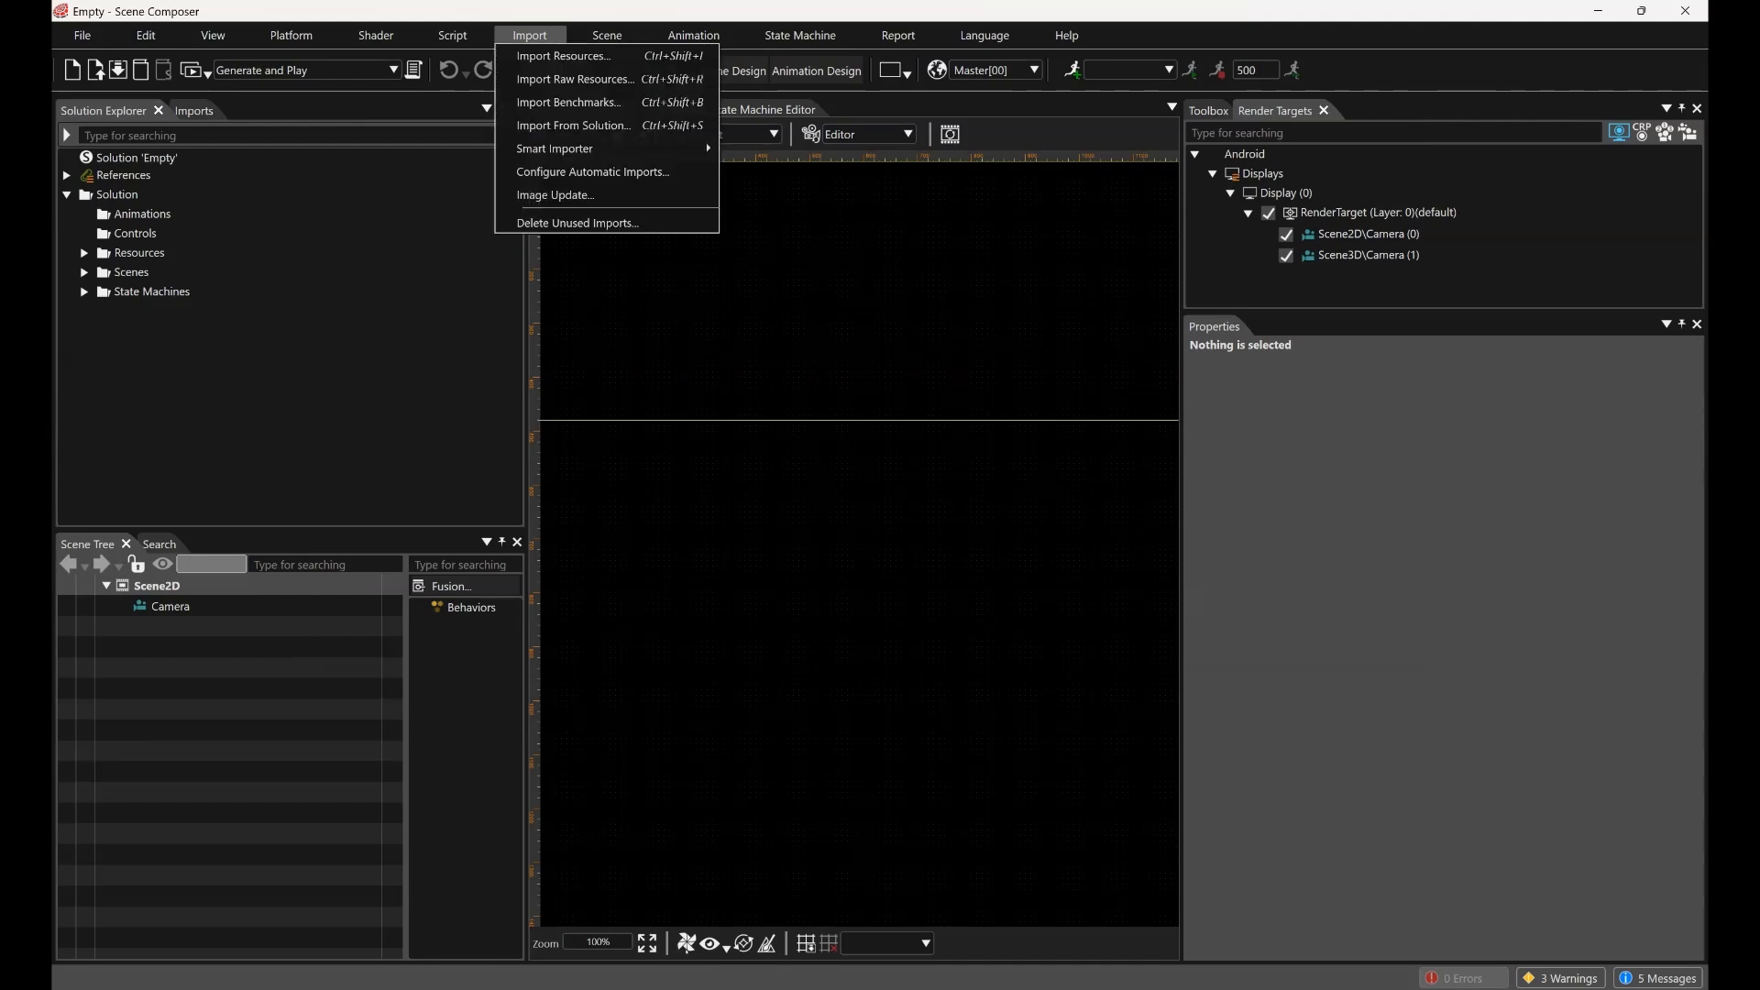
click(84, 253)
right_click(143, 311)
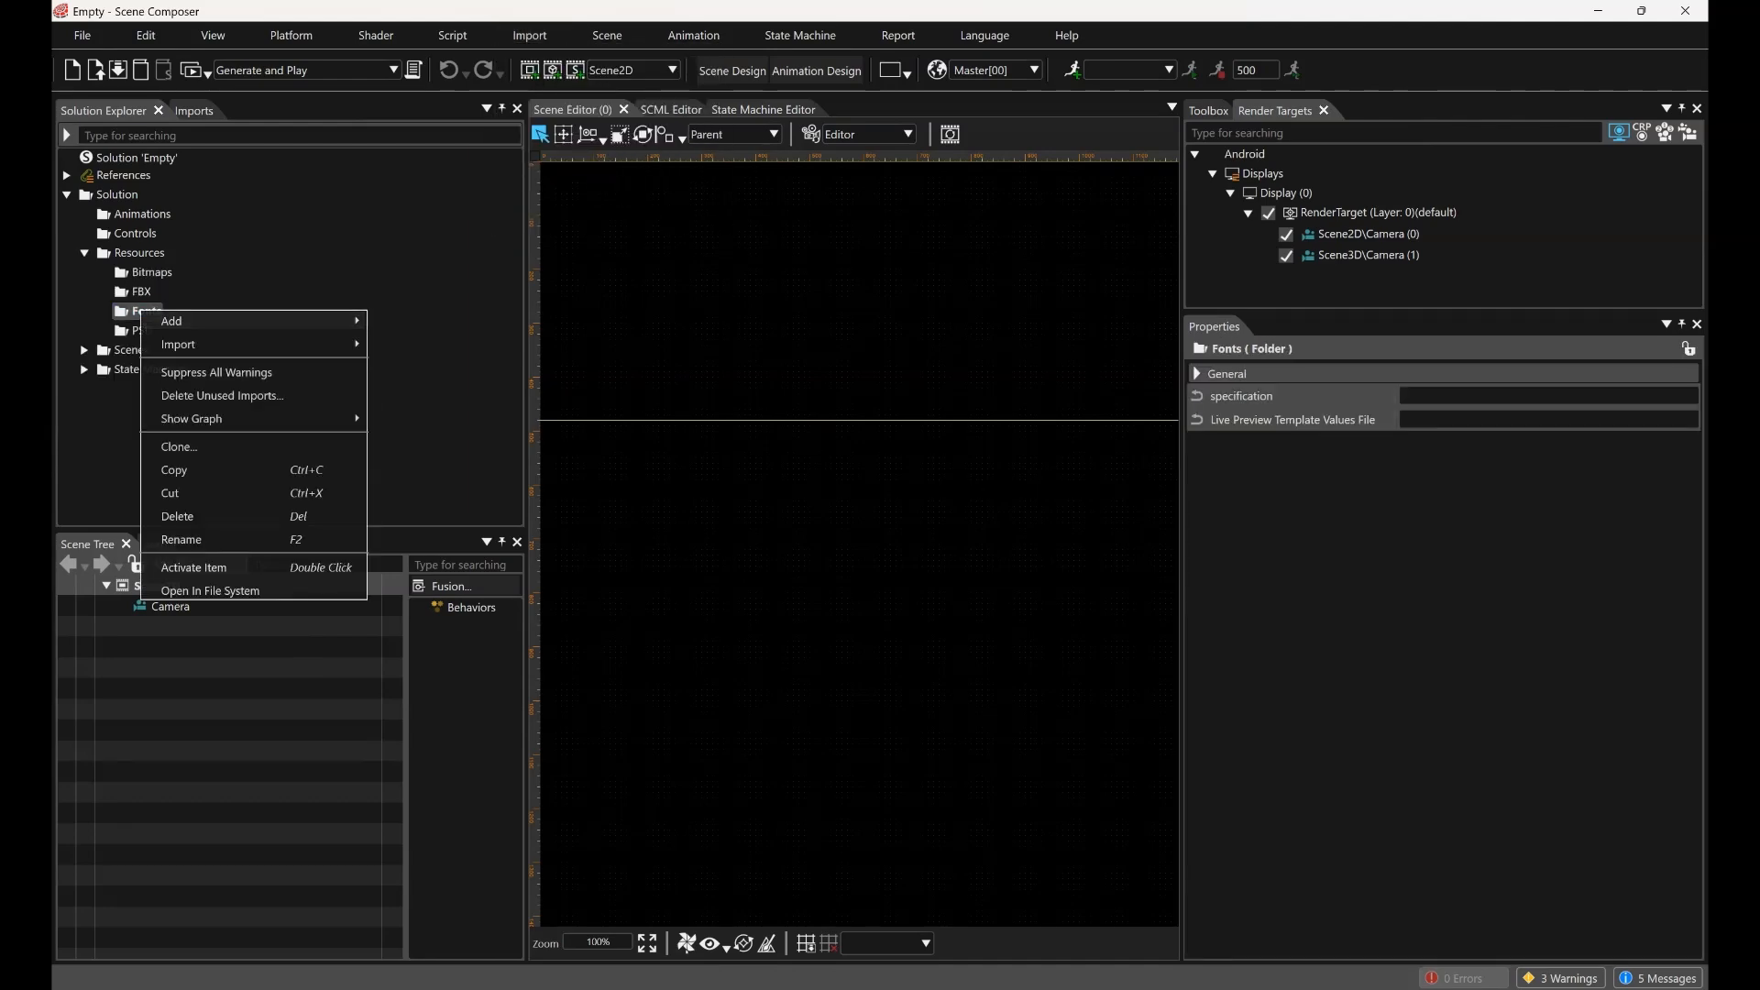
mouse_move(183, 344)
click(415, 348)
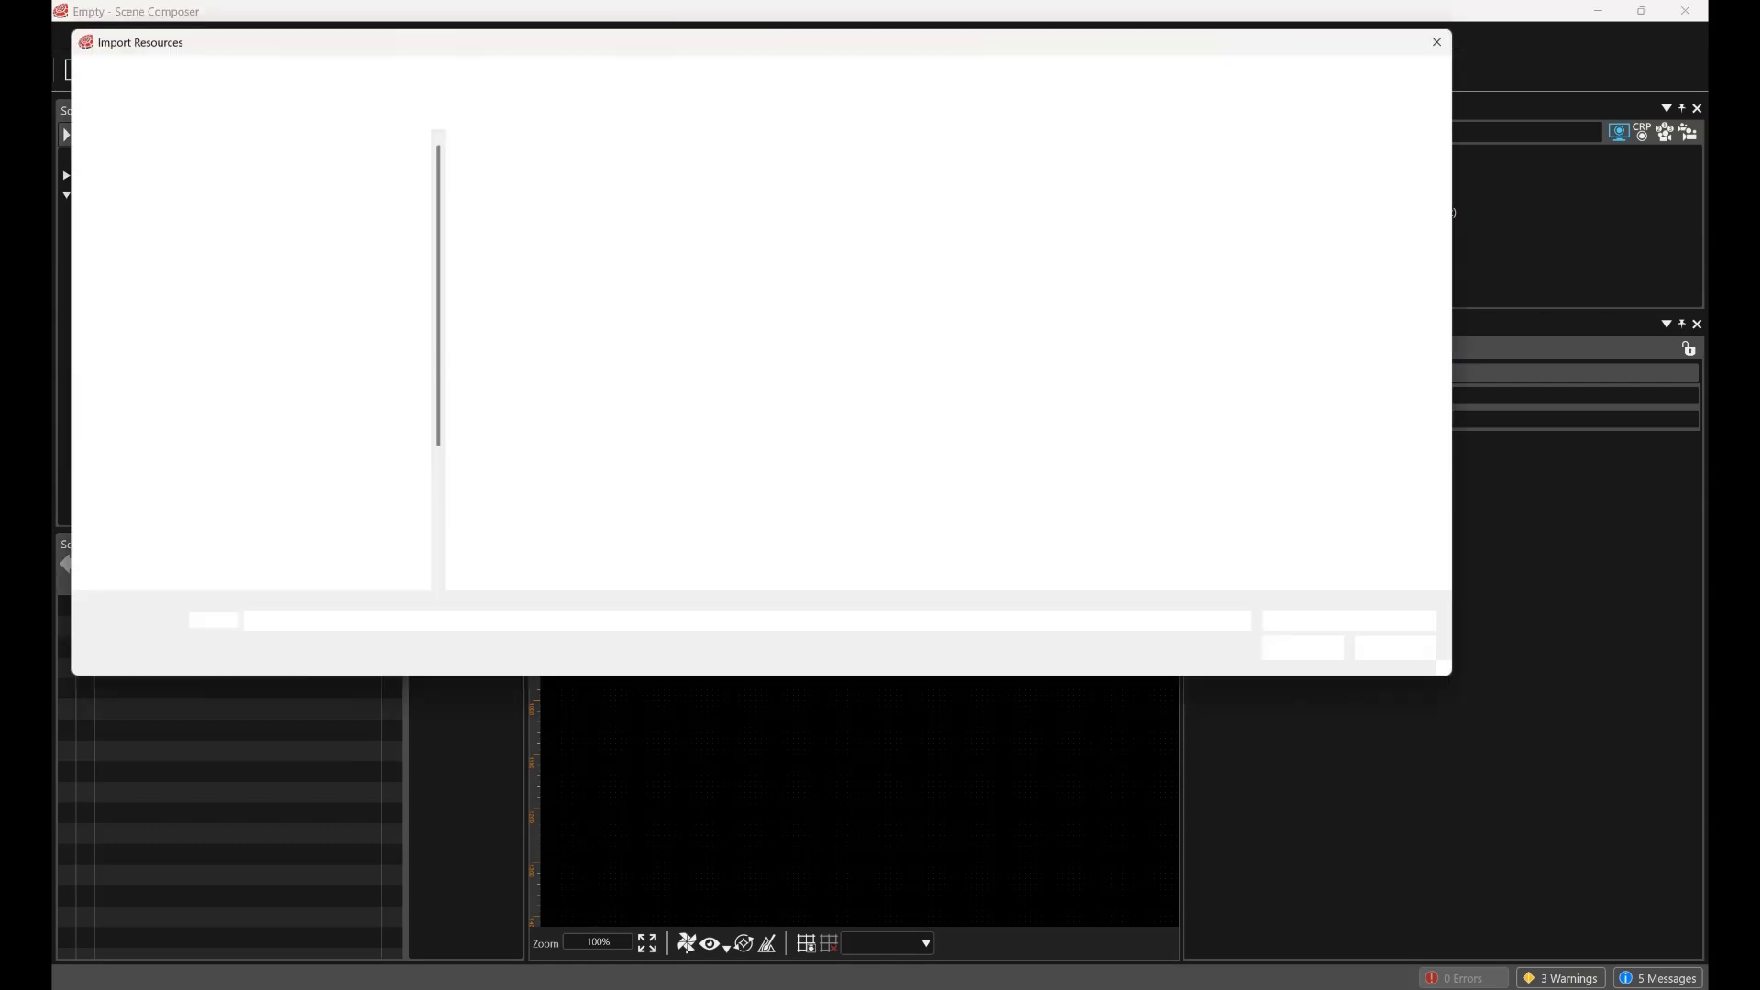
drag(607, 554, 463, 162)
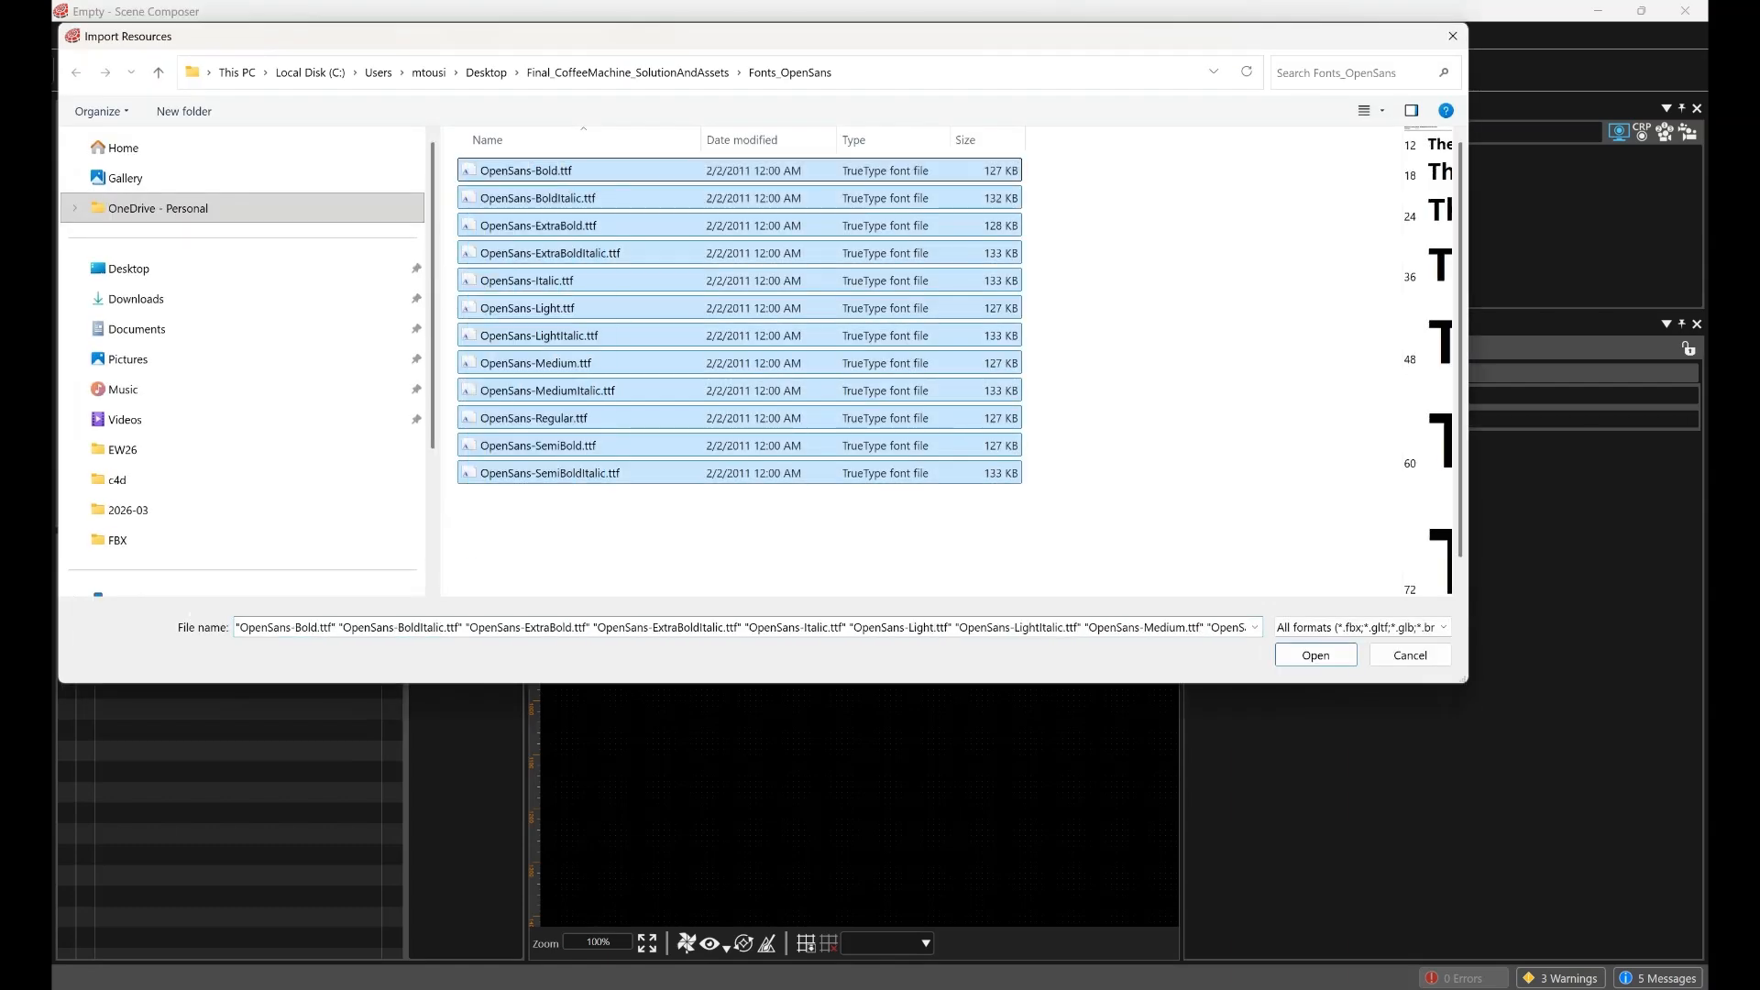
key(Return)
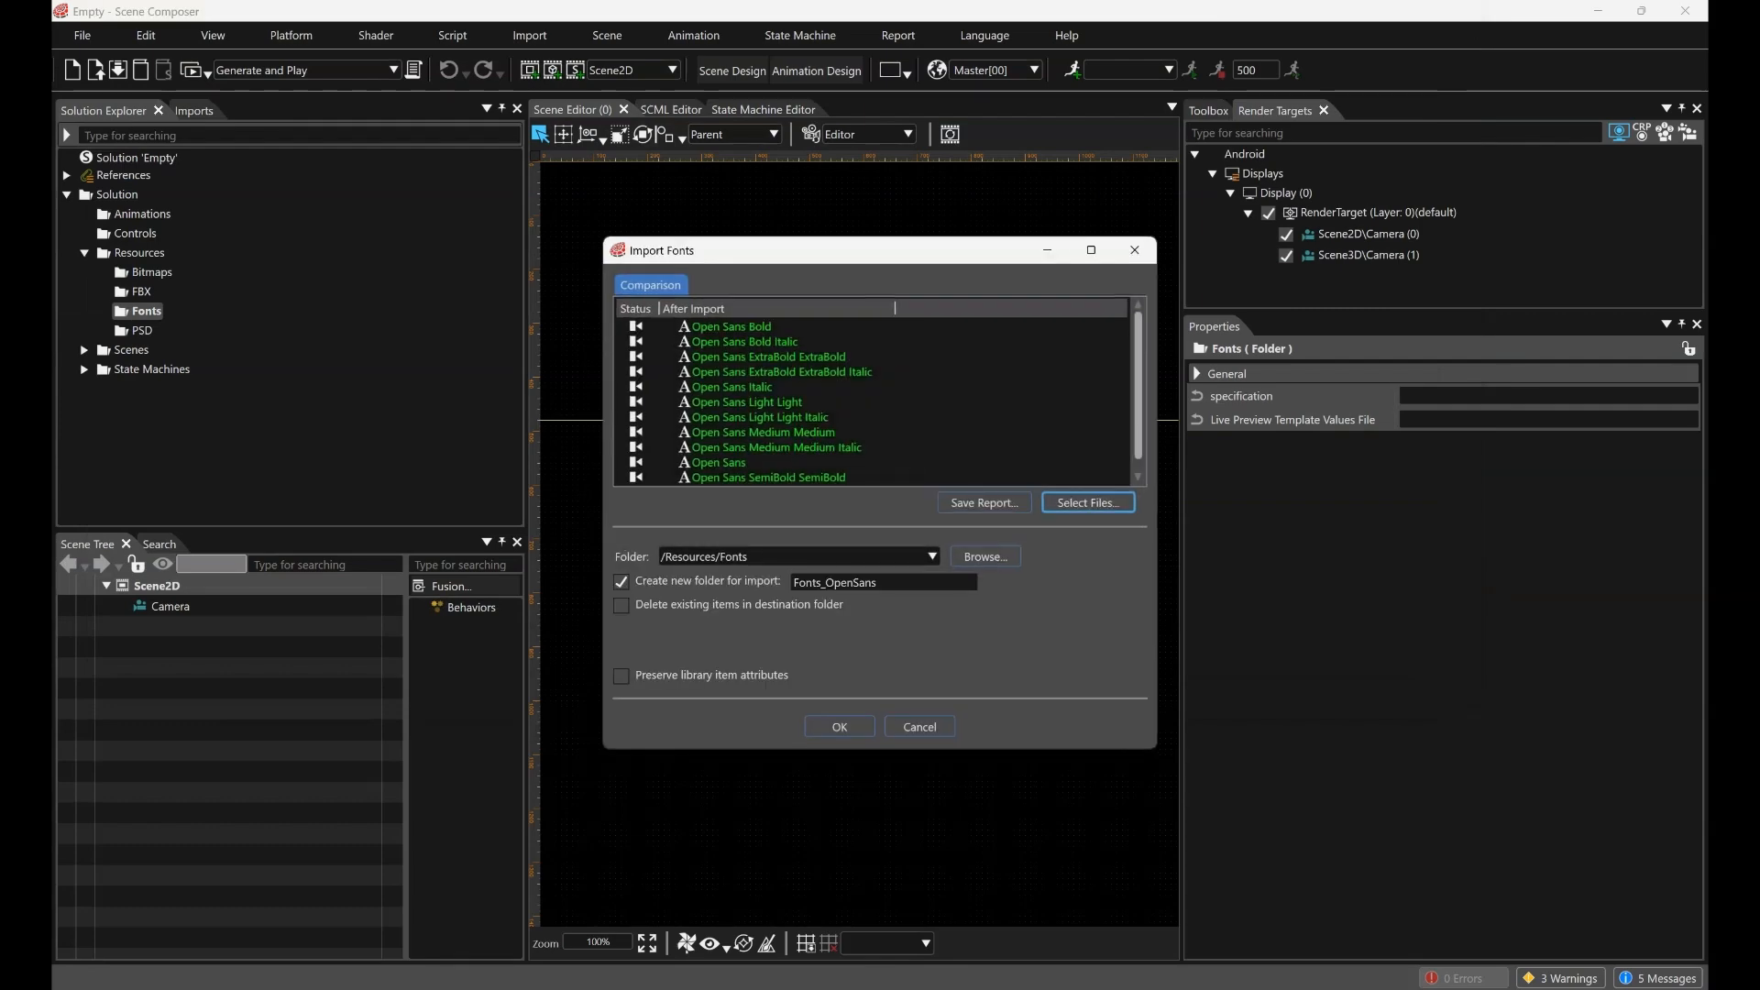
key(Return)
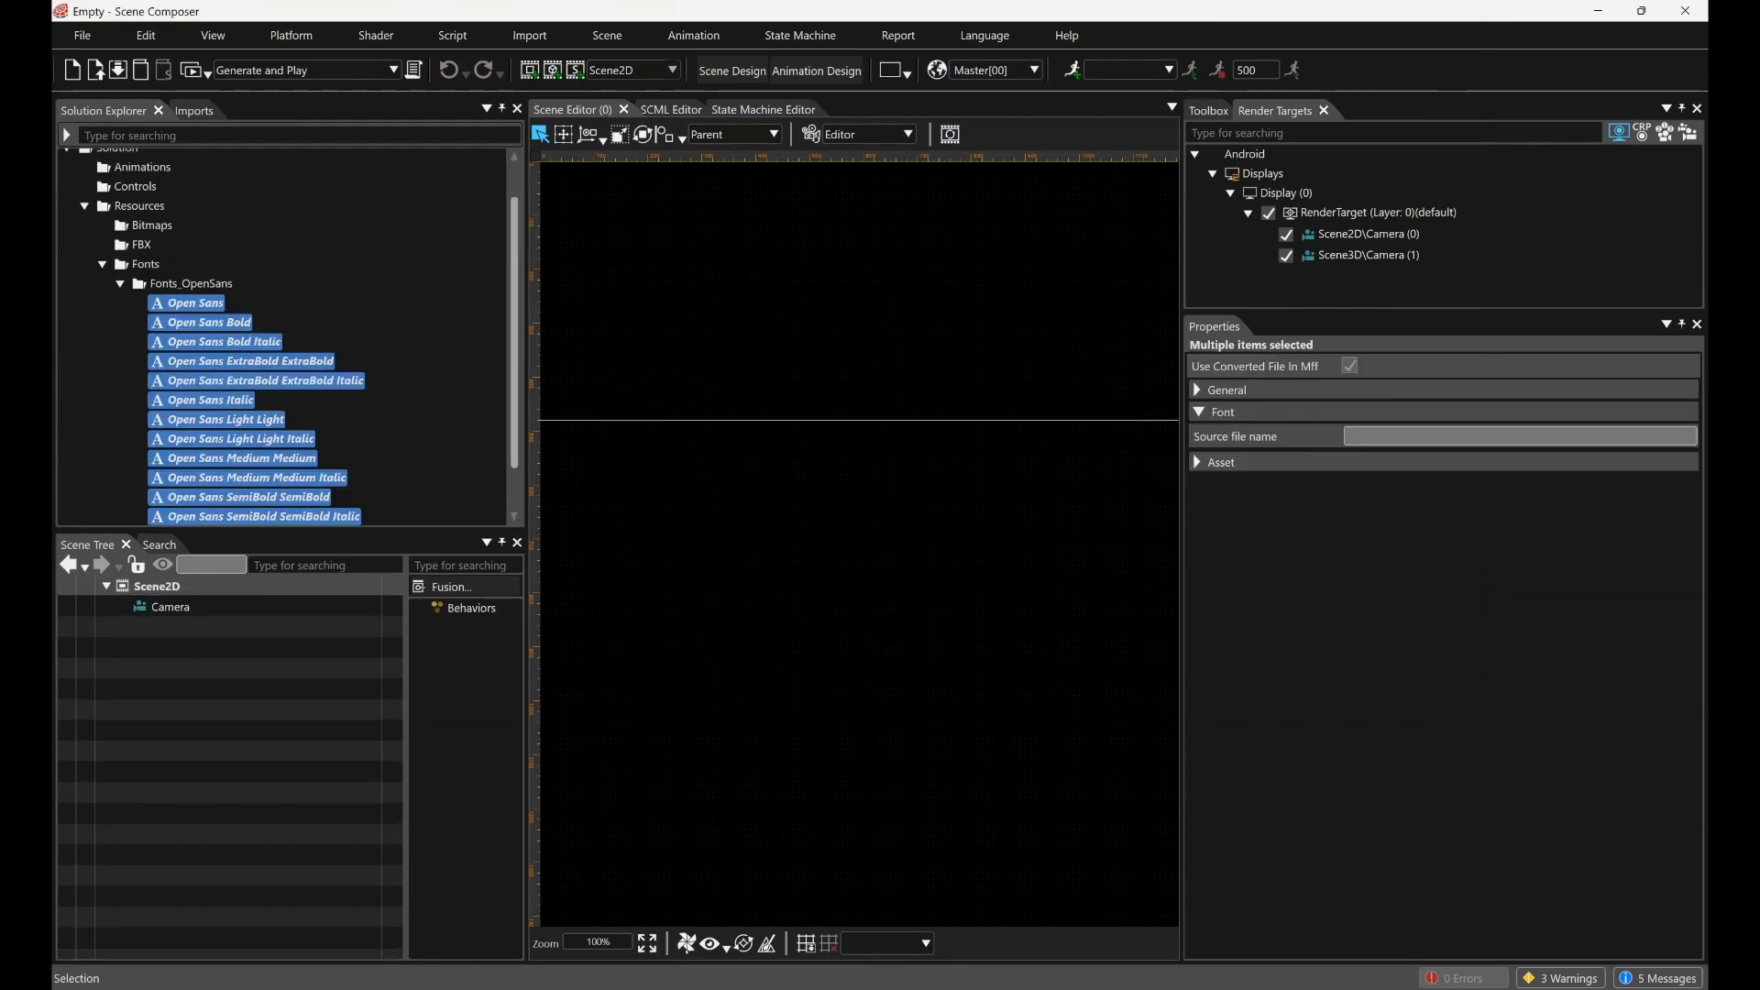
Start a Smart Importer import from Figma and copy the link of the CoffeeMachine-HD file in Figma
click(530, 35)
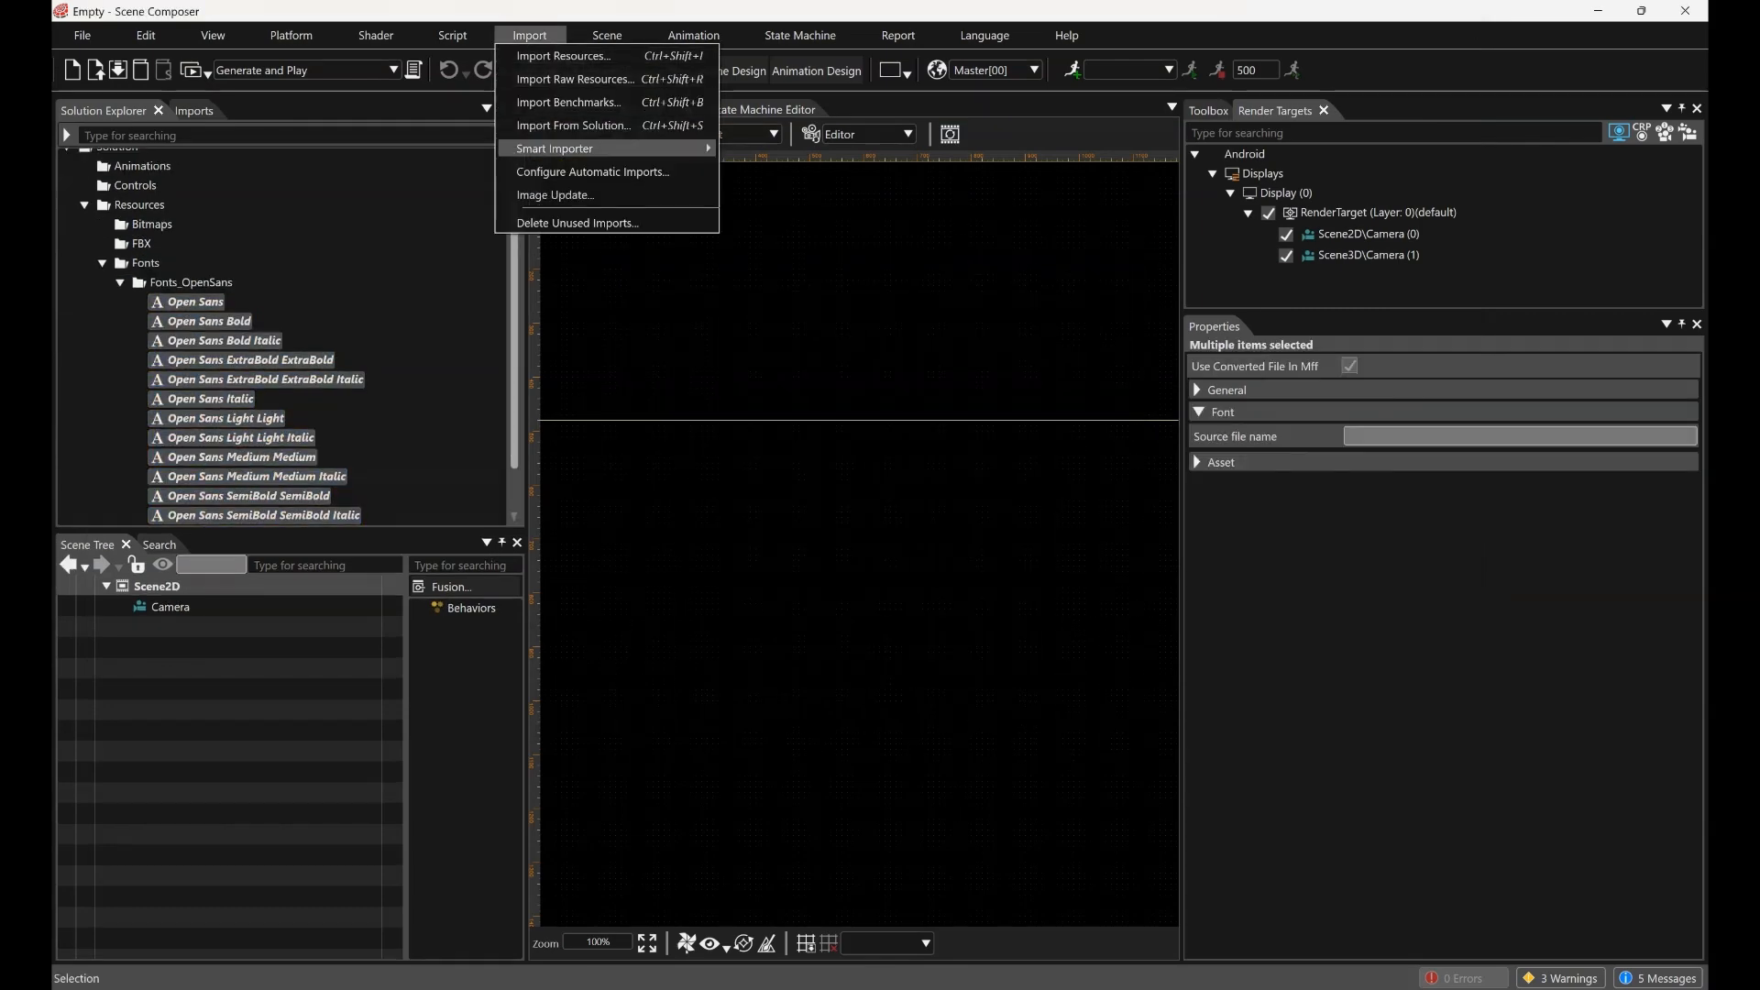
mouse_move(555, 149)
click(794, 175)
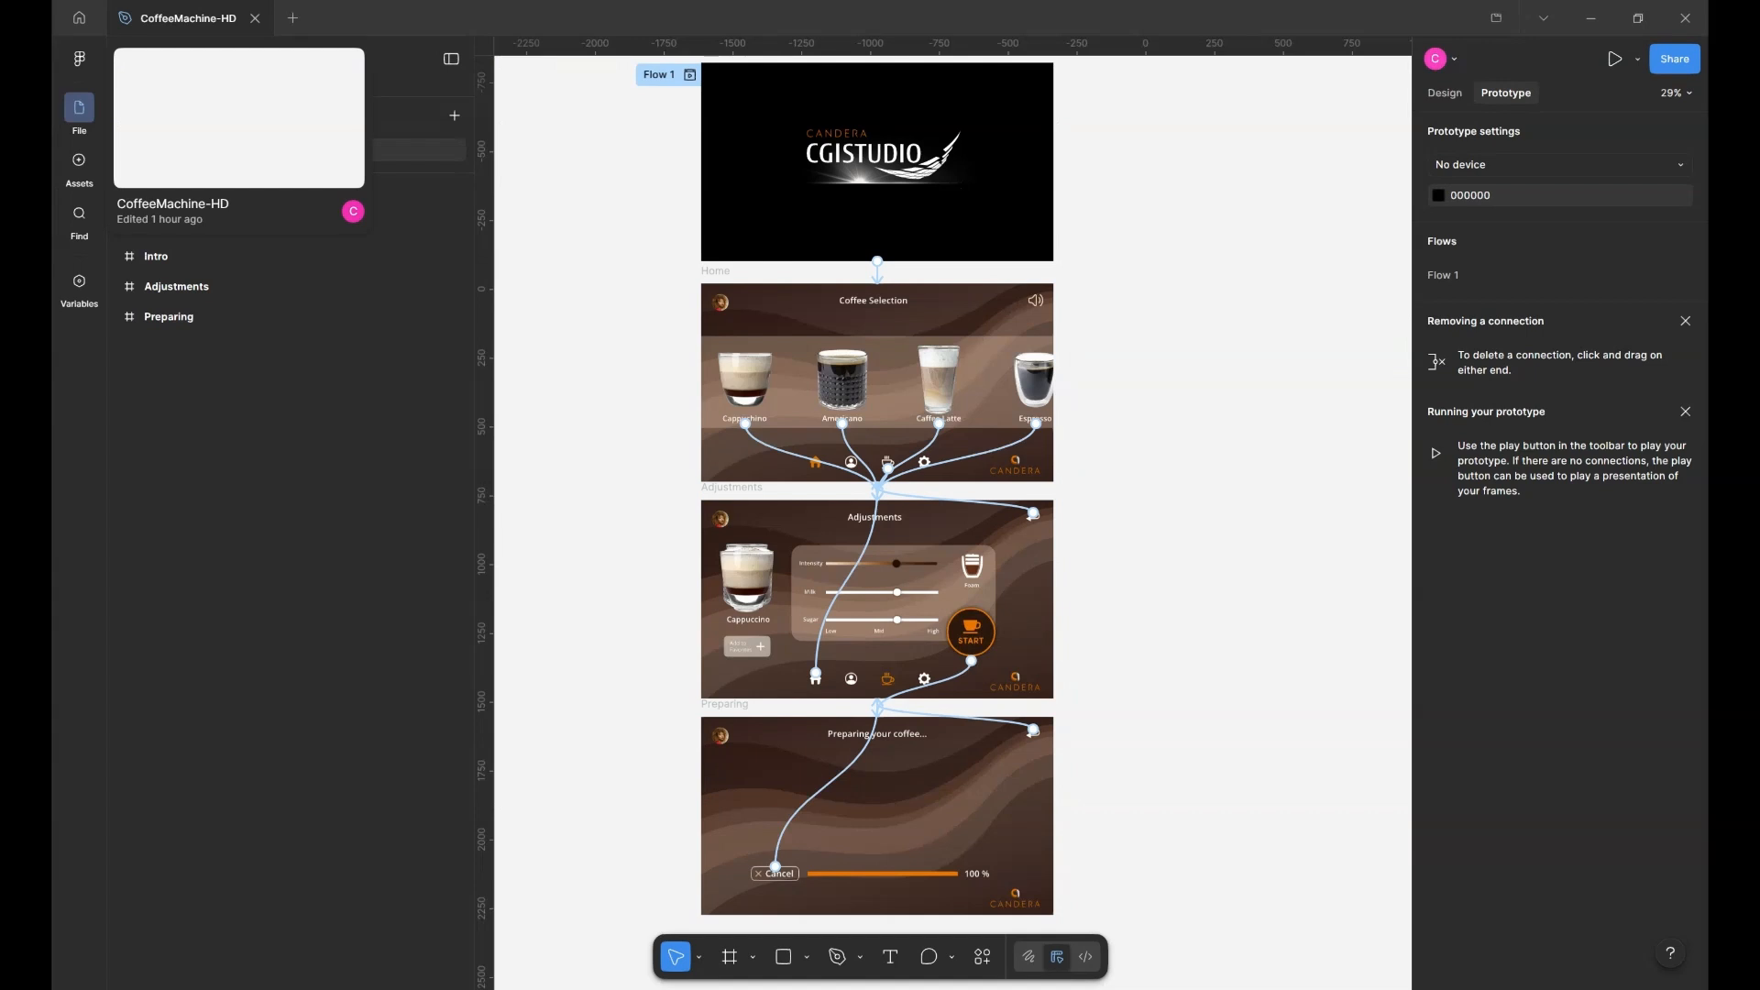
right_click(187, 18)
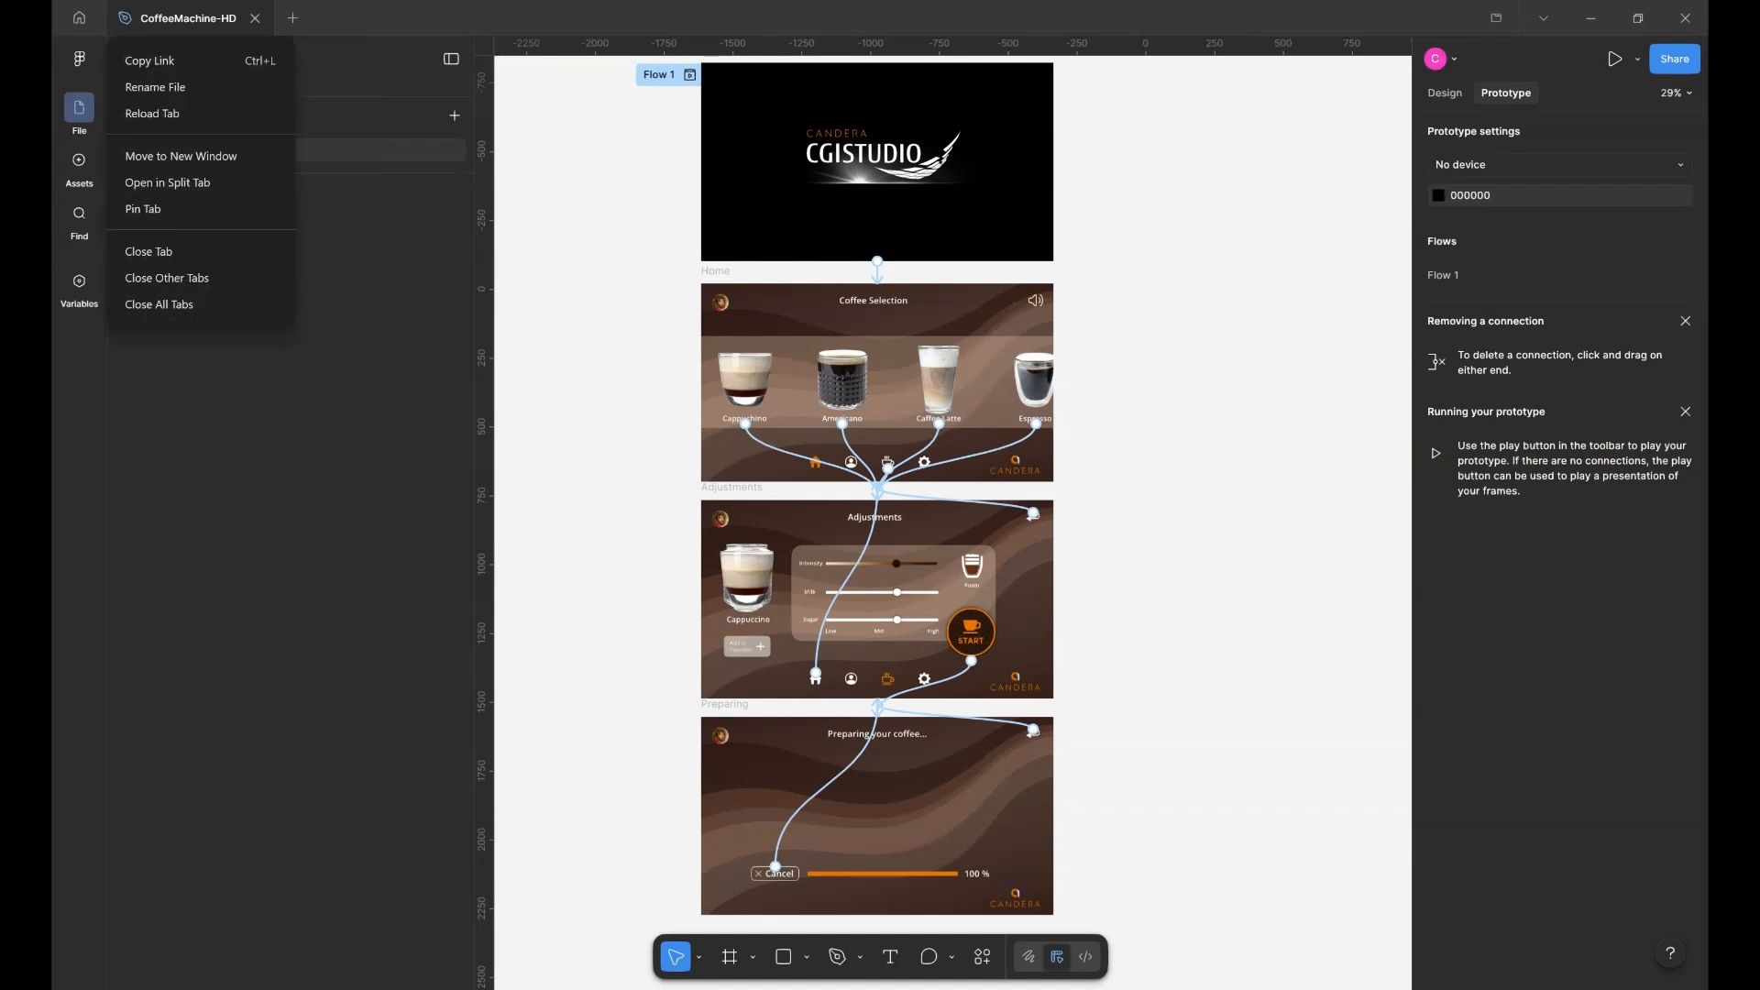
click(164, 61)
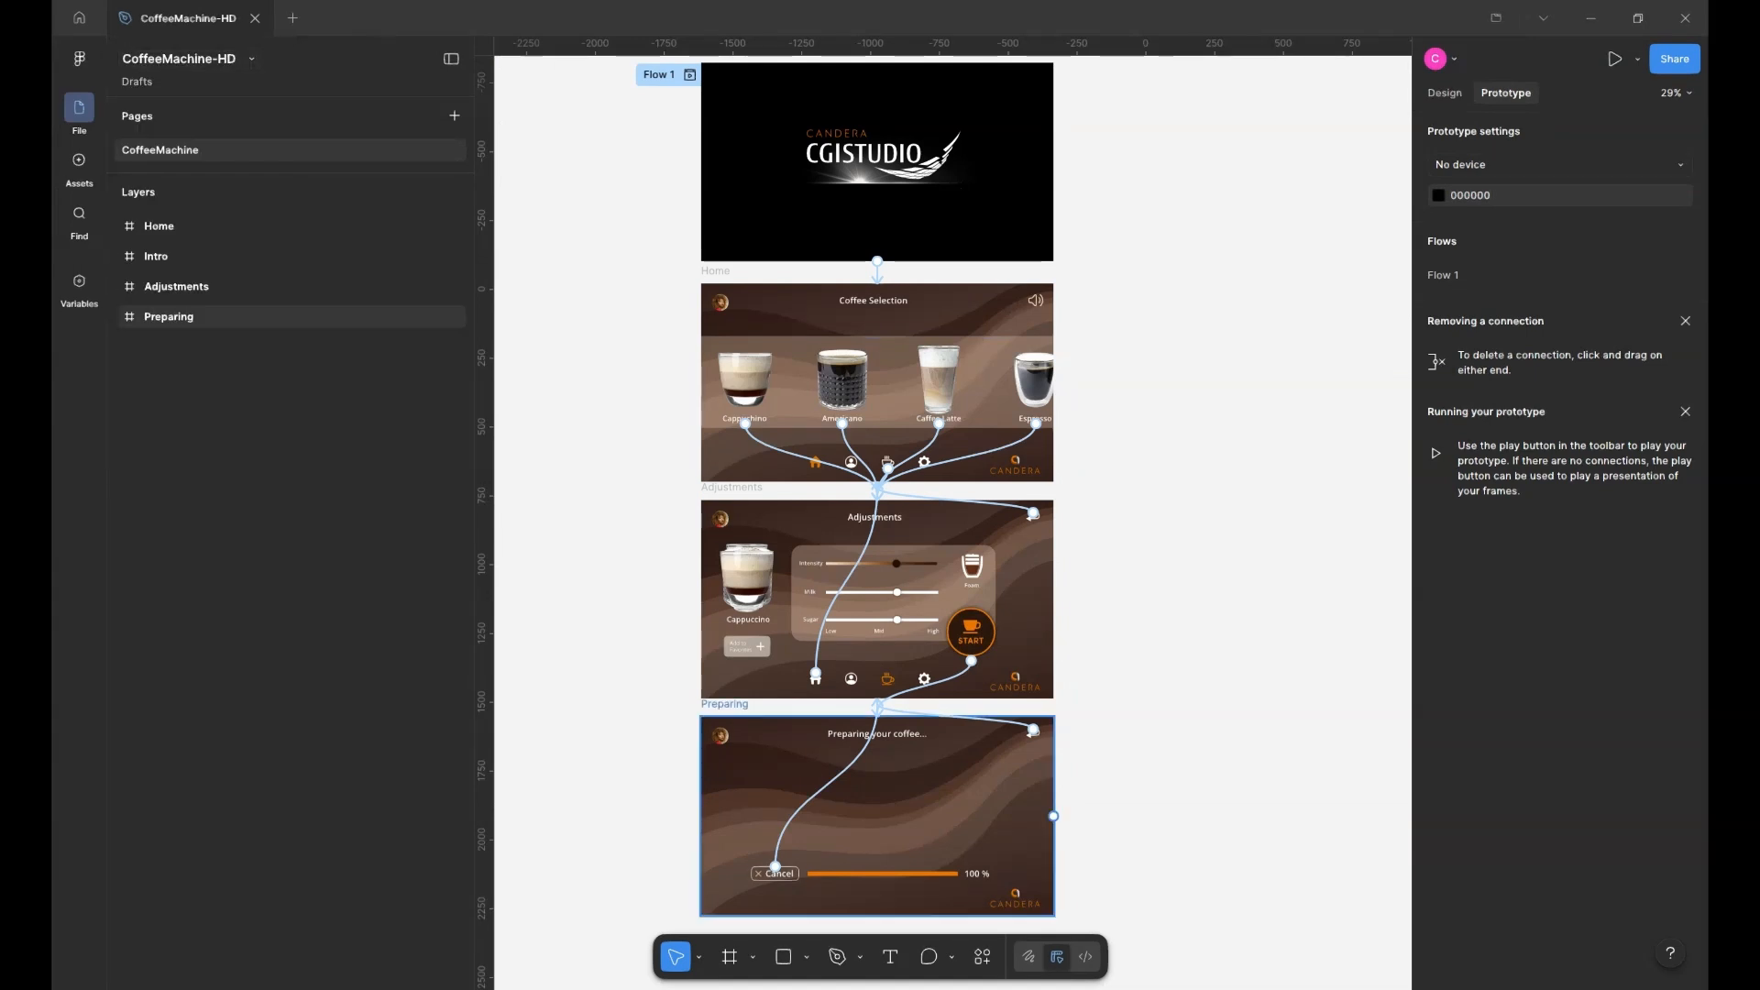
Back in Scene Composer, replace the cloud resource URL with the copied CoffeeMachine-HD link and load the Figma design
mouse_move(717, 988)
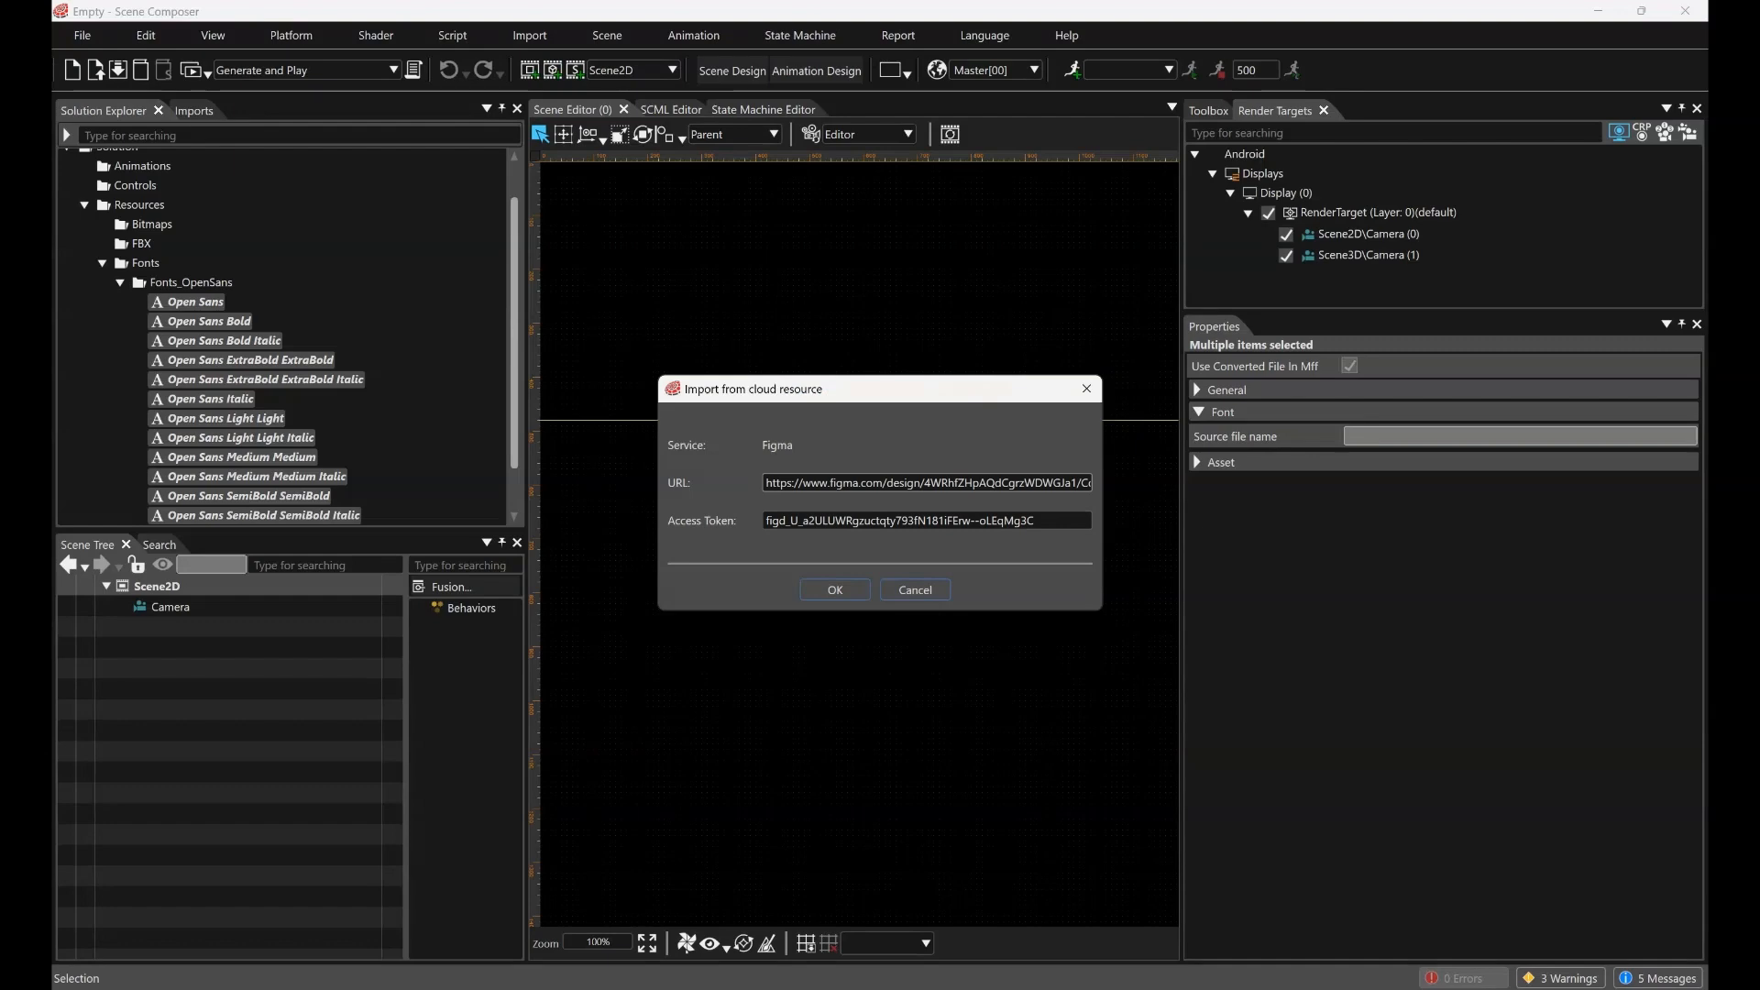
triple_click(796, 483)
key(BackSpace)
right_click(998, 484)
click(1036, 496)
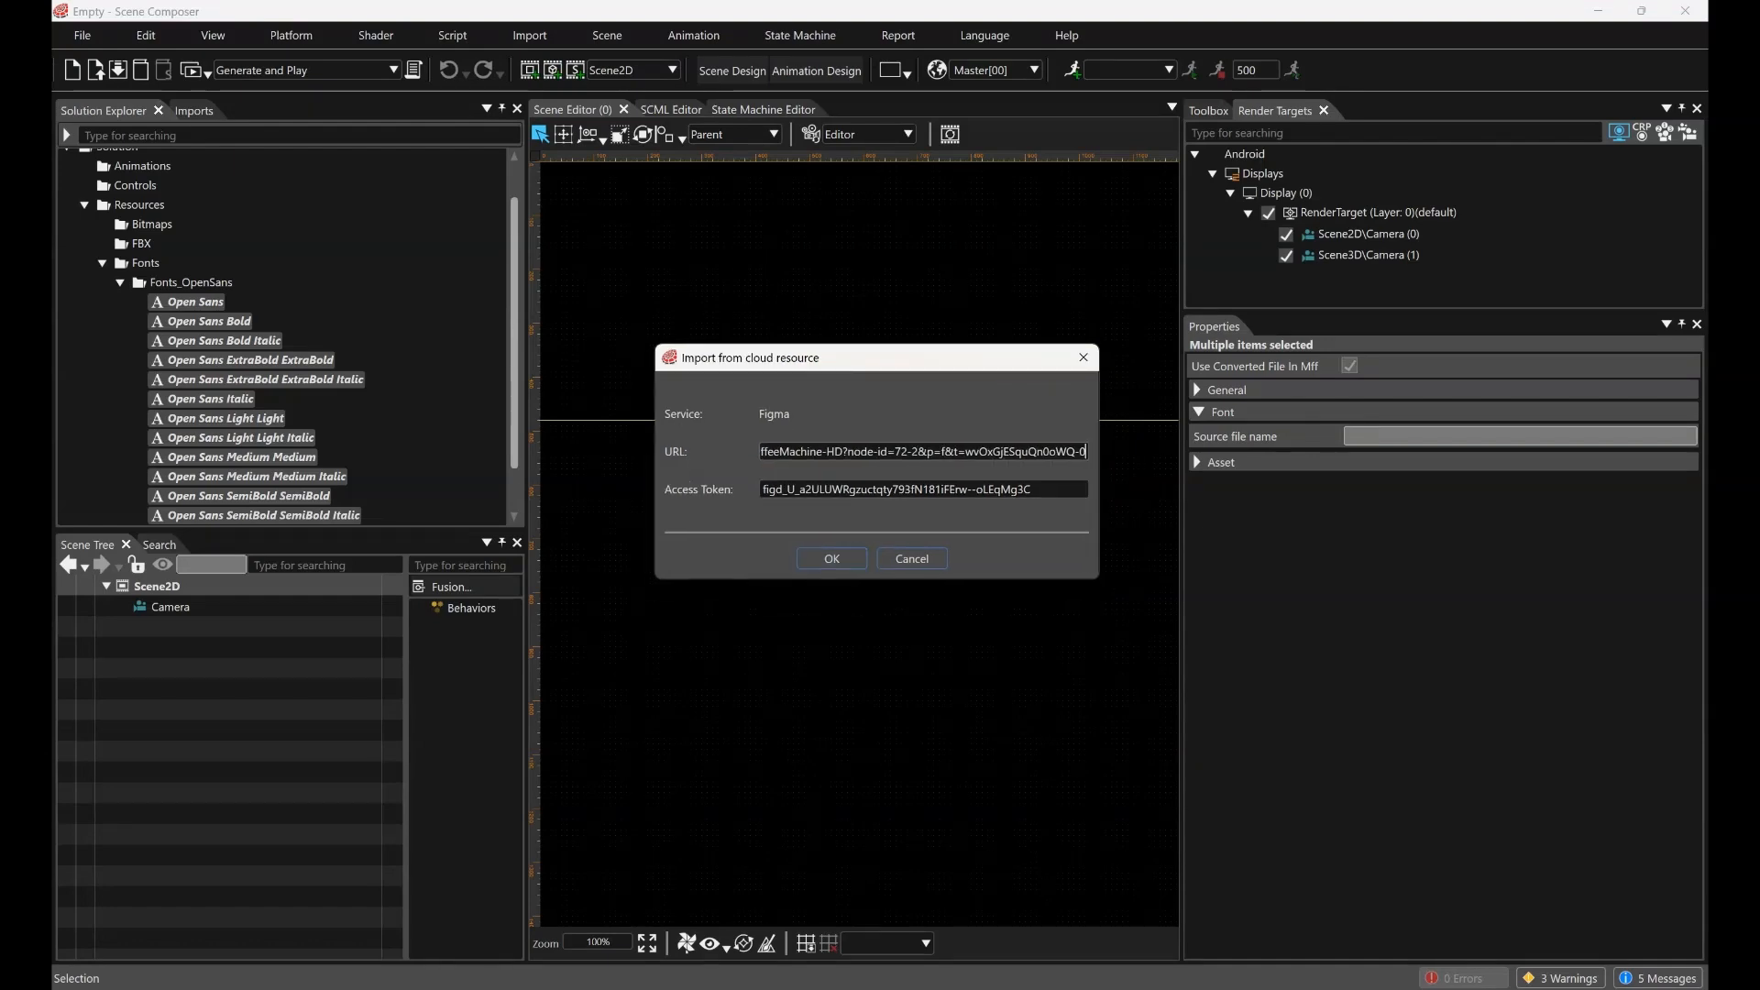
click(832, 558)
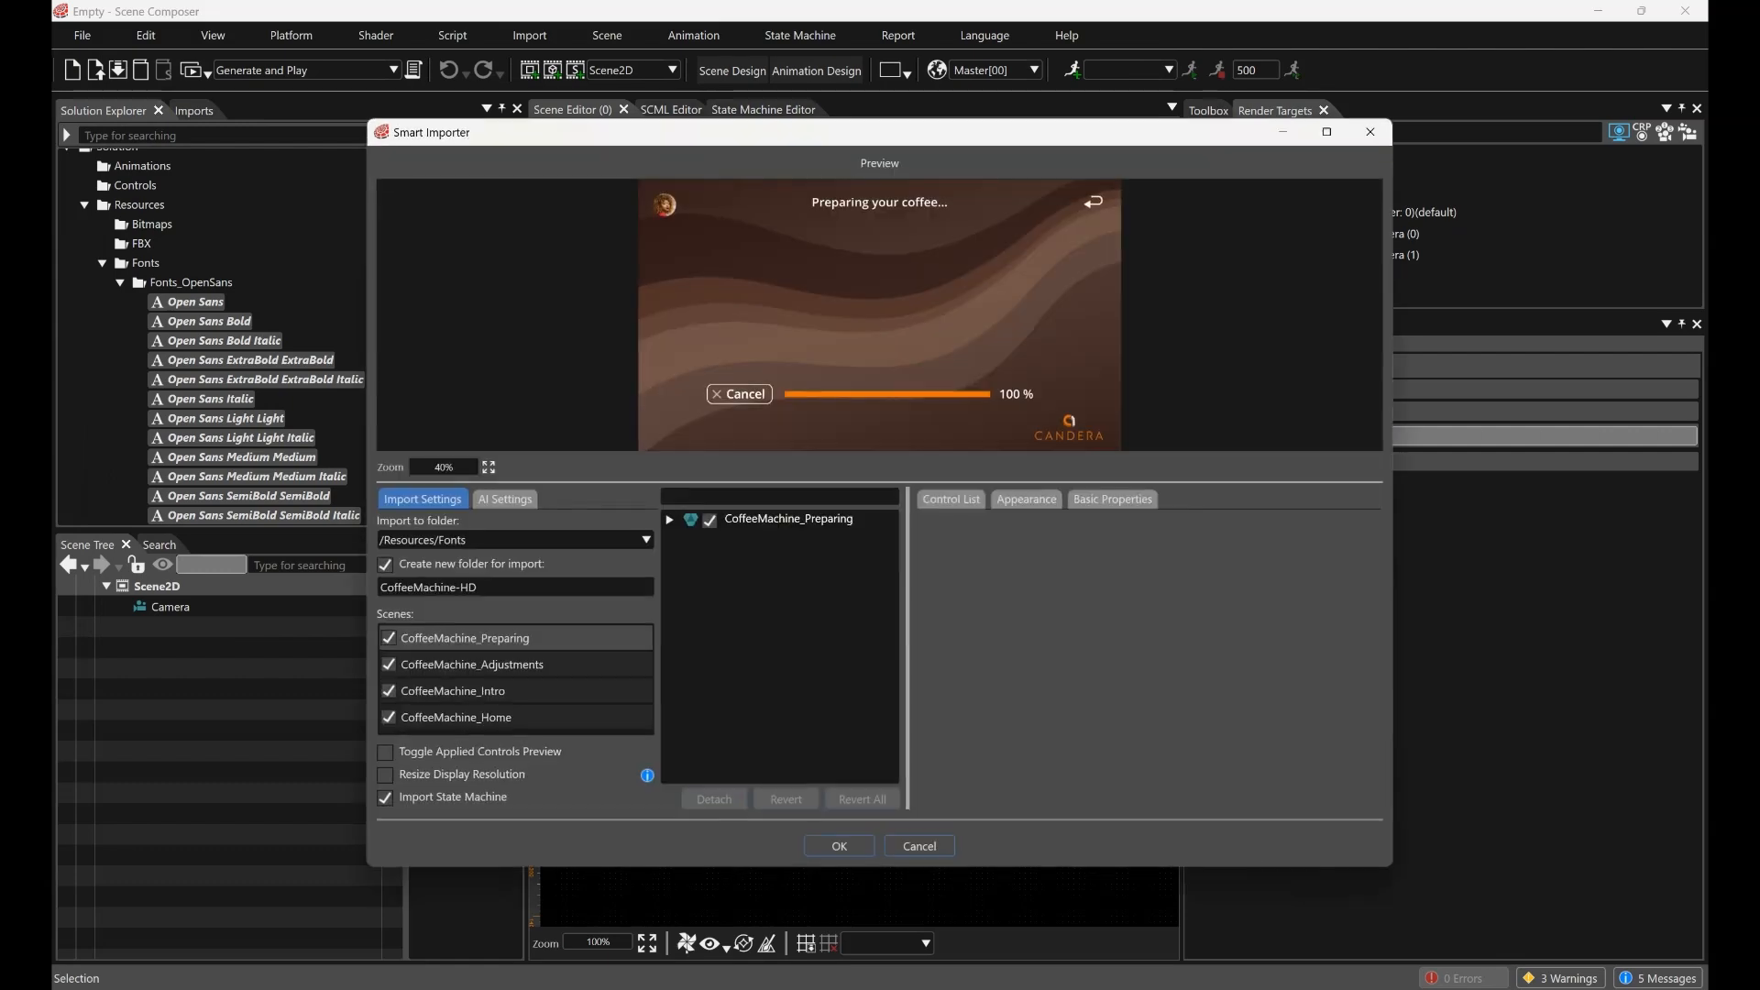
Set the import folder to /Resources/PSD with Resize Display Resolution enabled, checking the Intro frame's design properties in Figma
click(646, 540)
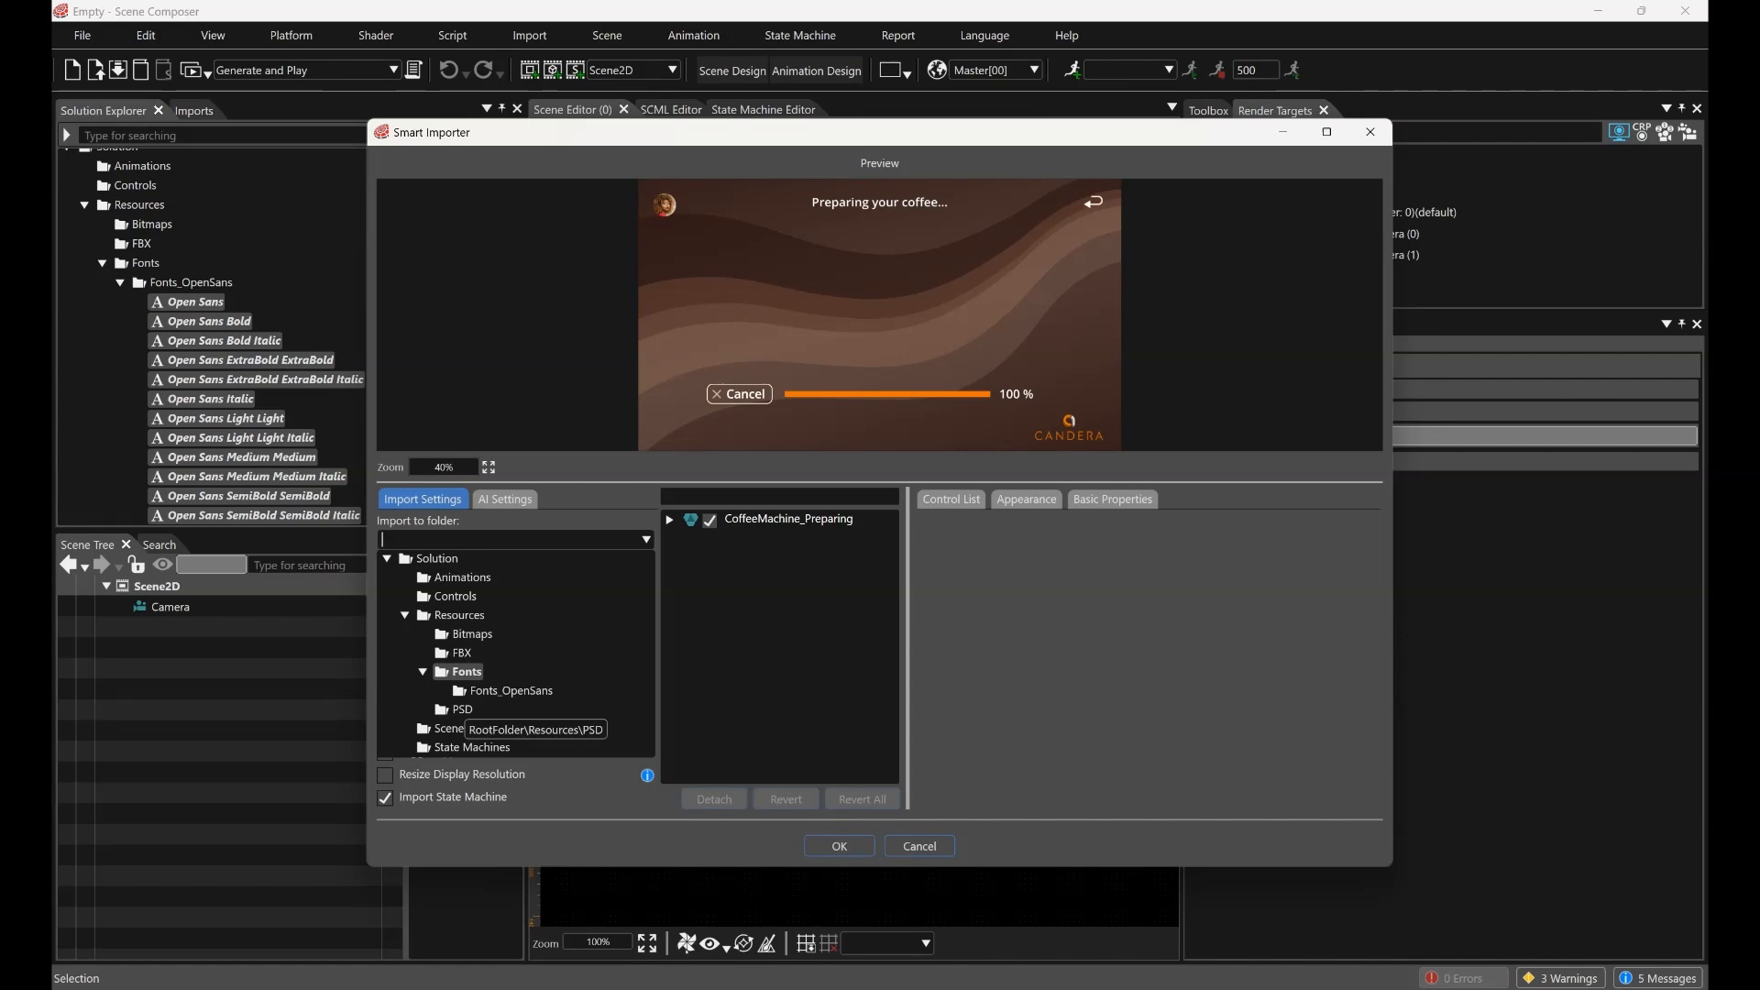
click(462, 710)
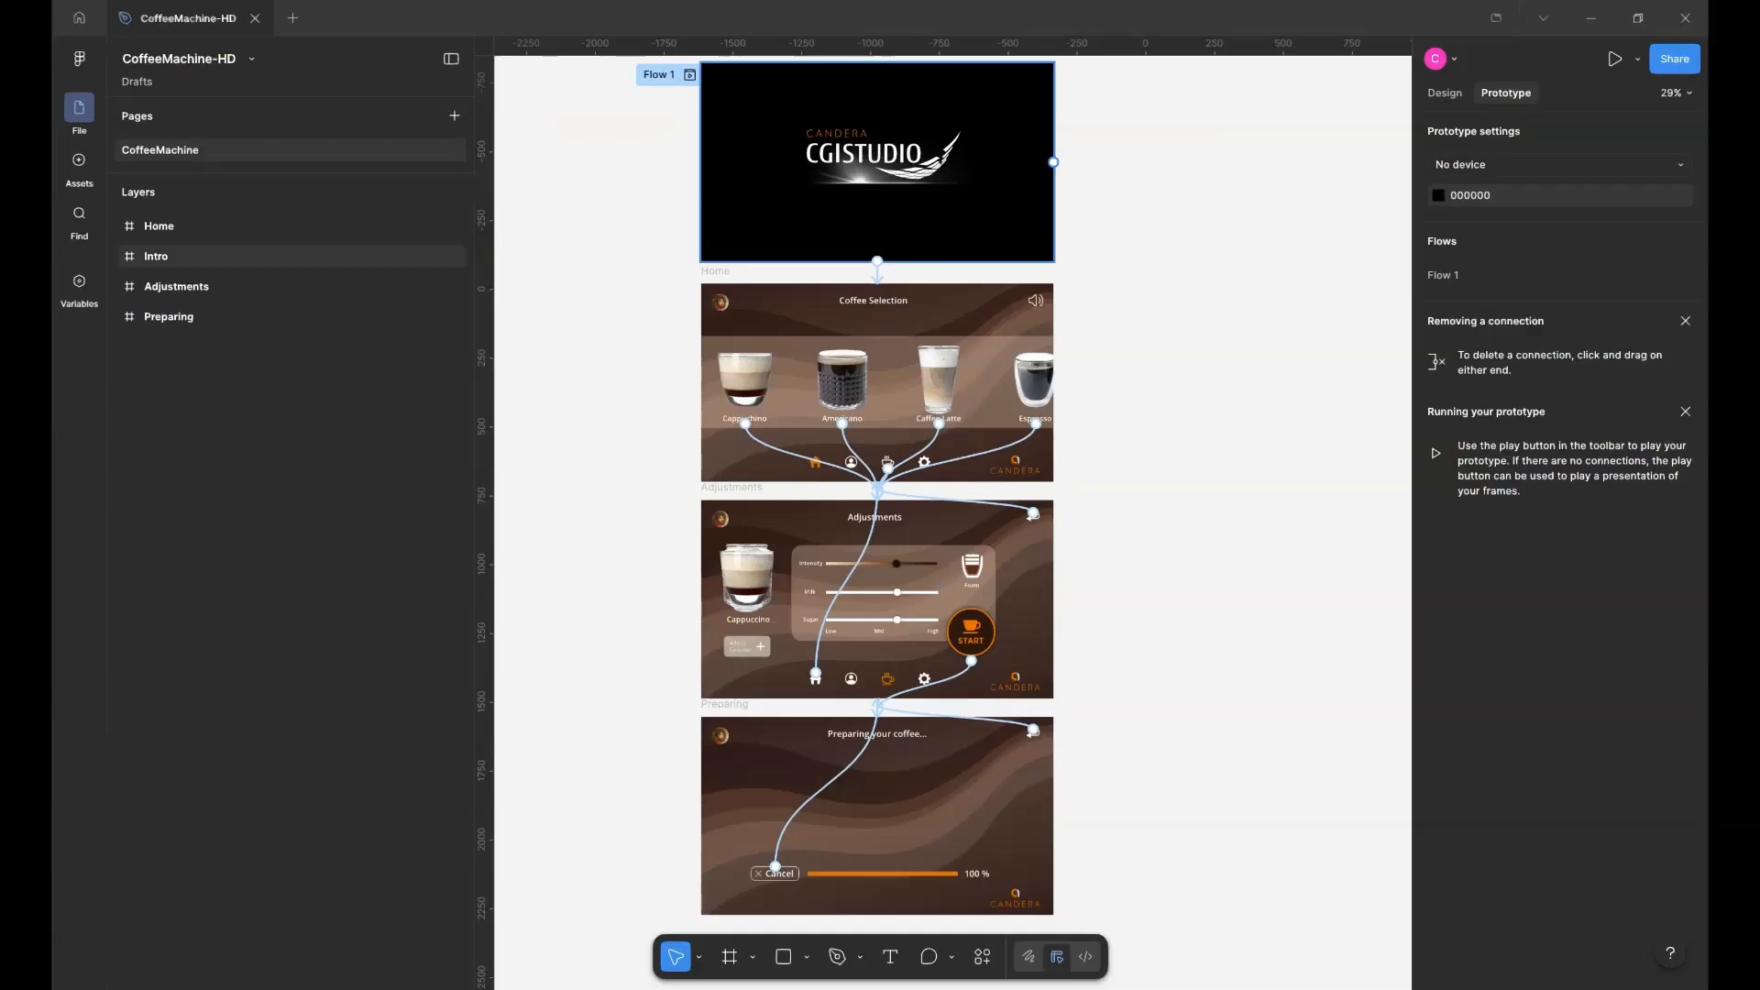
click(877, 257)
click(1445, 93)
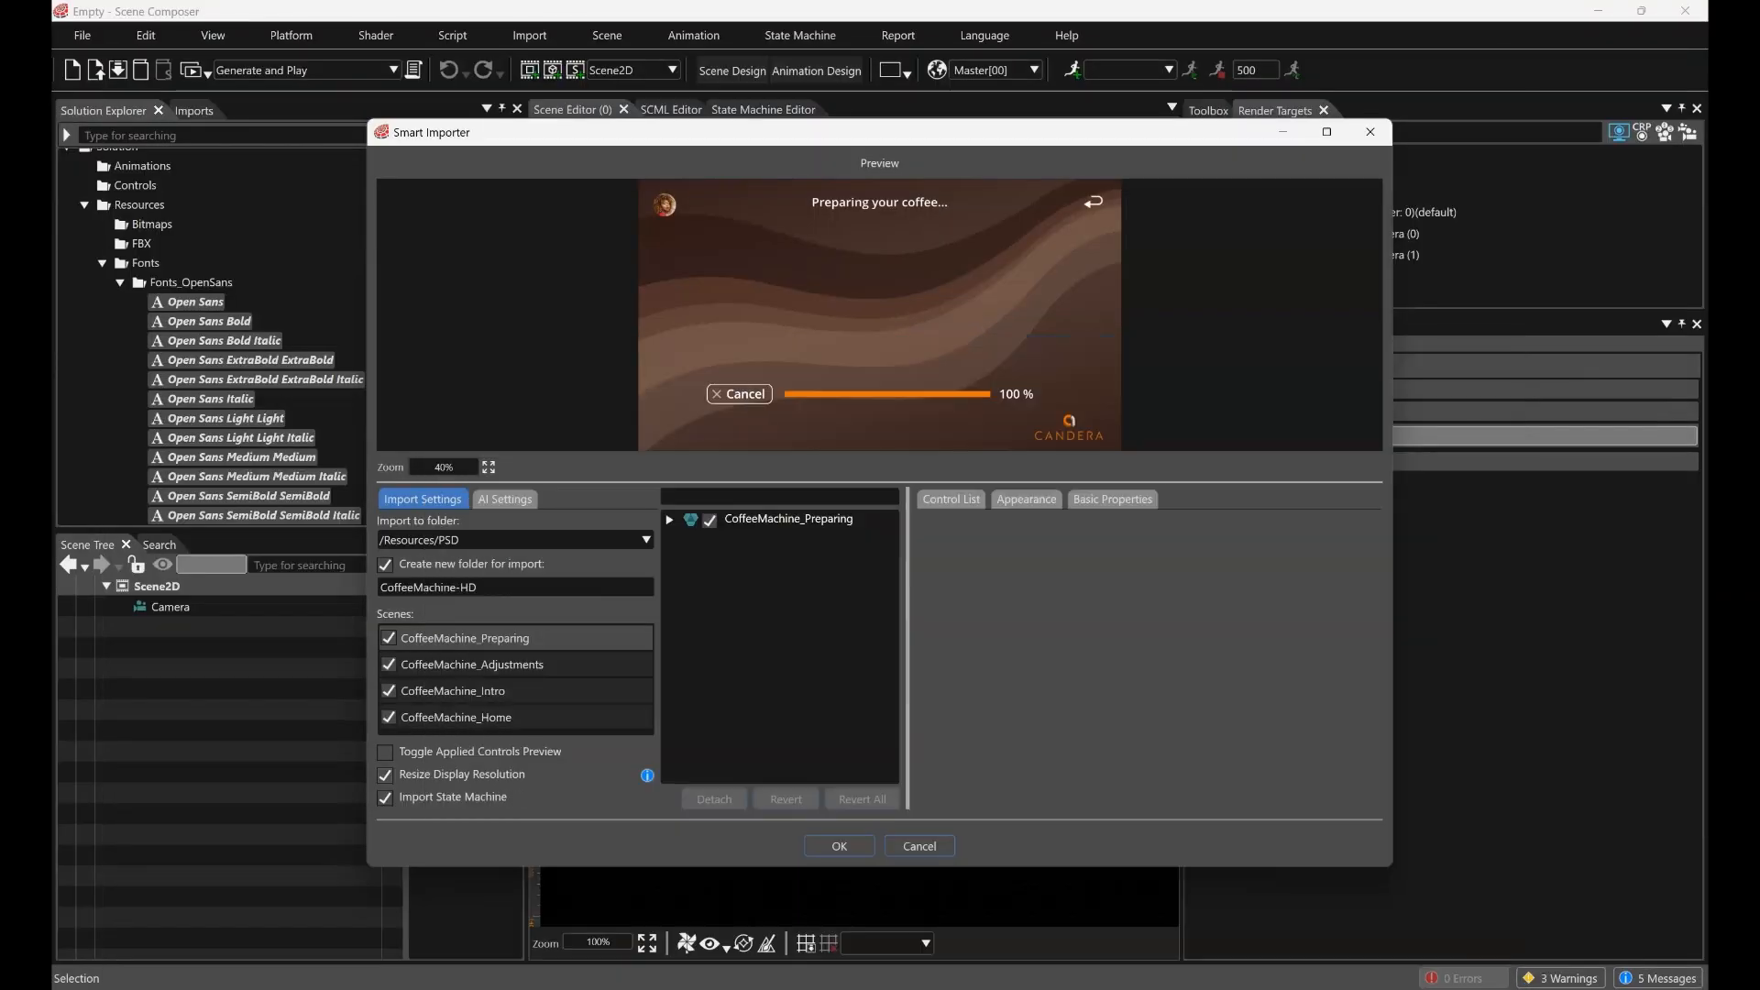
Examine the previews and layer trees of the Adjustments, Intro and Home scenes in the Smart Importer
click(516, 665)
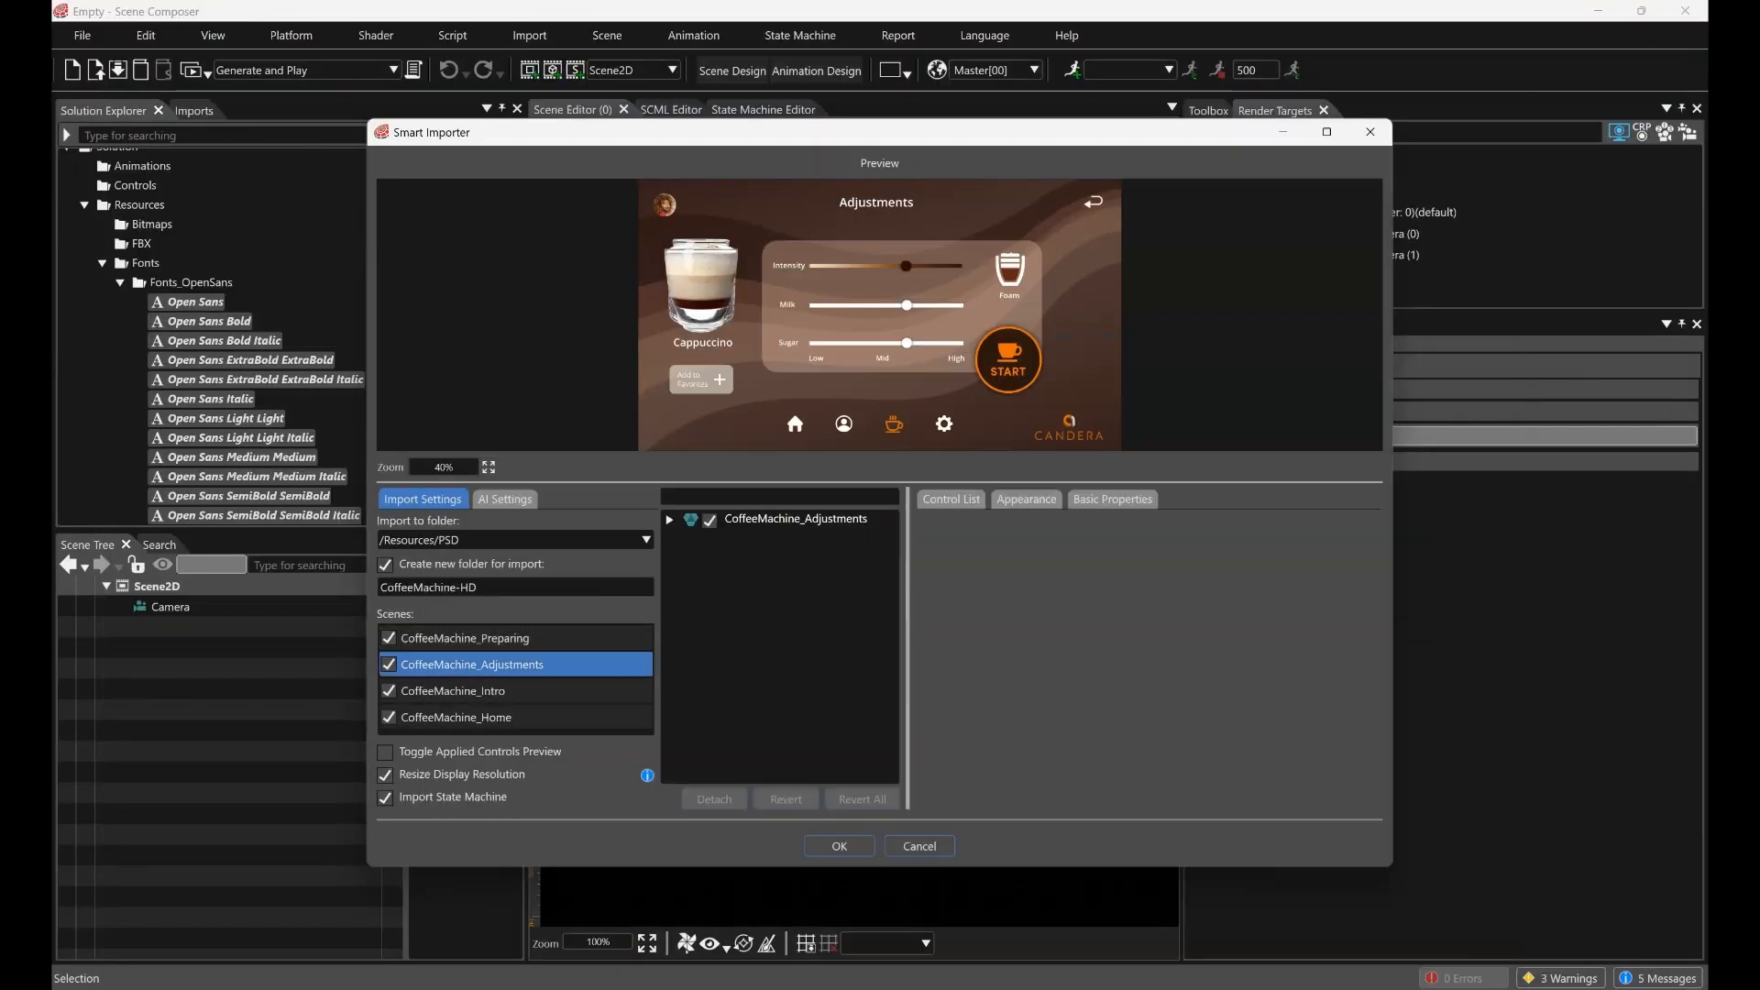
click(670, 520)
click(477, 691)
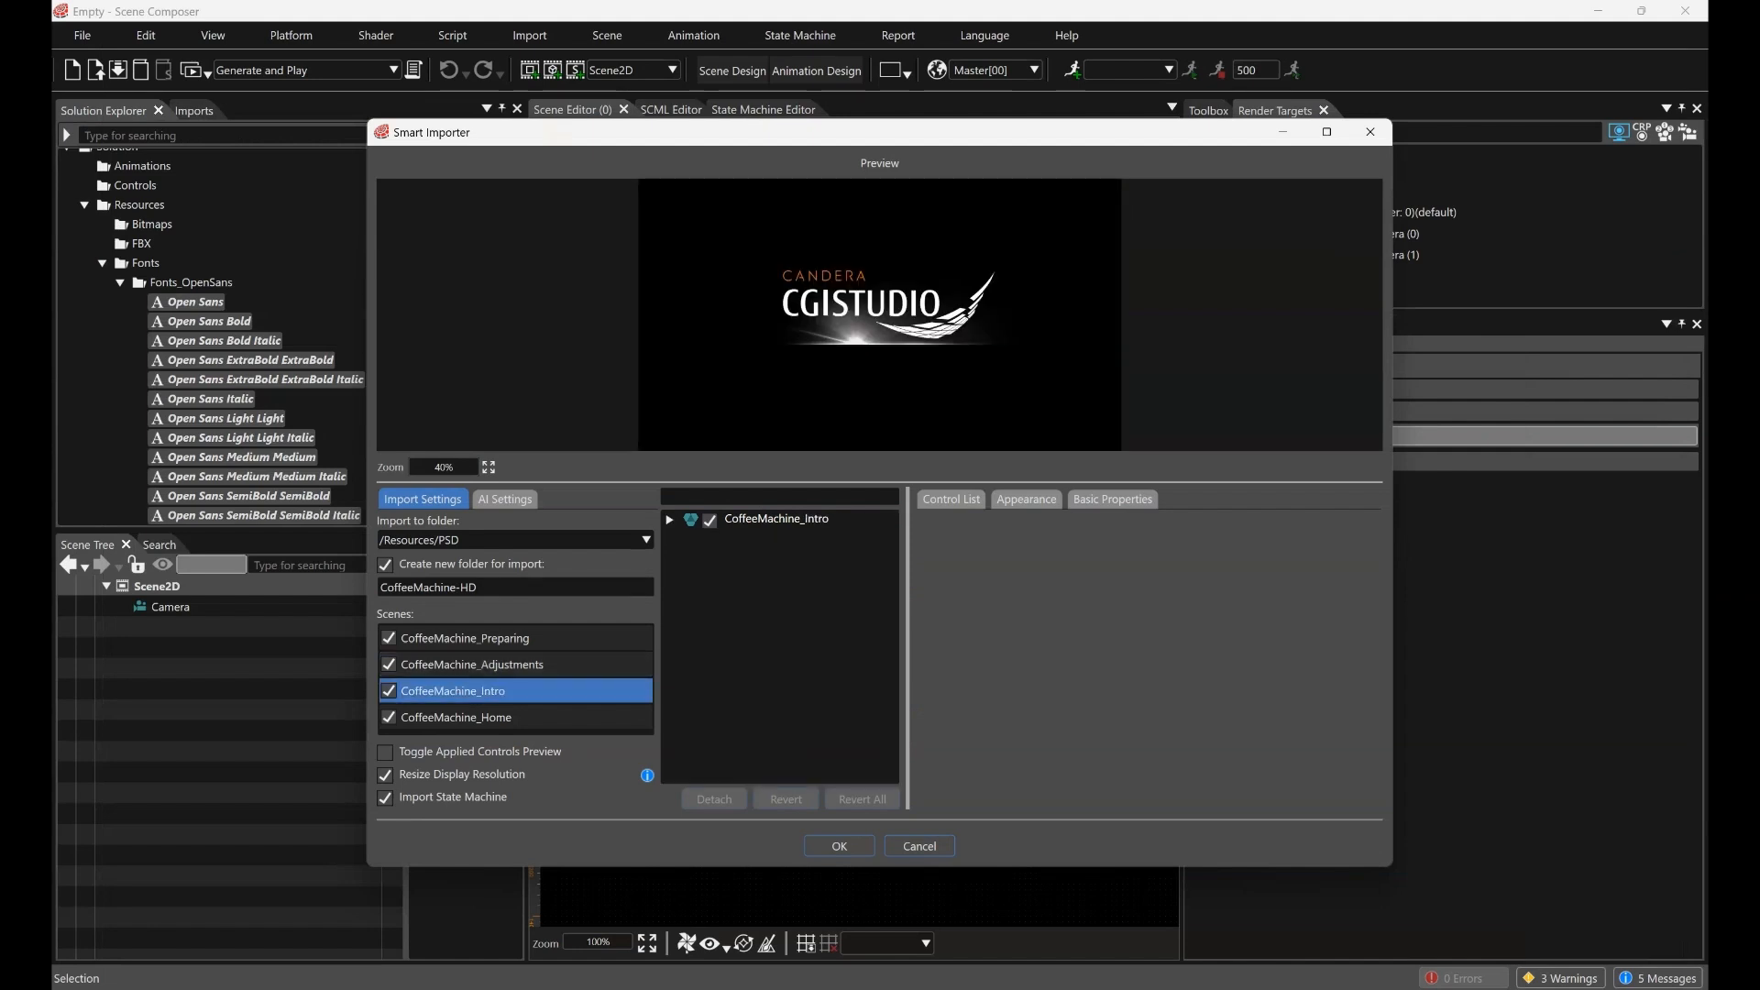
click(670, 520)
click(477, 718)
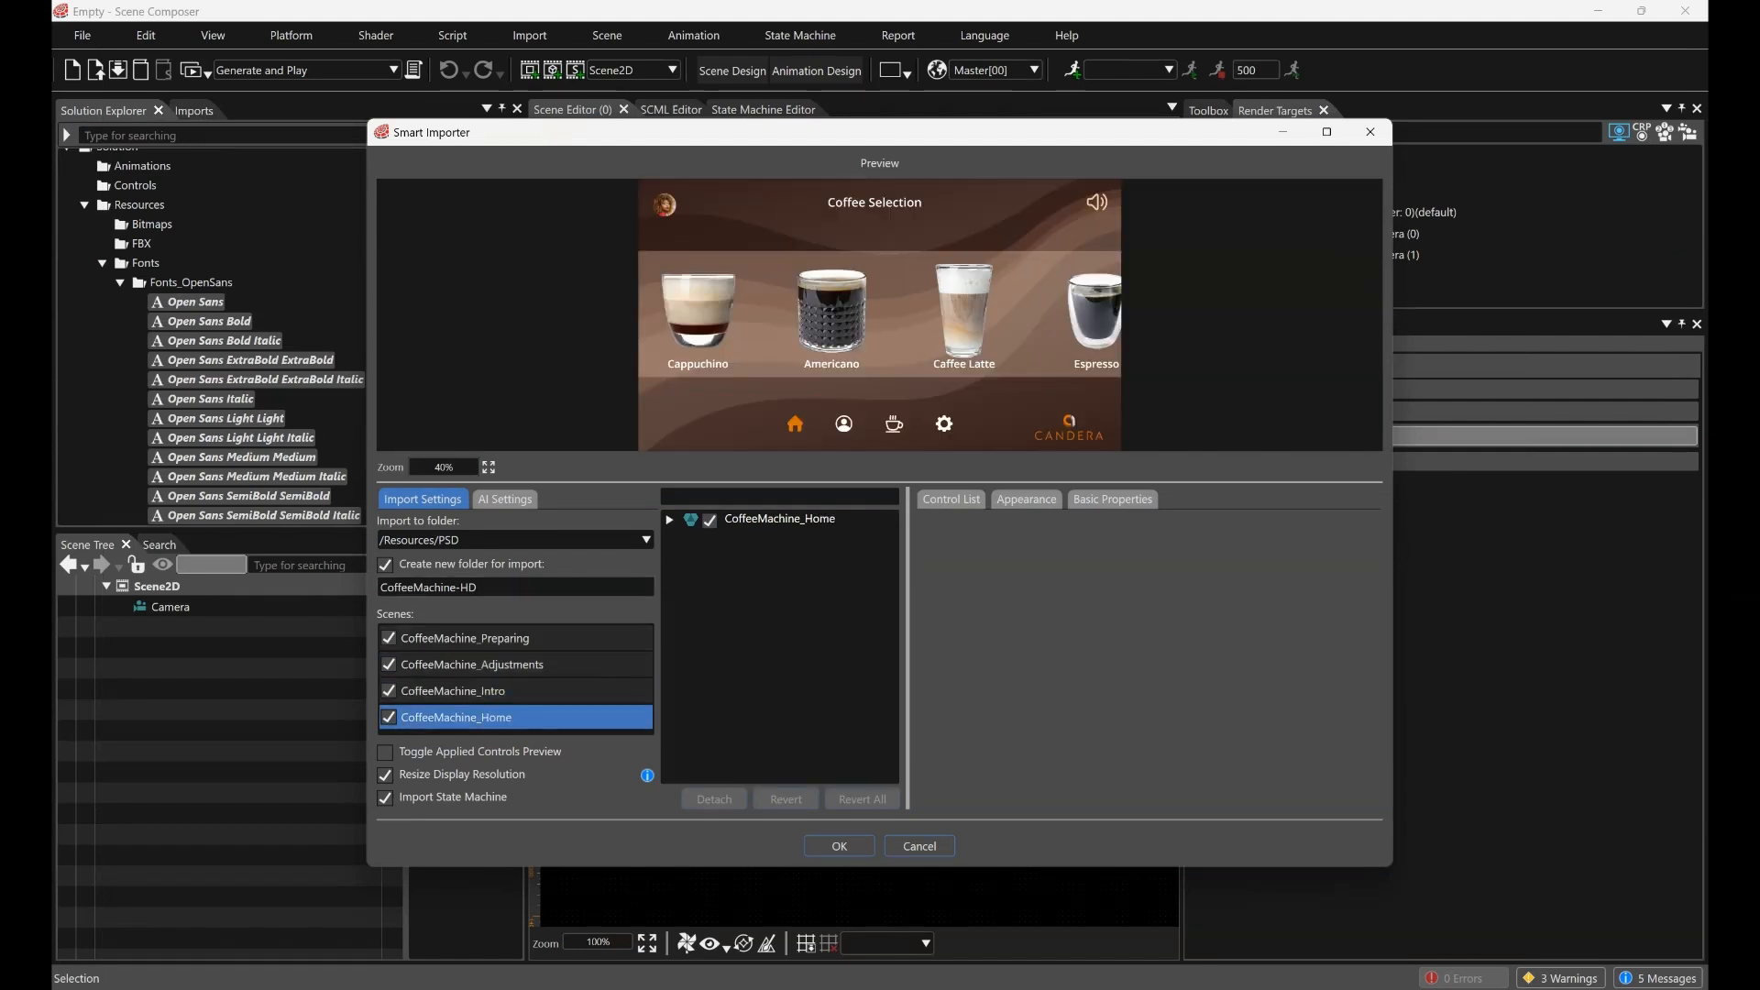
click(670, 520)
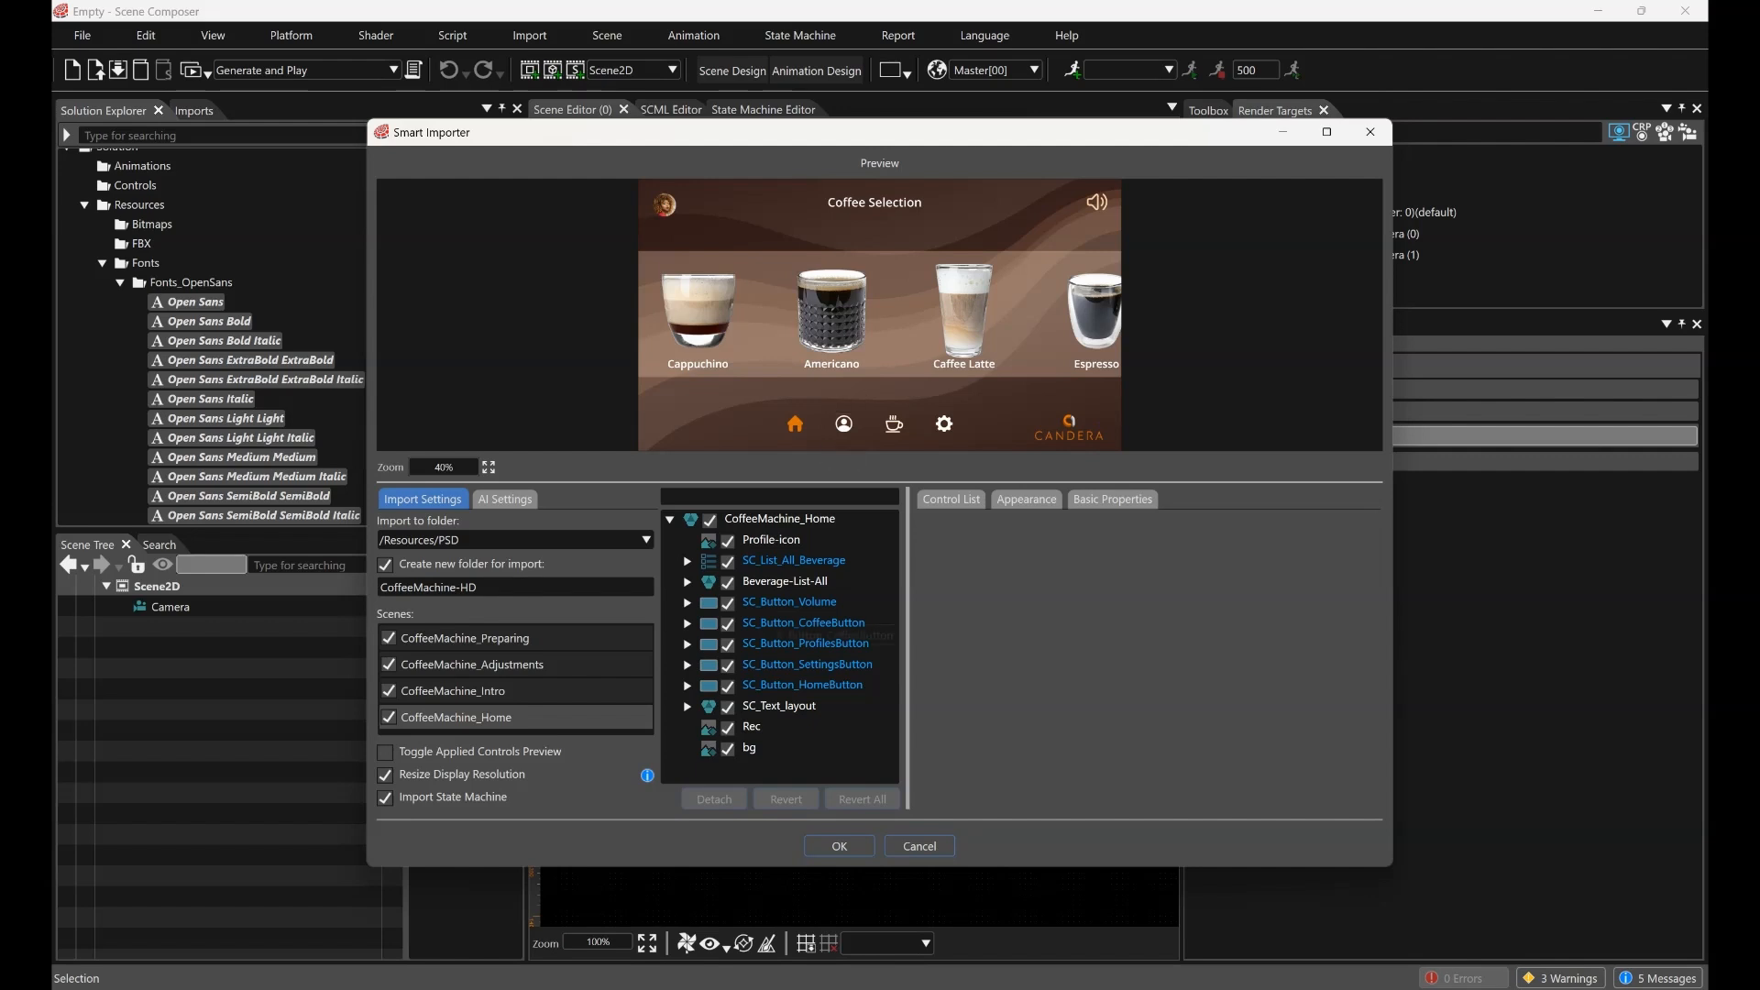
click(551, 690)
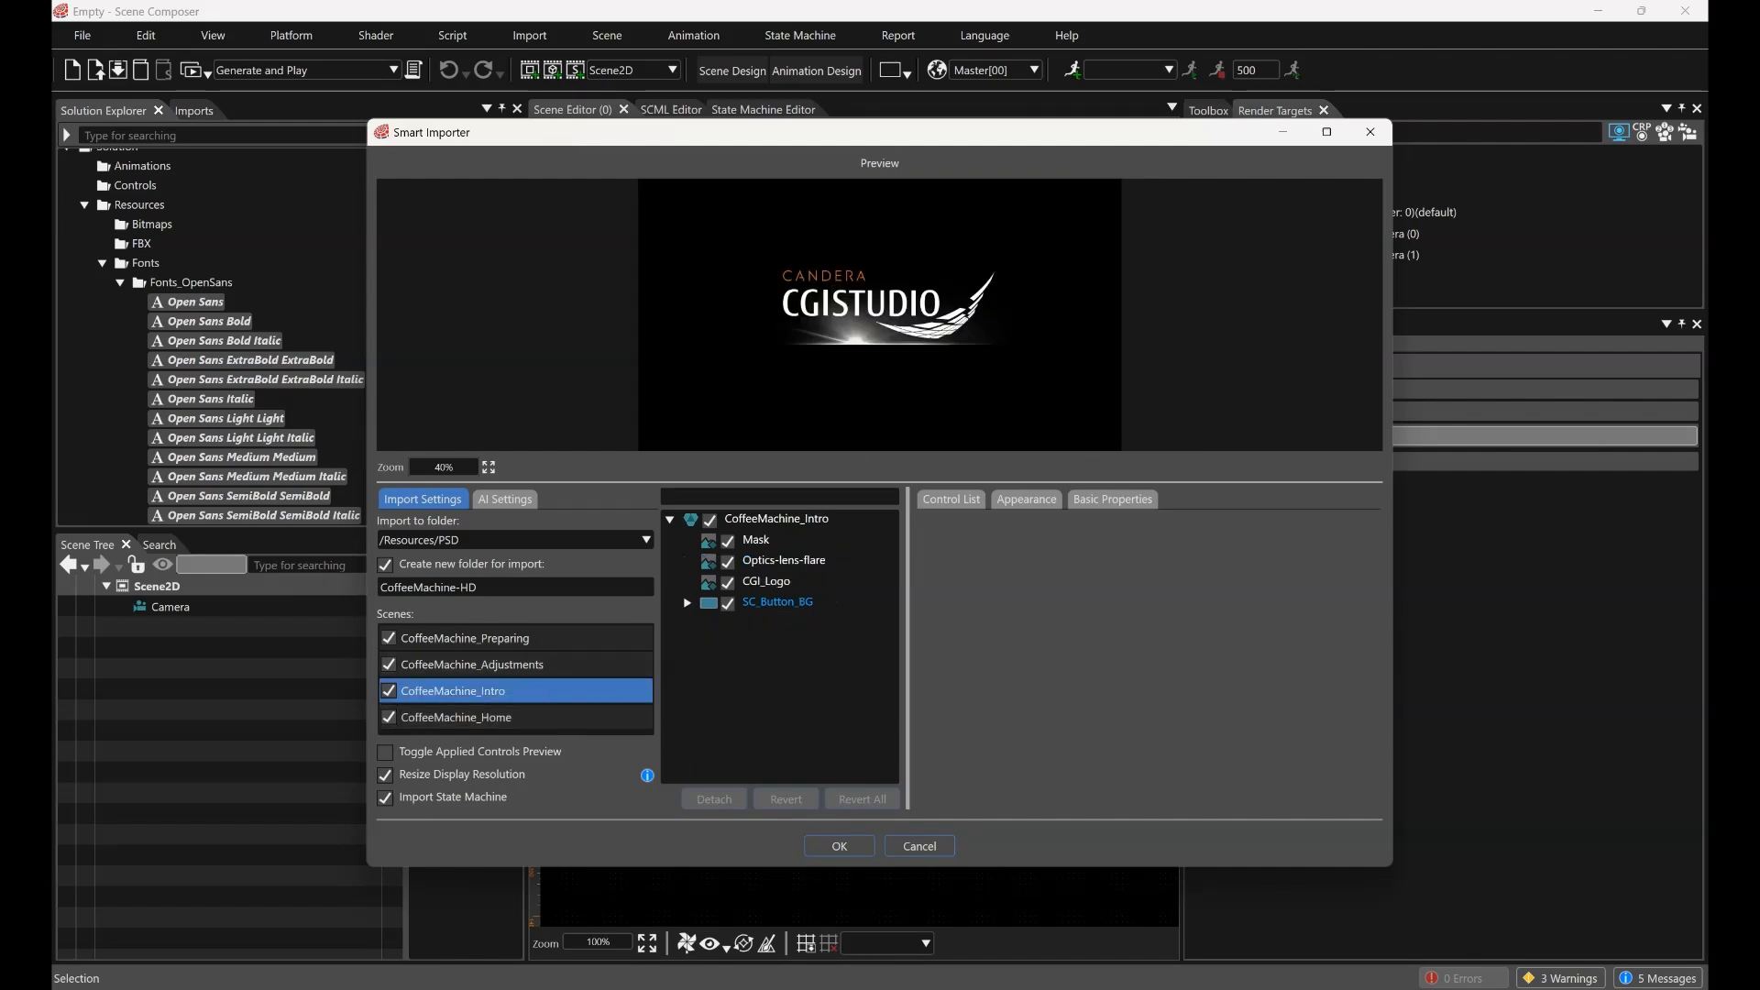
click(532, 664)
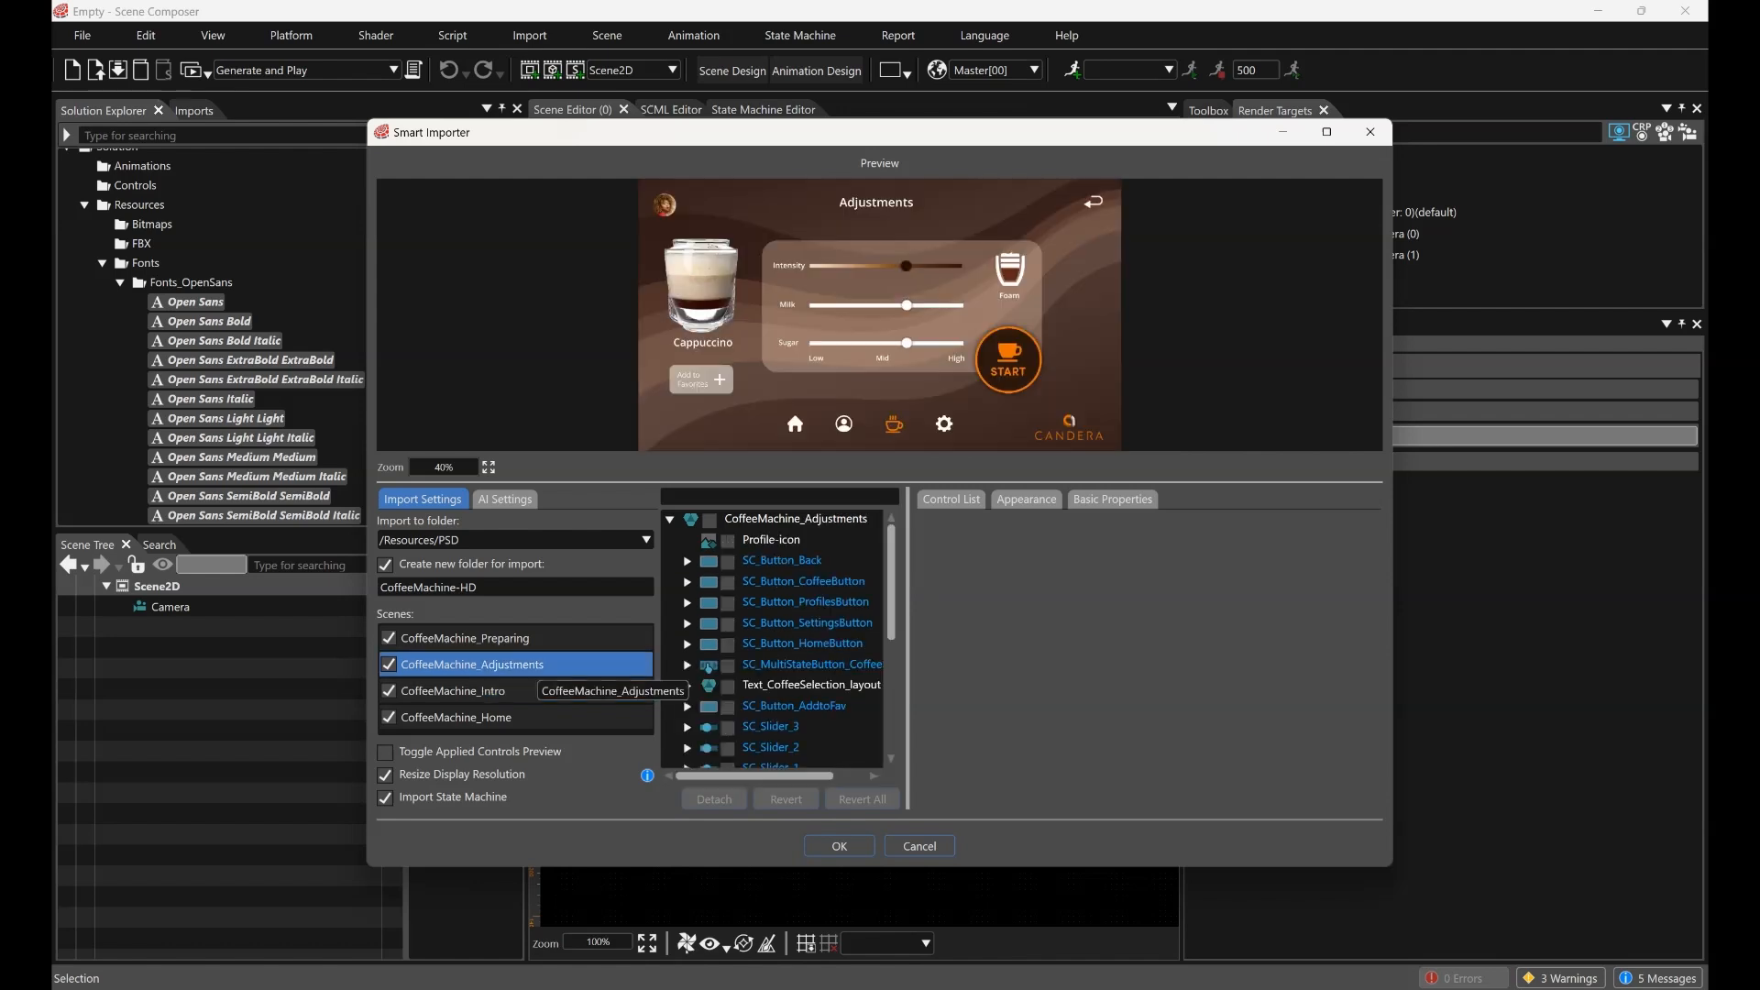
In the CoffeeMachine_Preparing scene, apply the Text Value control to the TextValue-Preparing layer
click(513, 638)
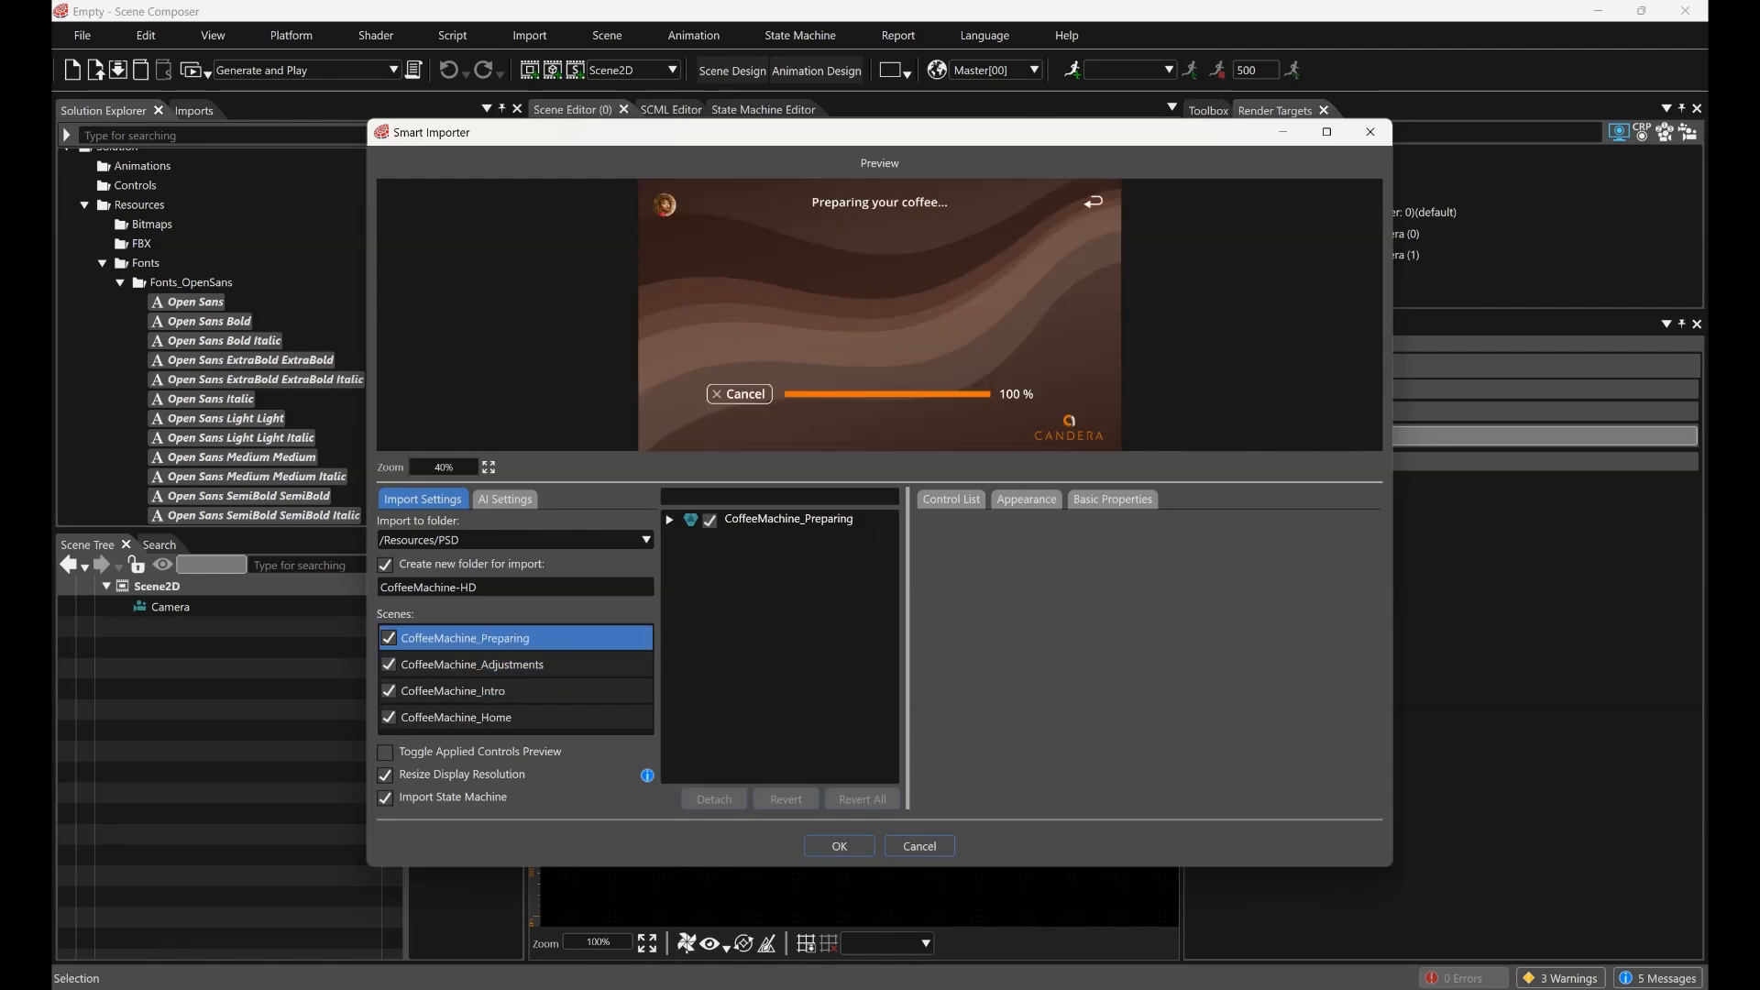
click(670, 520)
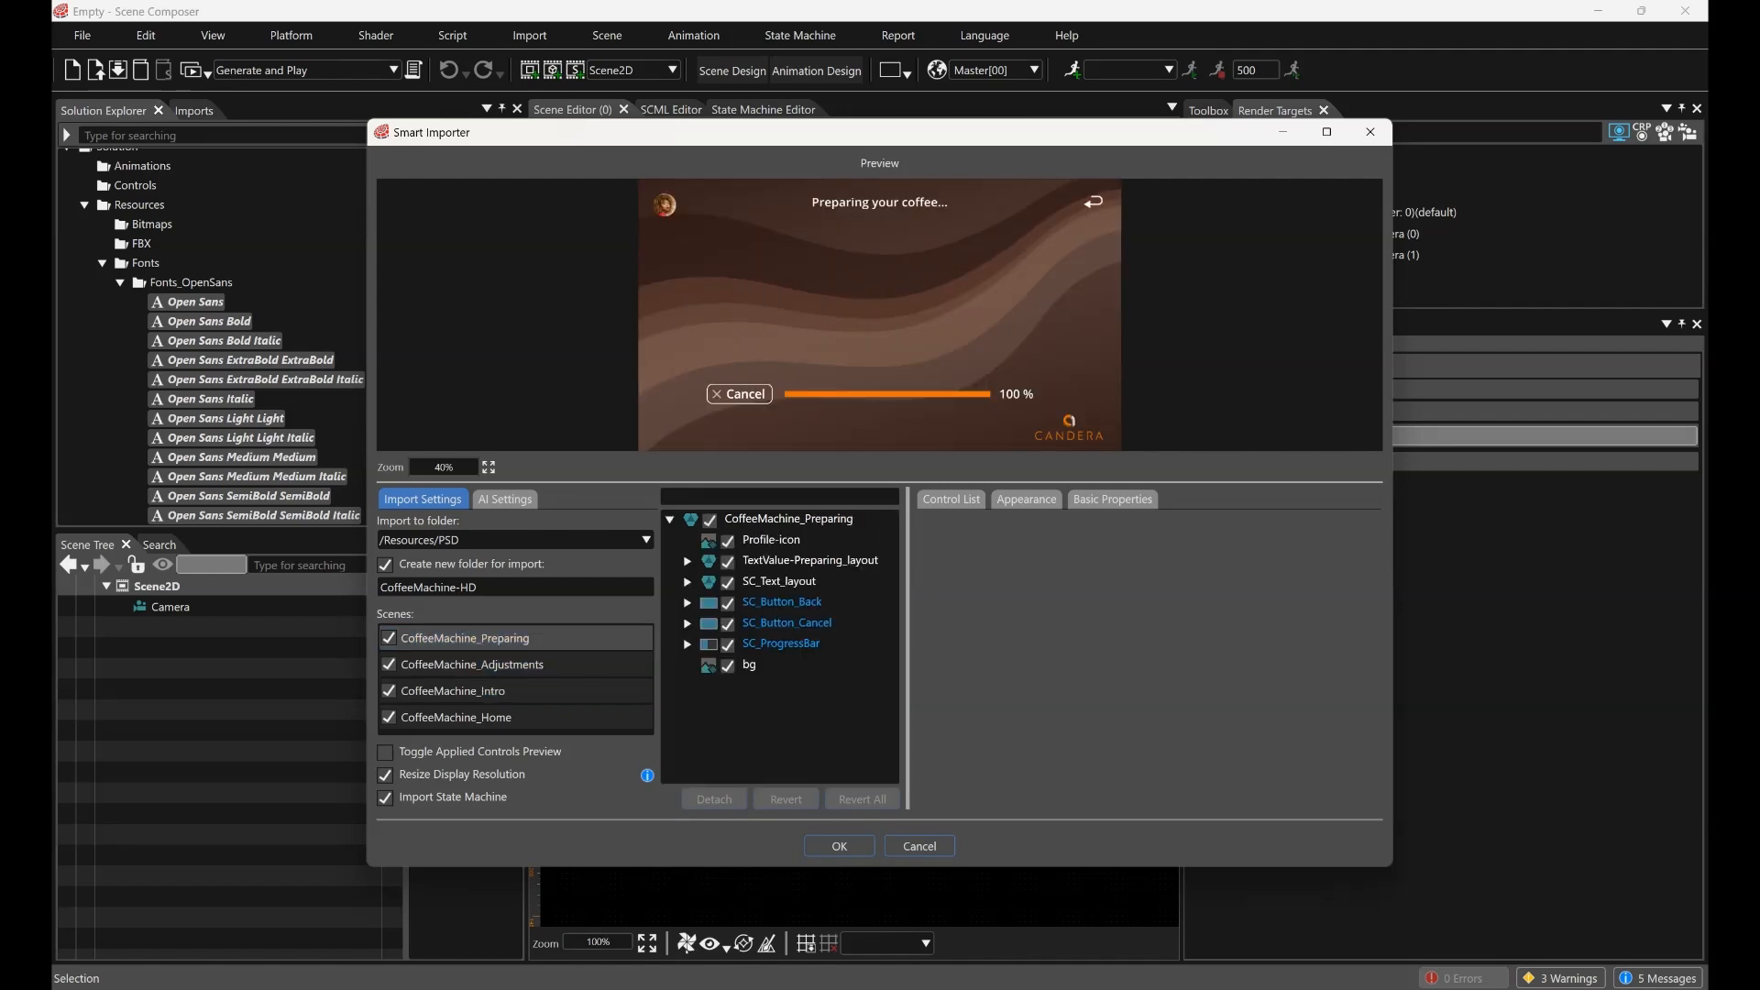
click(688, 561)
click(798, 579)
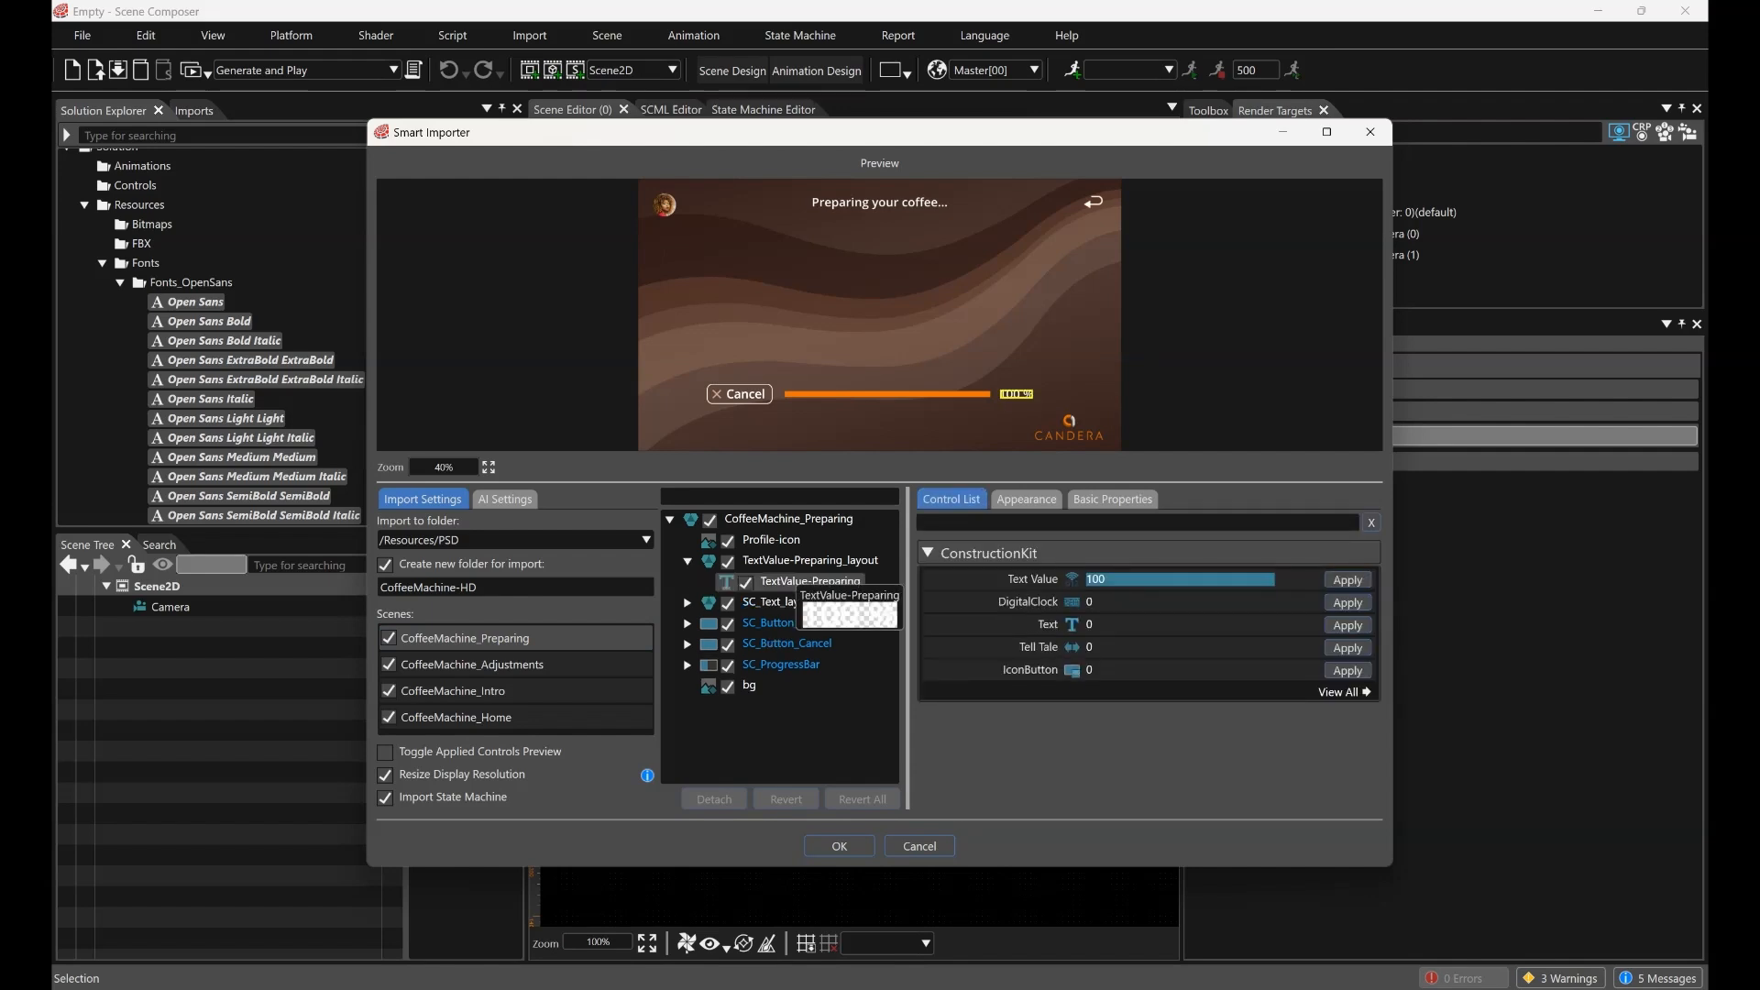
click(1033, 580)
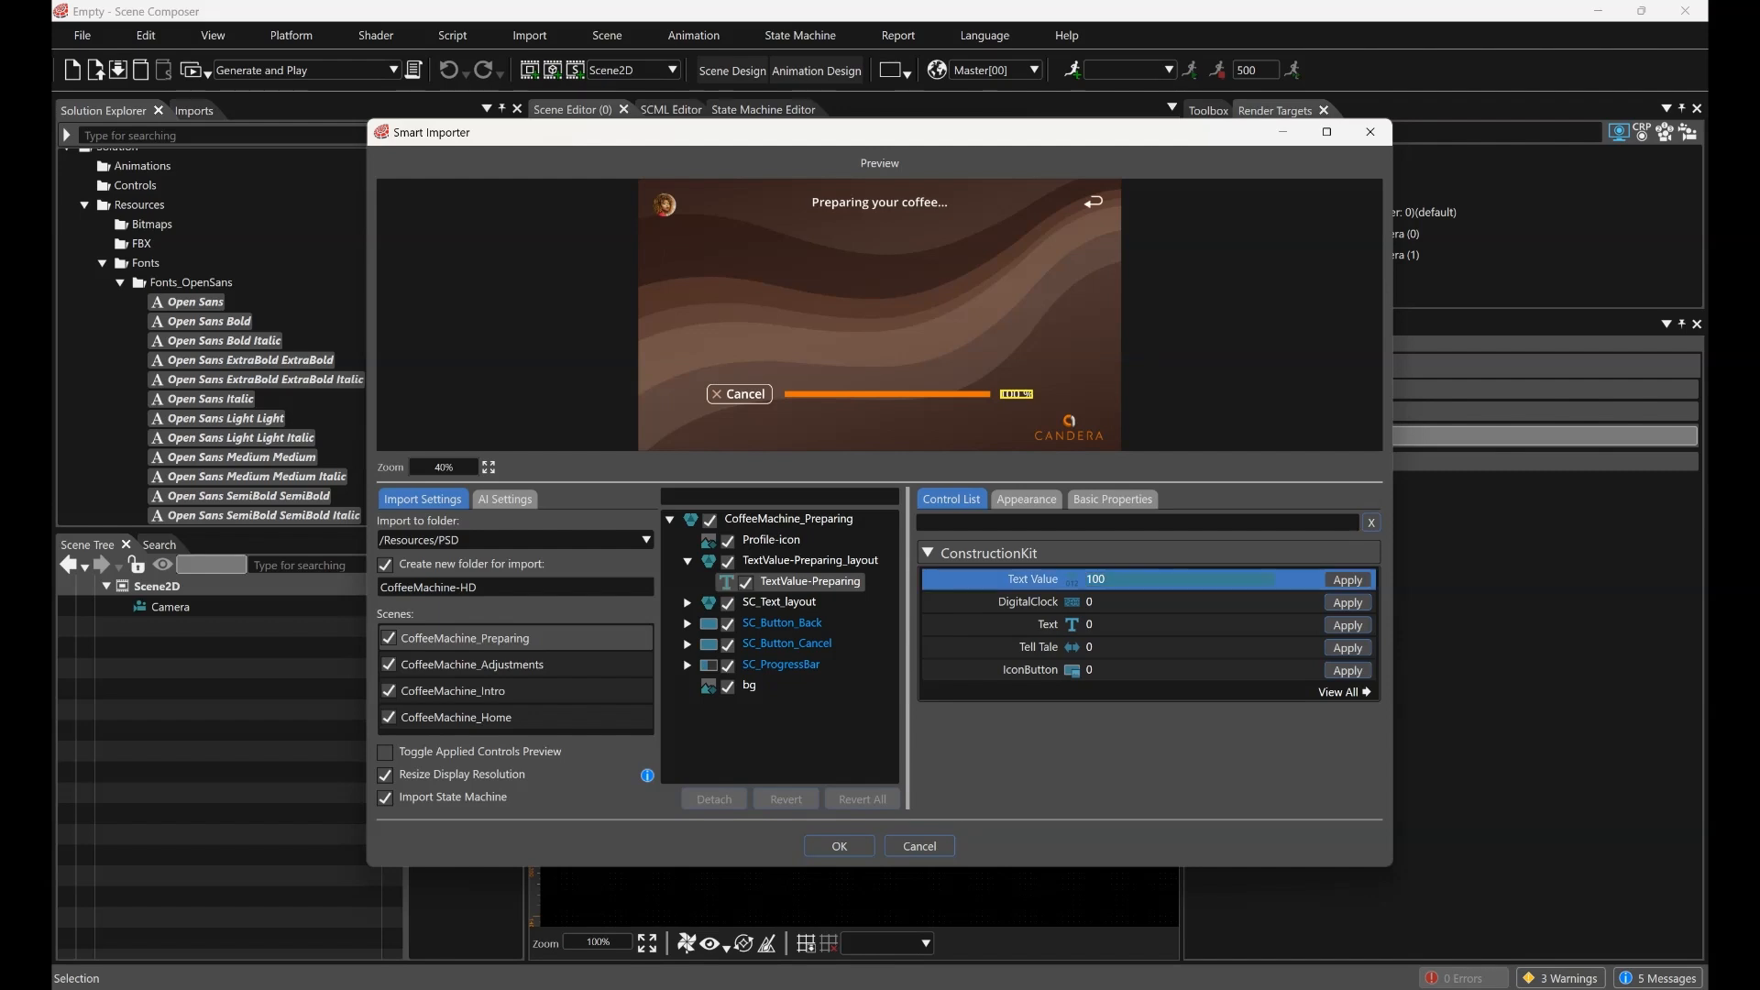
click(1347, 580)
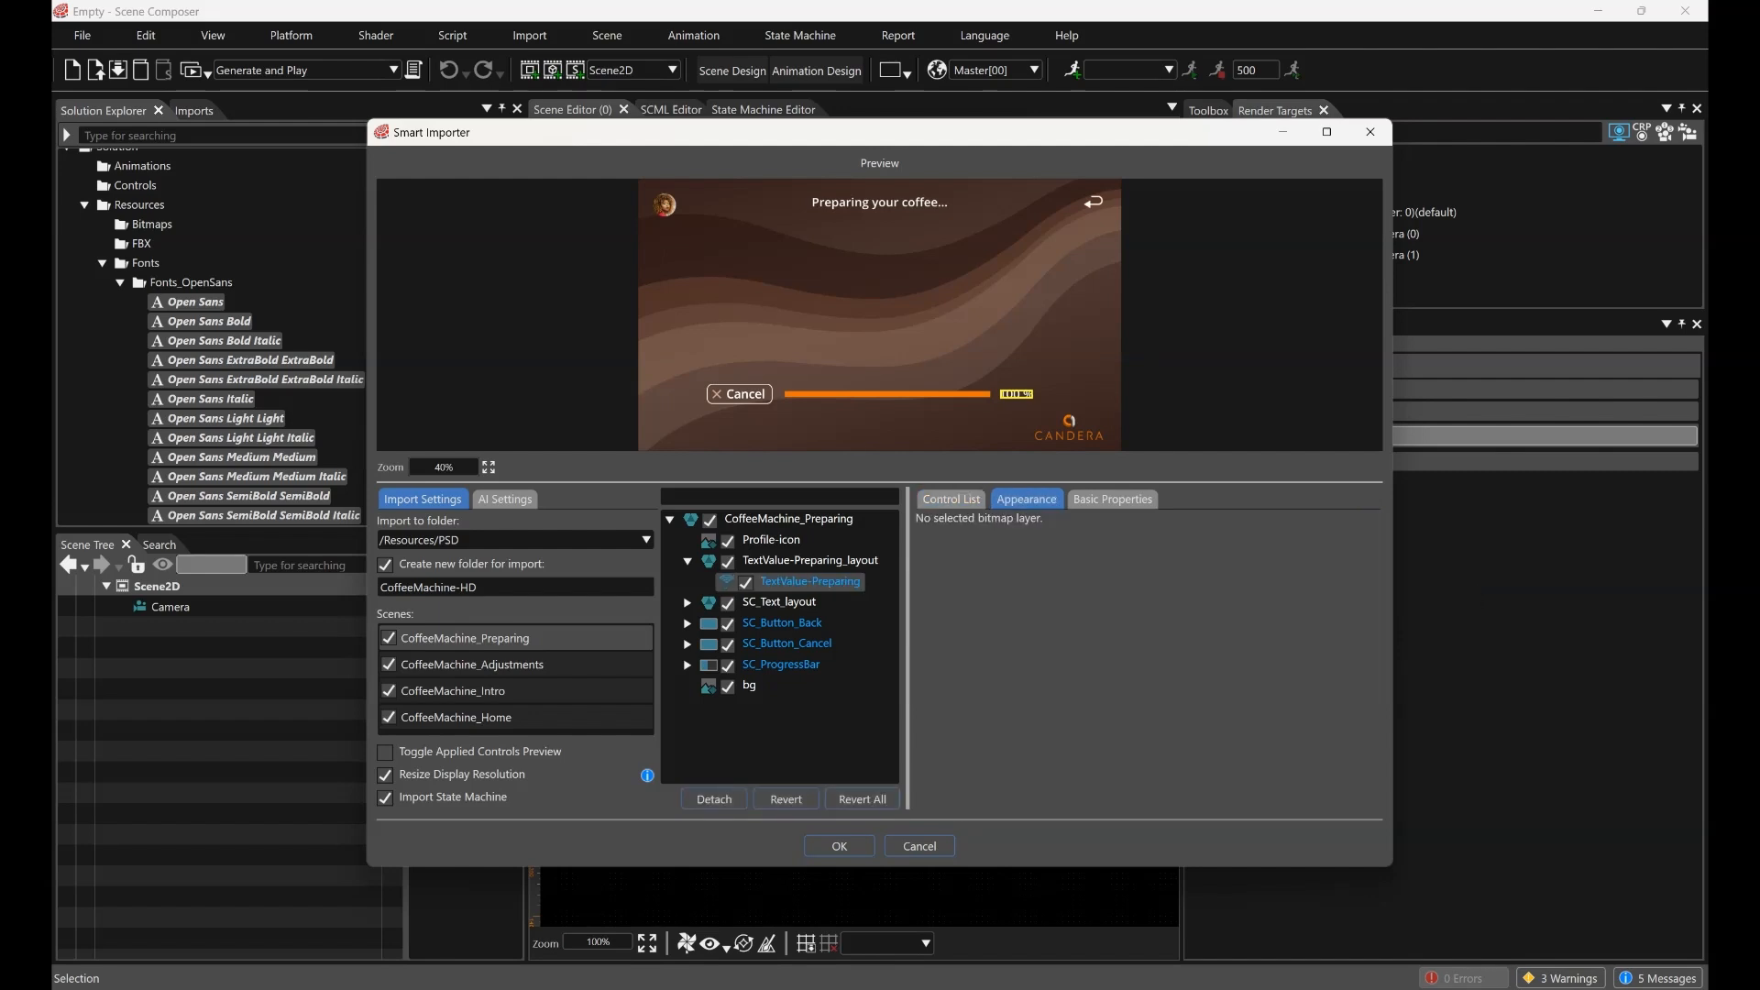
Set the TextValue-Preparing layer's Value property to 100
click(1113, 499)
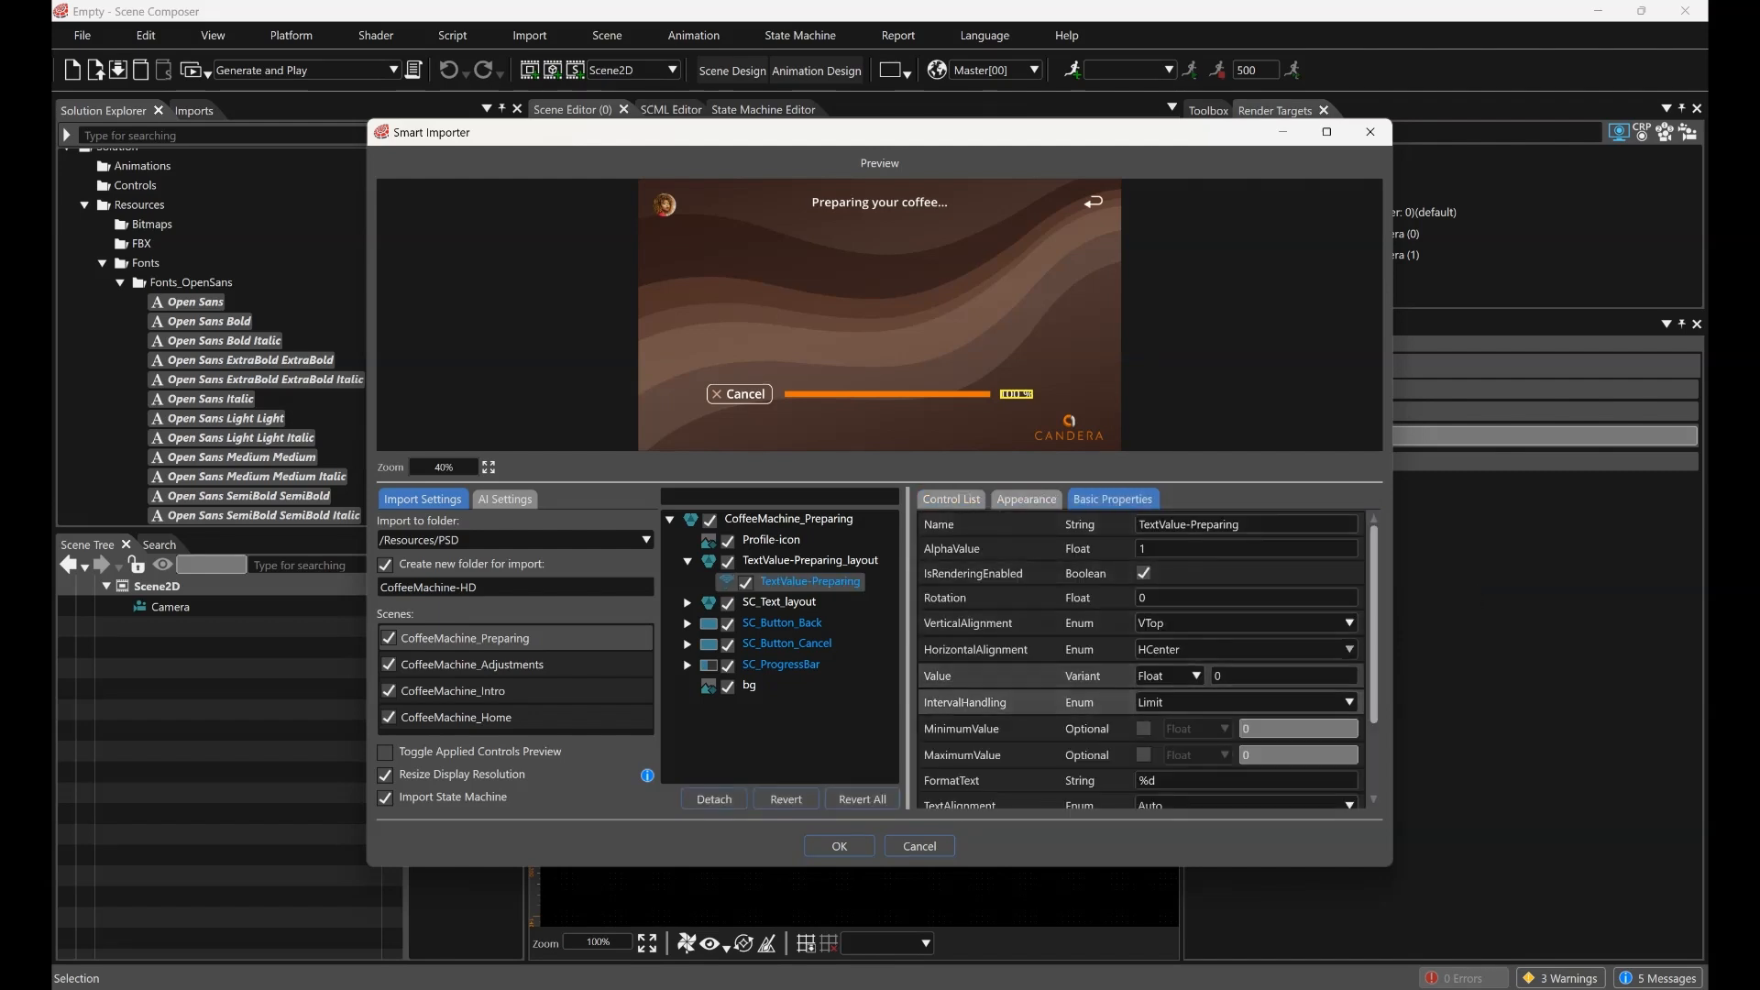
click(1210, 598)
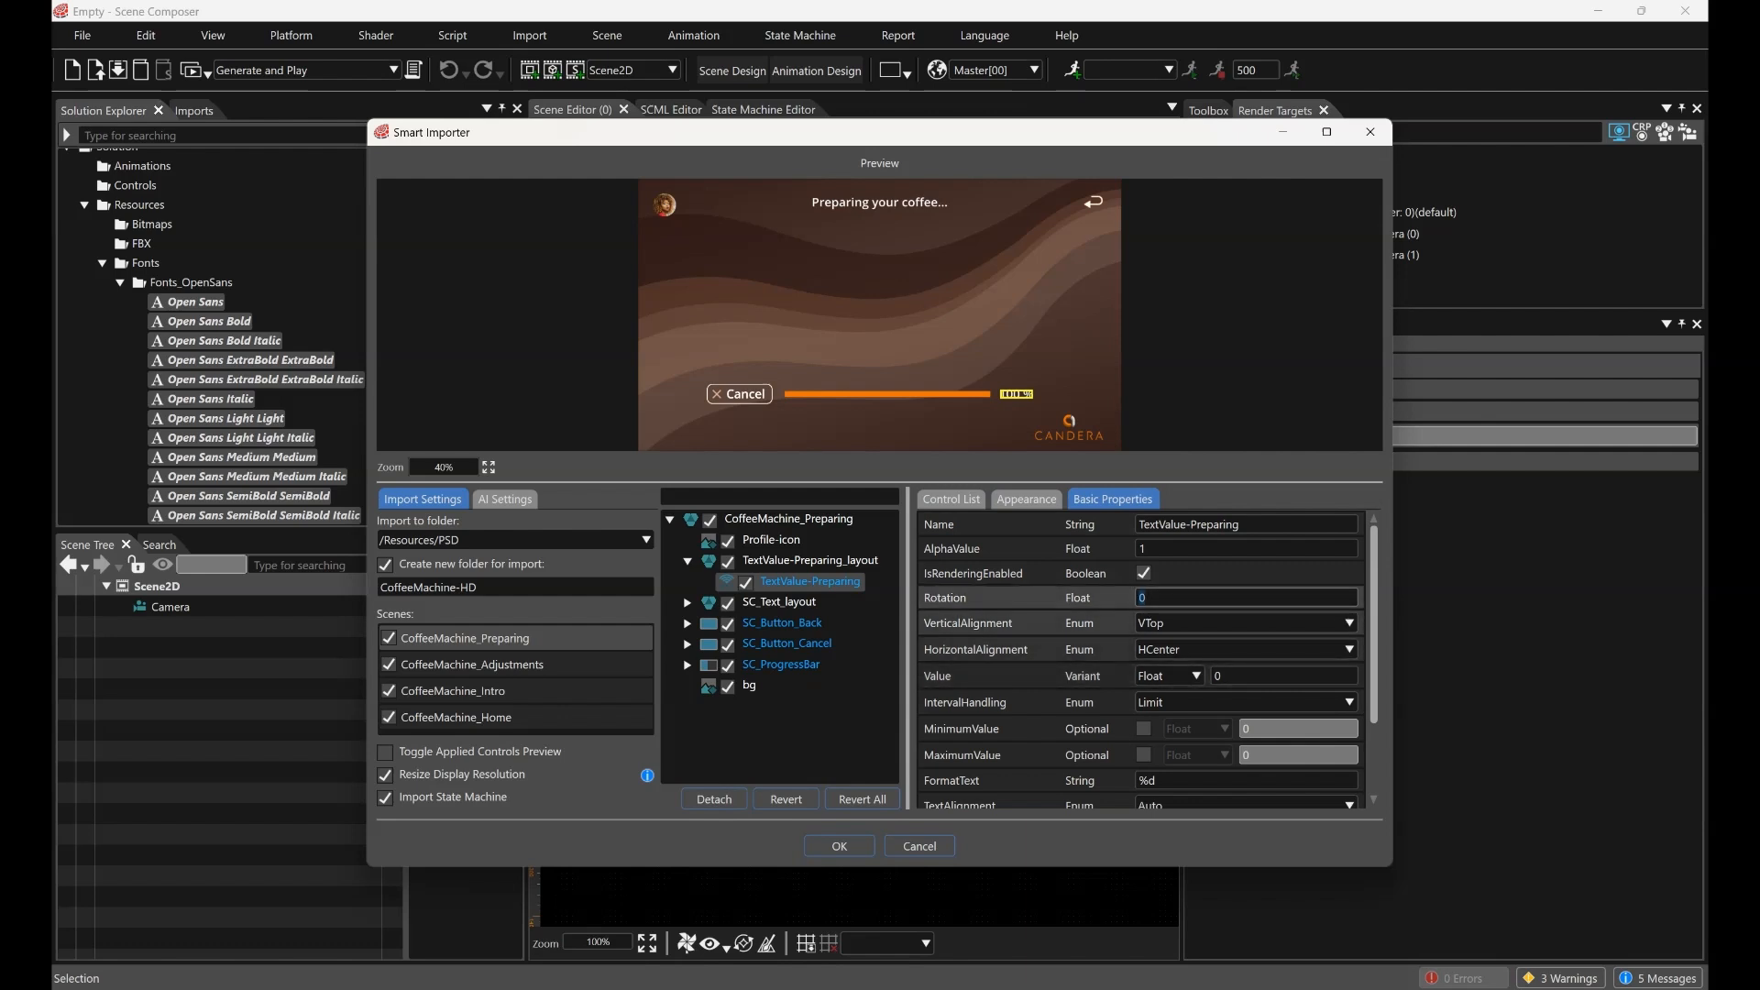
click(1218, 675)
text(100)
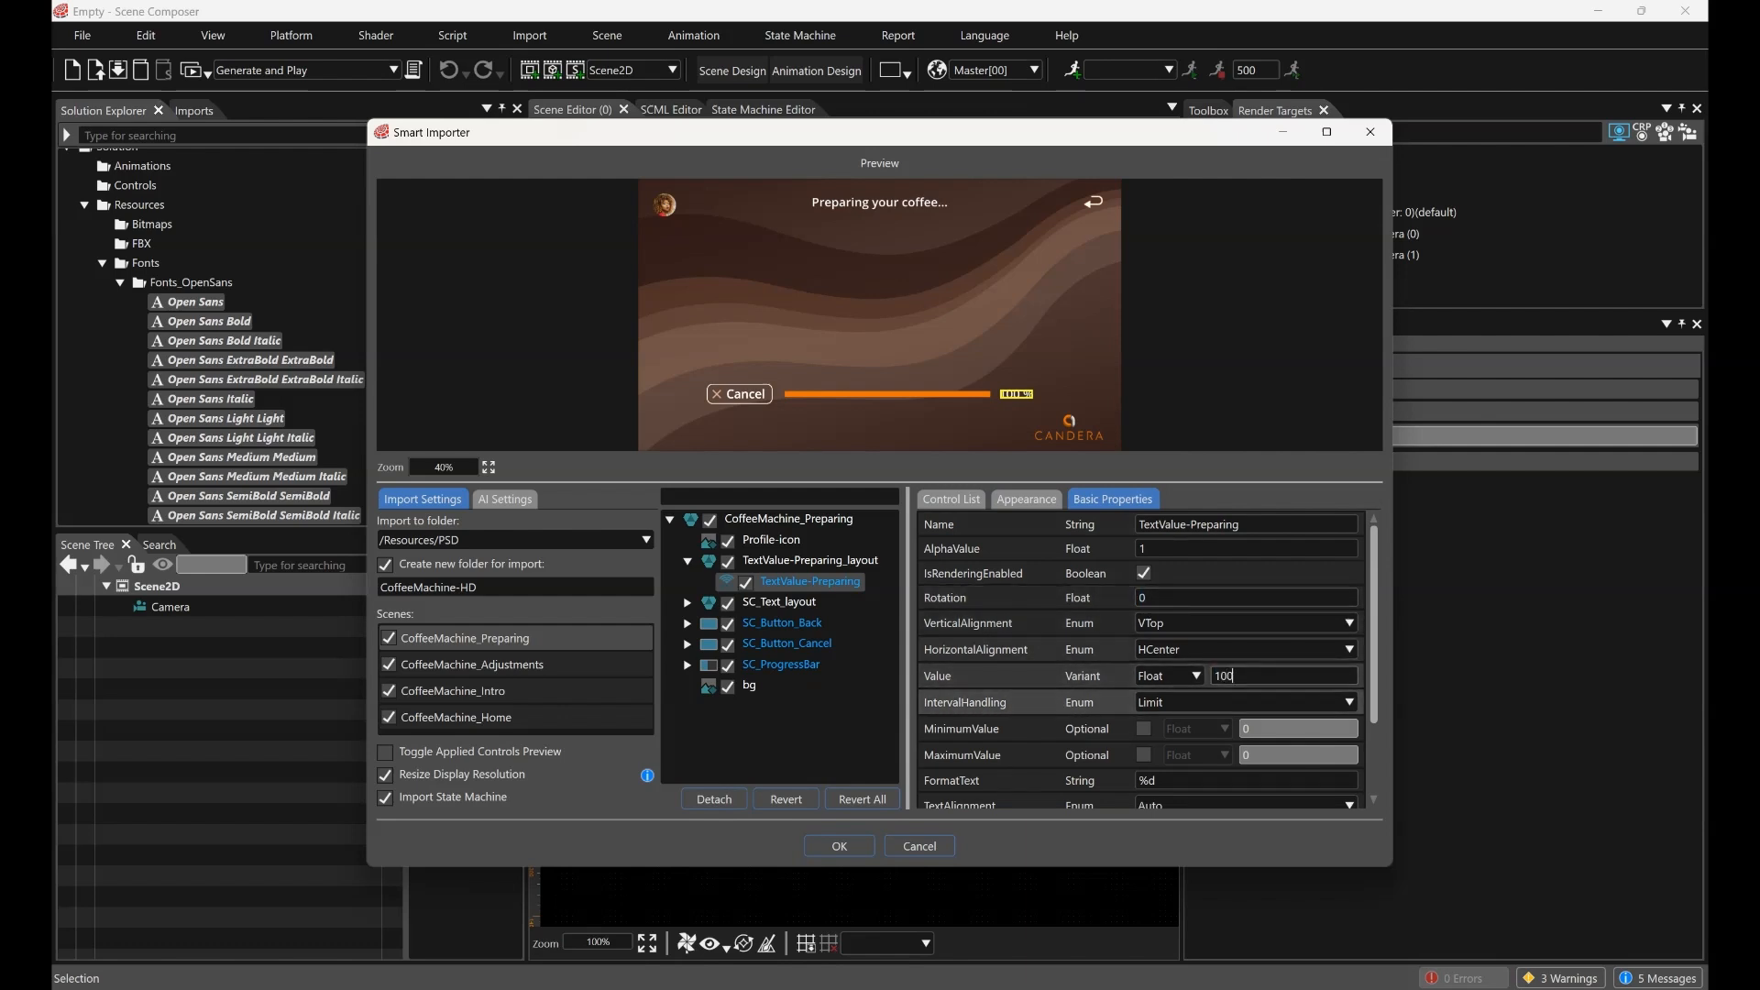
scroll(1015, 407, up, 5)
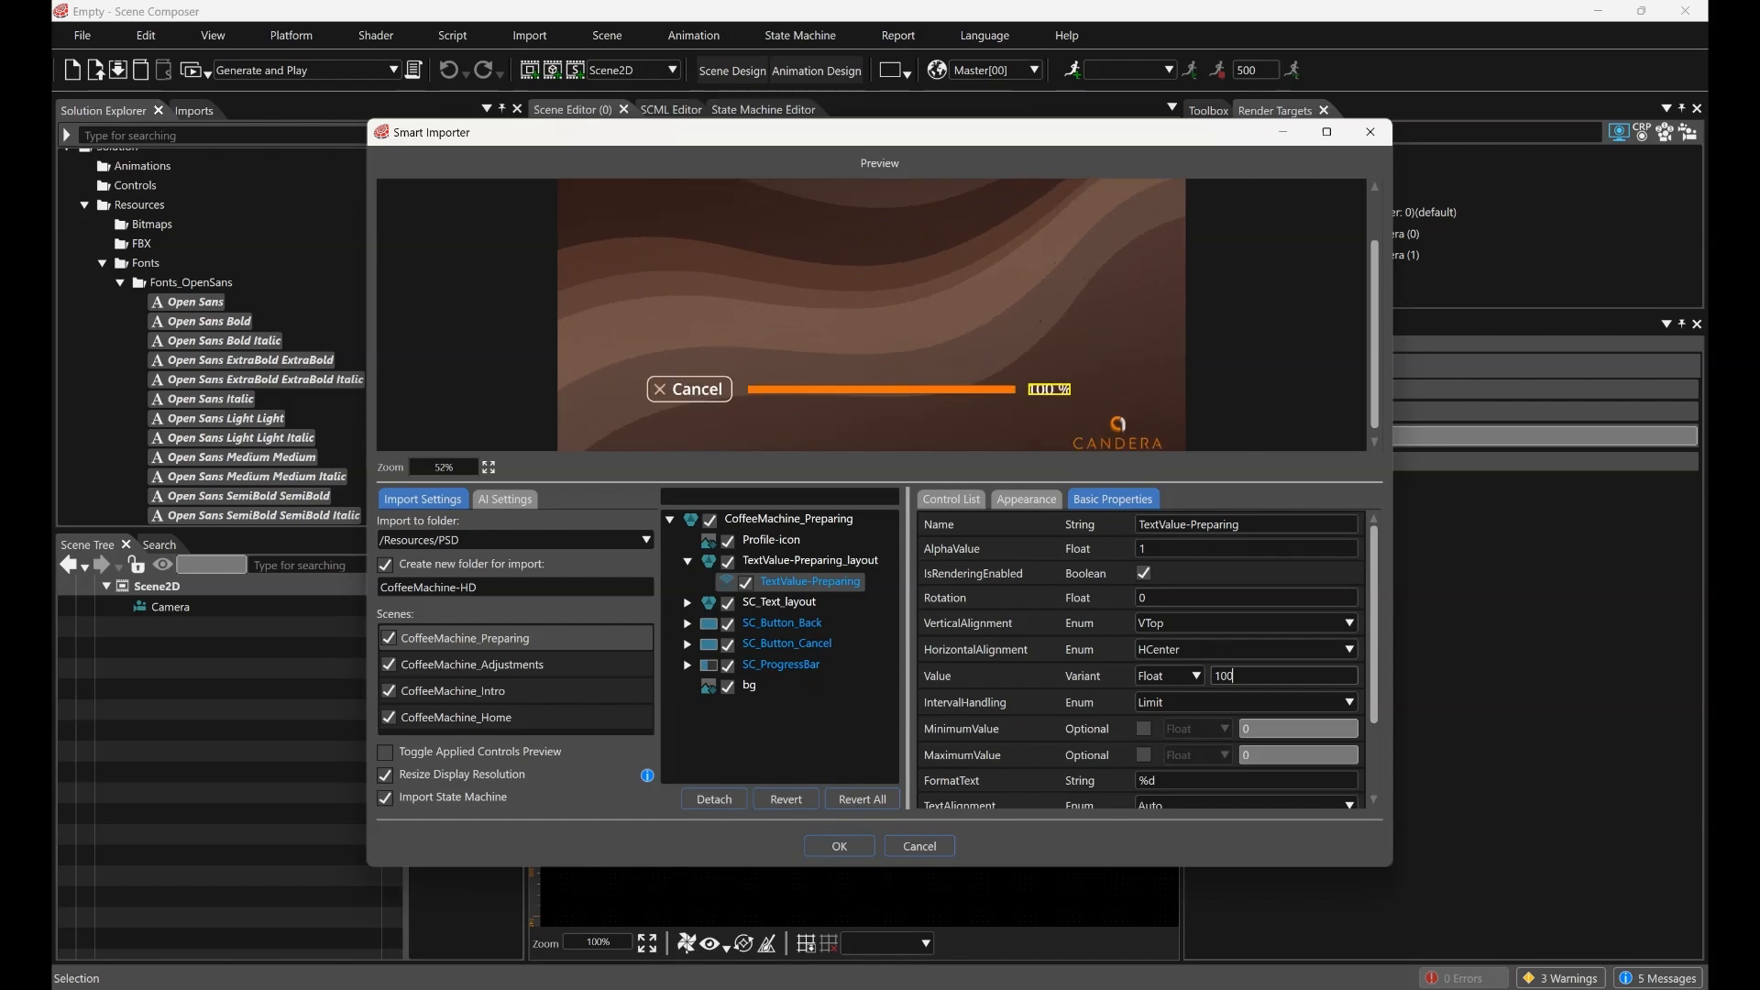
Set the TextValue-Preparing format text to "%d %%" and run the import of the CoffeeMachine-HD scenes
click(1173, 781)
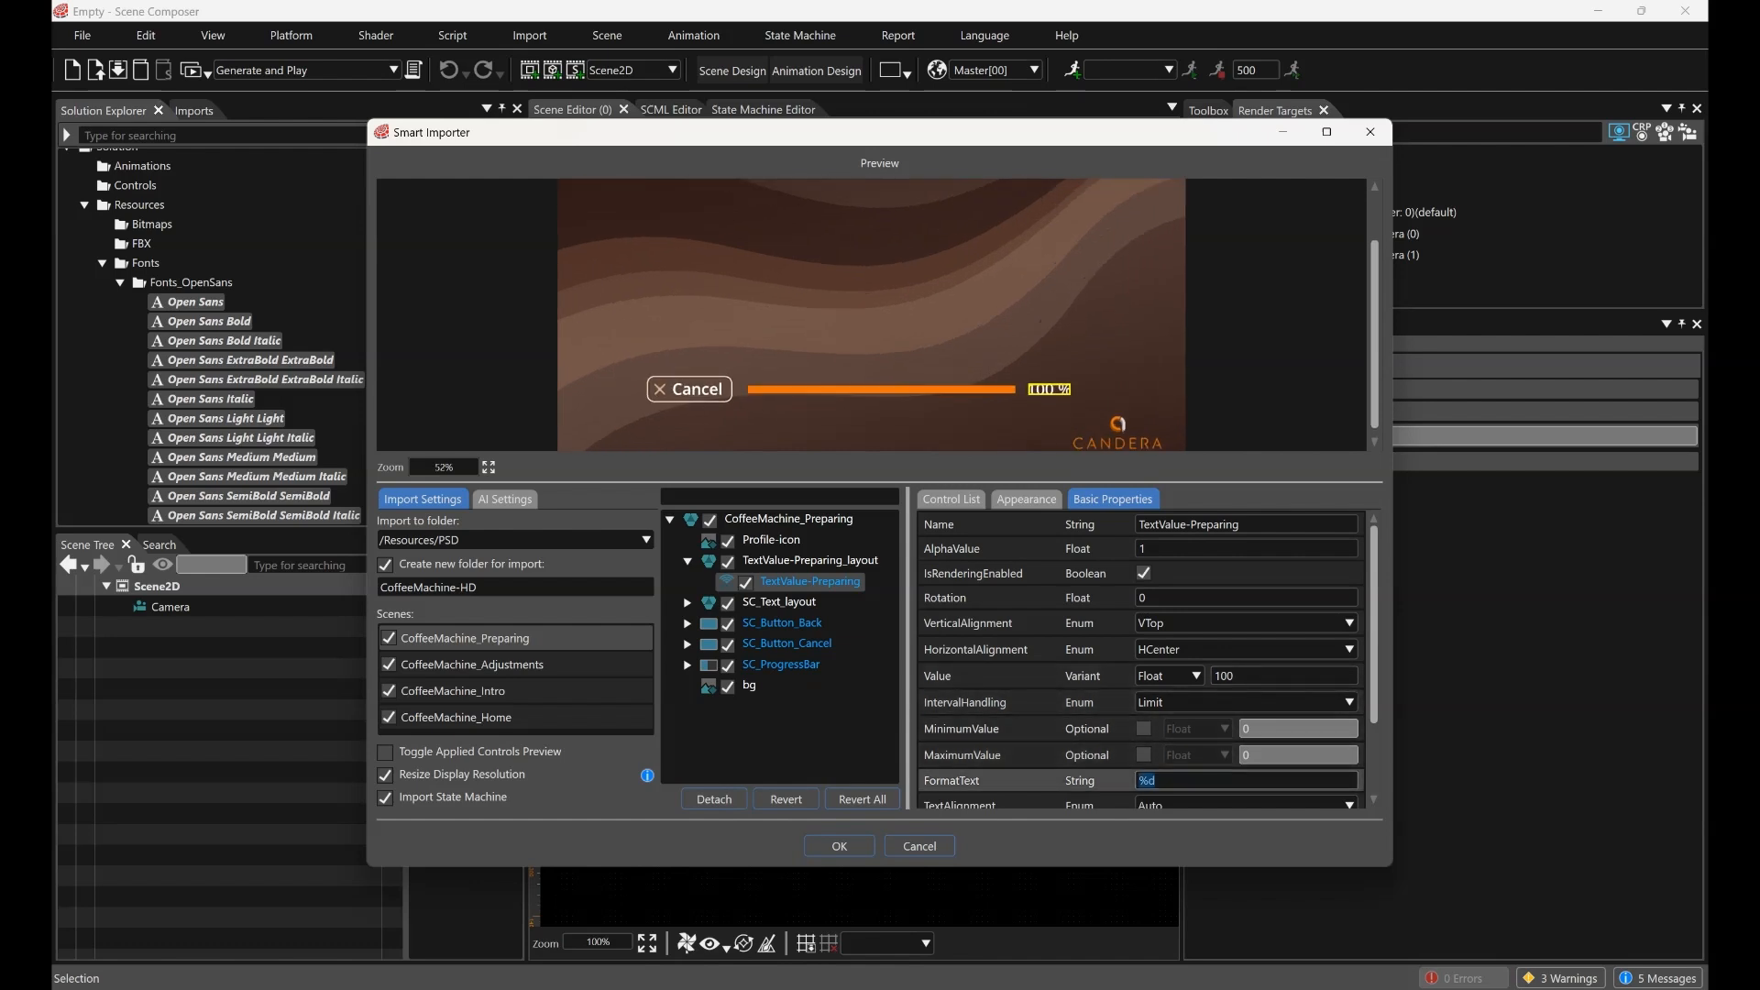
click(1147, 780)
text(%%)
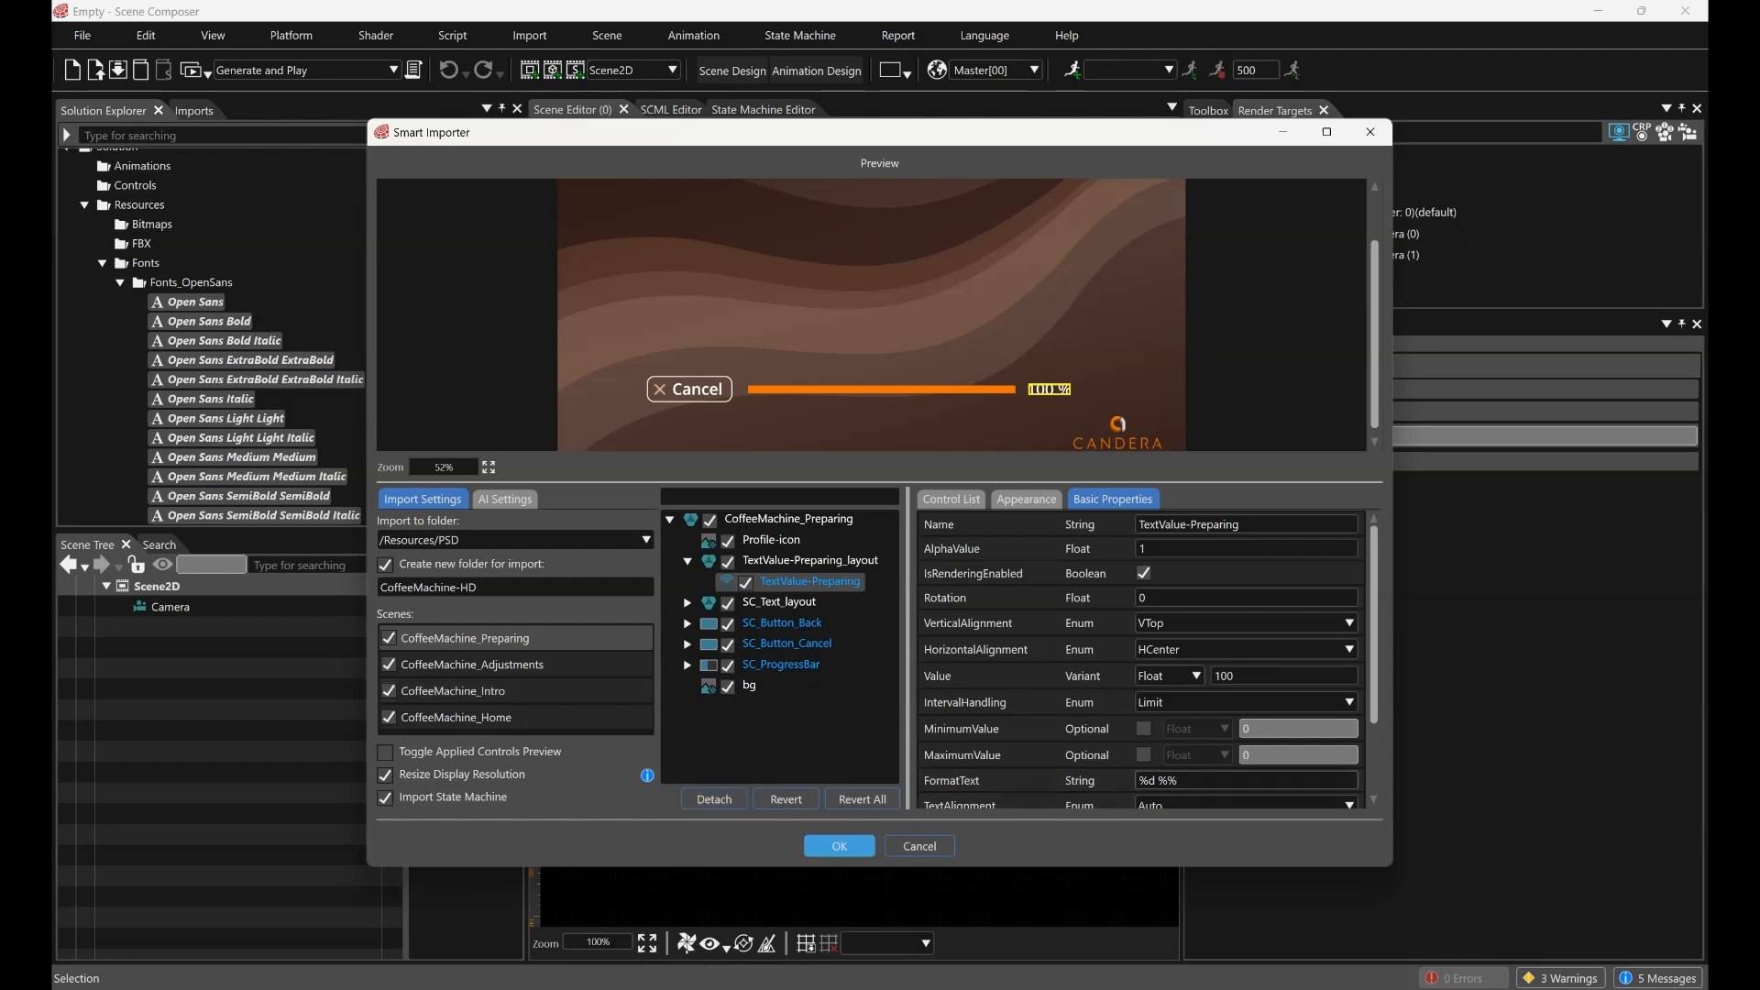
click(839, 845)
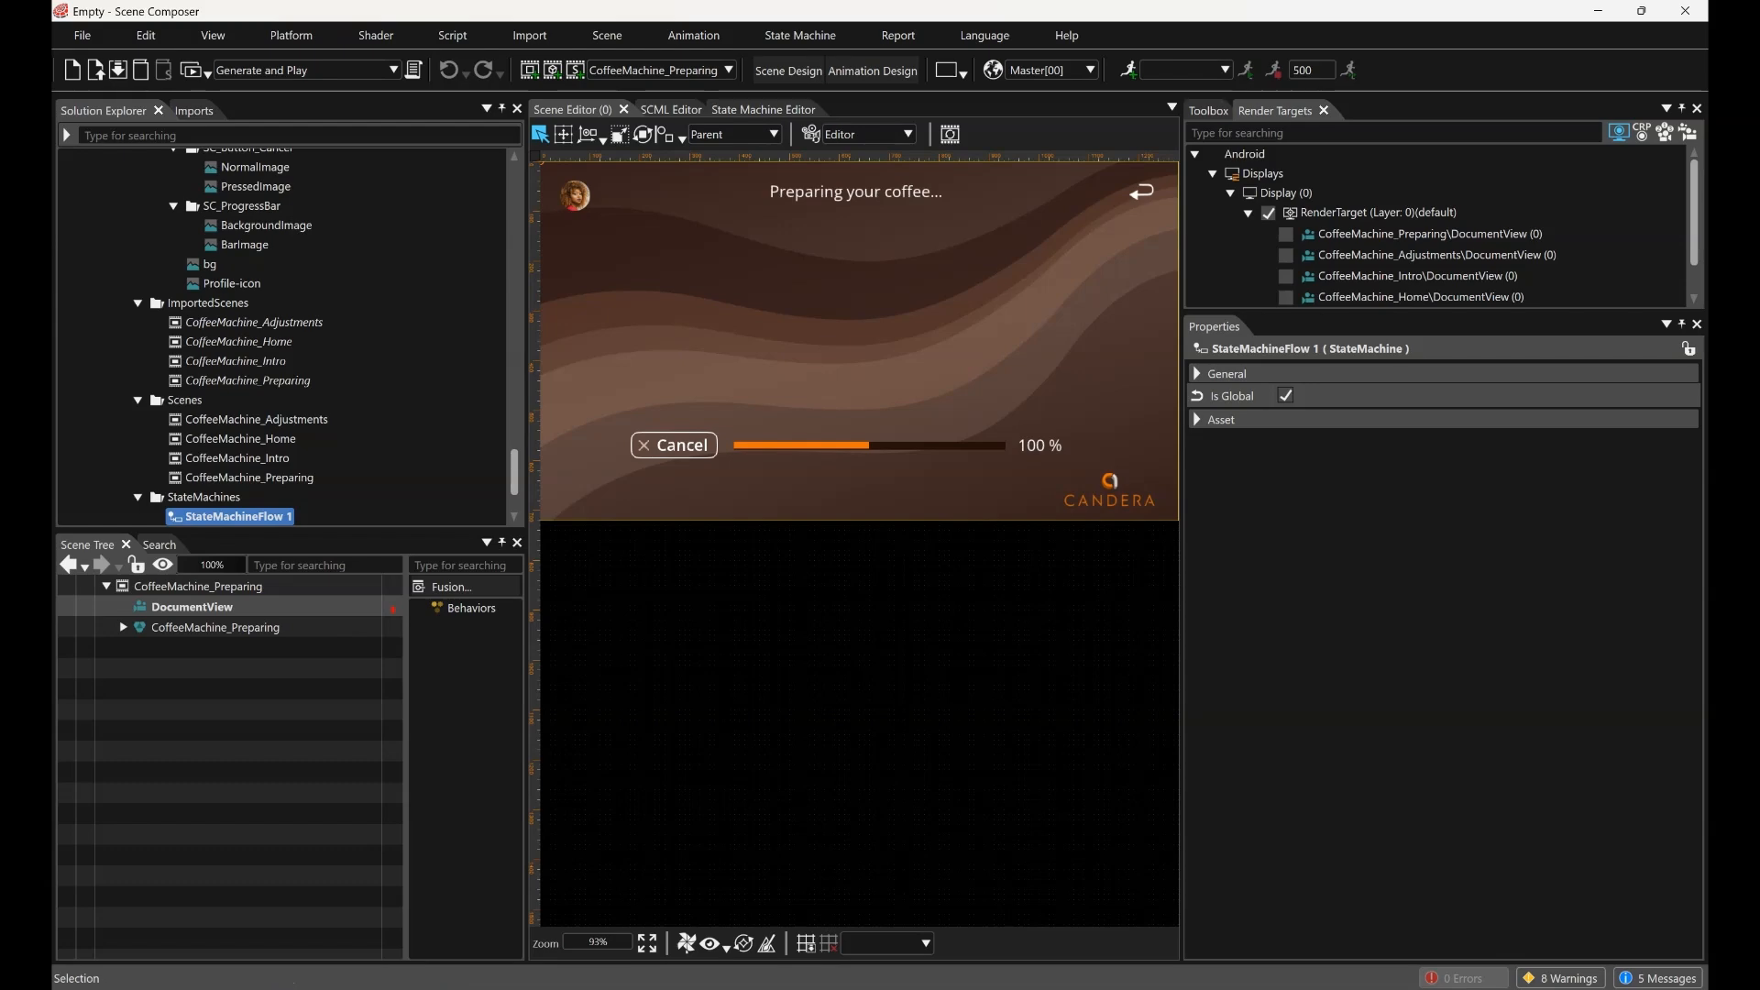
Examine the imported CoffeeMachine_Adjustments, Home, Intro and Preparing scenes in the scene editor
double_click(255, 419)
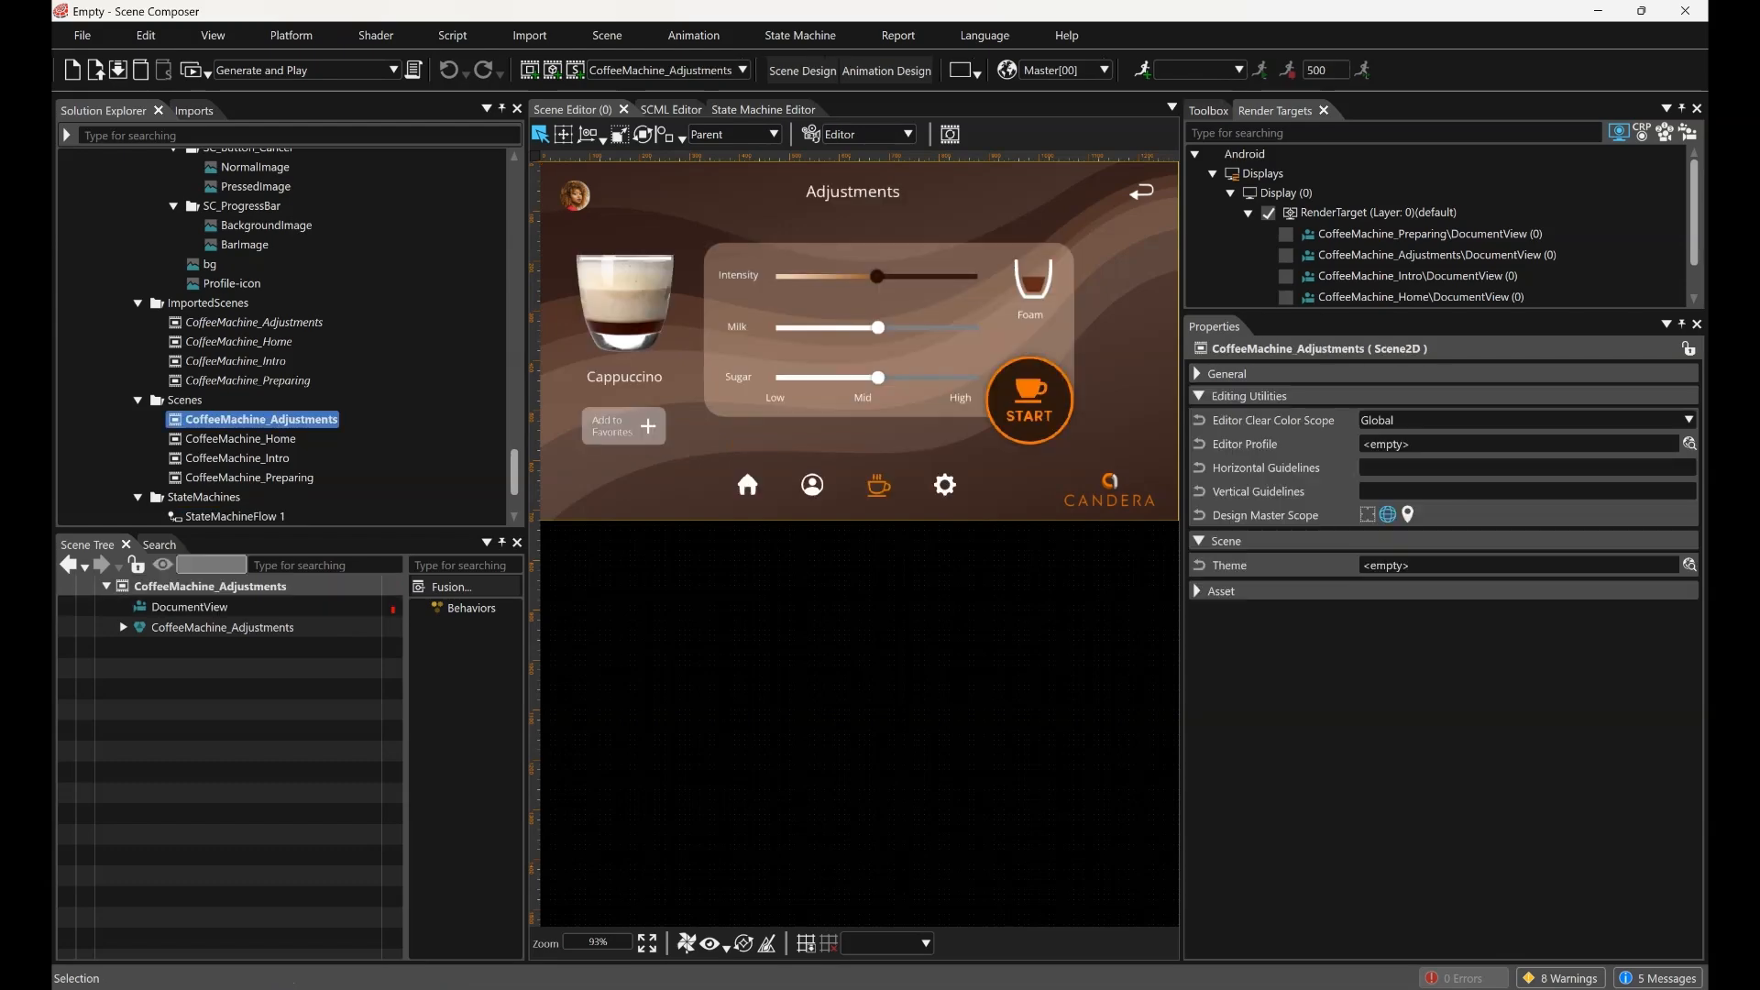
double_click(240, 439)
double_click(240, 458)
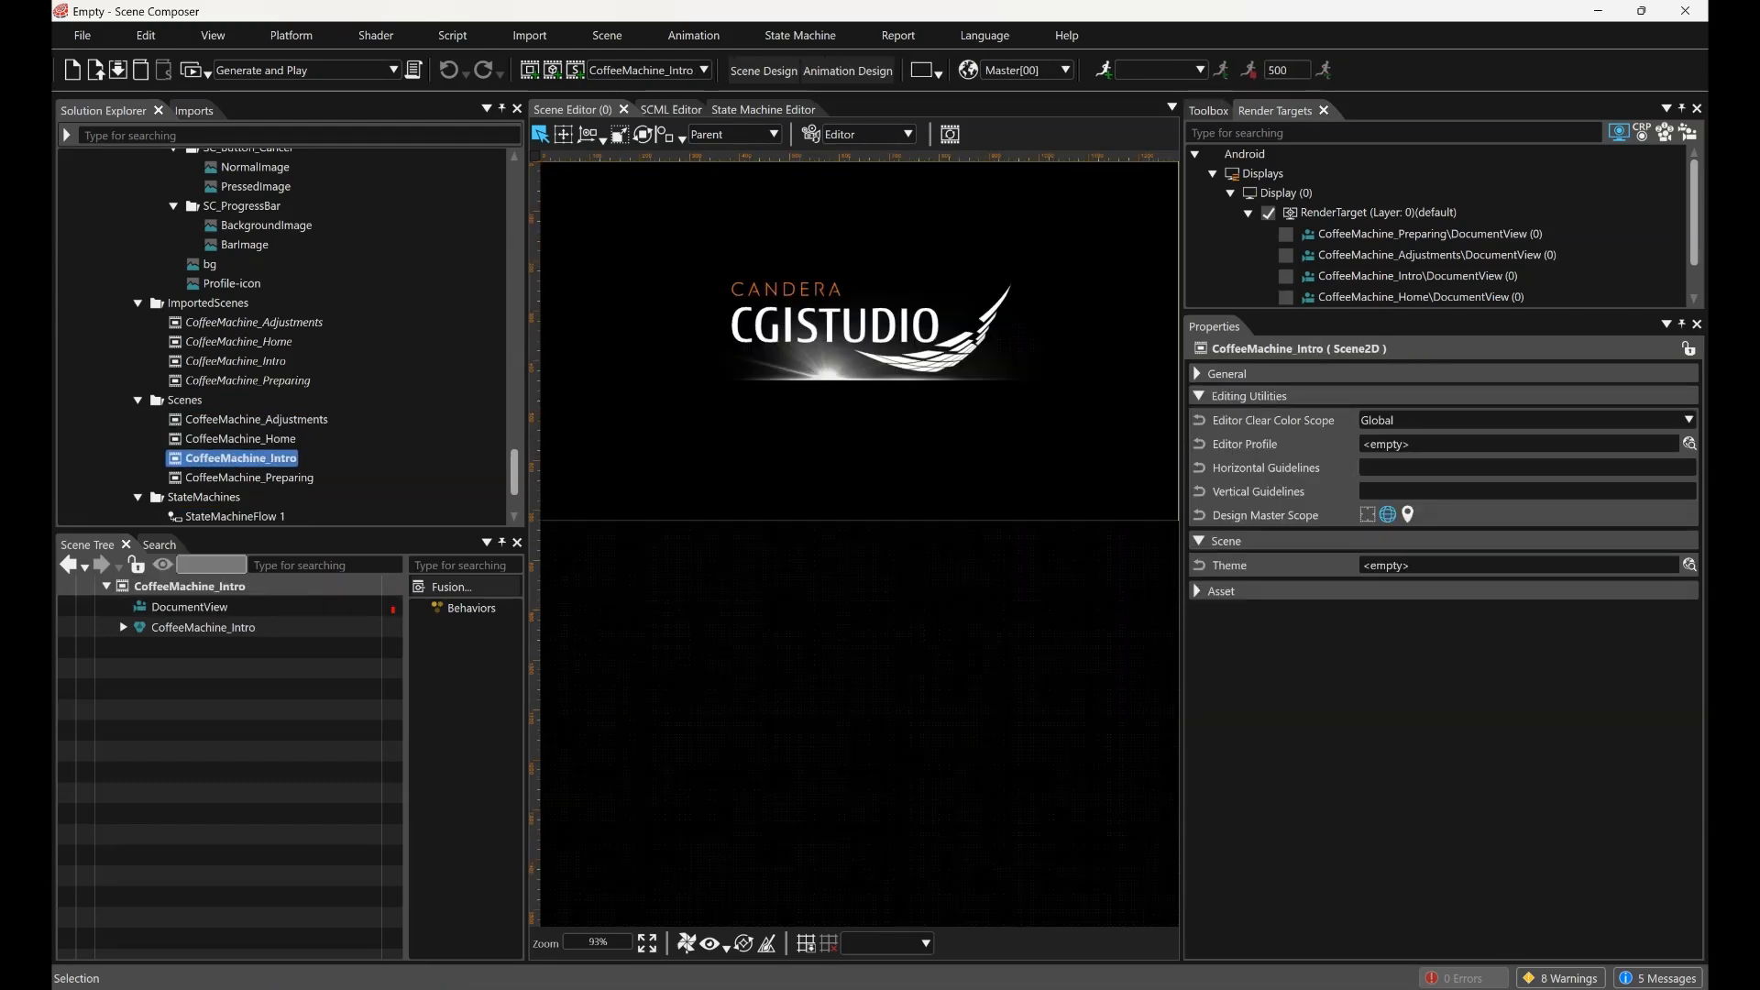
double_click(249, 478)
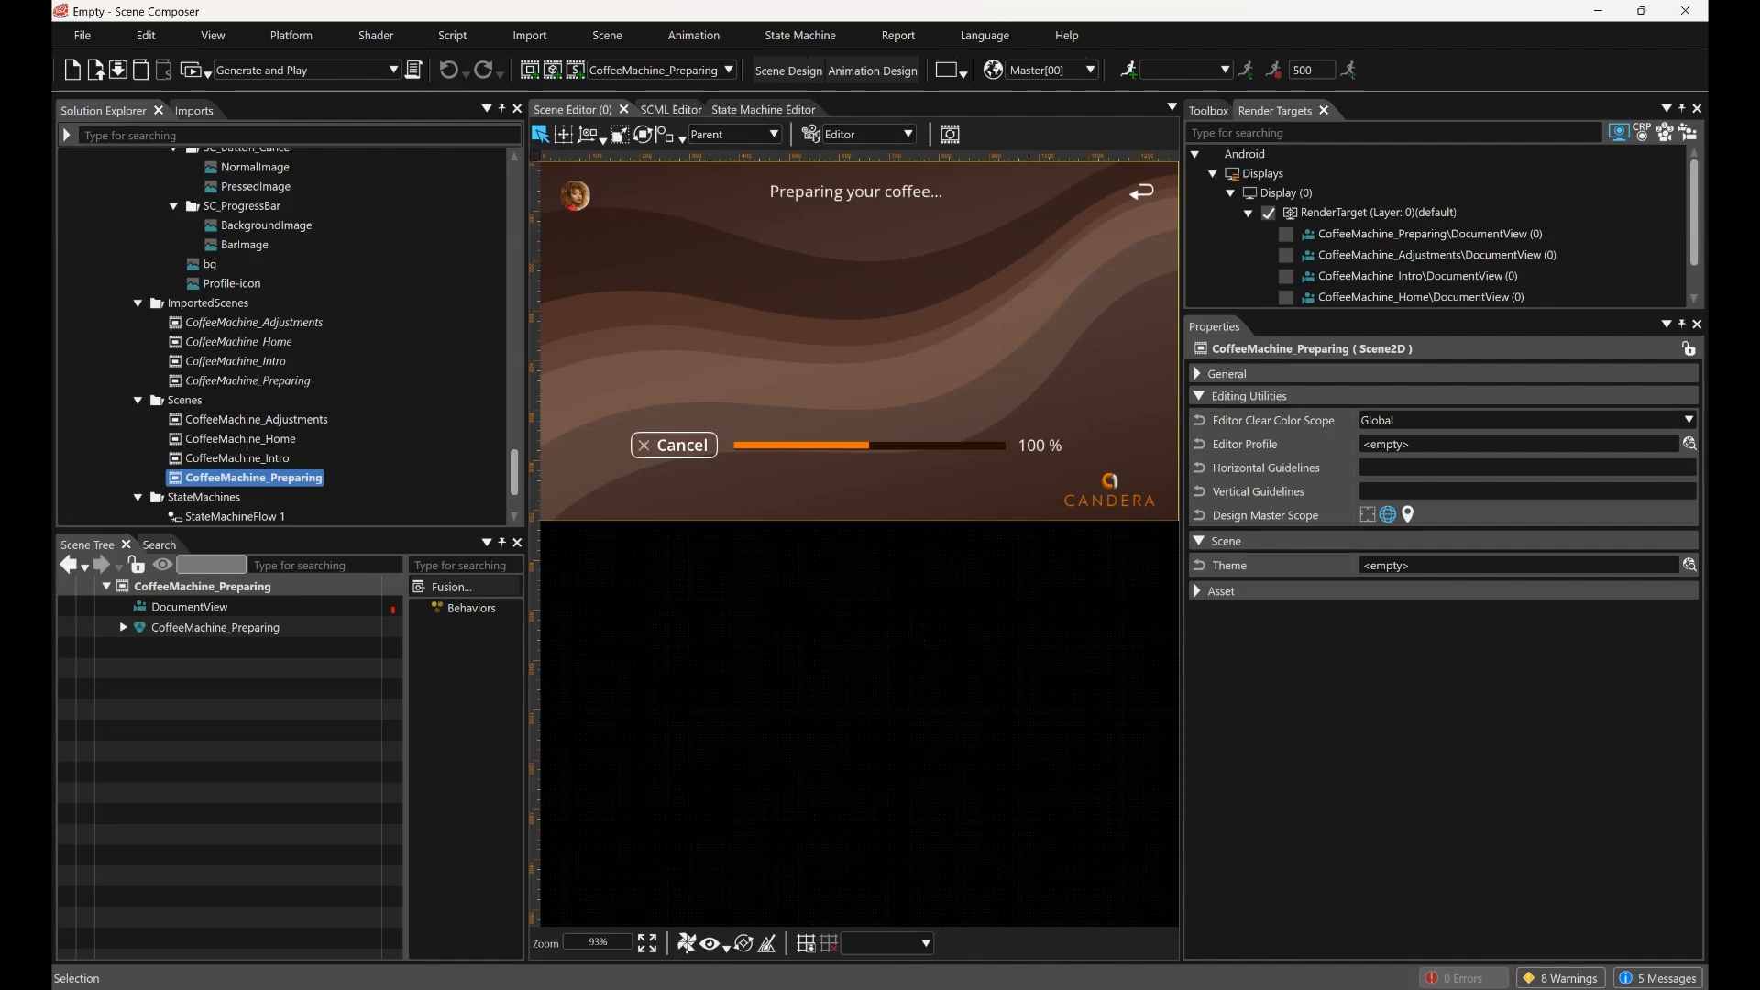
In the CoffeeMachine_Home scene, move the Beverage-List-All group into the ListContentGroupAnchor of SC_List_All_Beverage
double_click(240, 439)
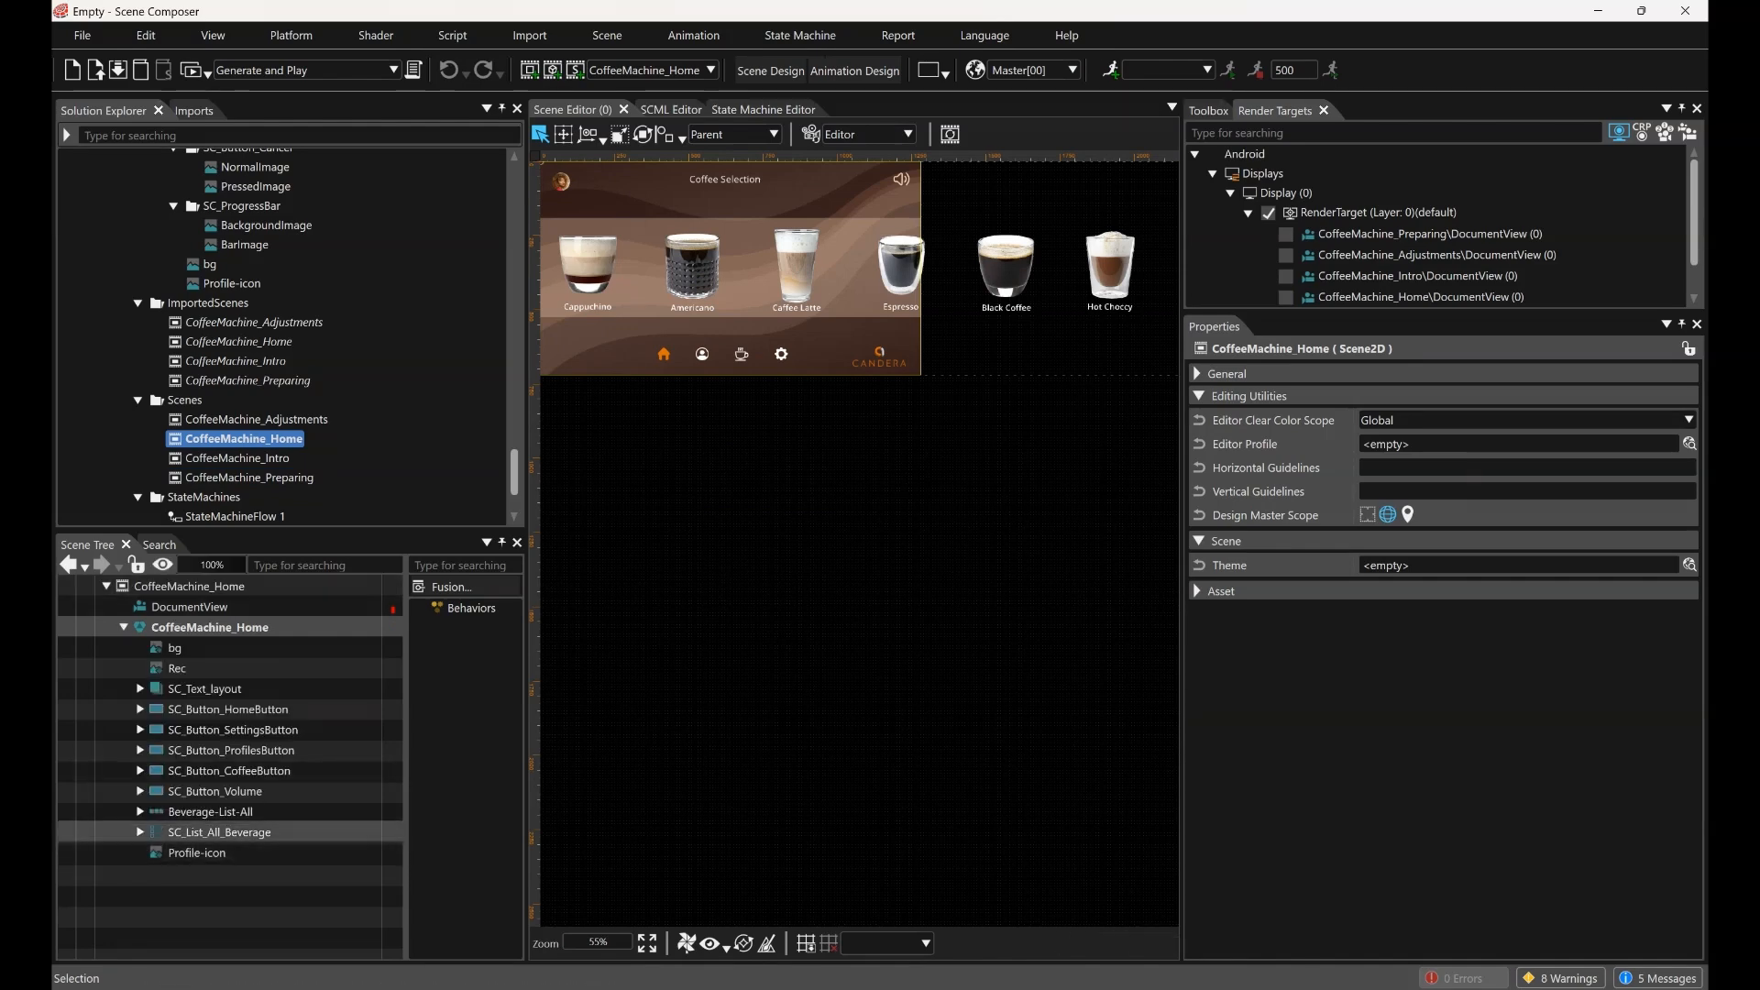
click(141, 832)
click(140, 813)
scroll(140, 813, down, 2)
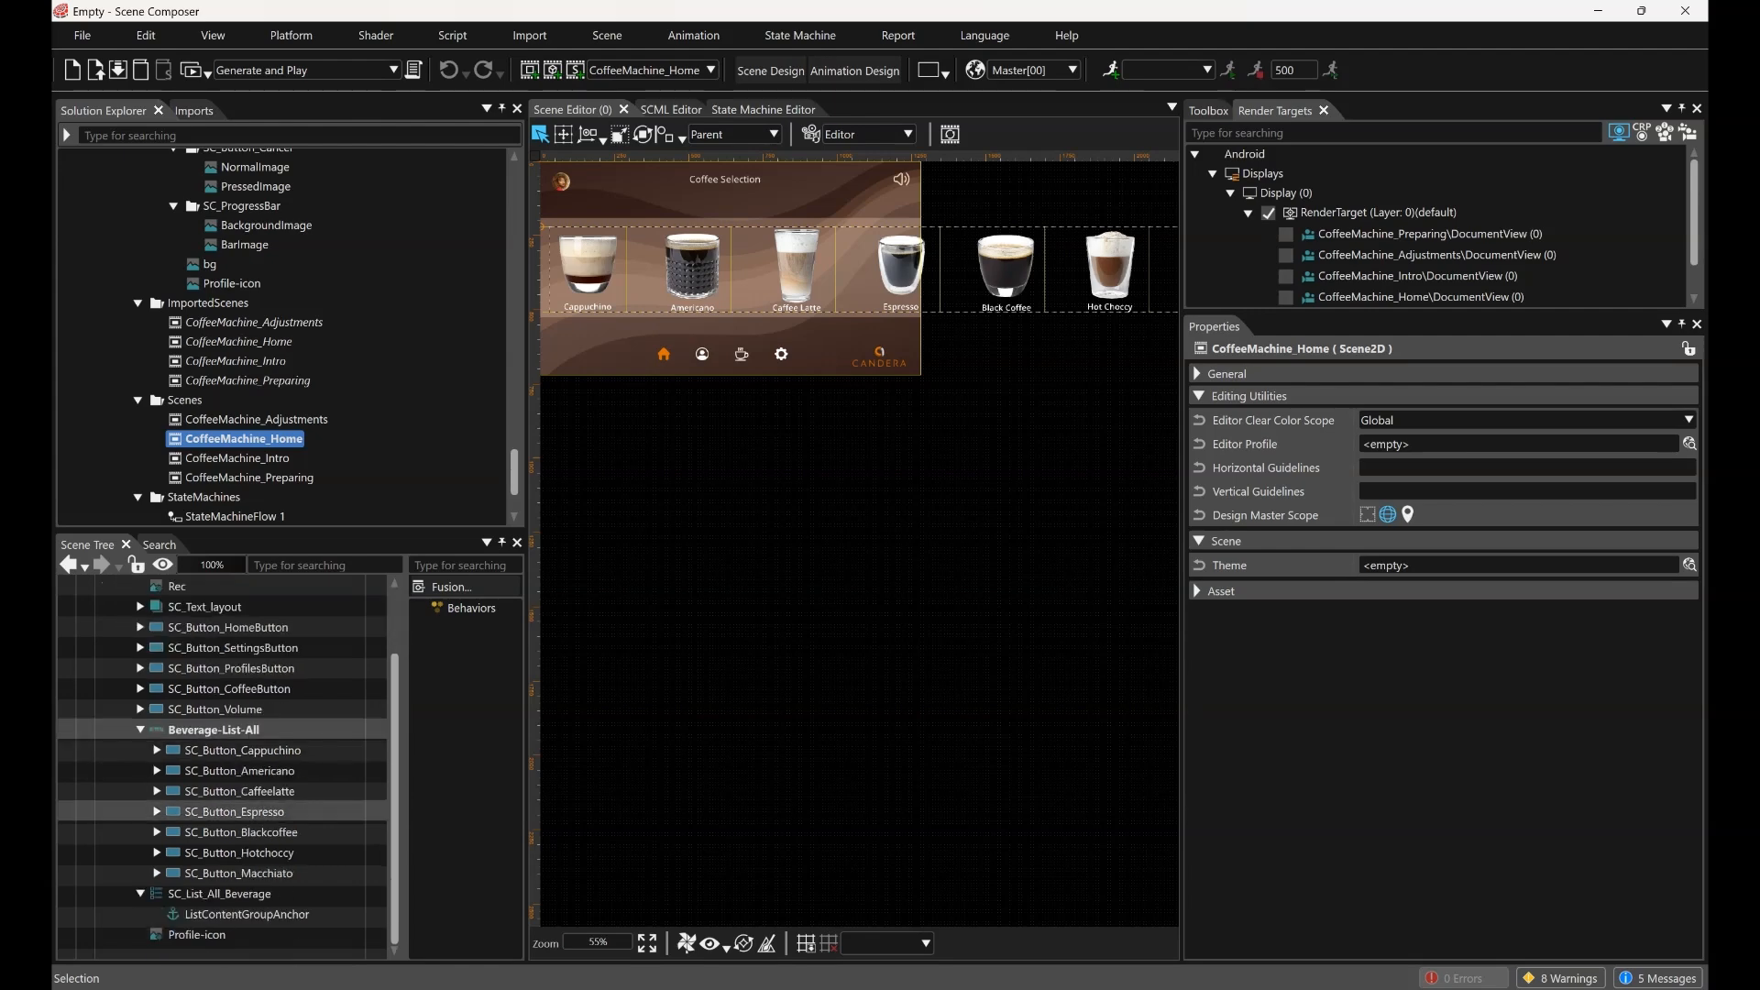
drag(214, 730, 246, 914)
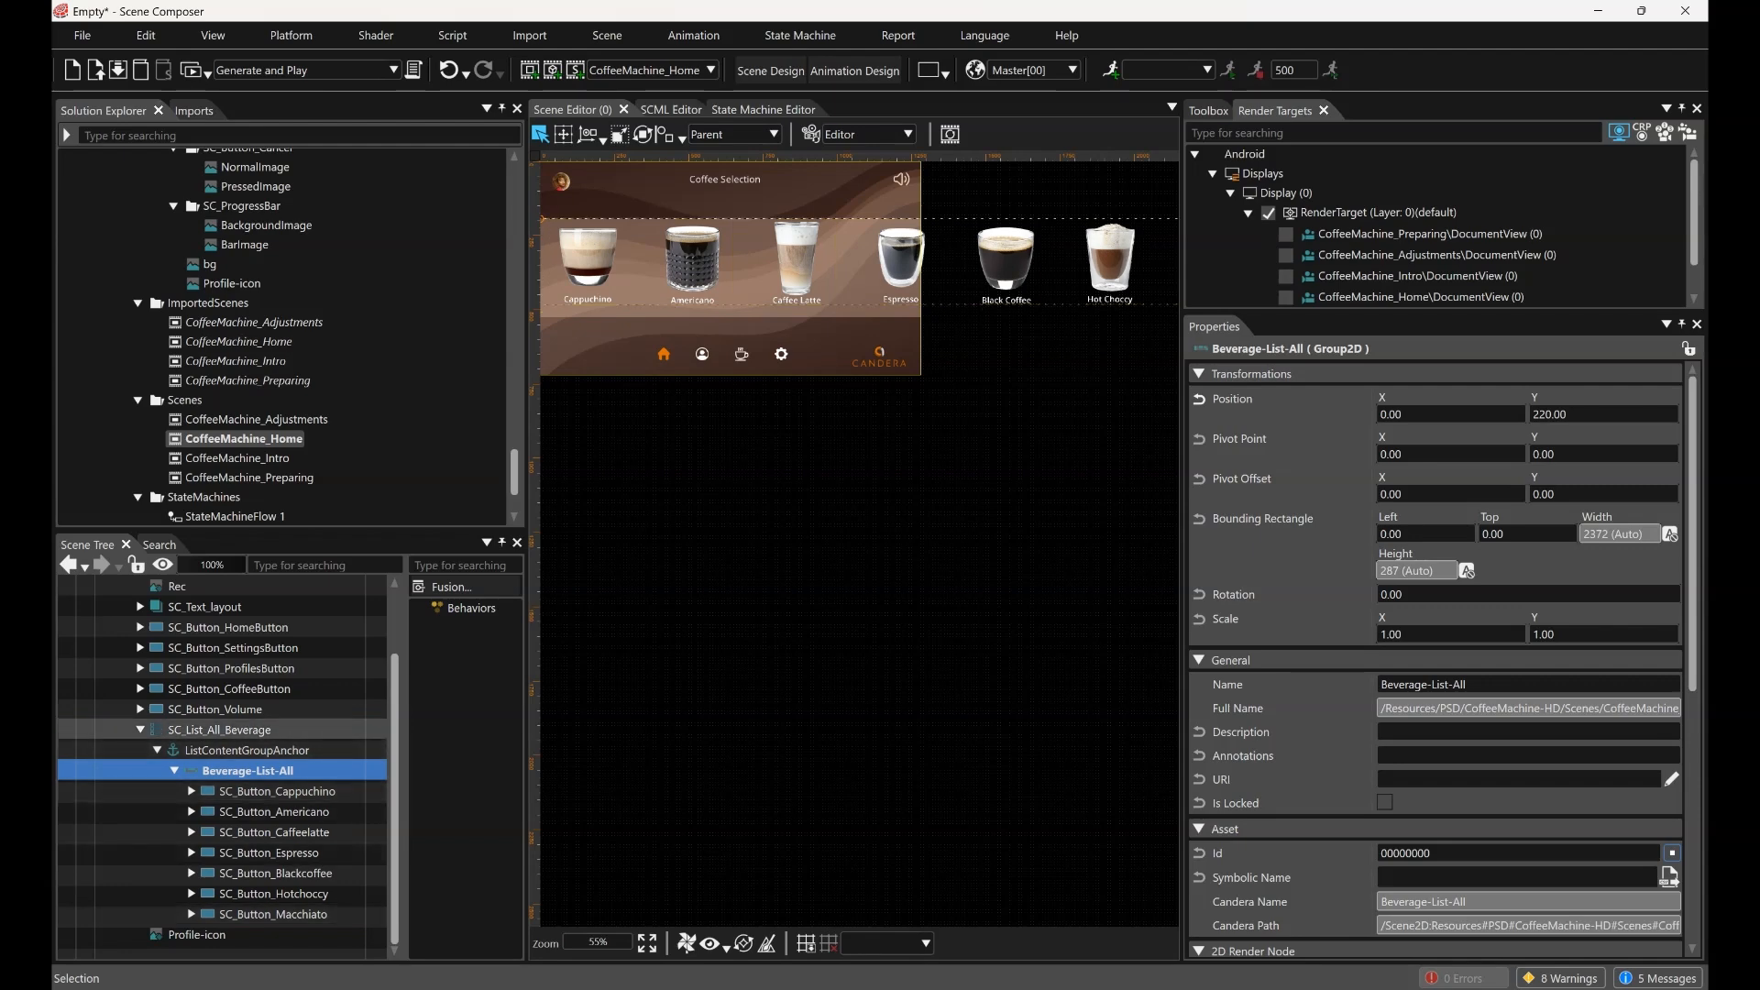
Set the scroll direction of the SC_List_All_Beverage list to horizontal
click(220, 730)
scroll(1435, 669, down, 5)
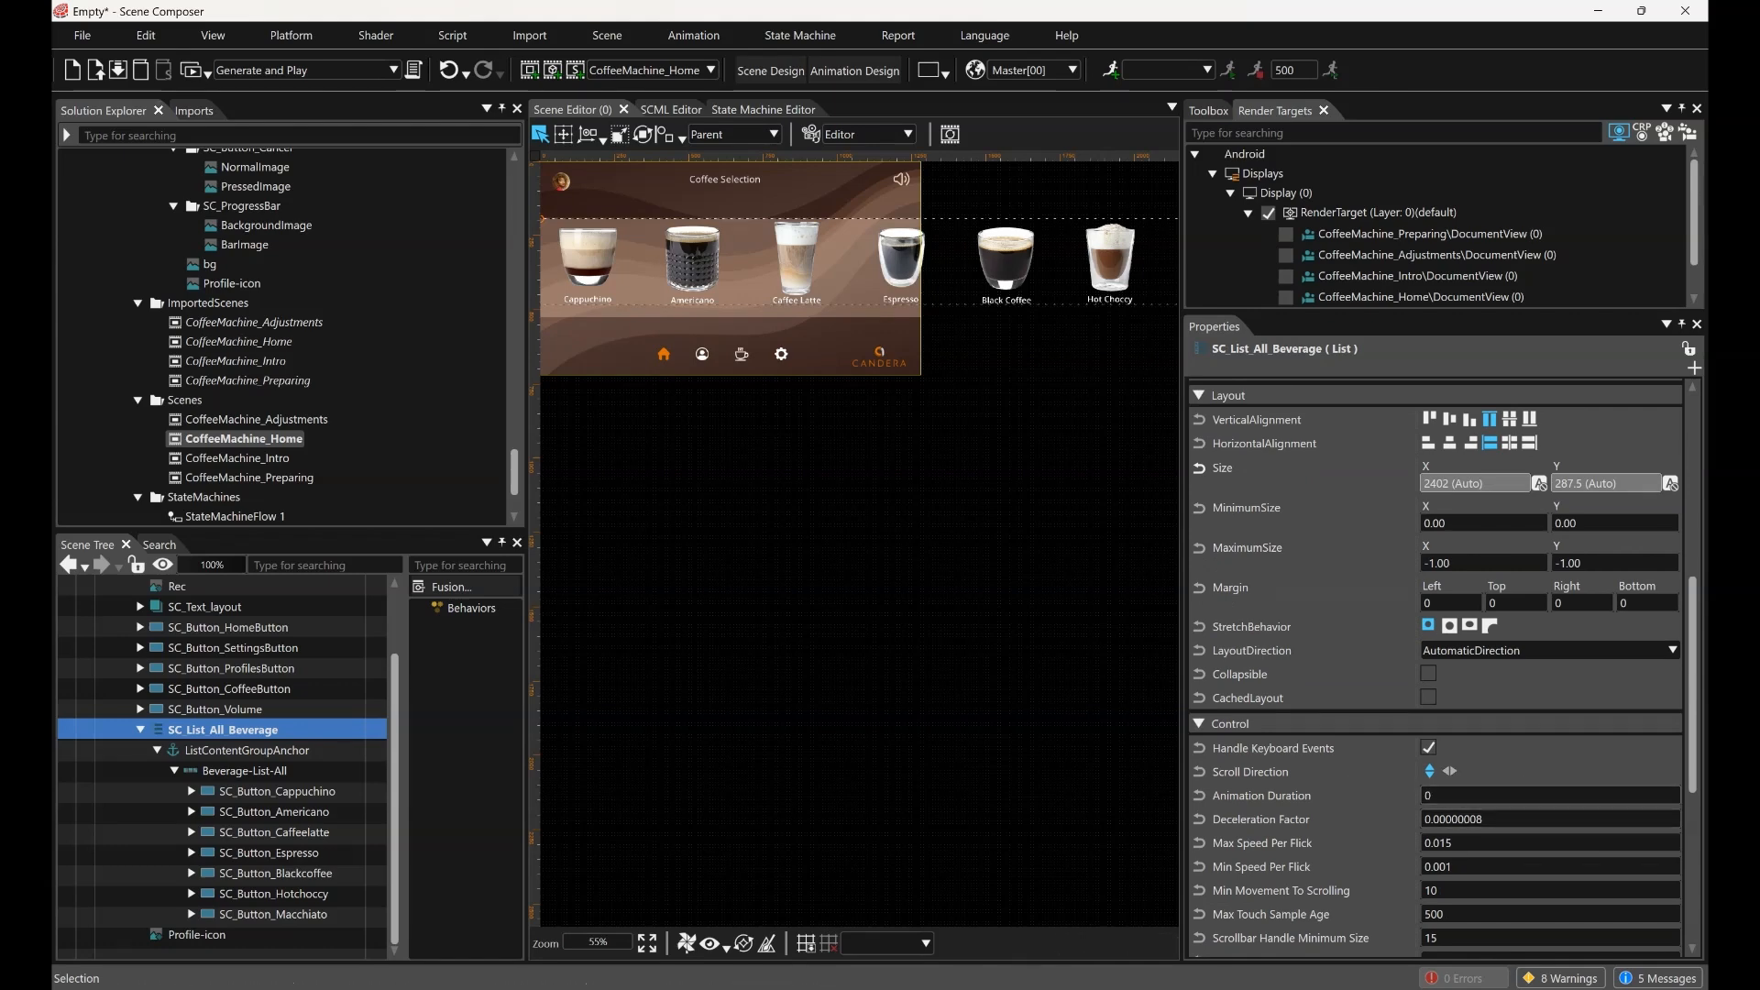
click(1450, 771)
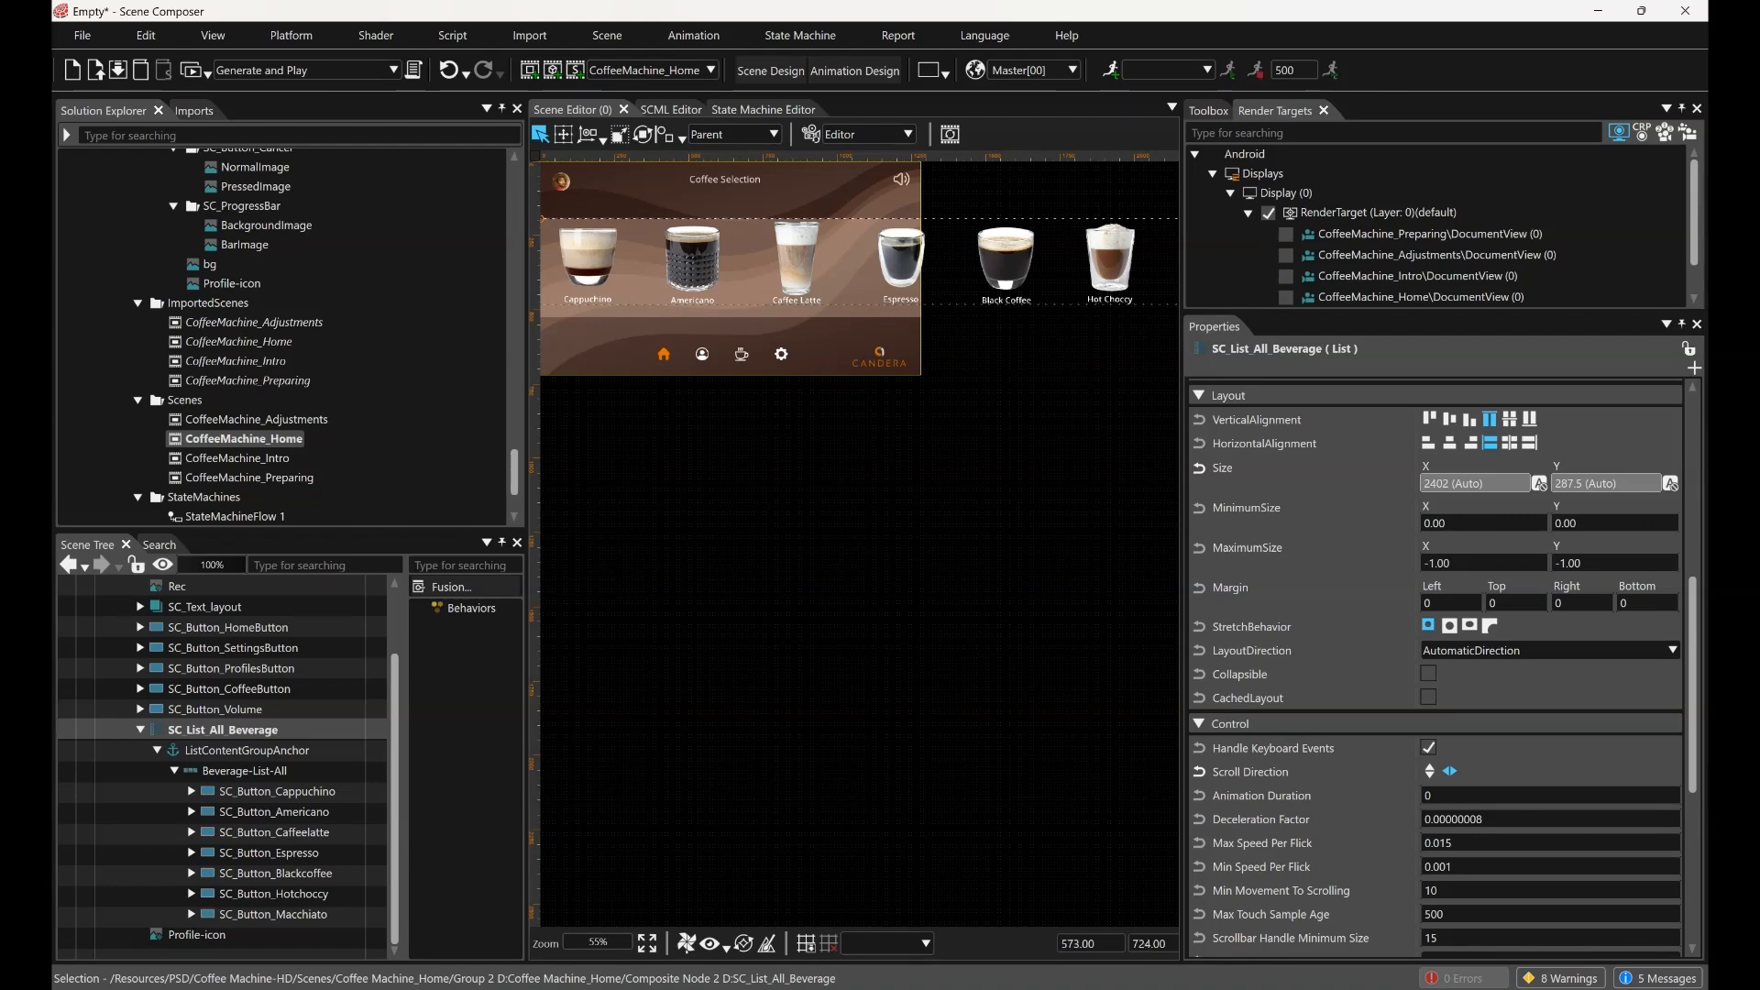
Replace the automatic width of the SC_List_All_Beverage list with a fixed layout width of 1280
scroll(1439, 660, up, 2)
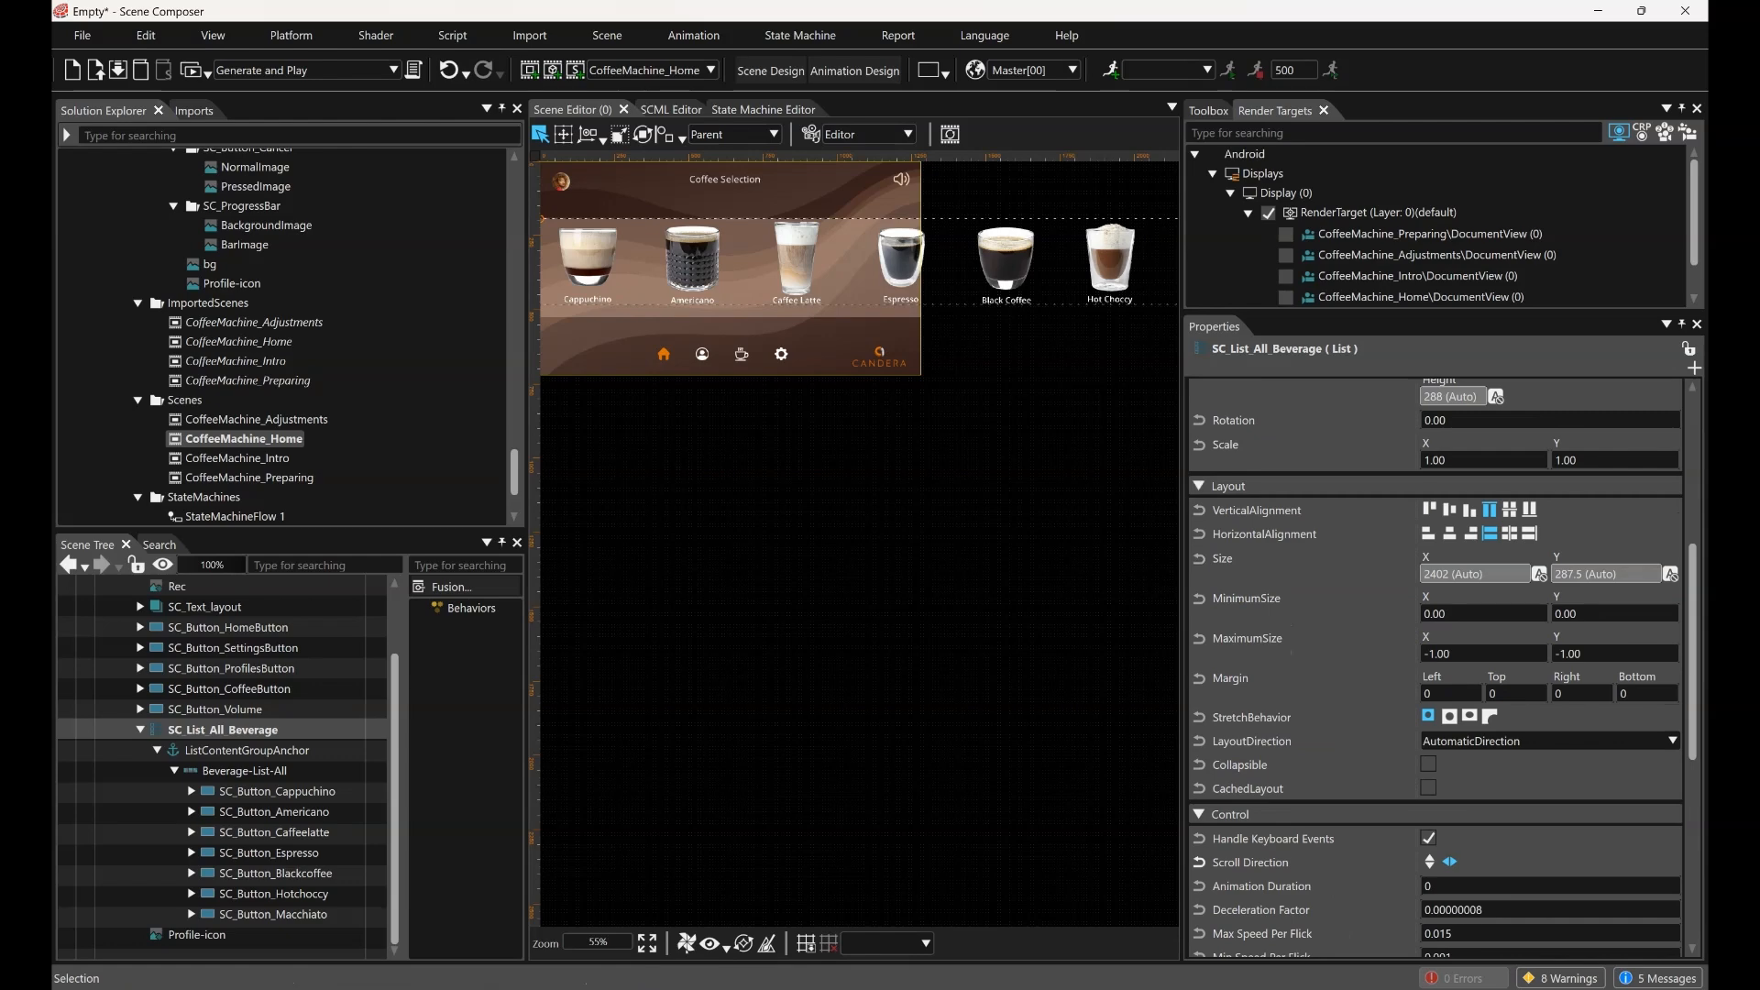
click(1539, 574)
click(1475, 574)
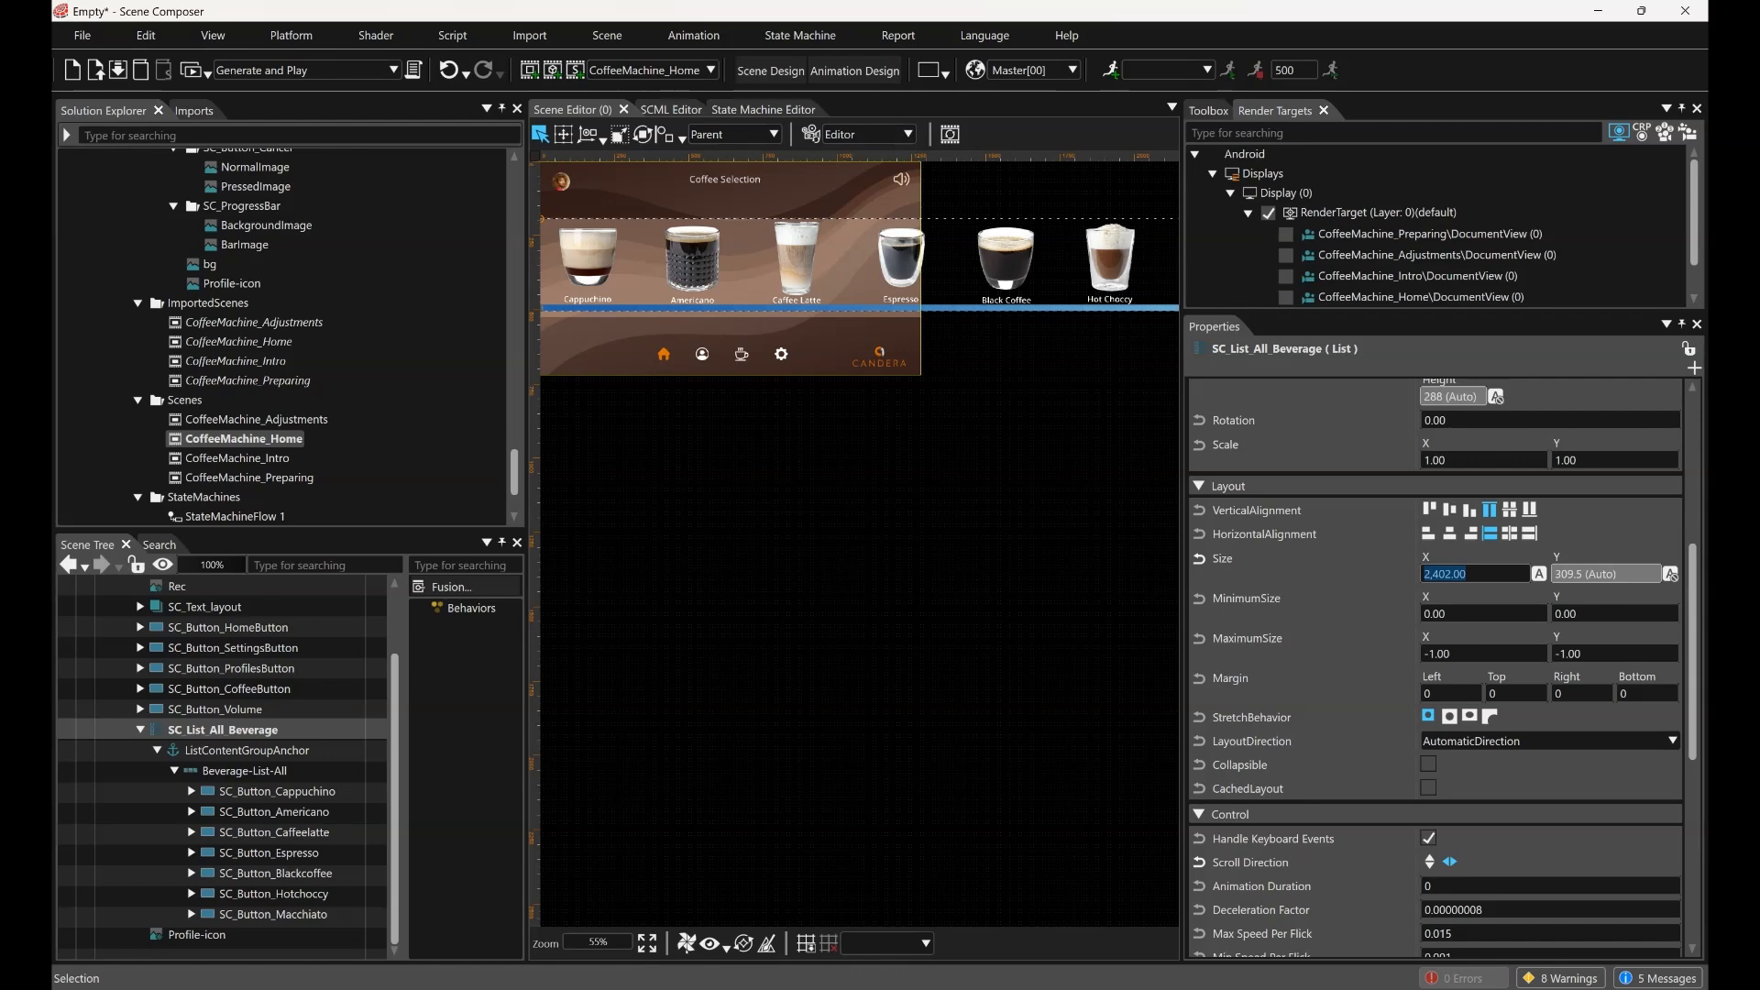
text(12800)
key(Return)
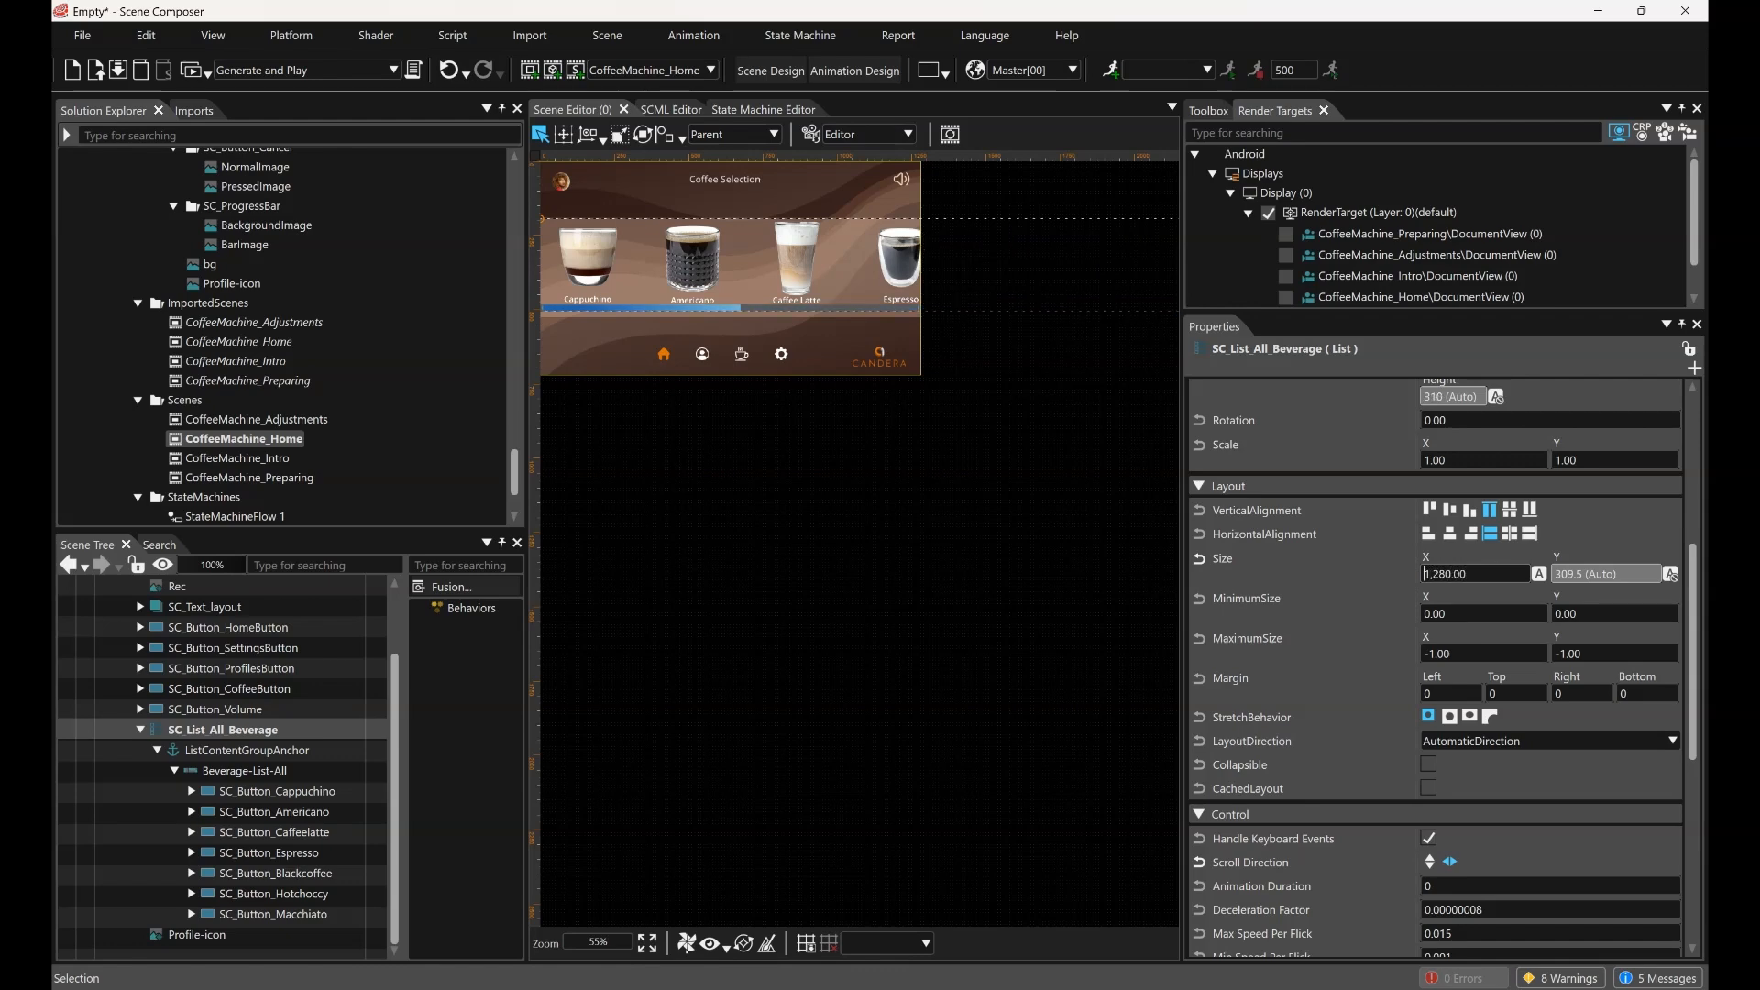
Set the Scrollbar Visibility of the SC_List_All_Beverage list to Collapsed
scroll(1434, 669, down, 5)
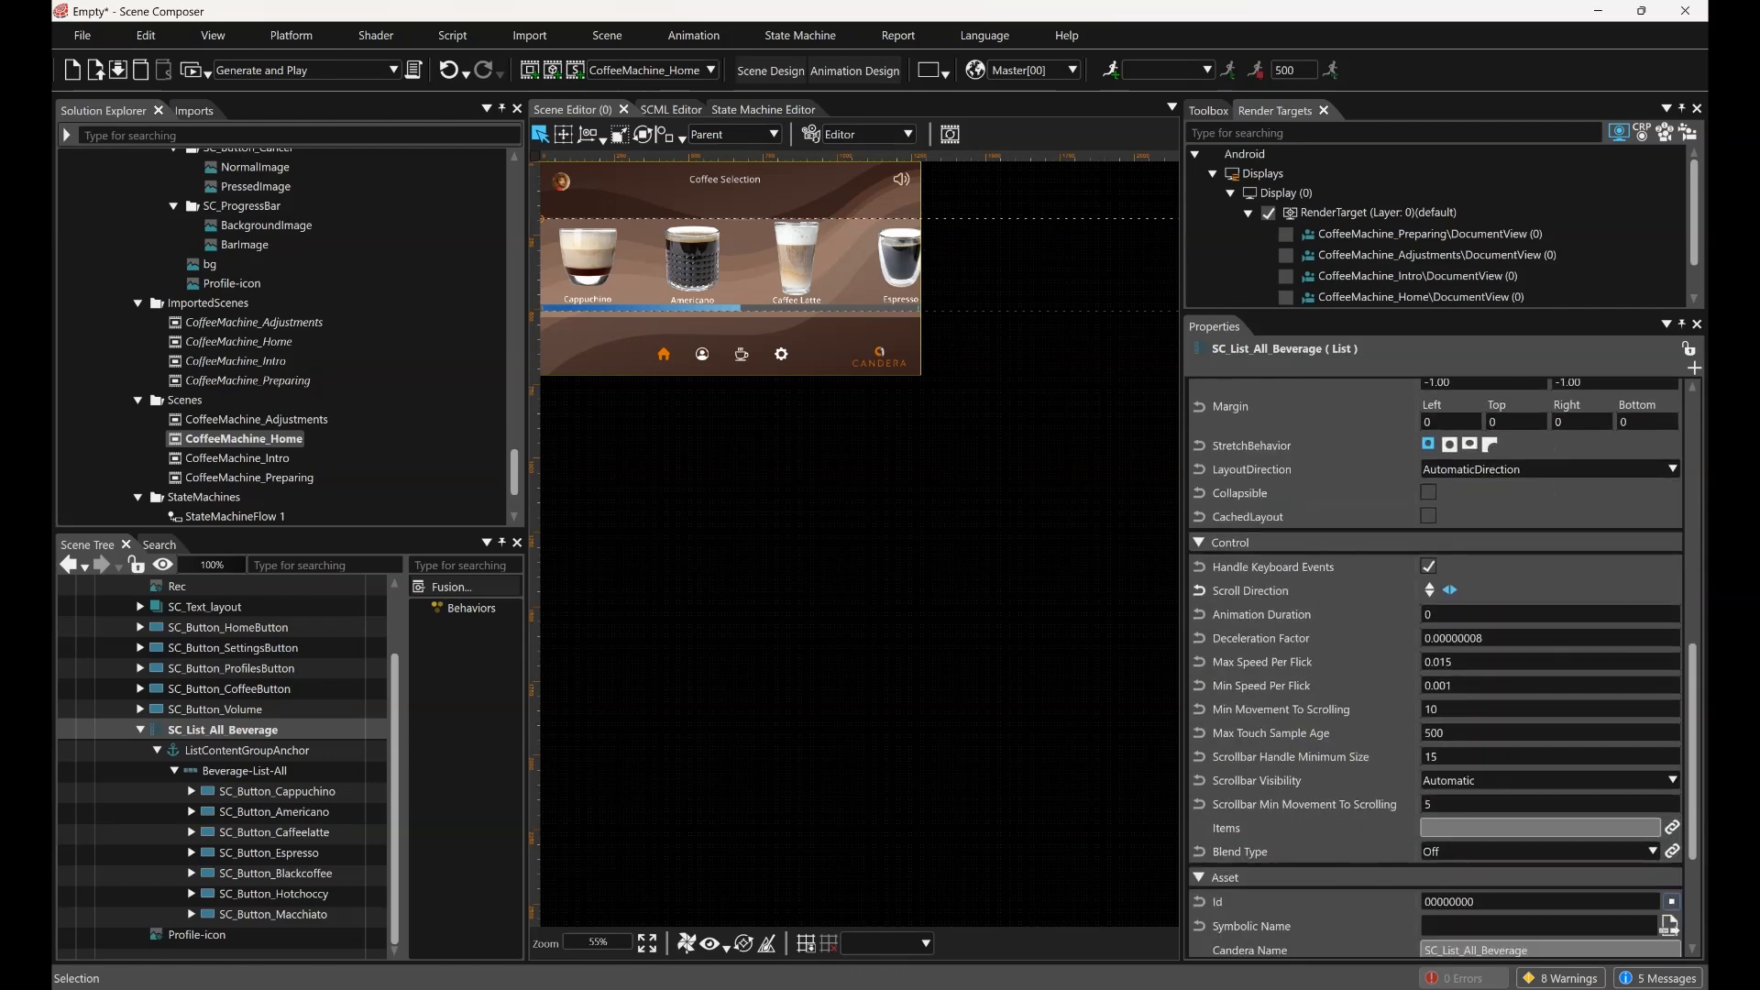
middle_drag(712, 350, 804, 435)
scroll(804, 434, up, 1)
scroll(807, 433, up, 2)
scroll(843, 389, down, 2)
click(1549, 780)
click(1466, 826)
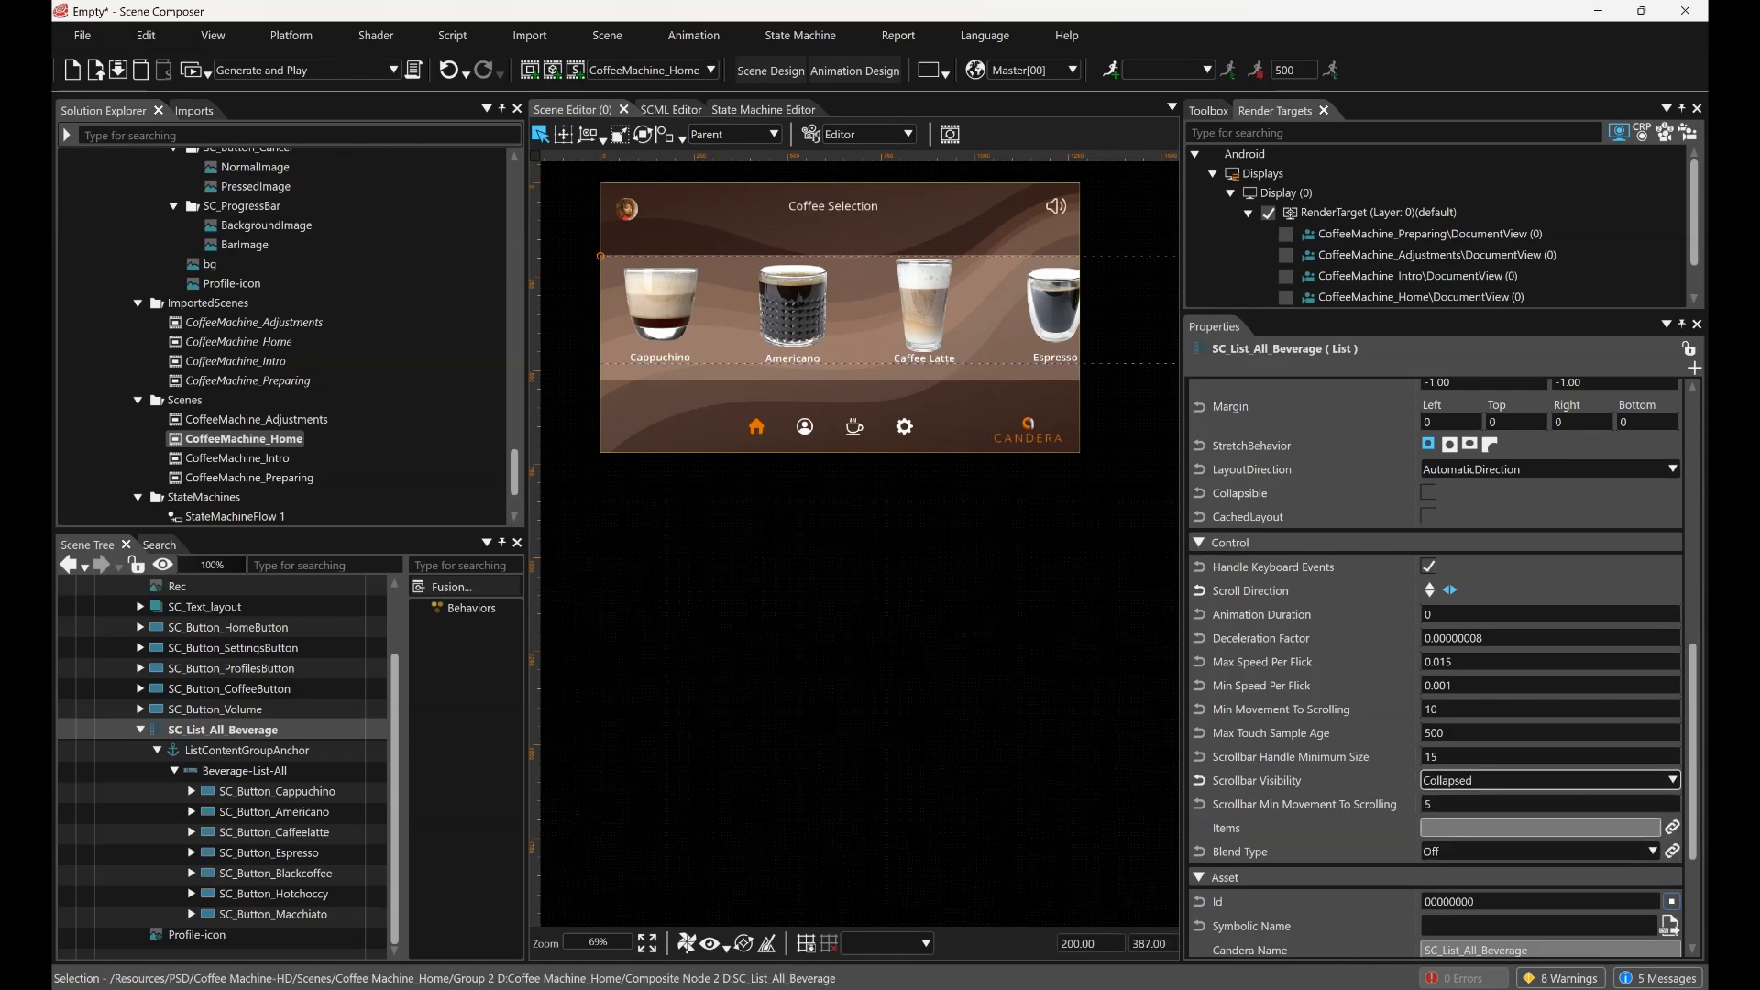
In the CoffeeMachine_Preparing scene, set SC_ProgressBar's Animation Mode to Instant and its value to 56
click(240, 459)
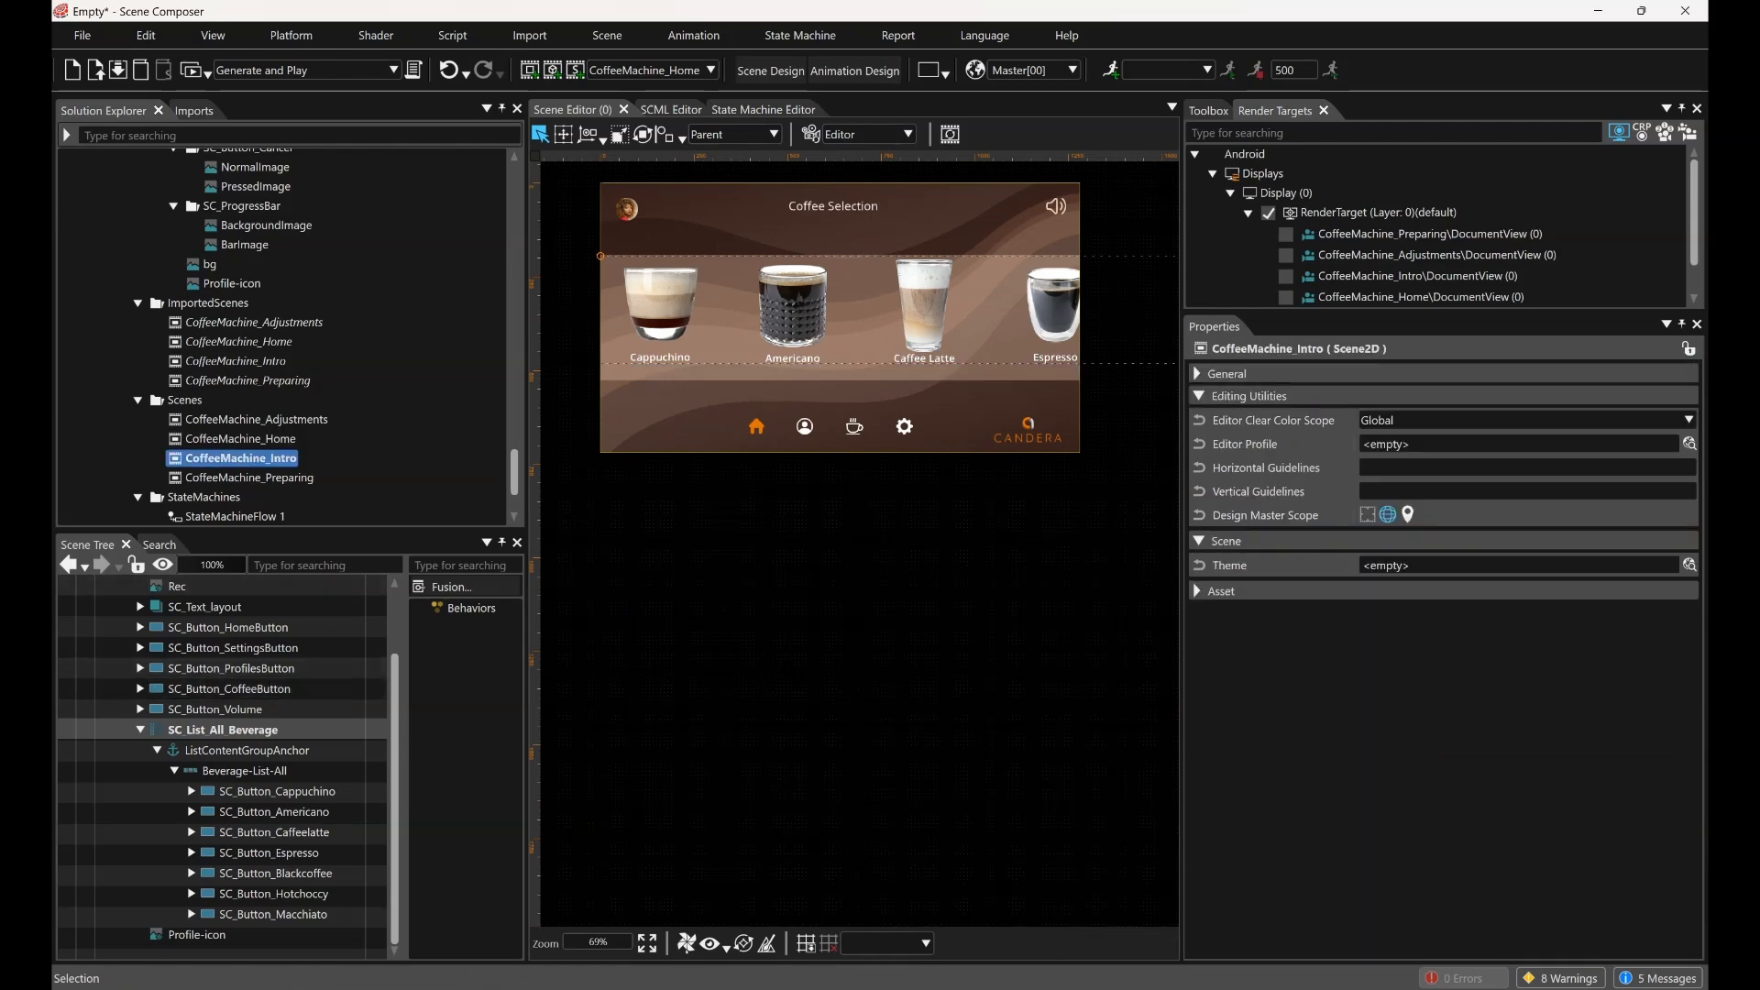
click(249, 477)
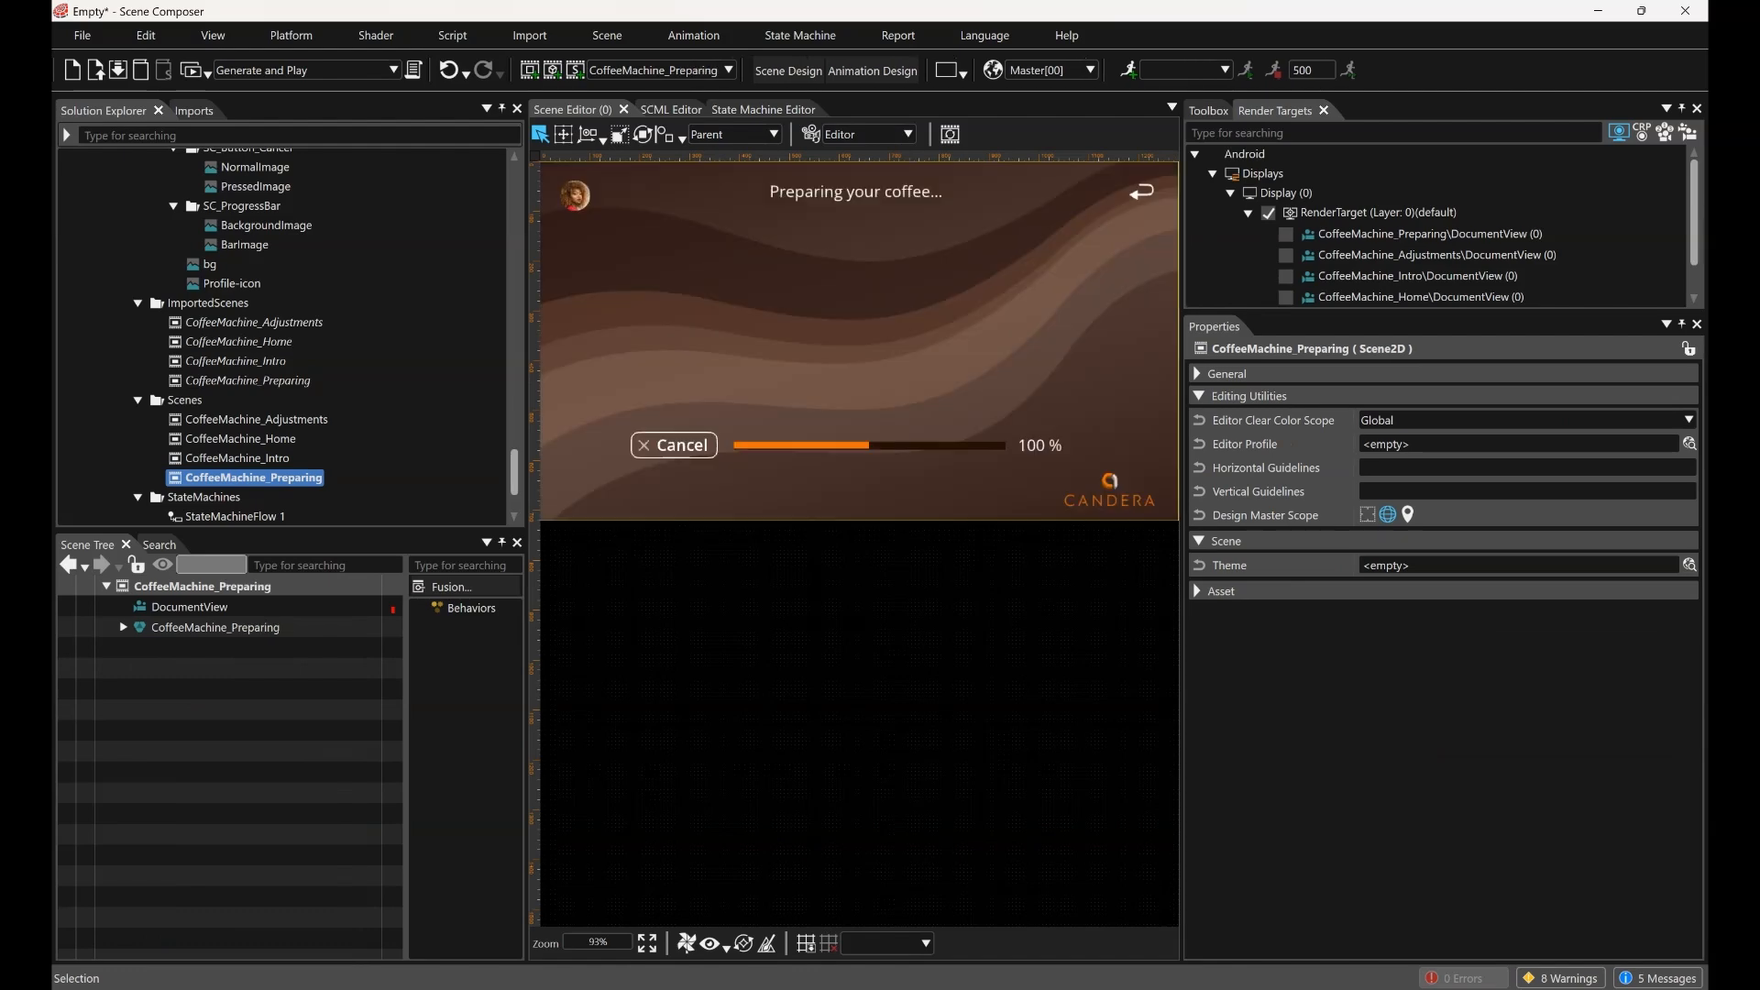
click(803, 443)
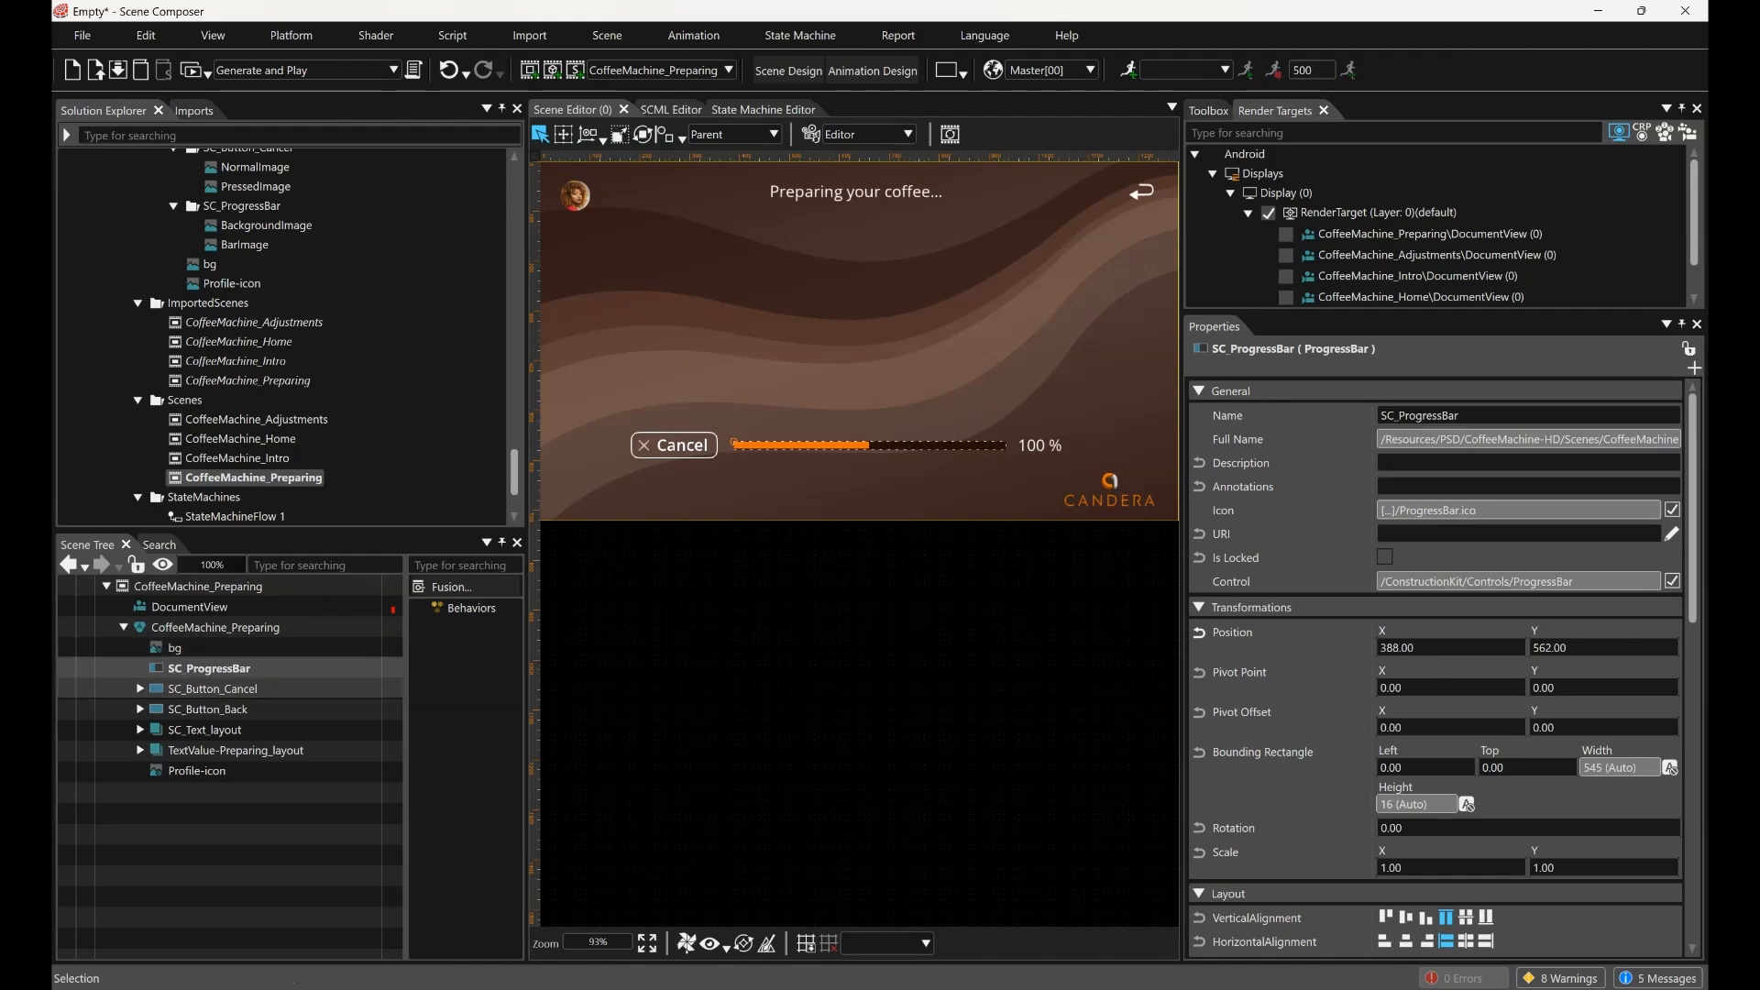
click(209, 668)
scroll(1435, 660, down, 8)
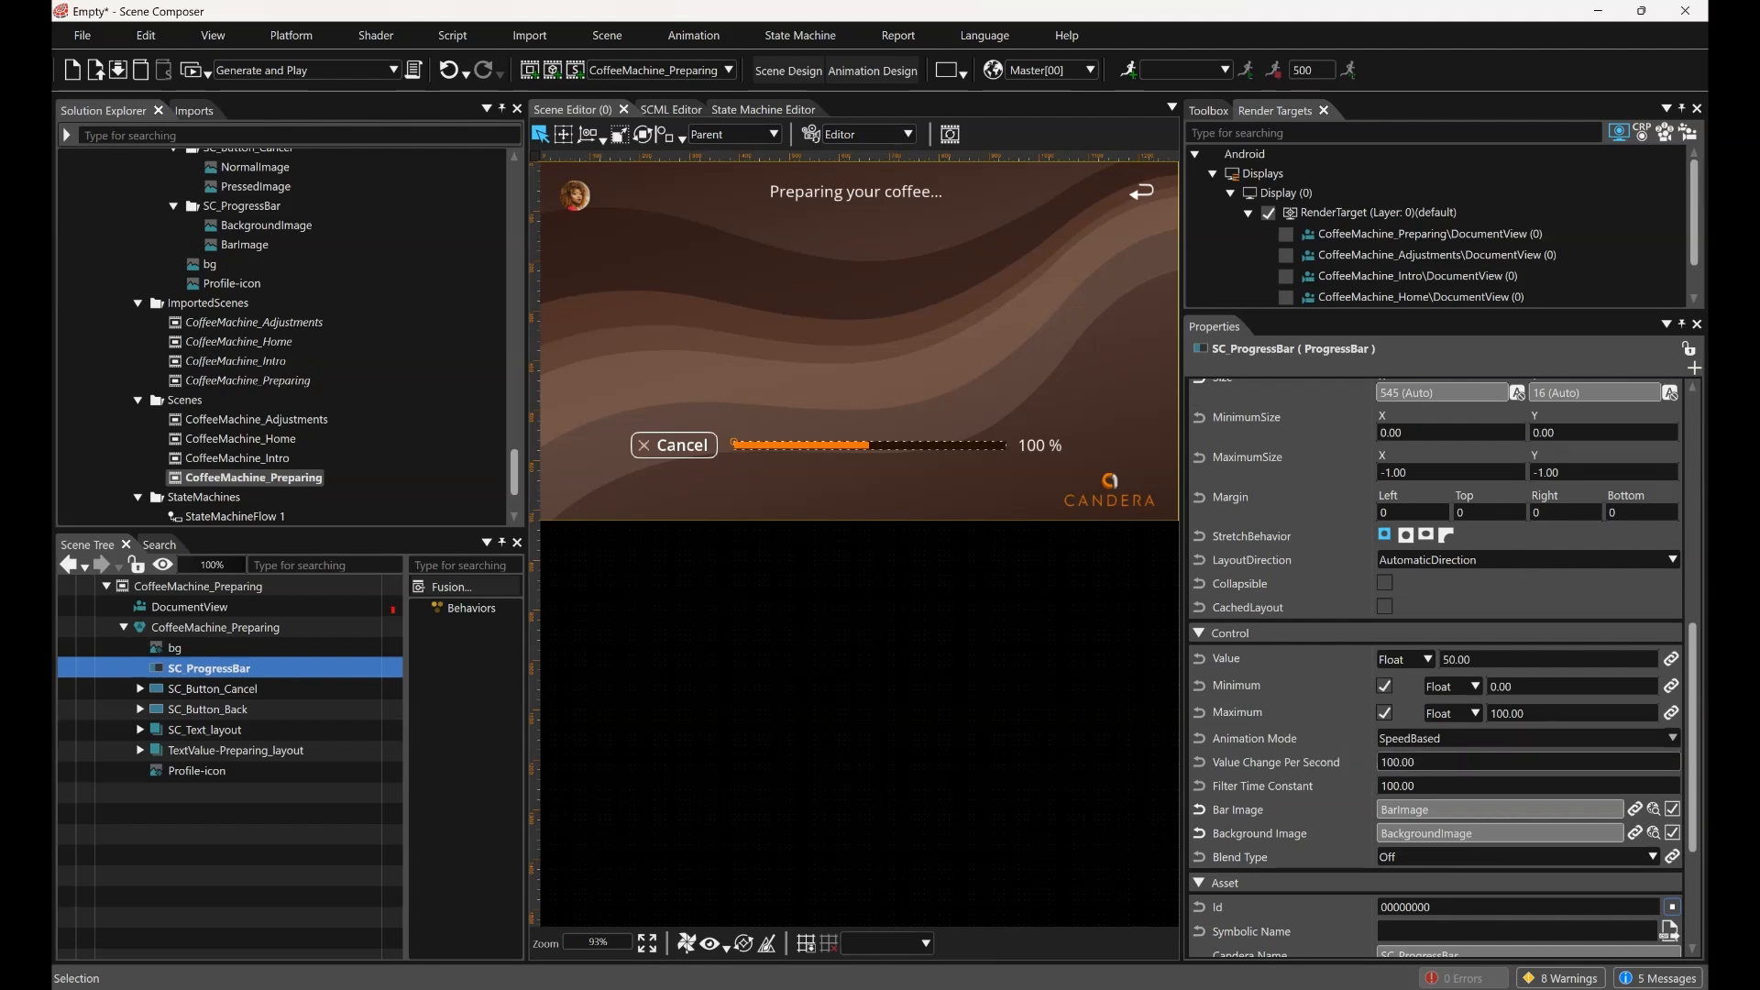
click(1522, 737)
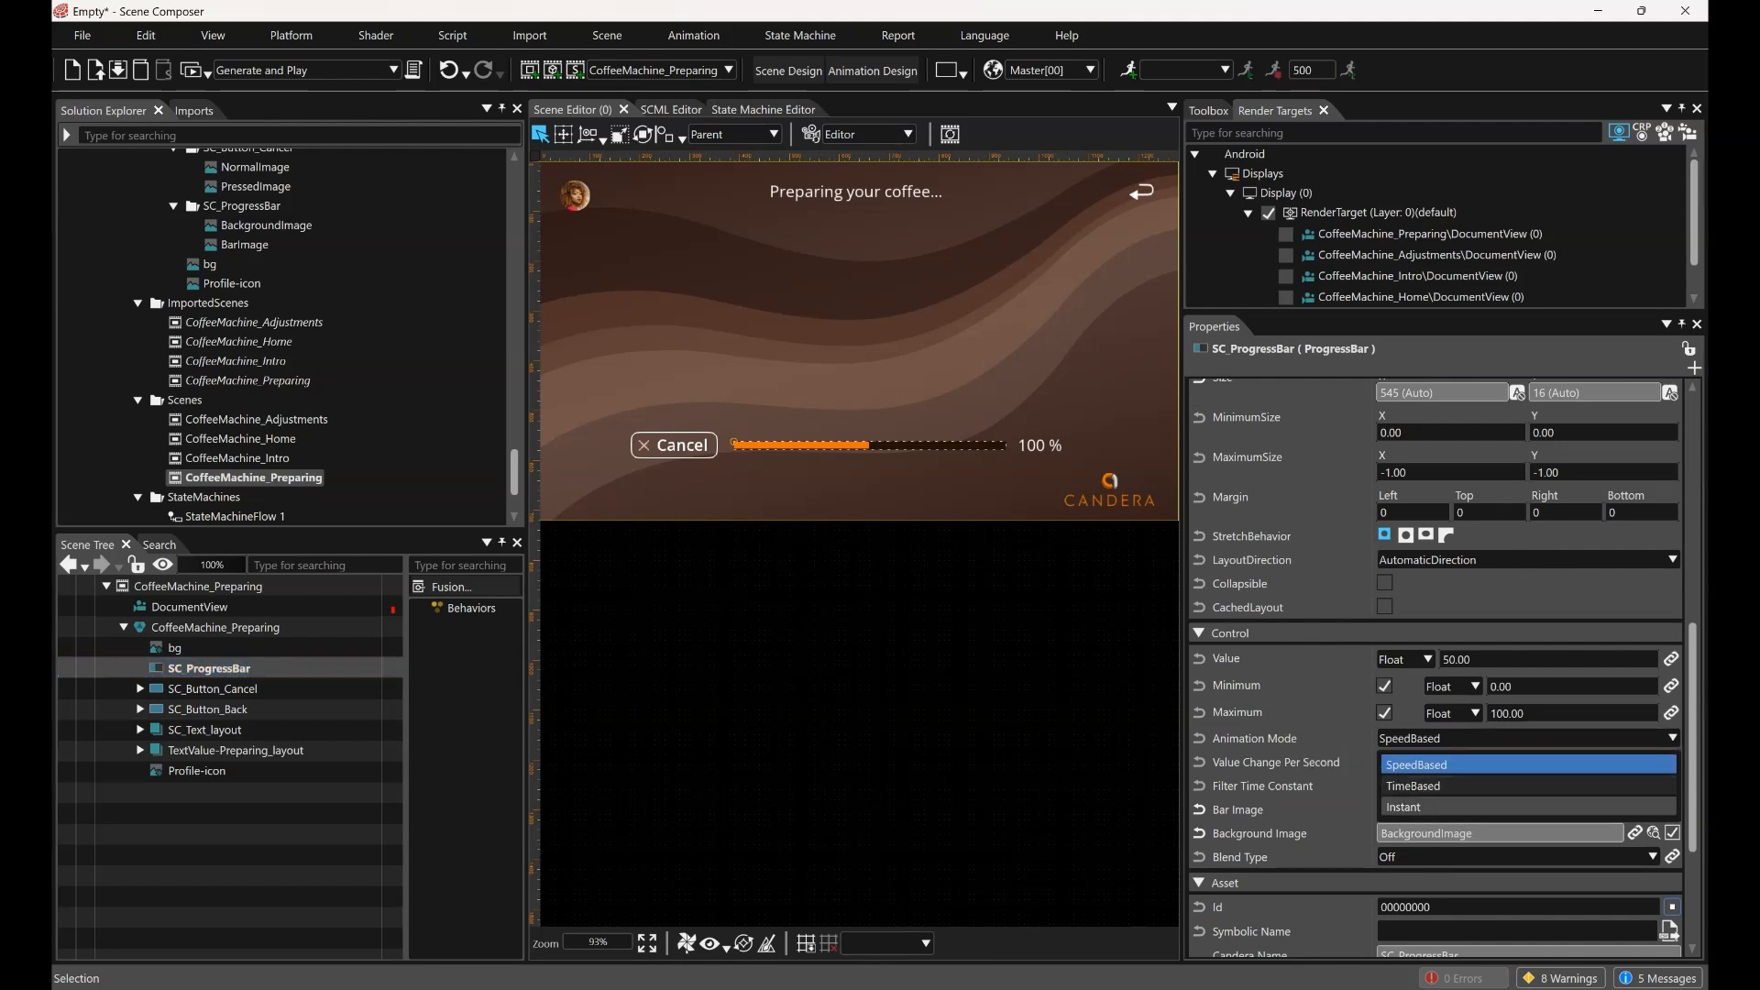
key(Escape)
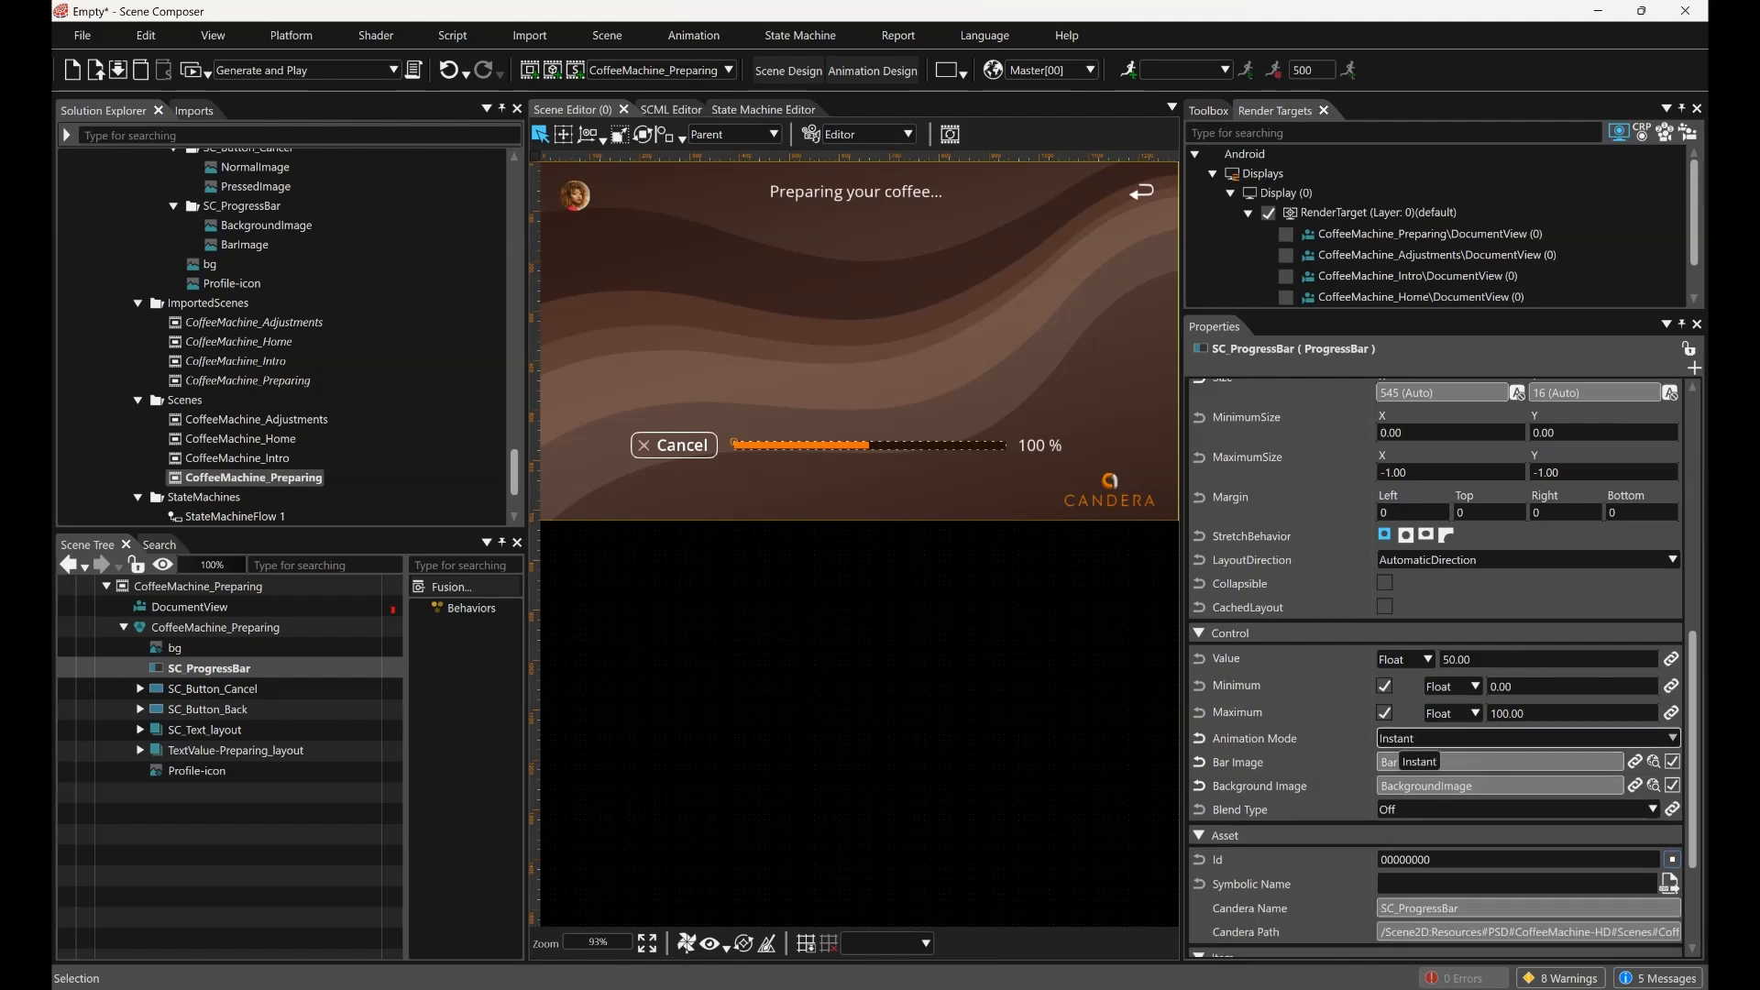
mouse_move(1512, 659)
mouse_down()
mouse_move(1551, 659)
mouse_move(1518, 659)
mouse_up()
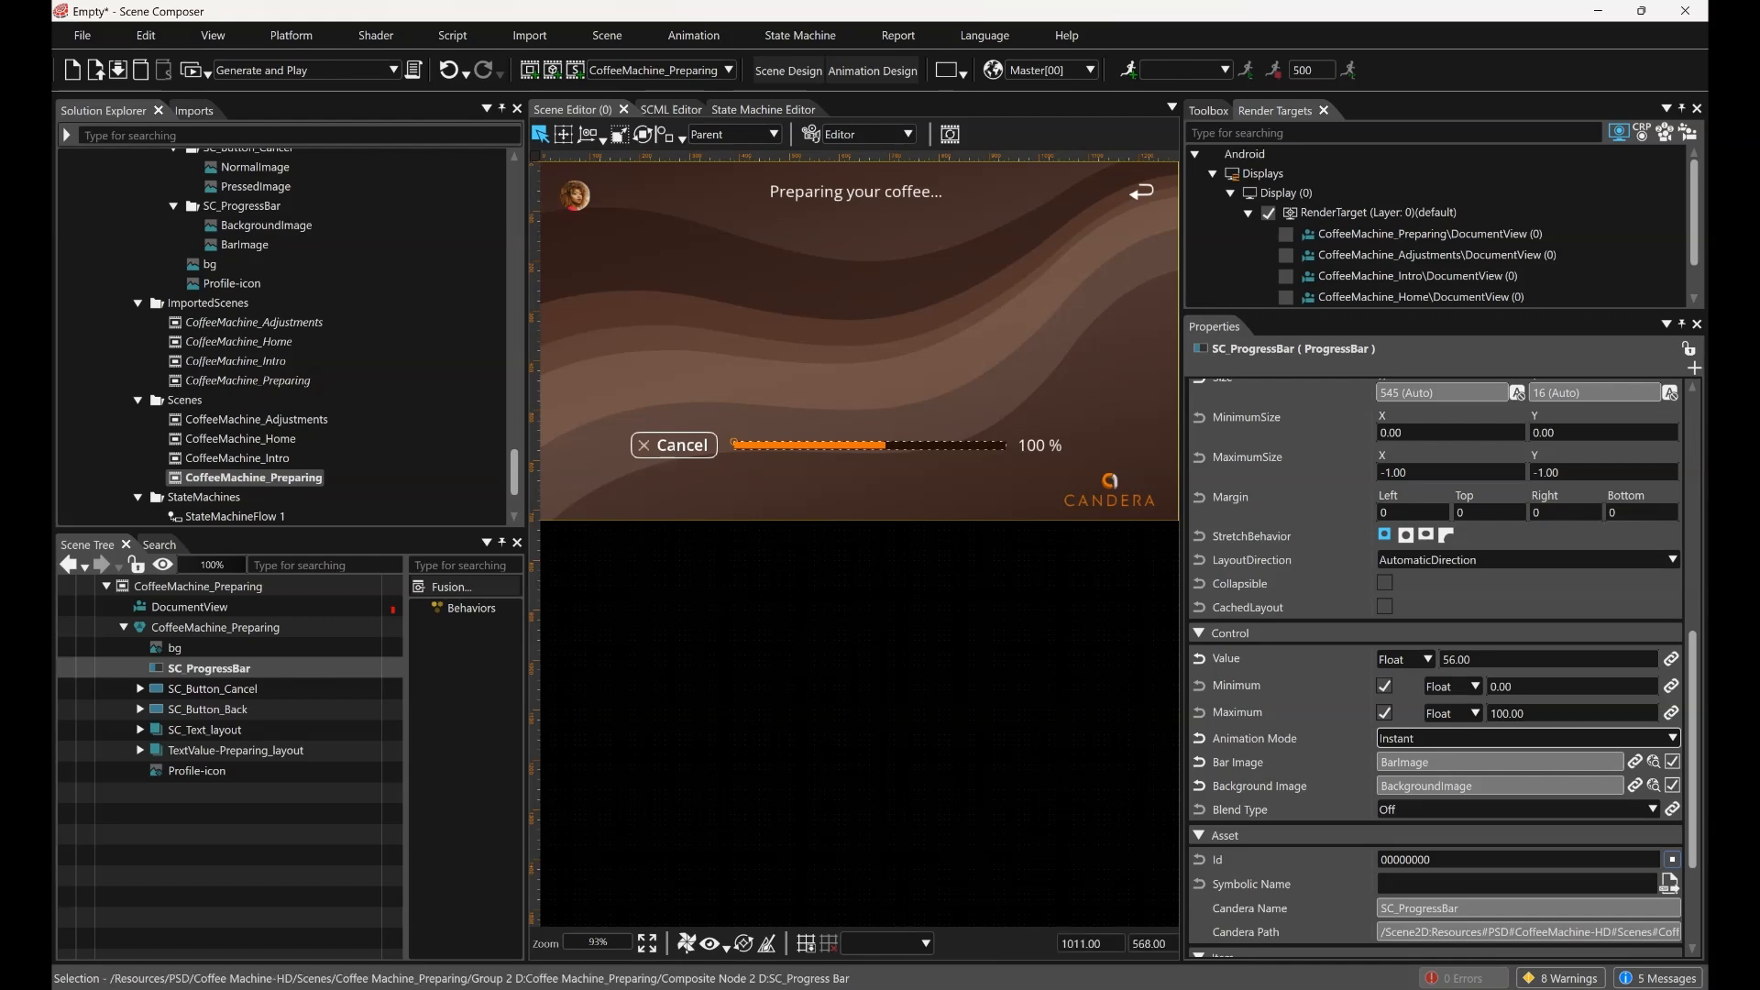
Find the Forward Value behavior in the Toolbox, attach it to SC_ProgressBar, and widen the behaviors area
click(1209, 111)
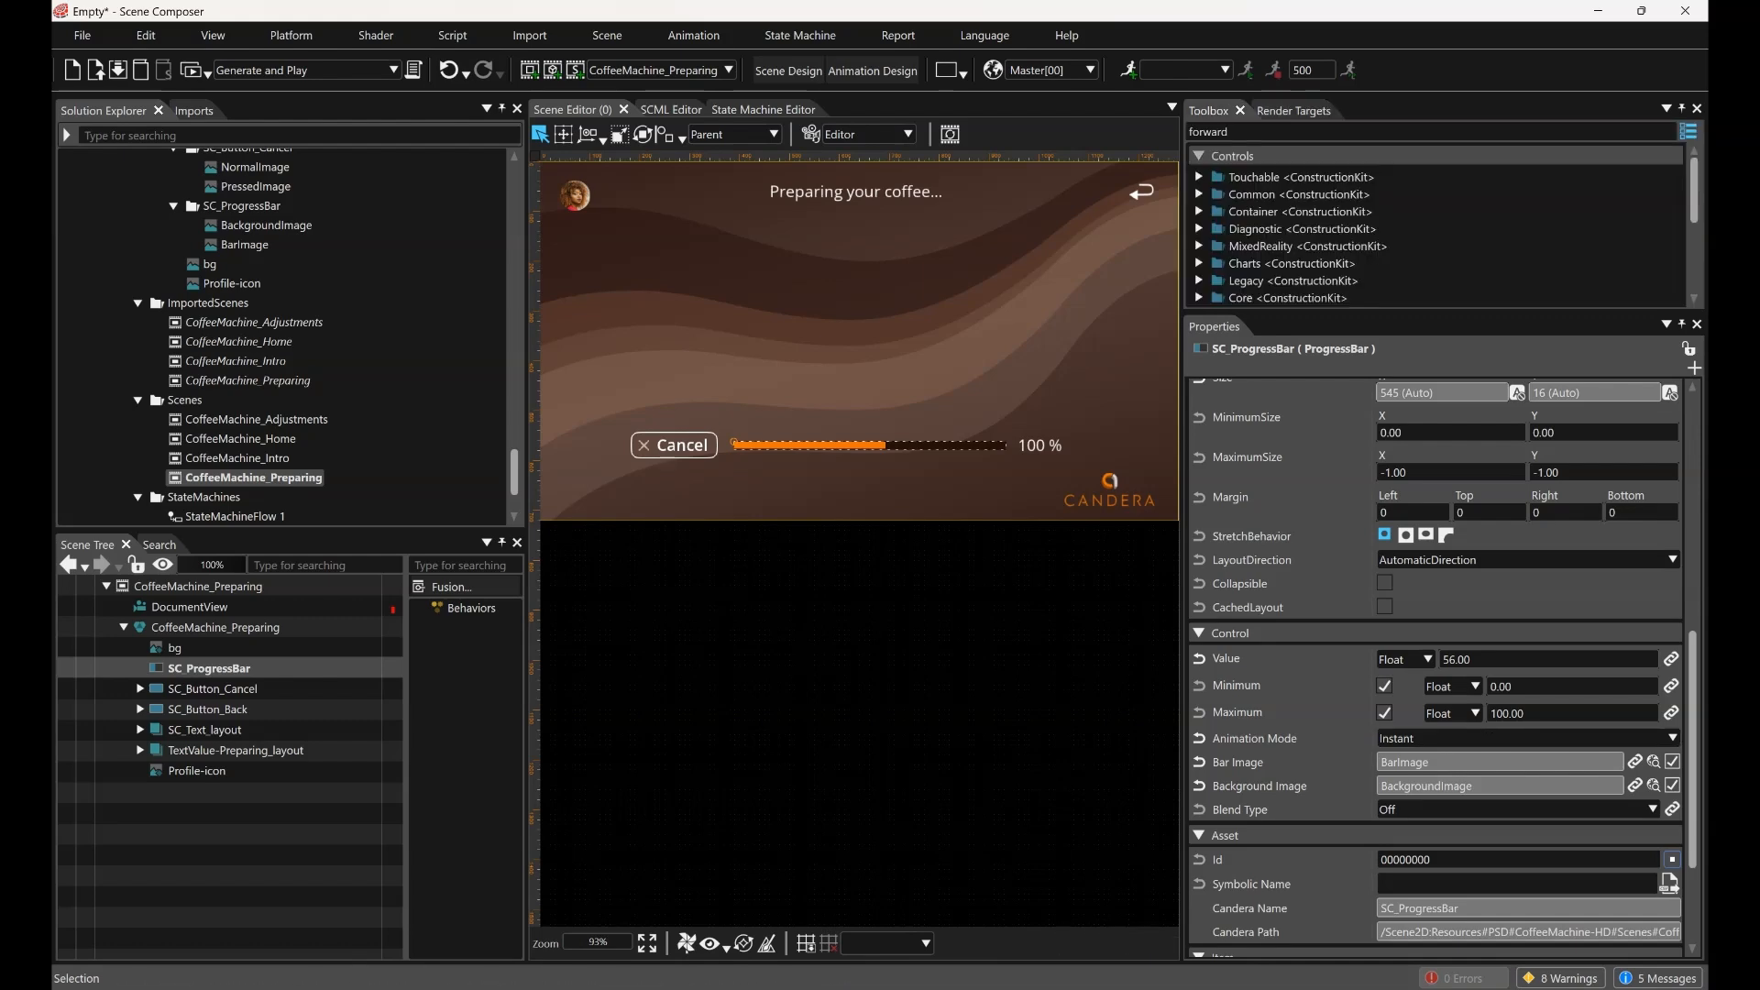
key(BackSpace)
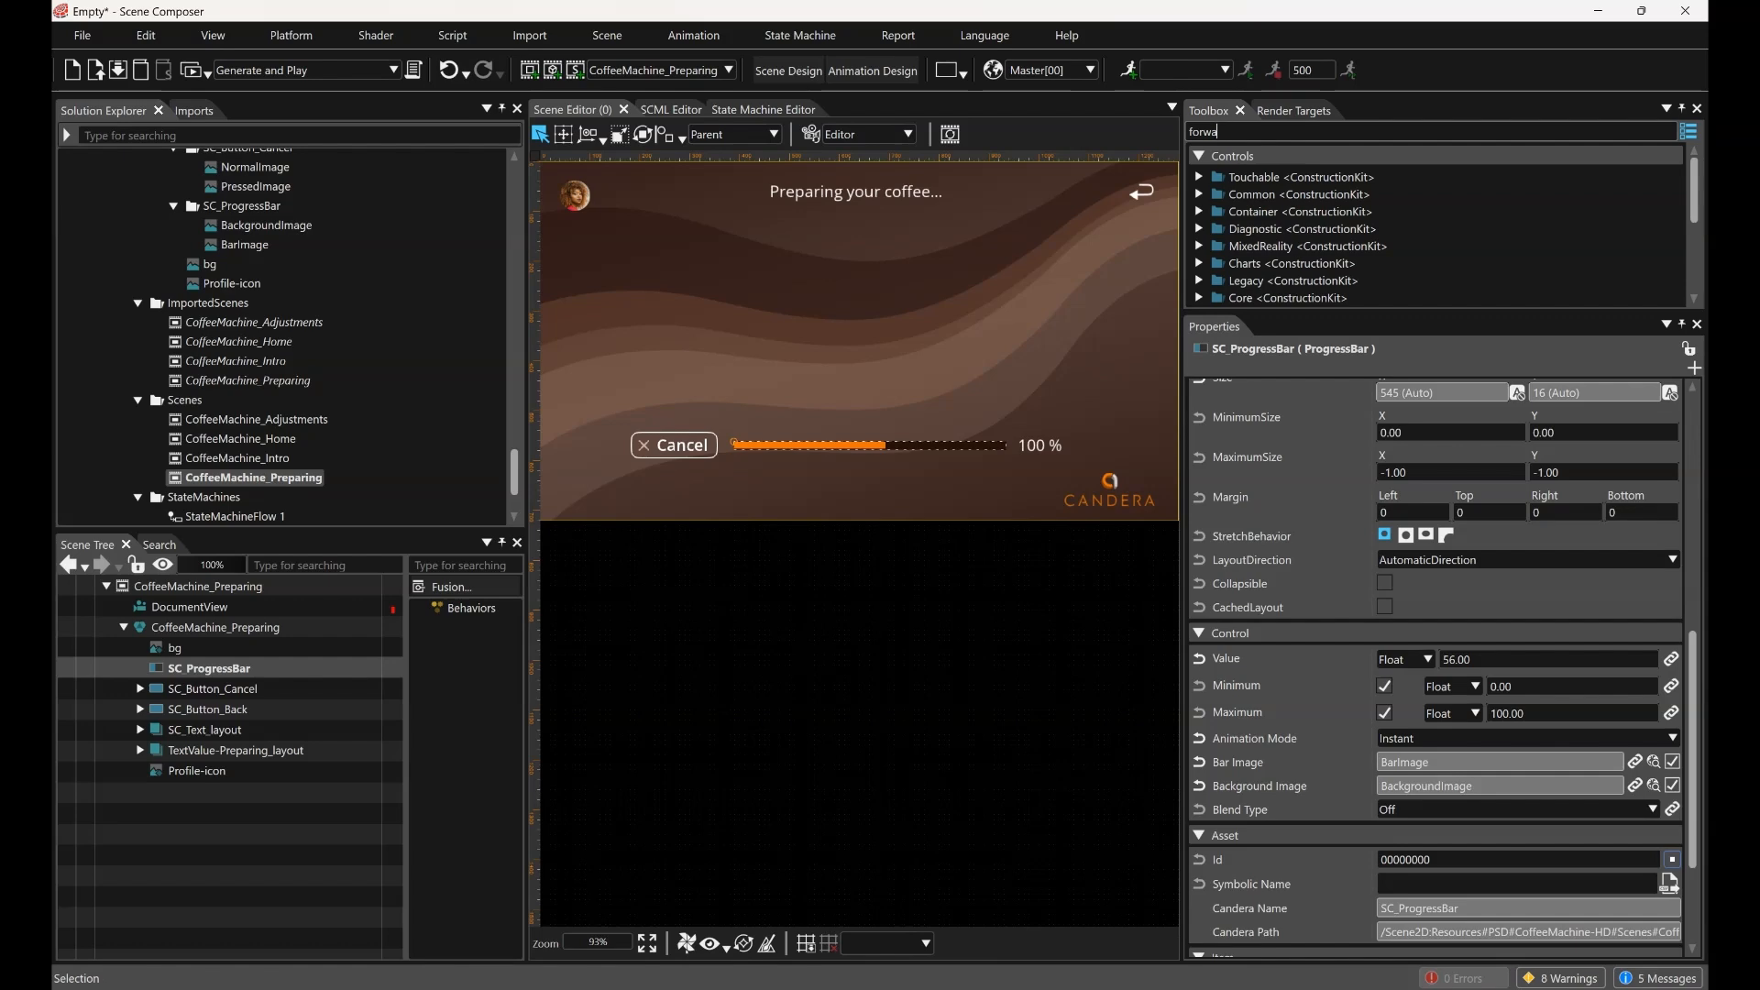
text(d)
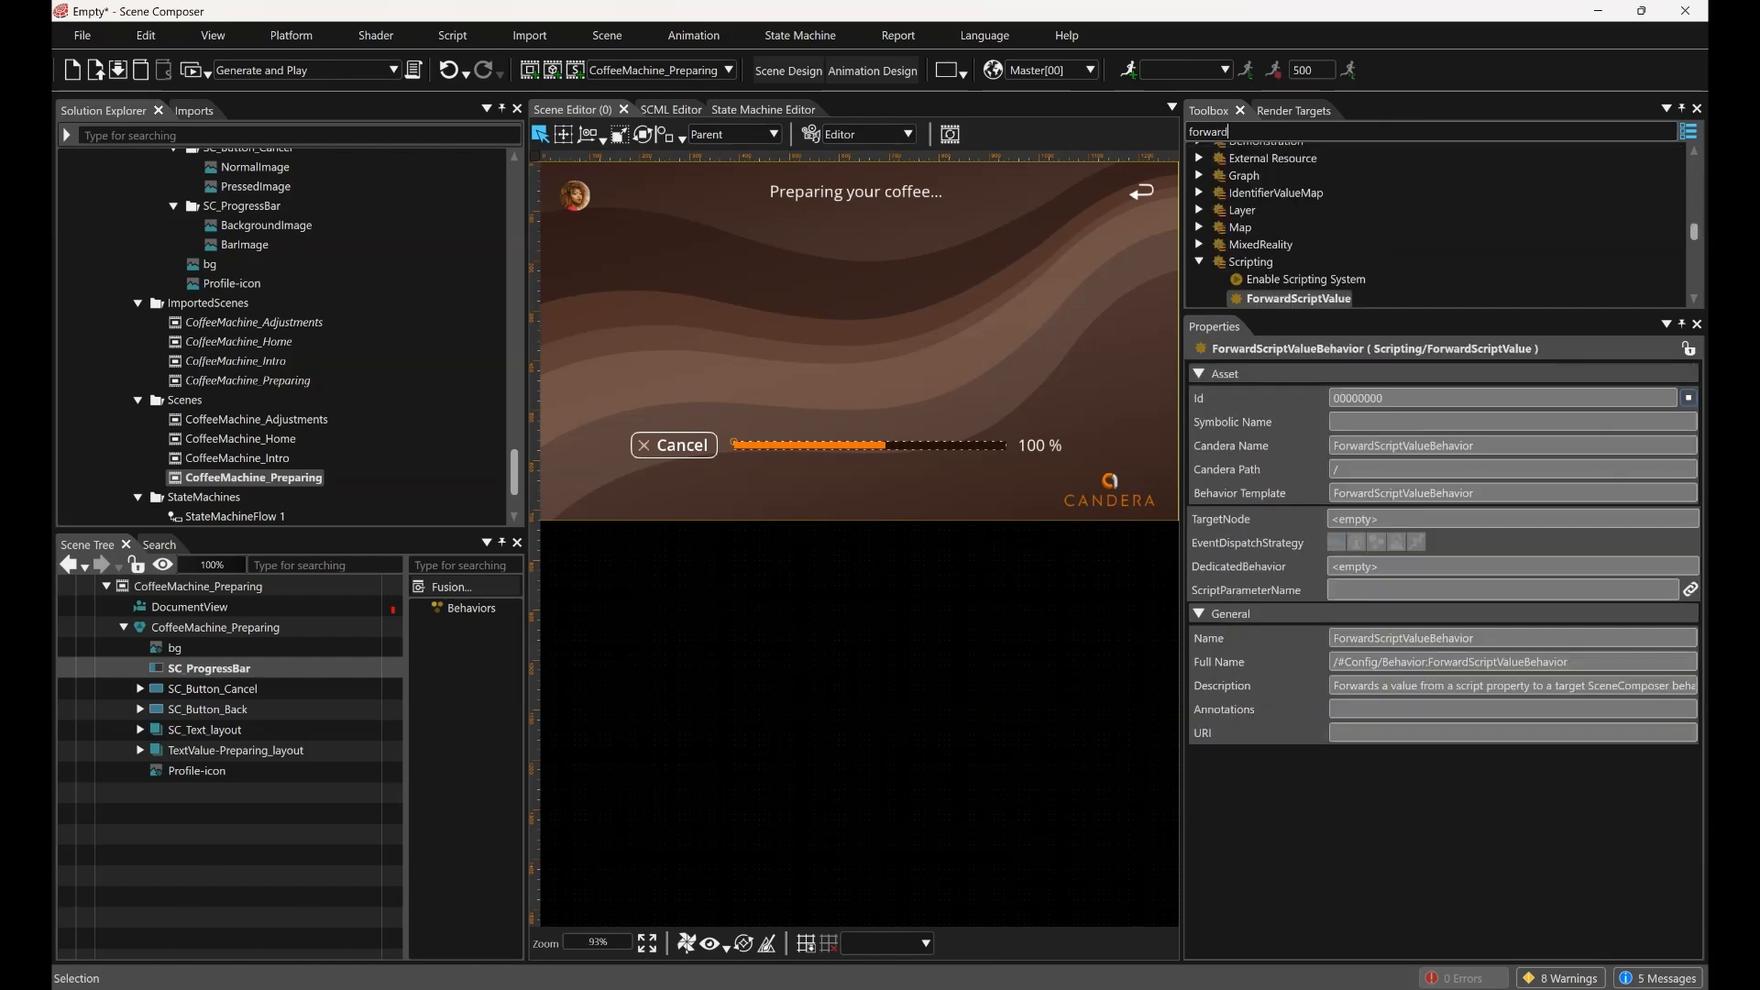
key(Return)
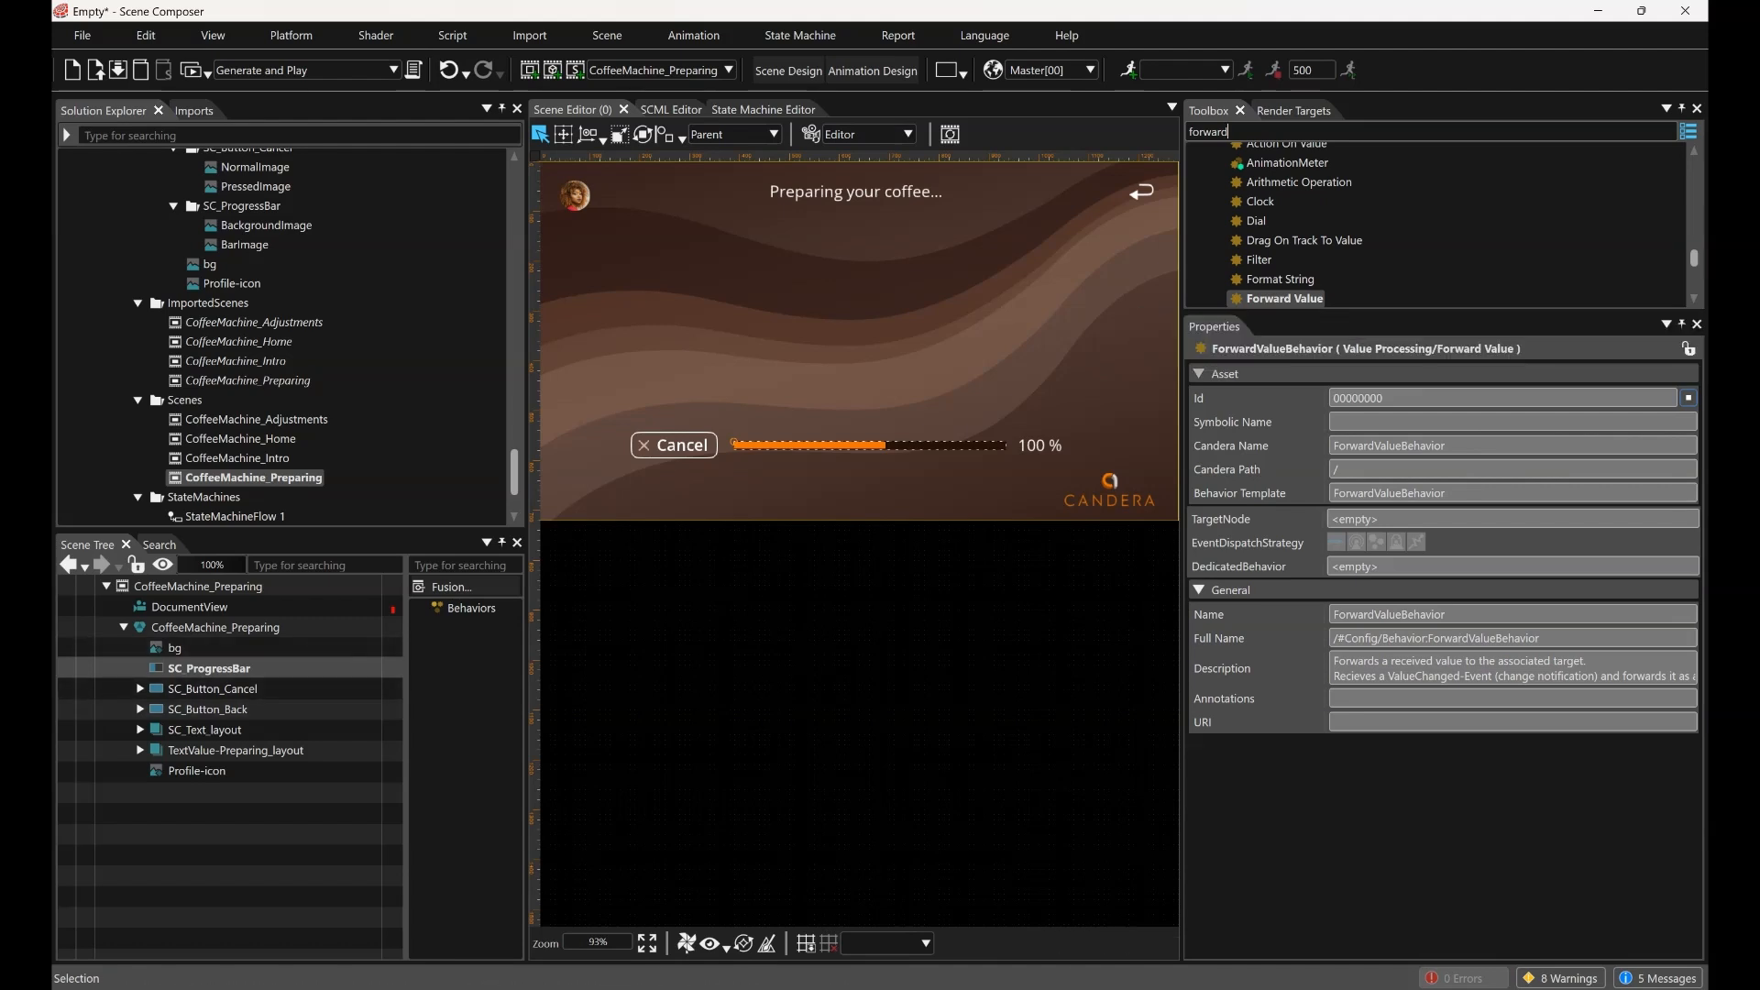
drag(1284, 298, 257, 670)
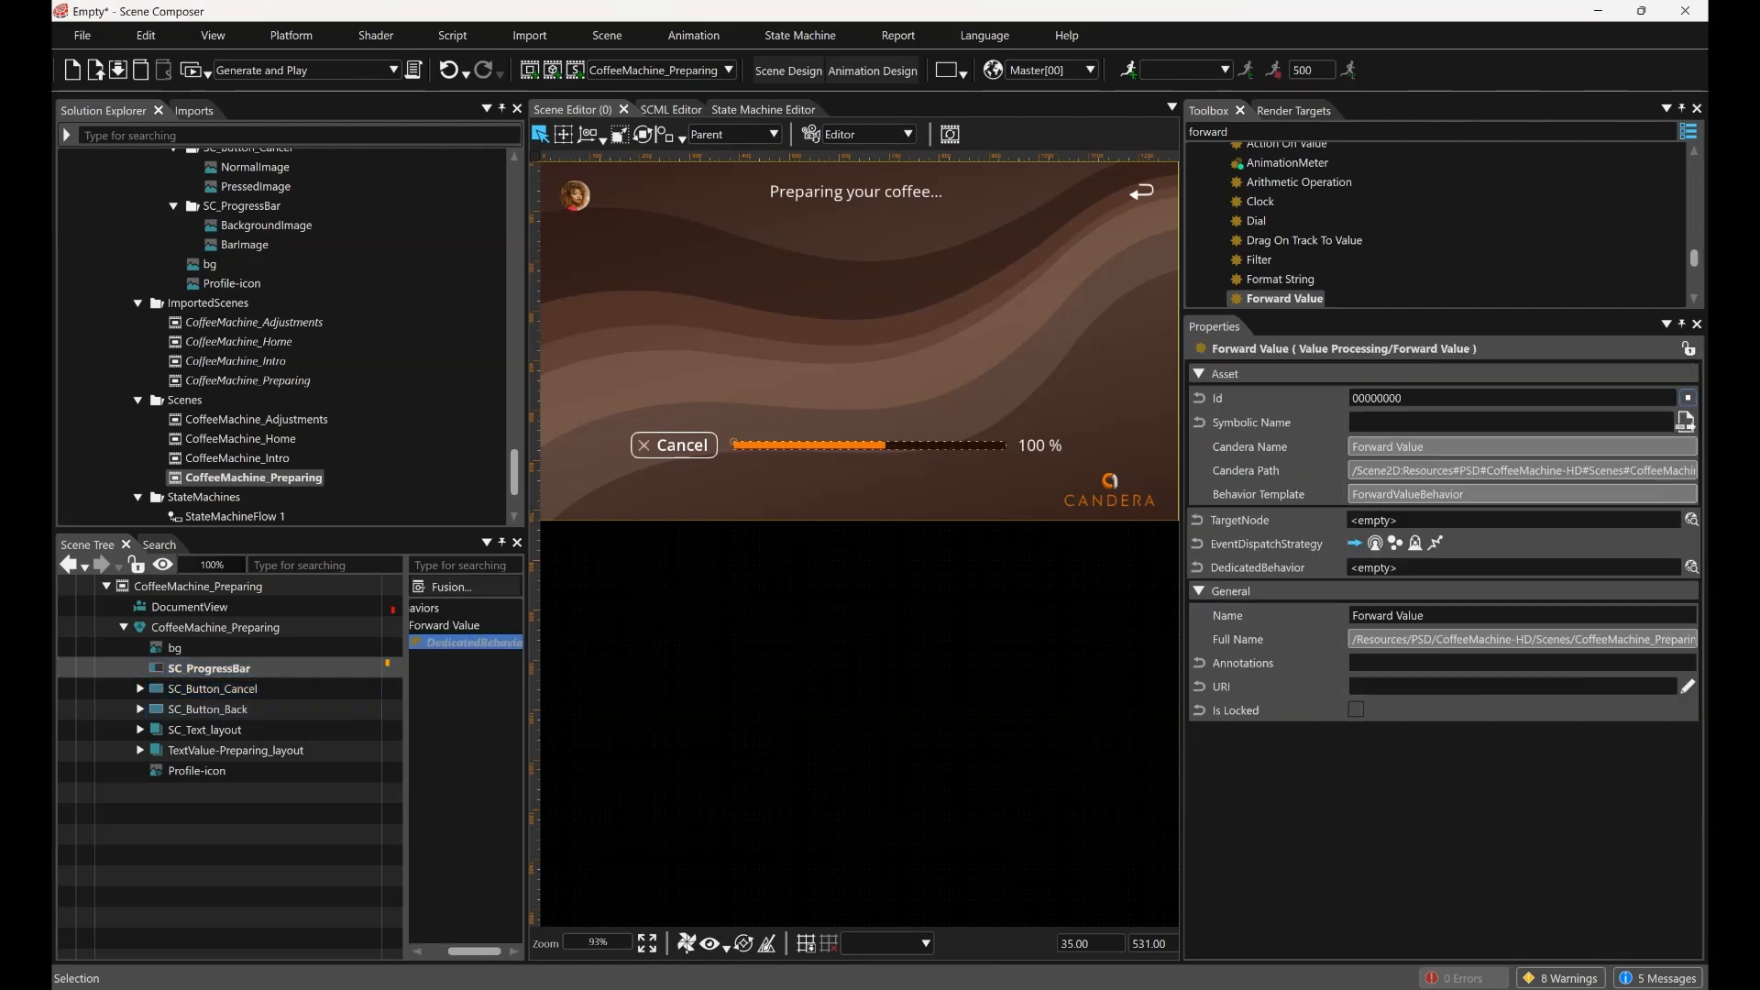
drag(527, 642, 639, 641)
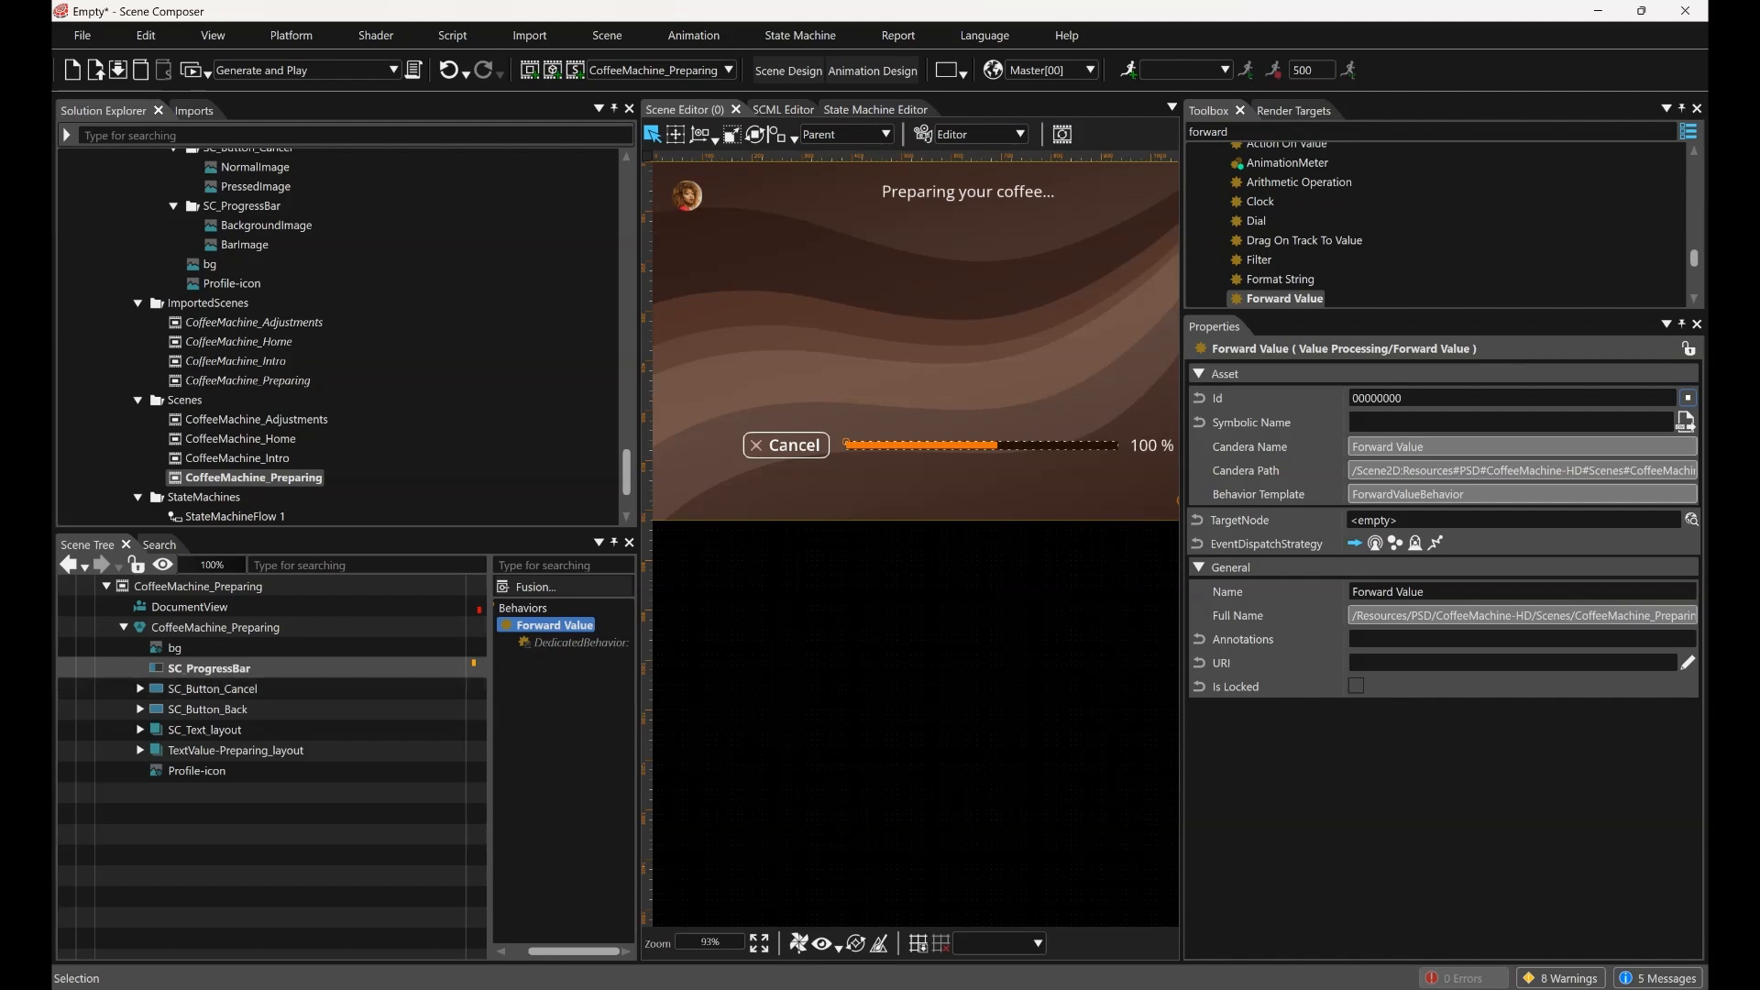
Set the Forward Value behavior's TargetNode to the TextValue-Preparing text node under TextValue-Preparing_layout
double_click(237, 751)
click(207, 669)
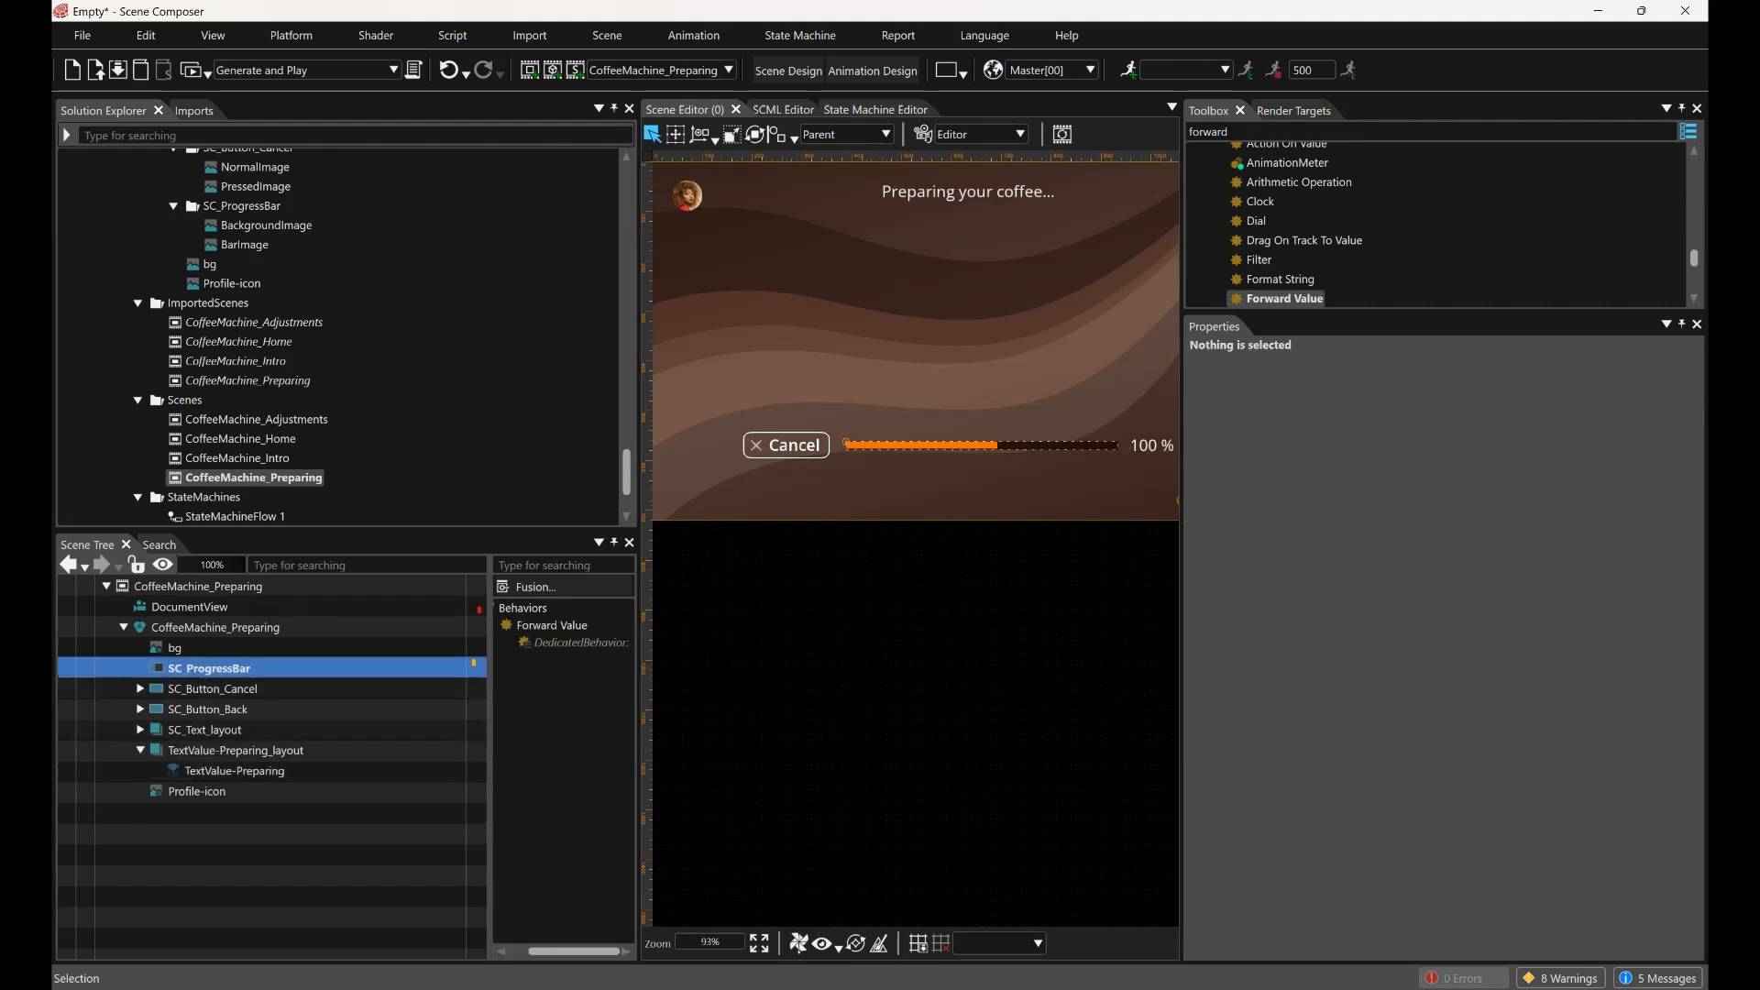
click(553, 625)
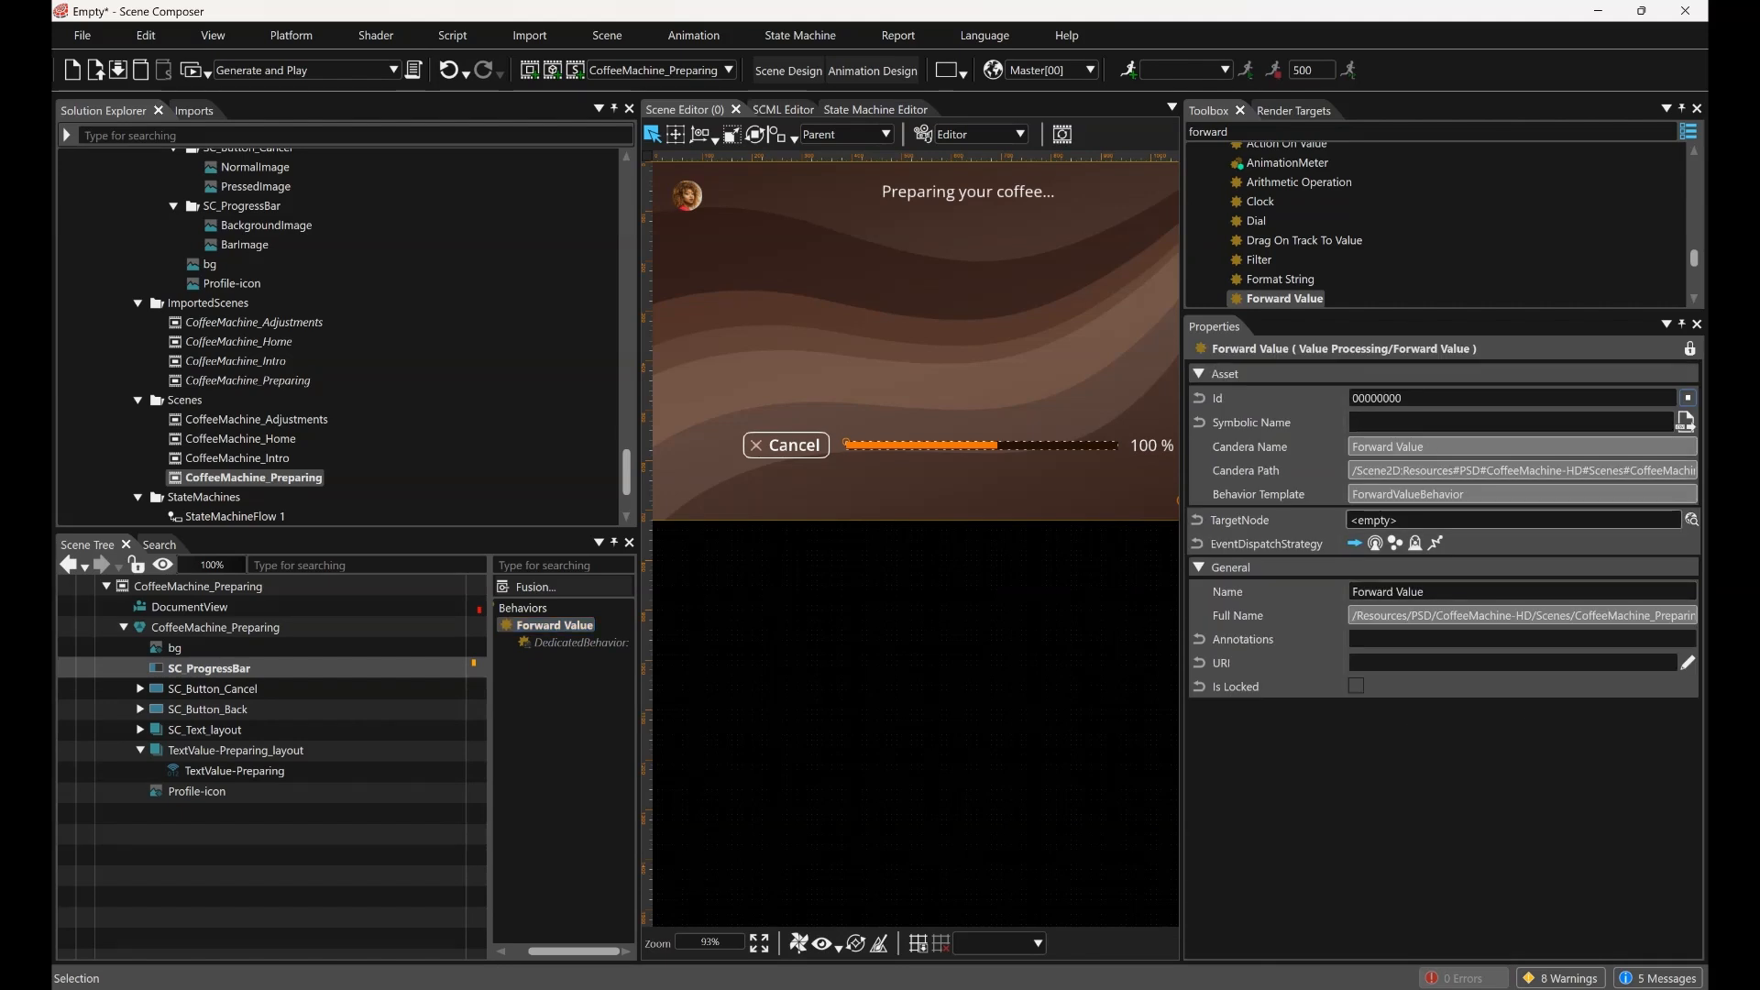
drag(234, 771, 1467, 520)
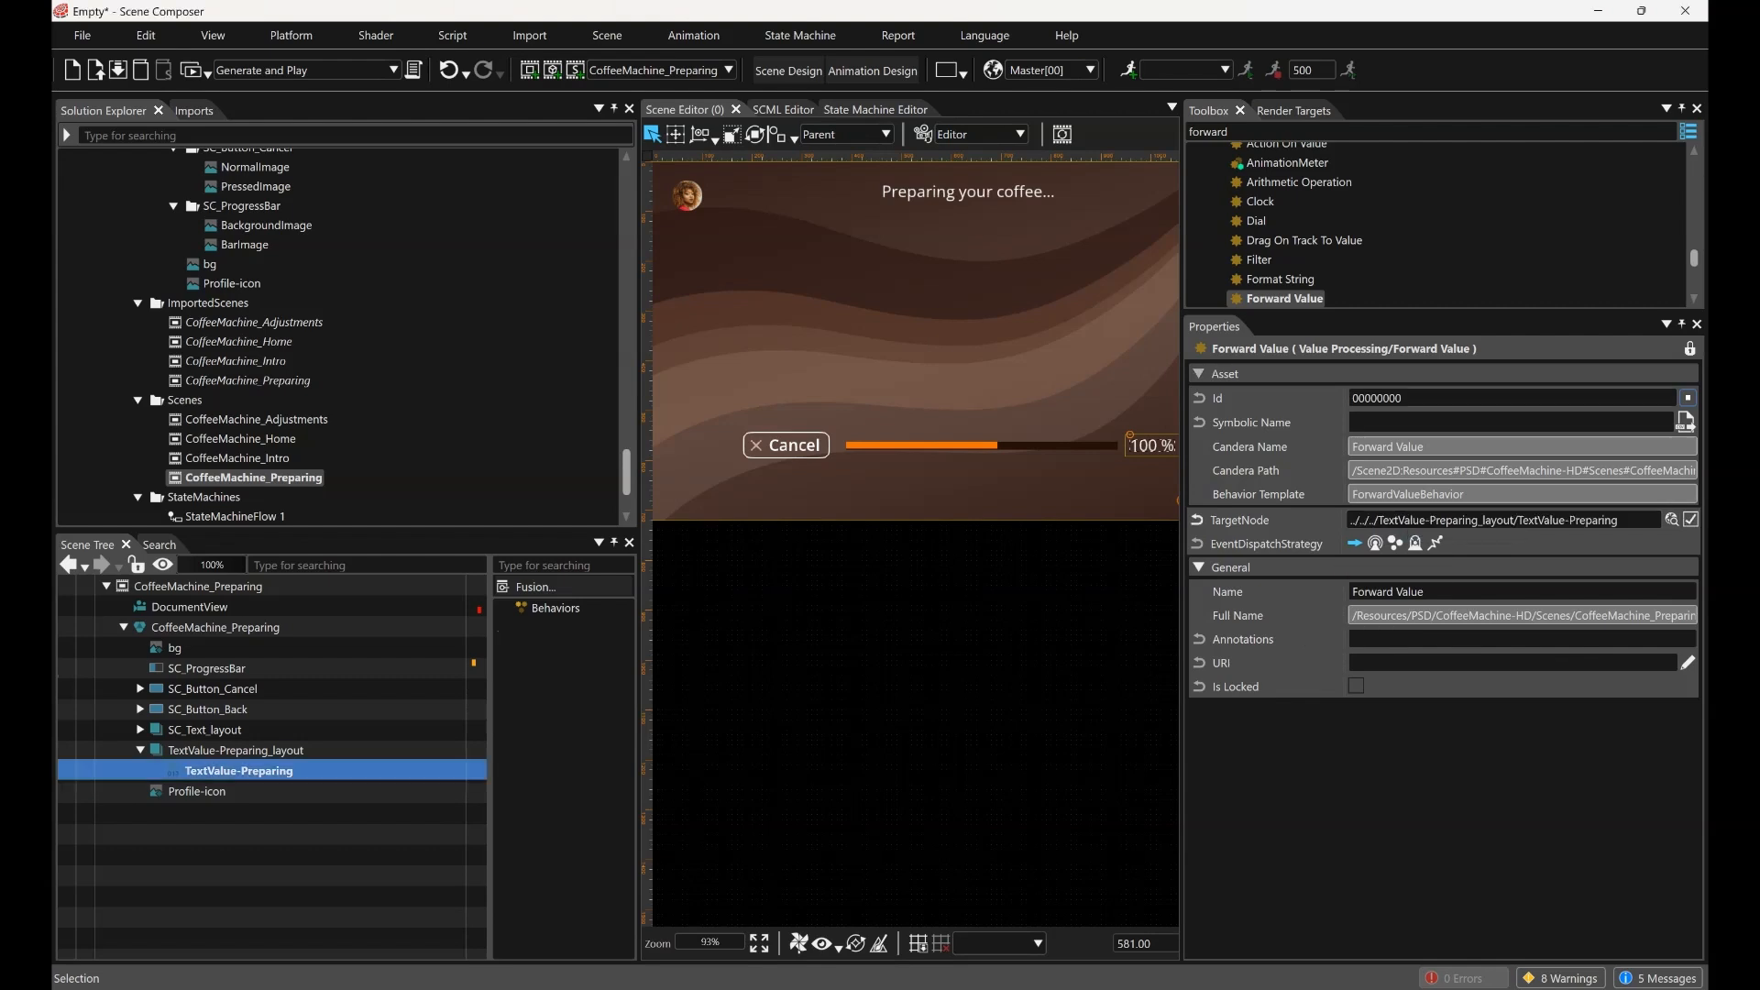
click(1689, 350)
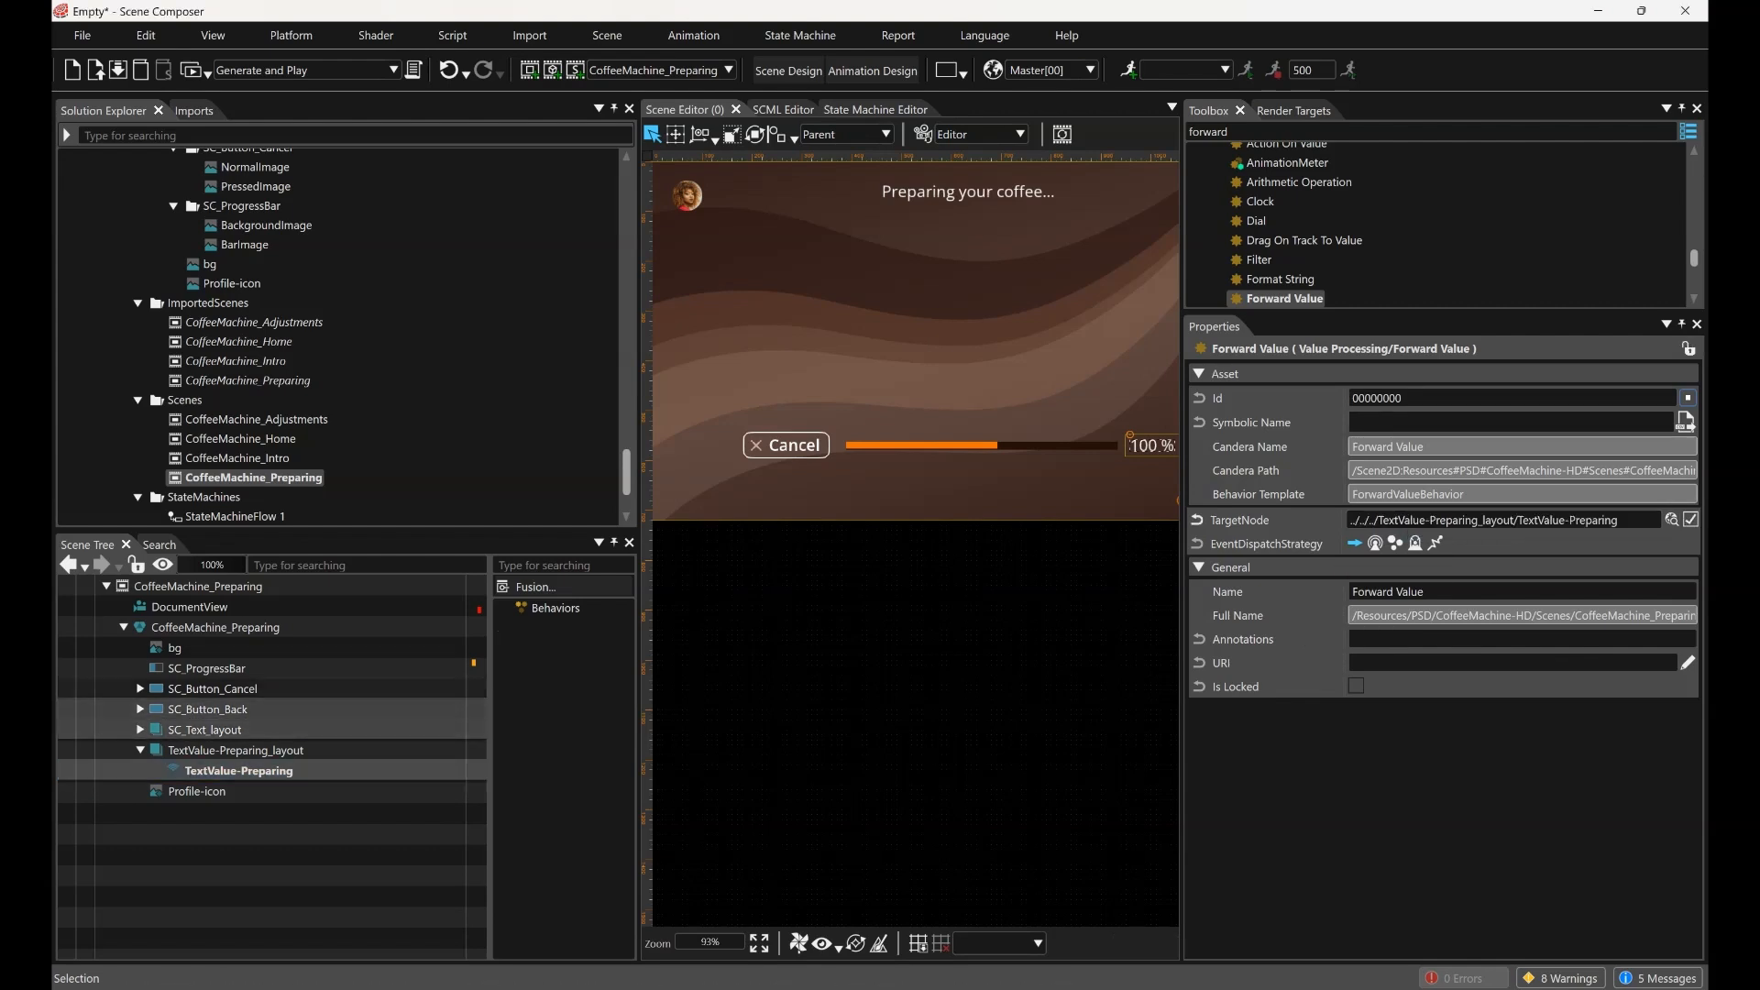
Set the value of SC_ProgressBar in the CoffeeMachine_Preparing scene to 69
click(209, 668)
scroll(1434, 669, down, 5)
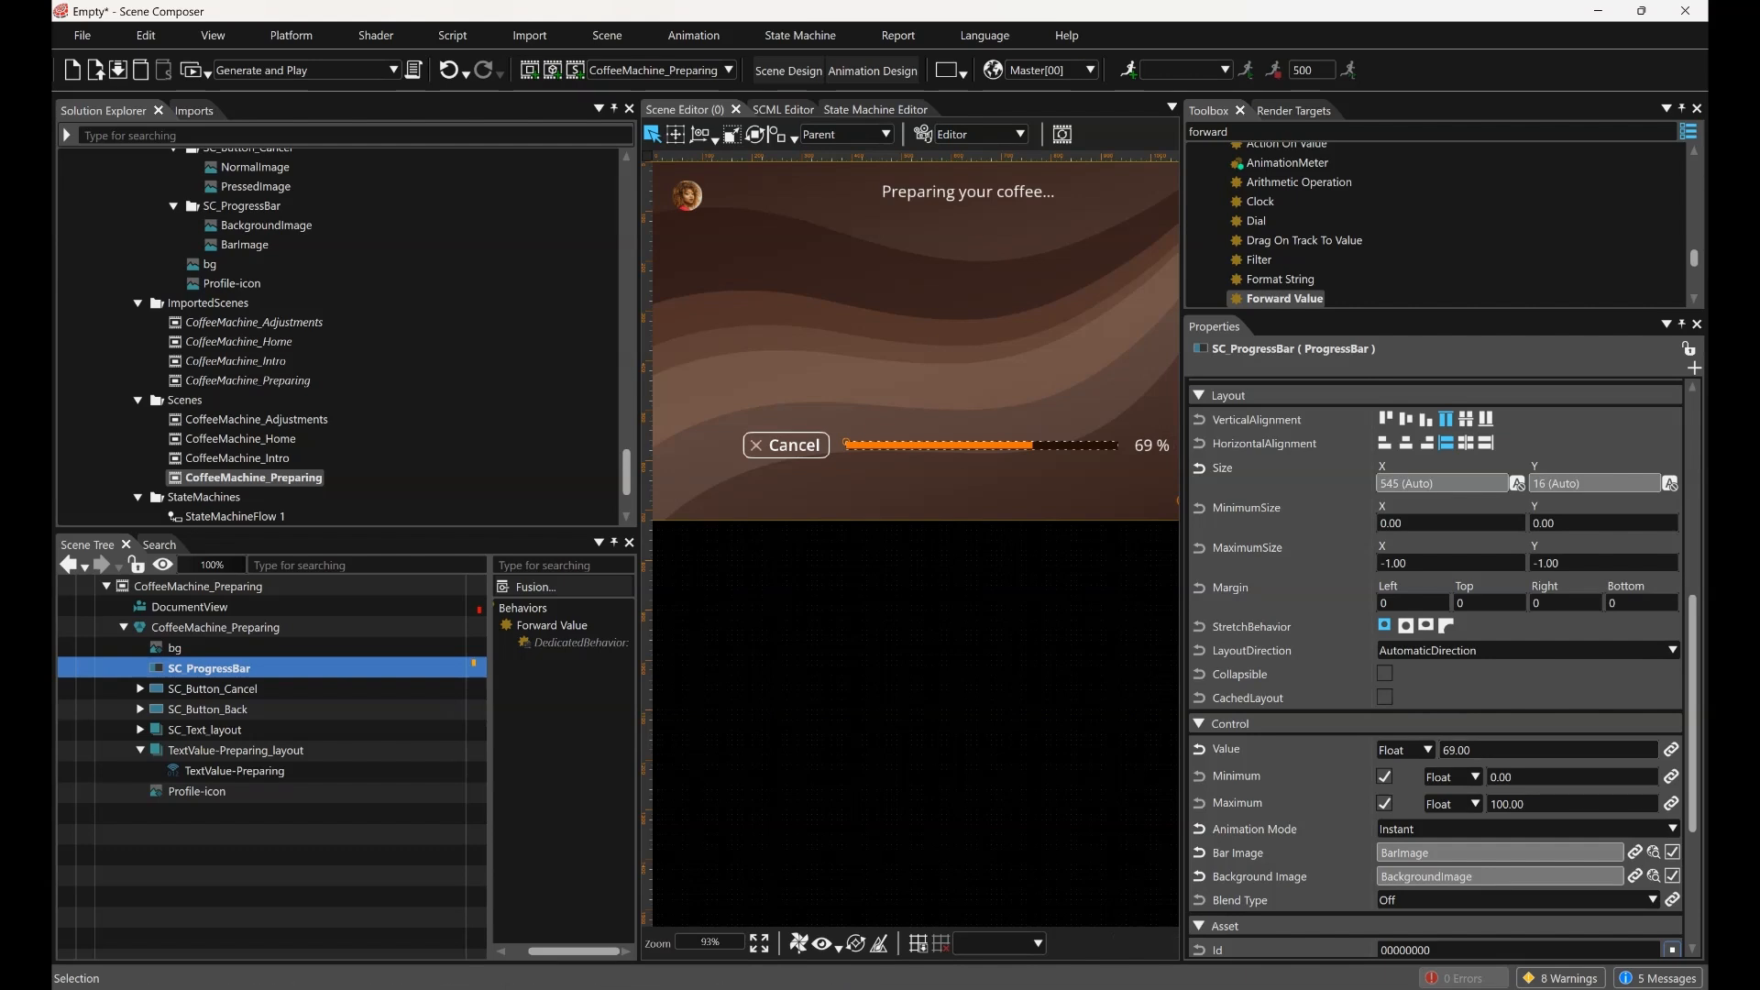
Delete the State Machines folder containing GlobalStateMachine from the solution
scroll(340, 334, down, 3)
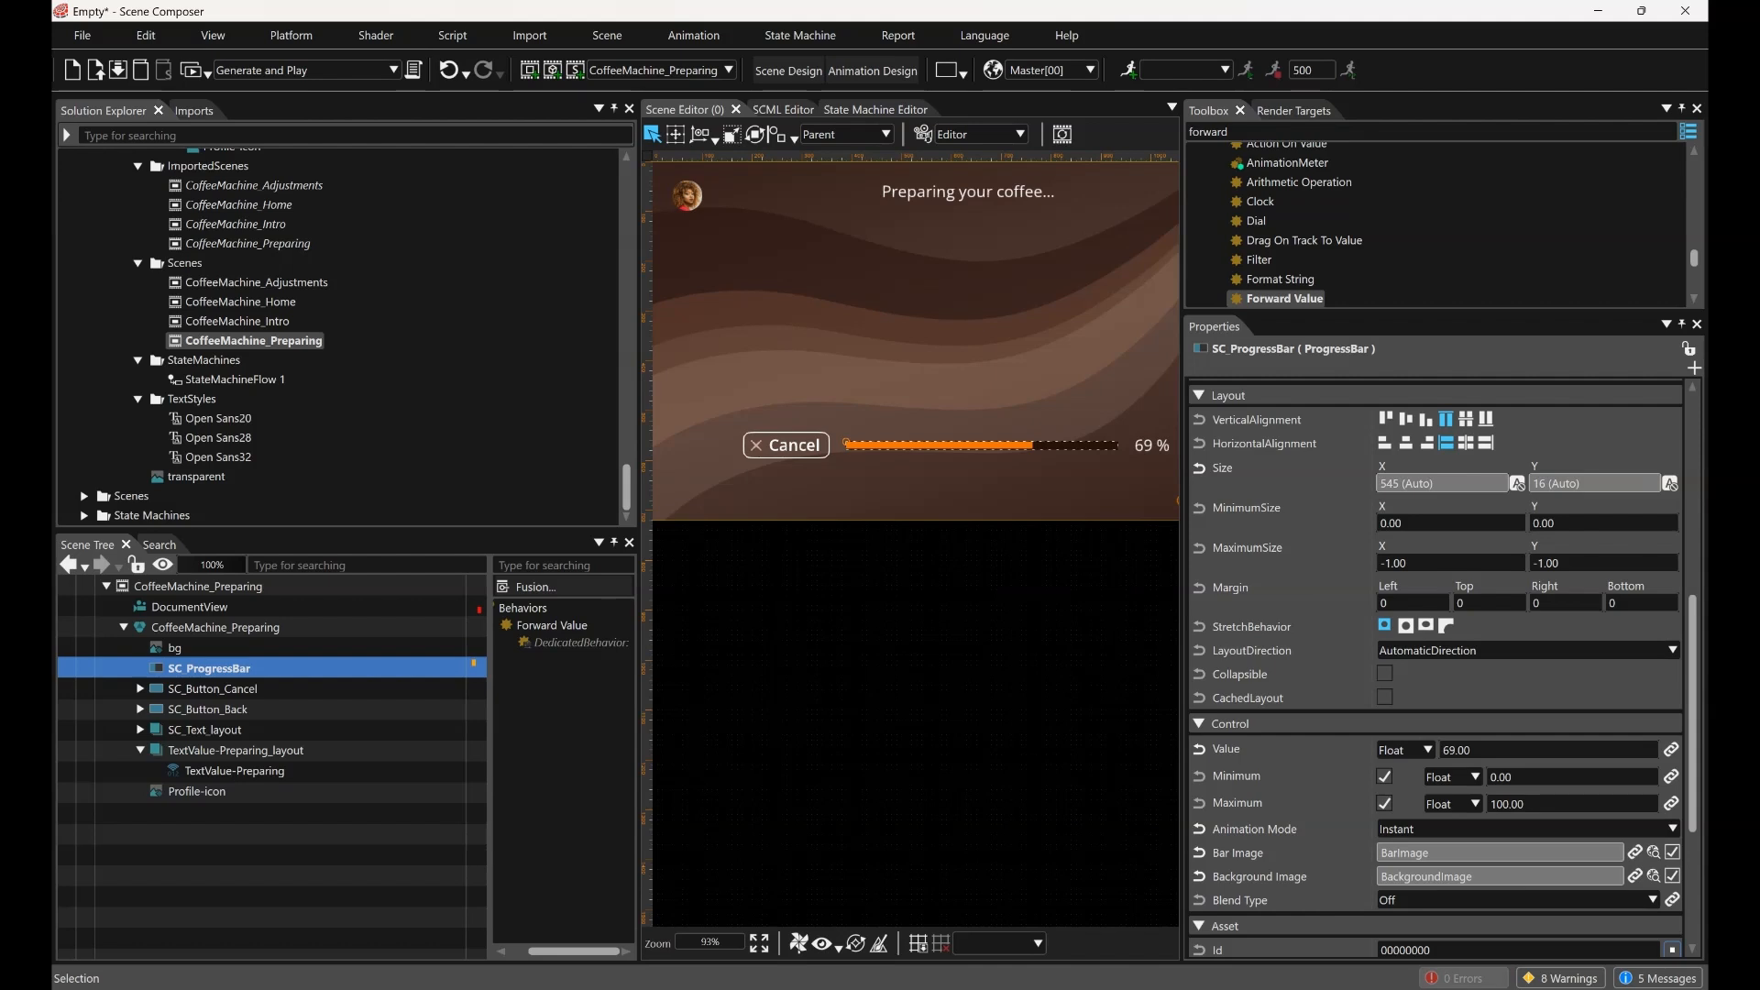
click(84, 515)
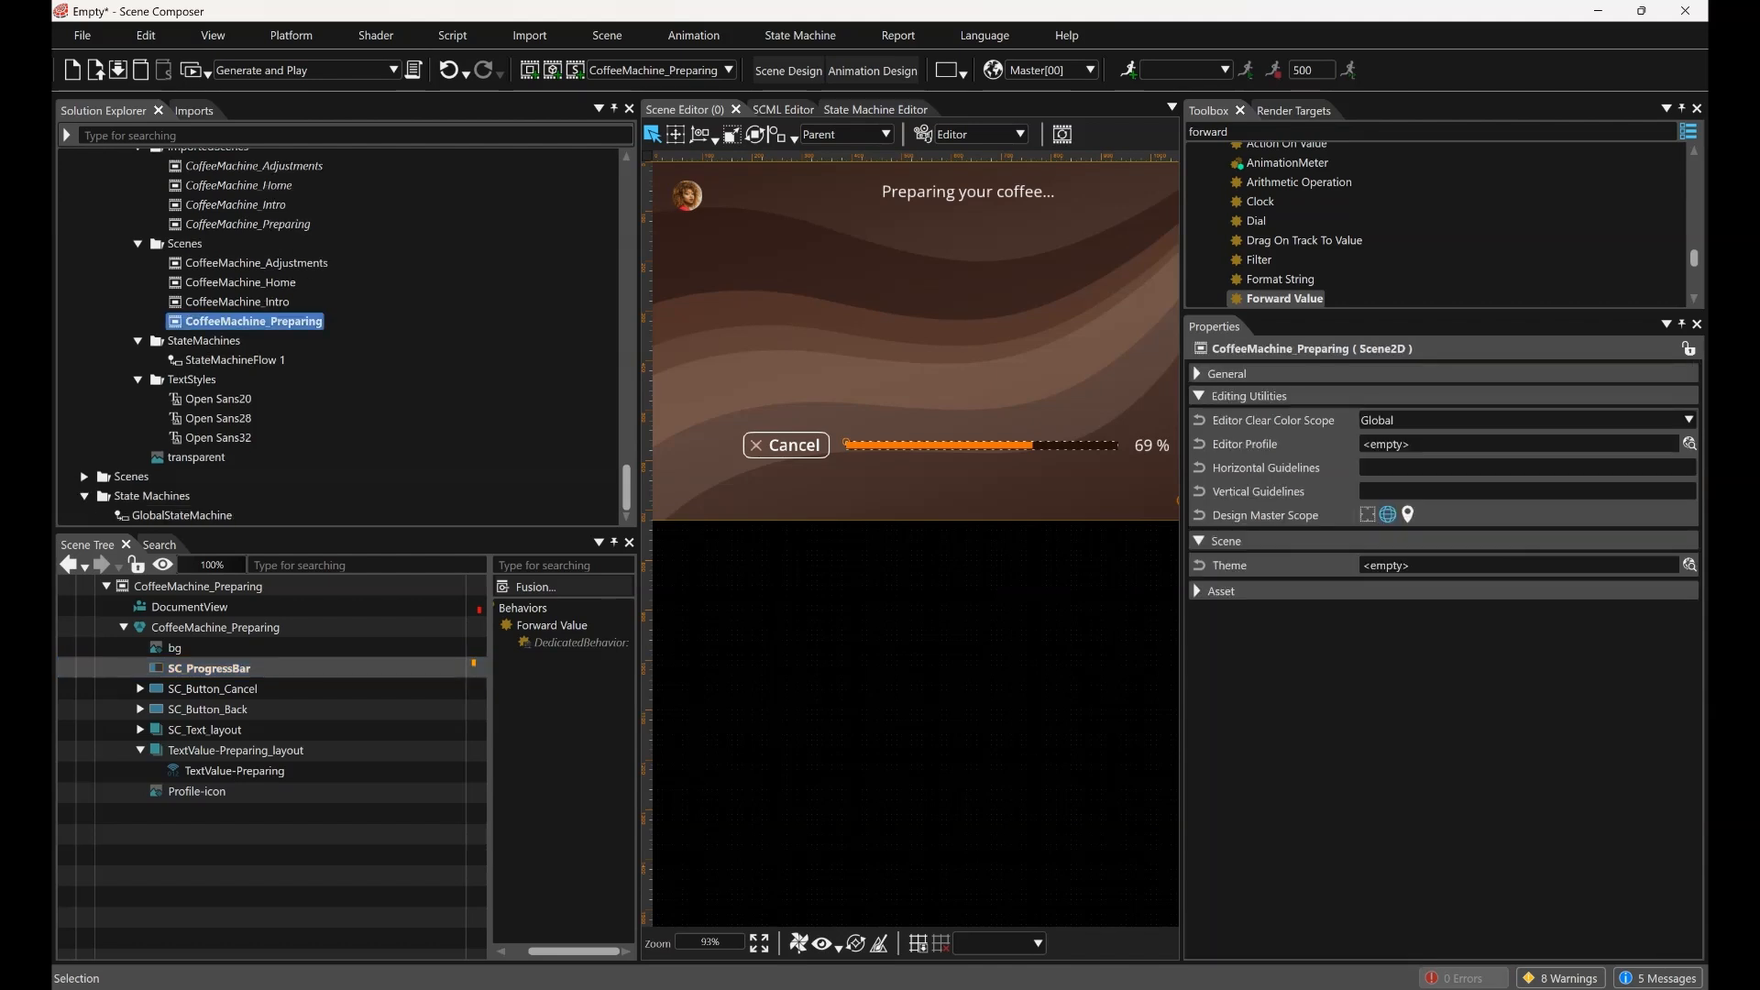
click(84, 477)
scroll(84, 476, down, 2)
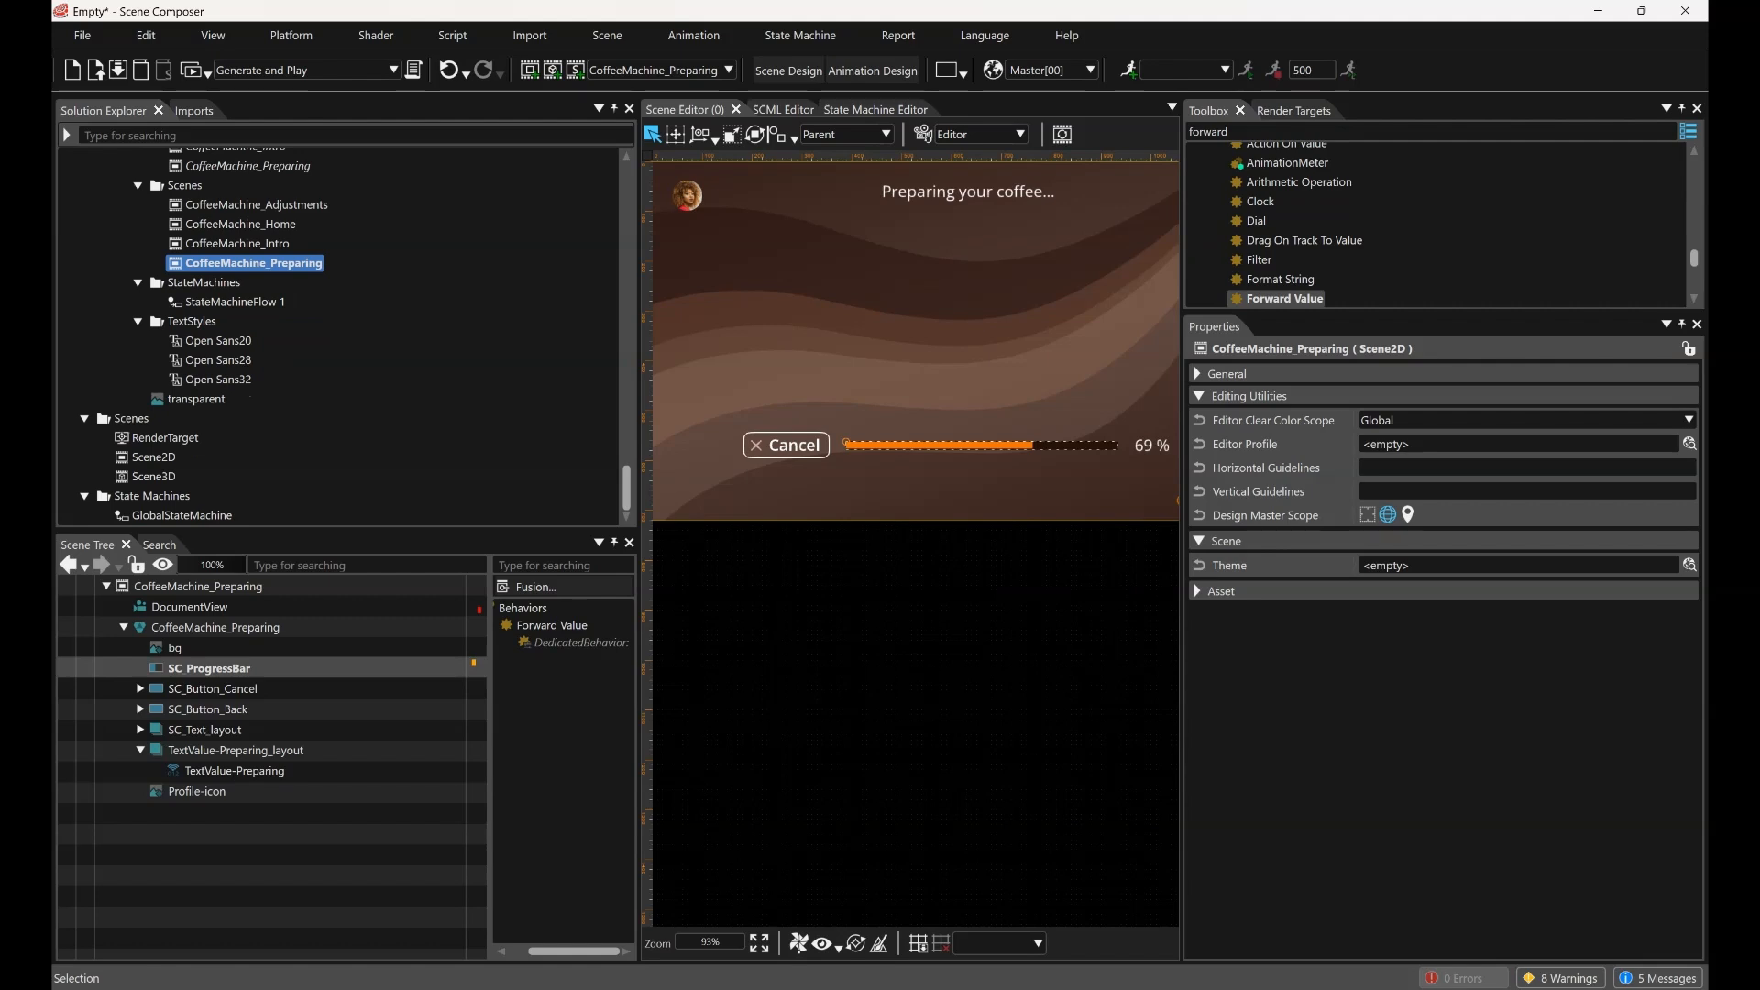
right_click(150, 496)
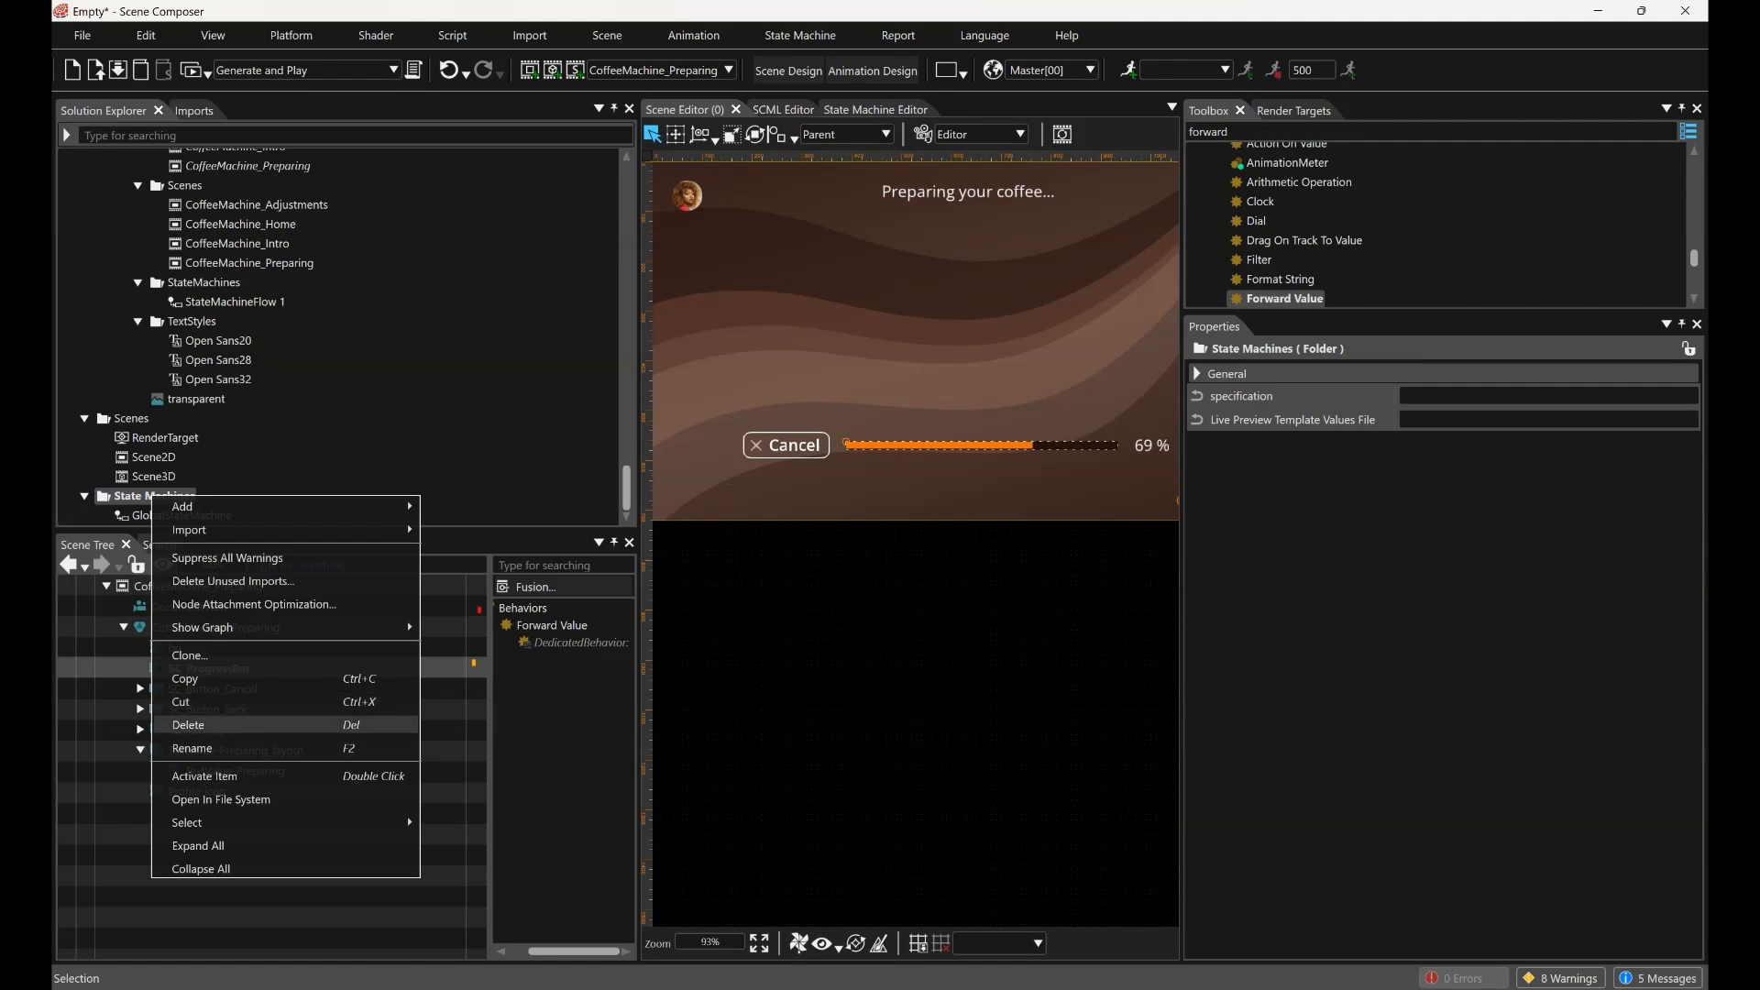
click(188, 725)
click(839, 670)
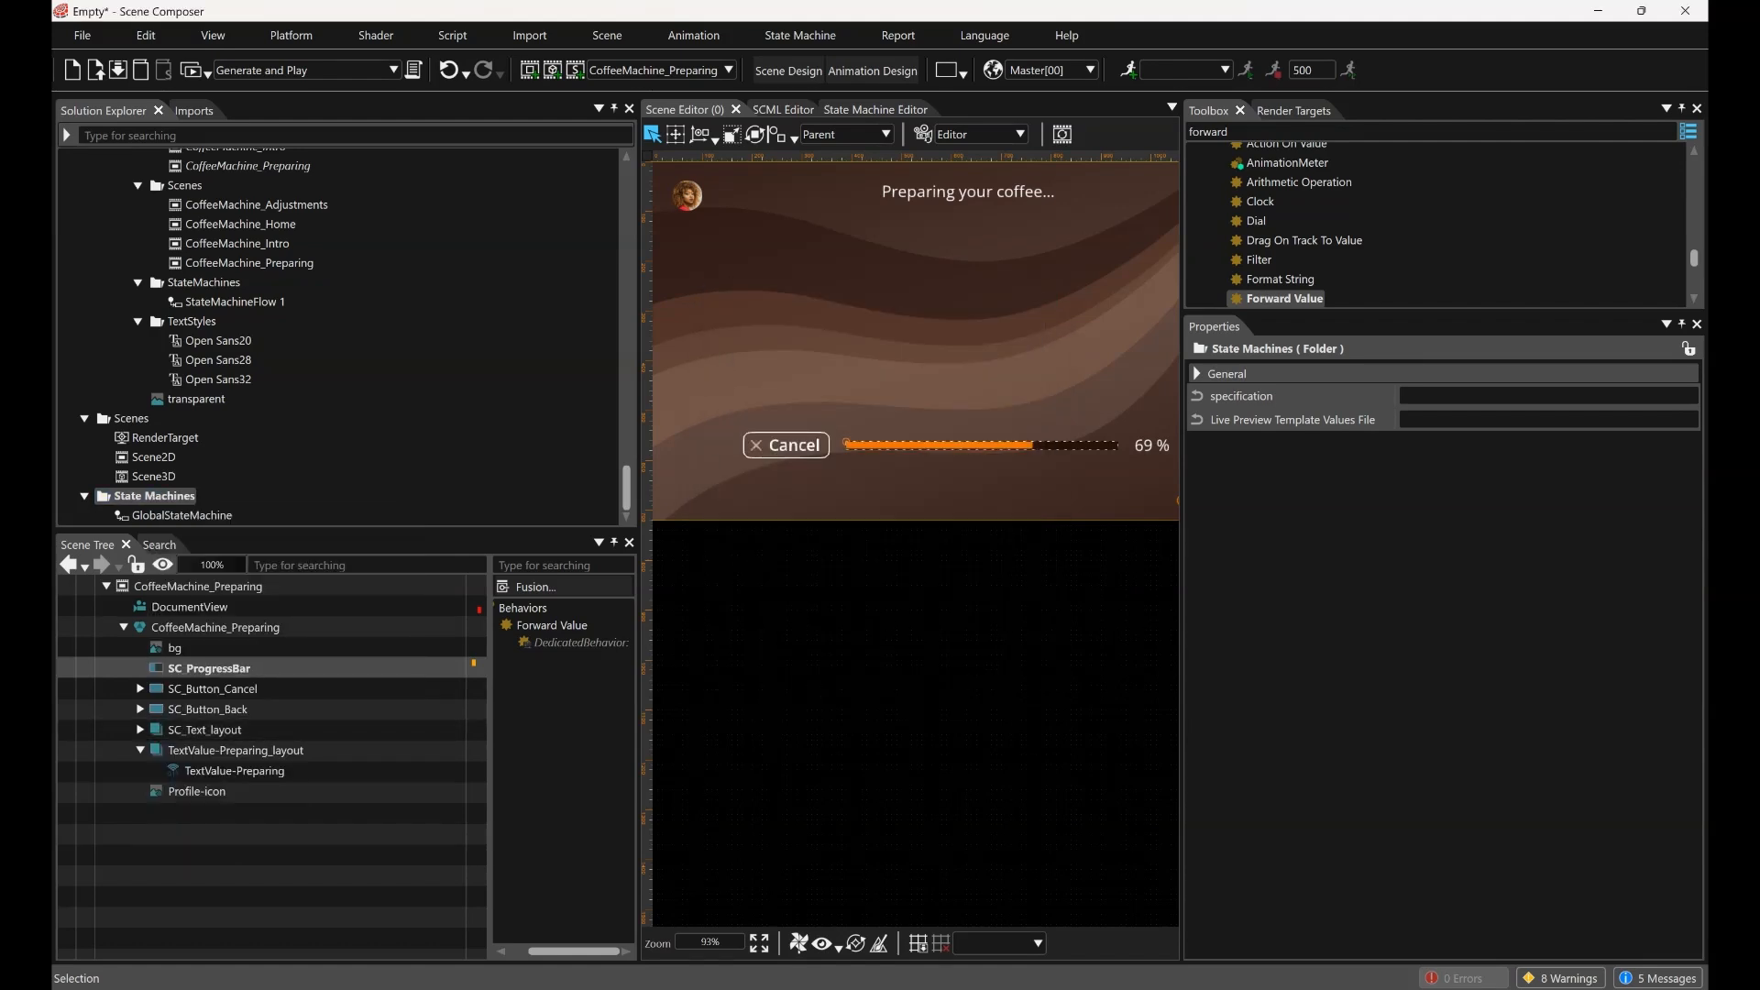
Delete the default Scene2D and Scene3D scenes from the solution's Scenes folder
scroll(174, 477, down, 20)
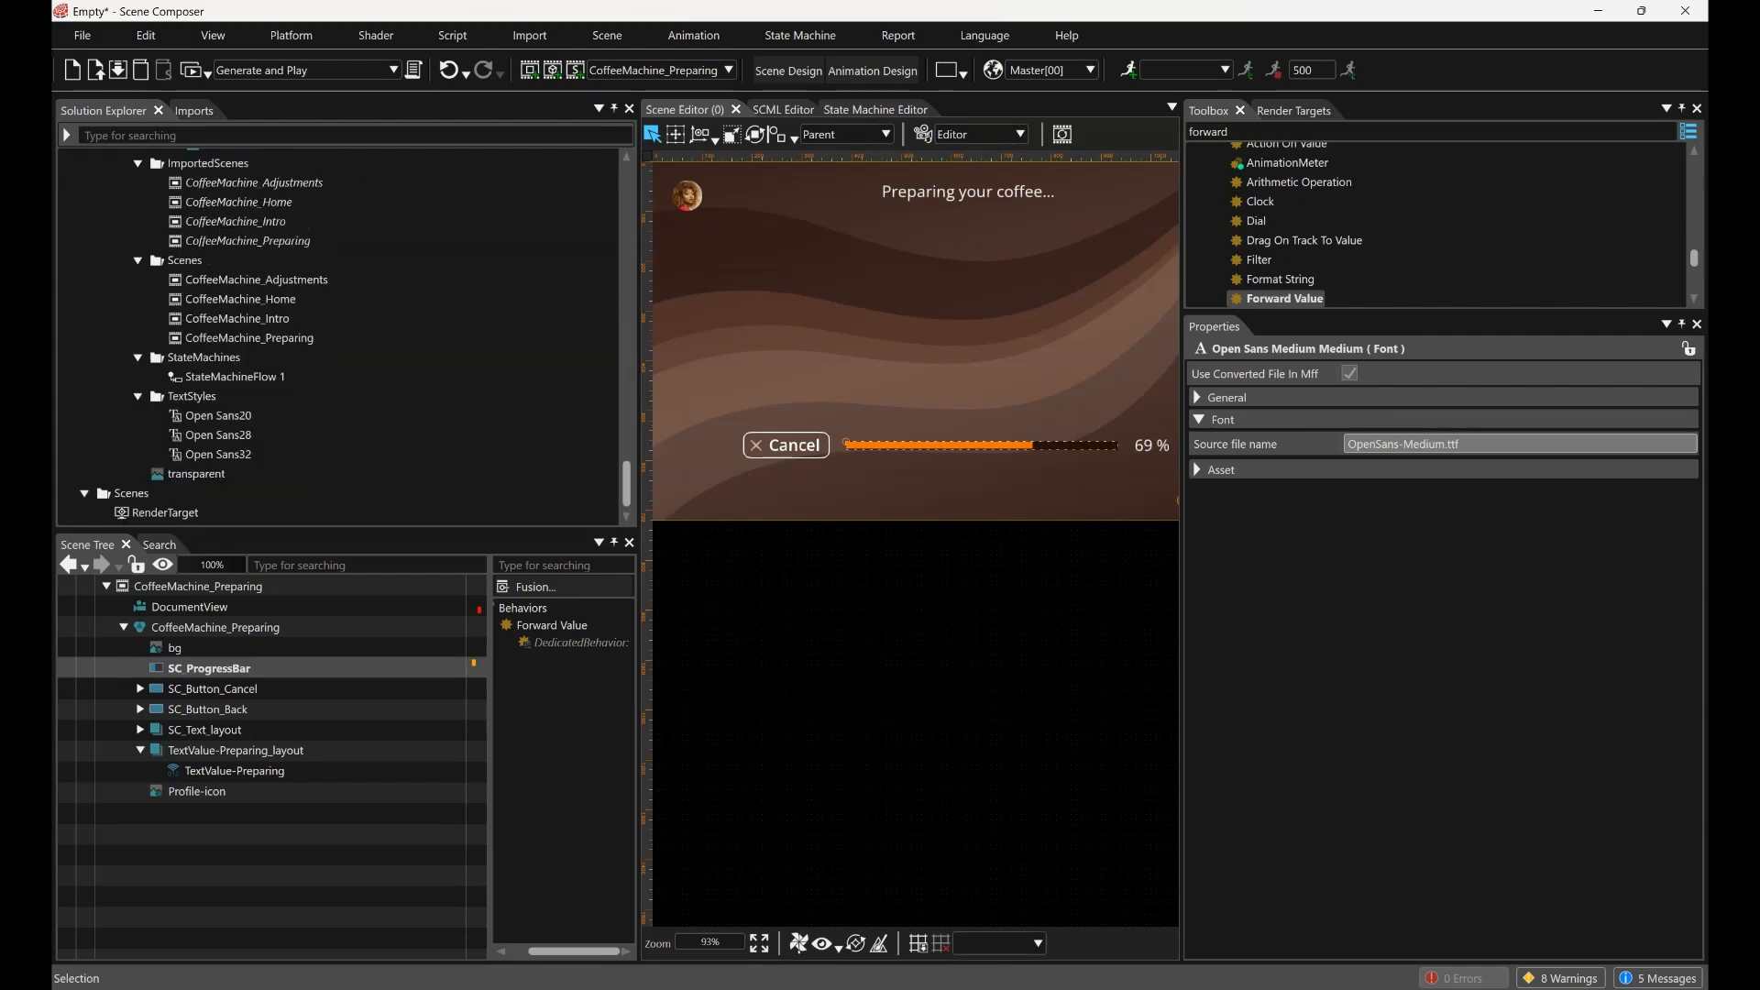
click(154, 496)
right_click(154, 496)
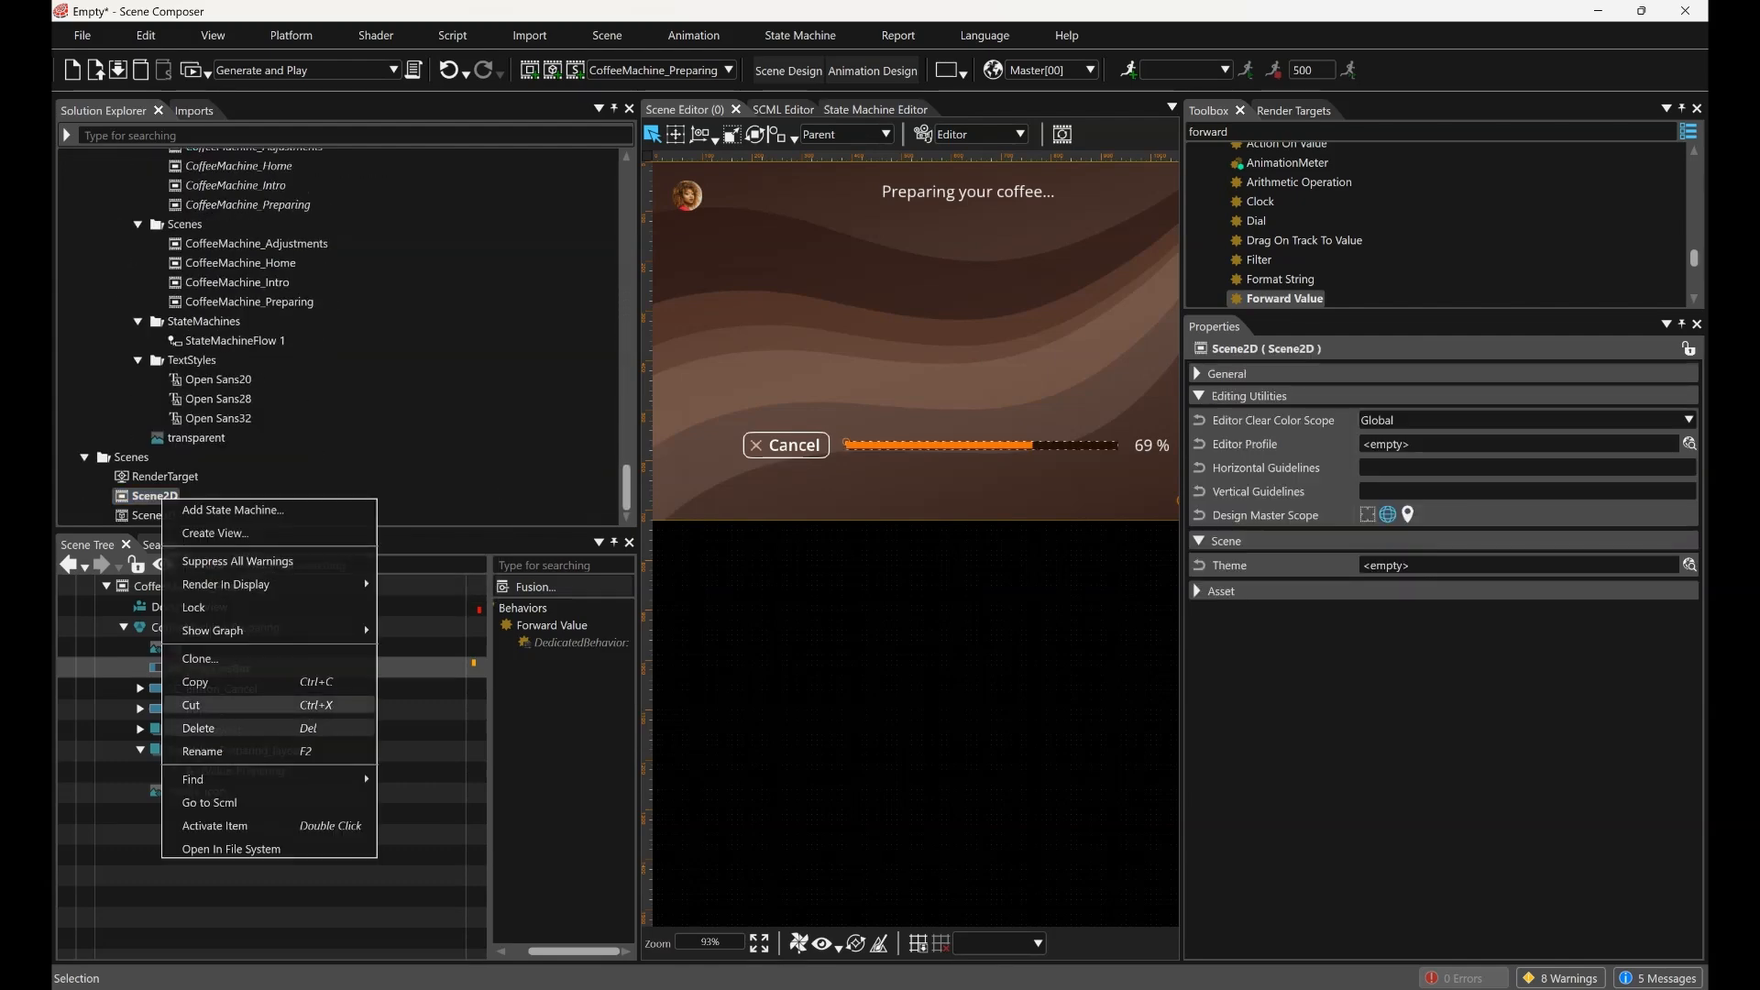
click(202, 727)
click(840, 799)
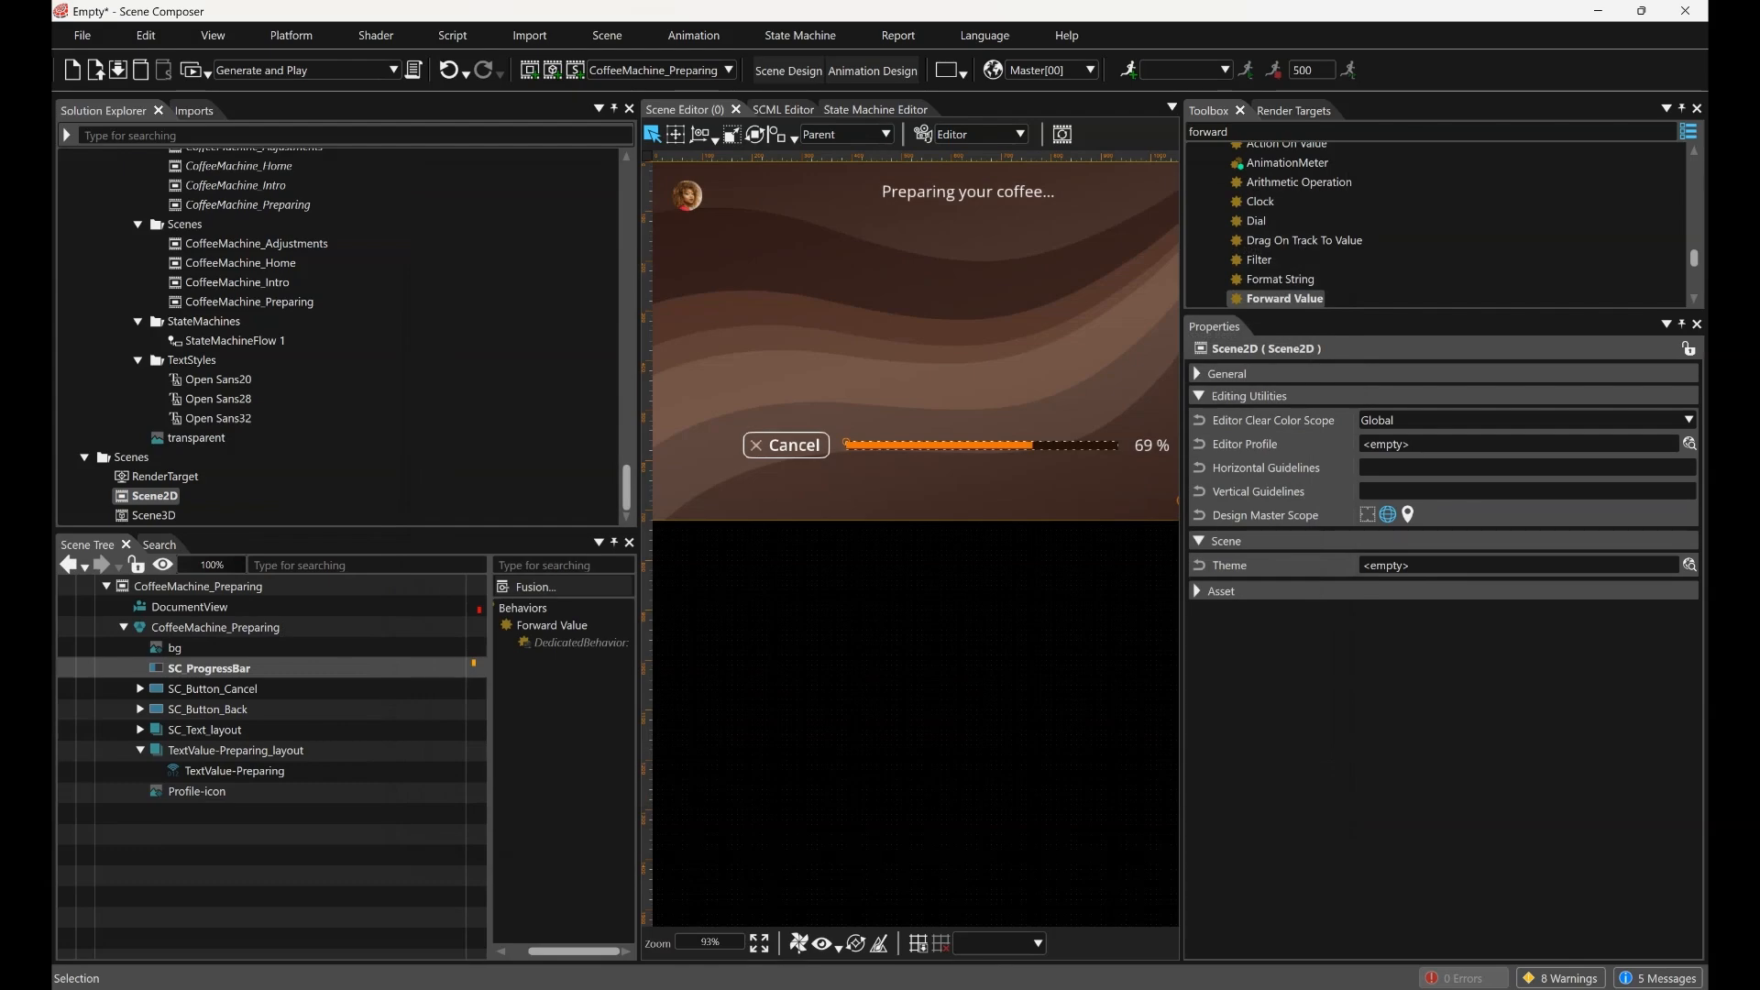
click(154, 515)
right_click(154, 515)
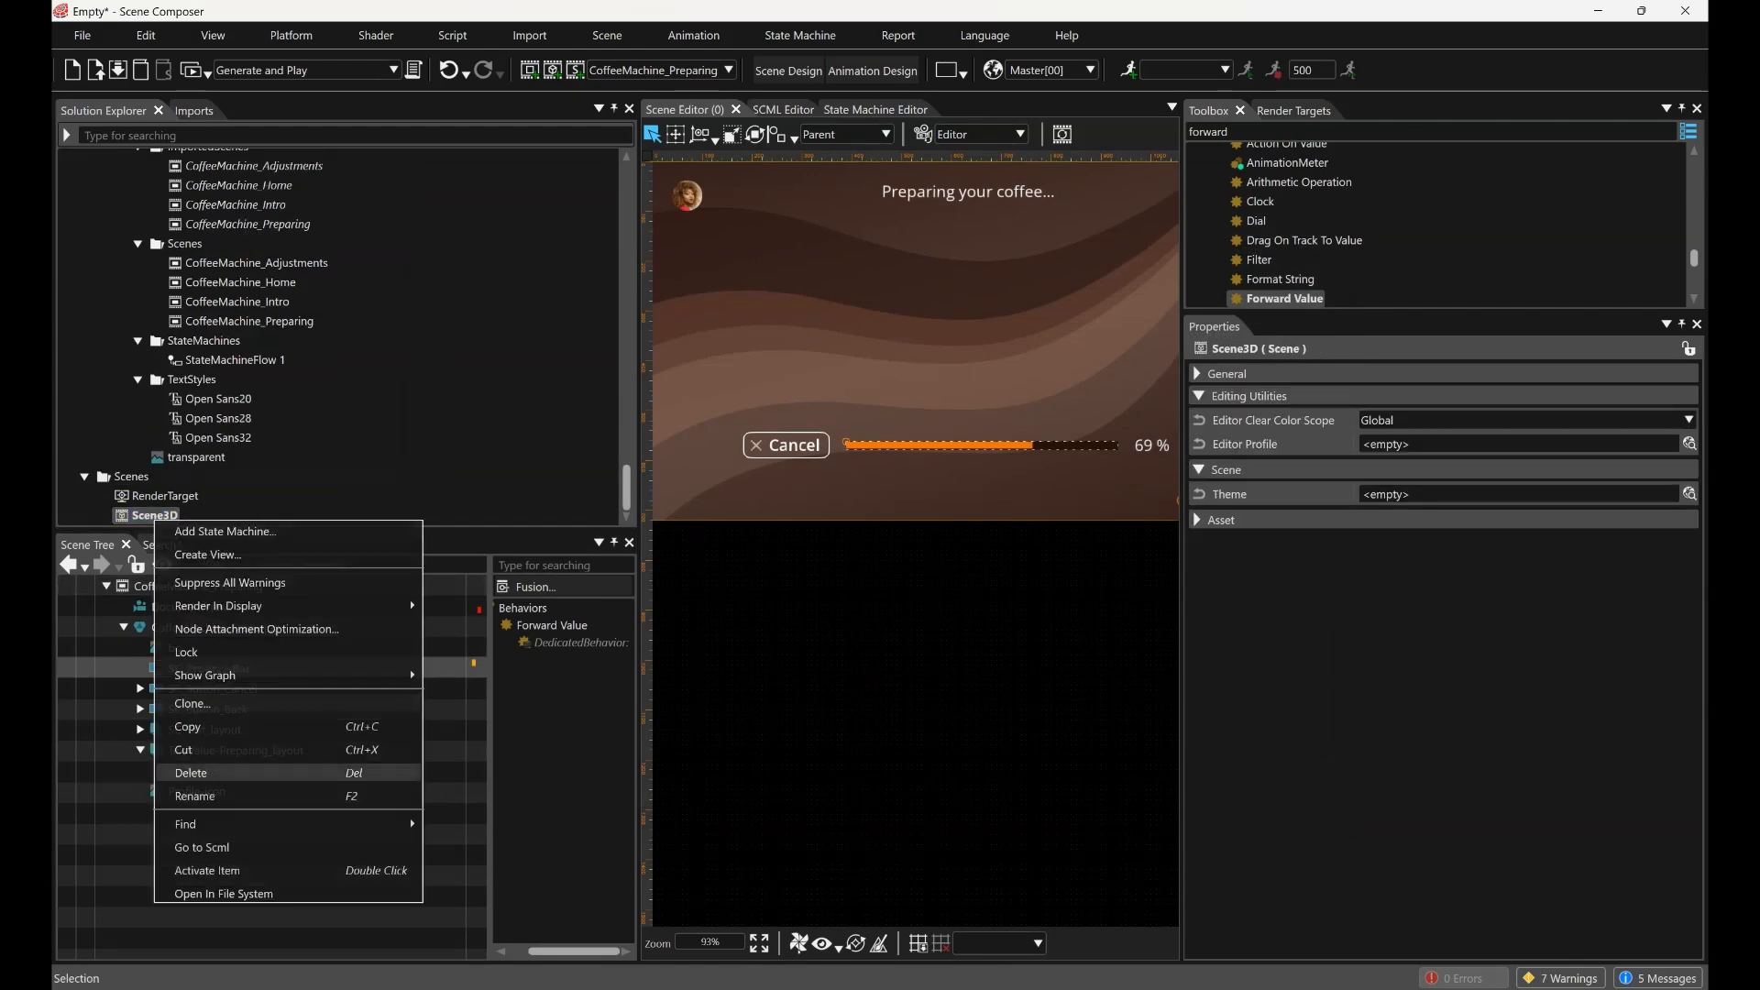
click(201, 770)
click(840, 800)
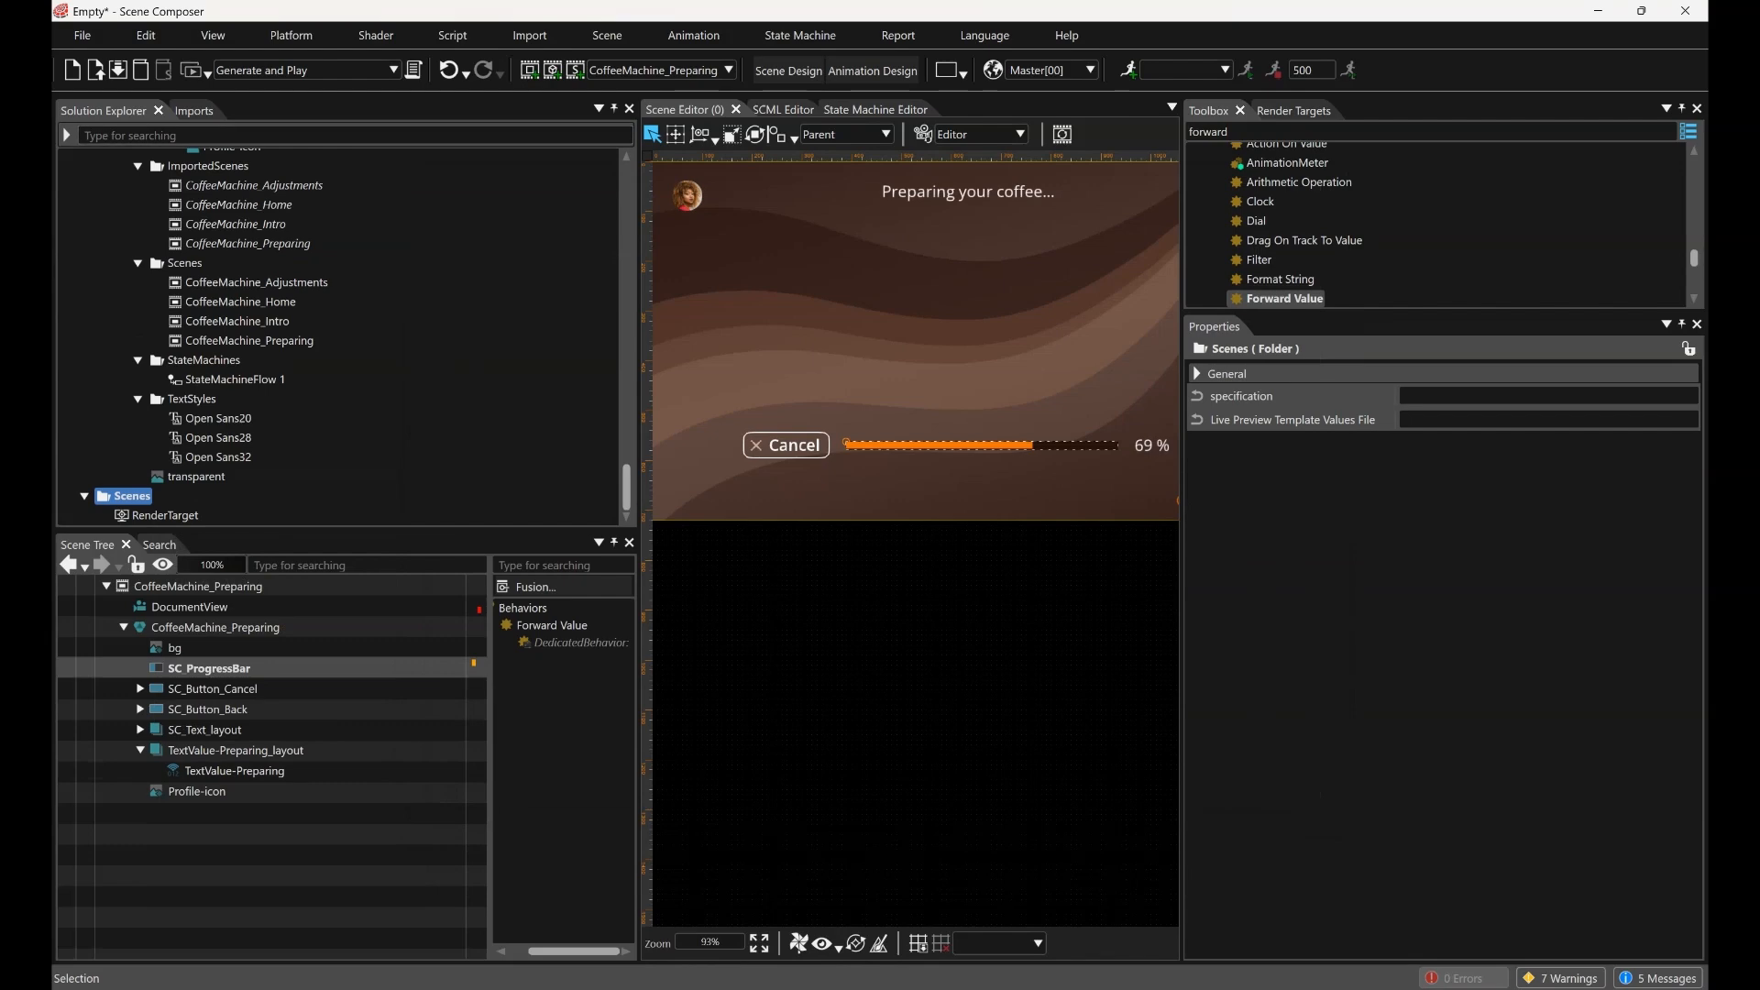
Save the solution and try out the Intensity, Milk and Sugar sliders in the Player
key(ctrl+s)
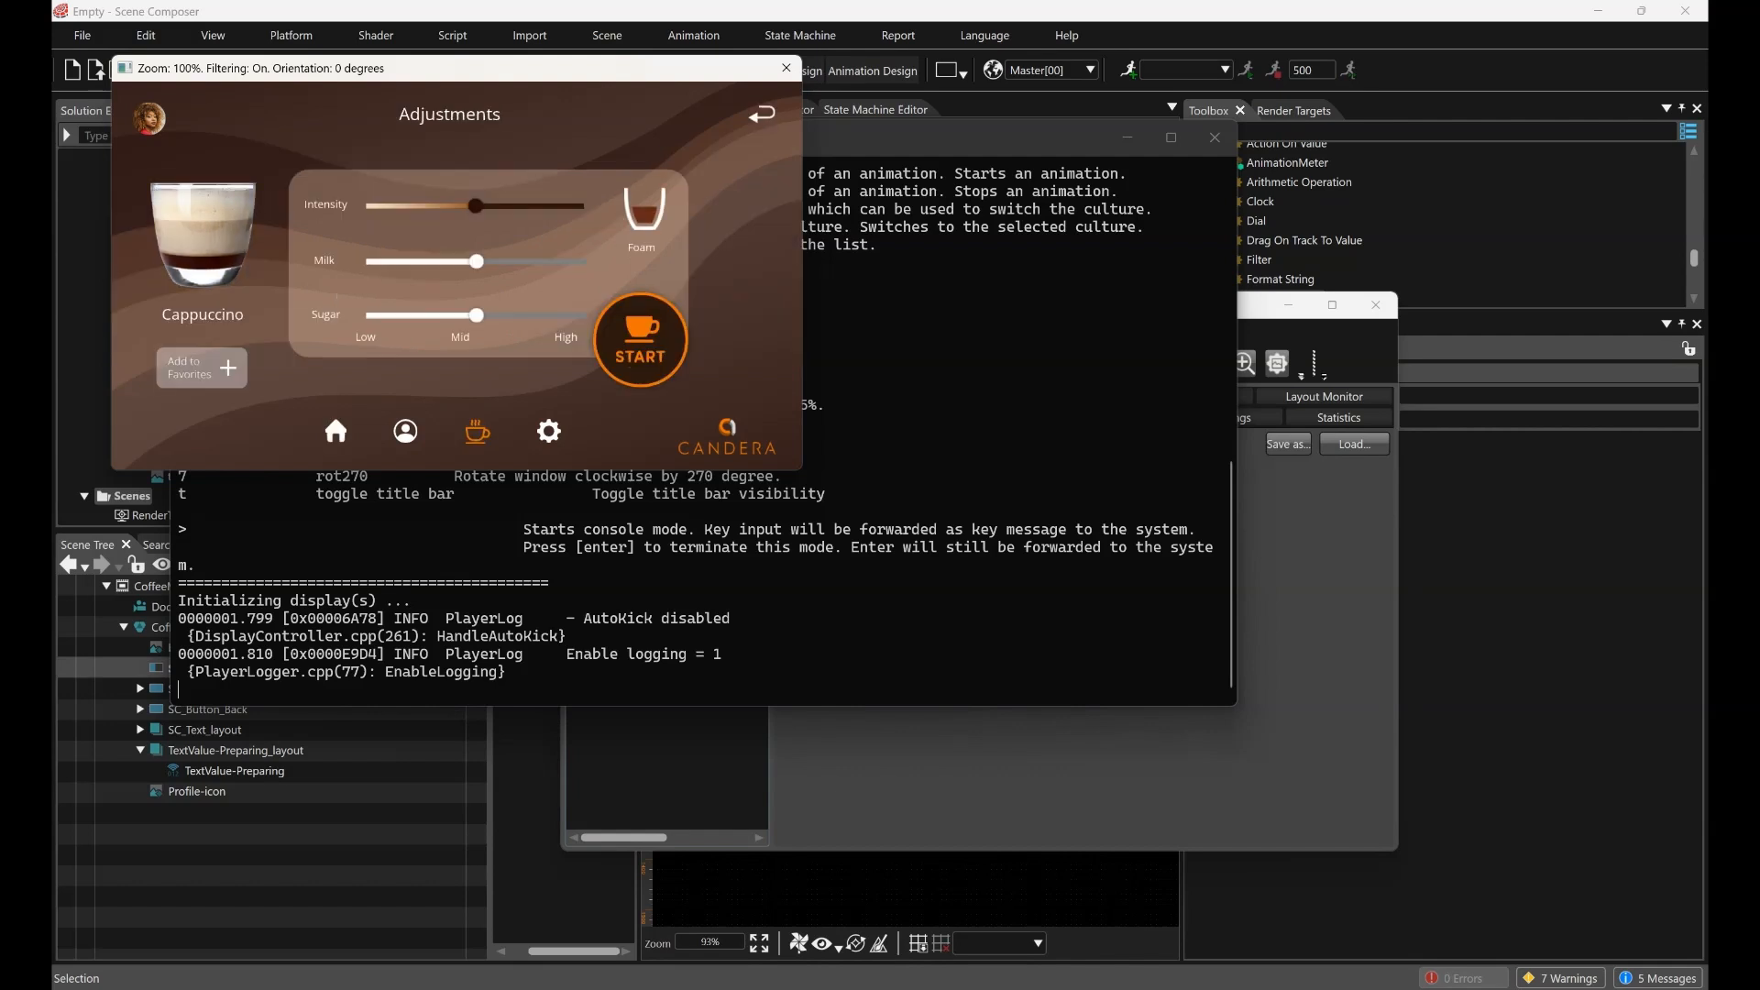
drag(476, 206, 403, 206)
drag(476, 262, 527, 261)
drag(476, 315, 430, 206)
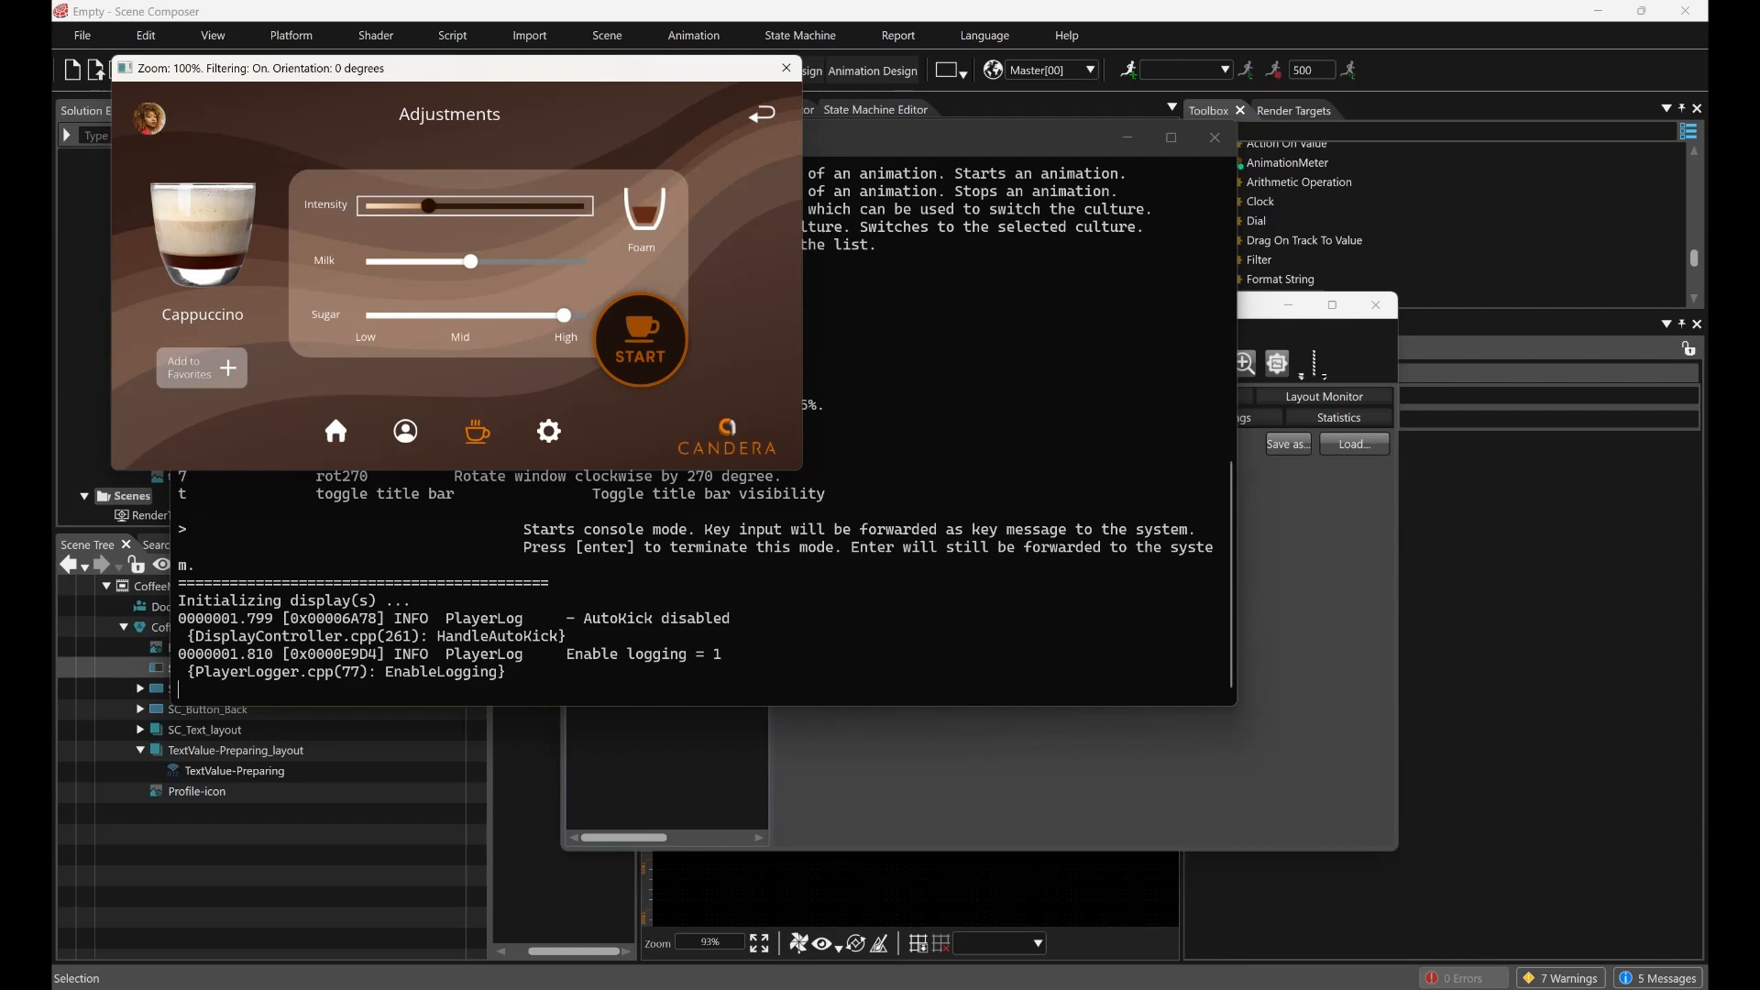
Test the START and return buttons in the Player, and close the Player and CGI Panel
click(641, 341)
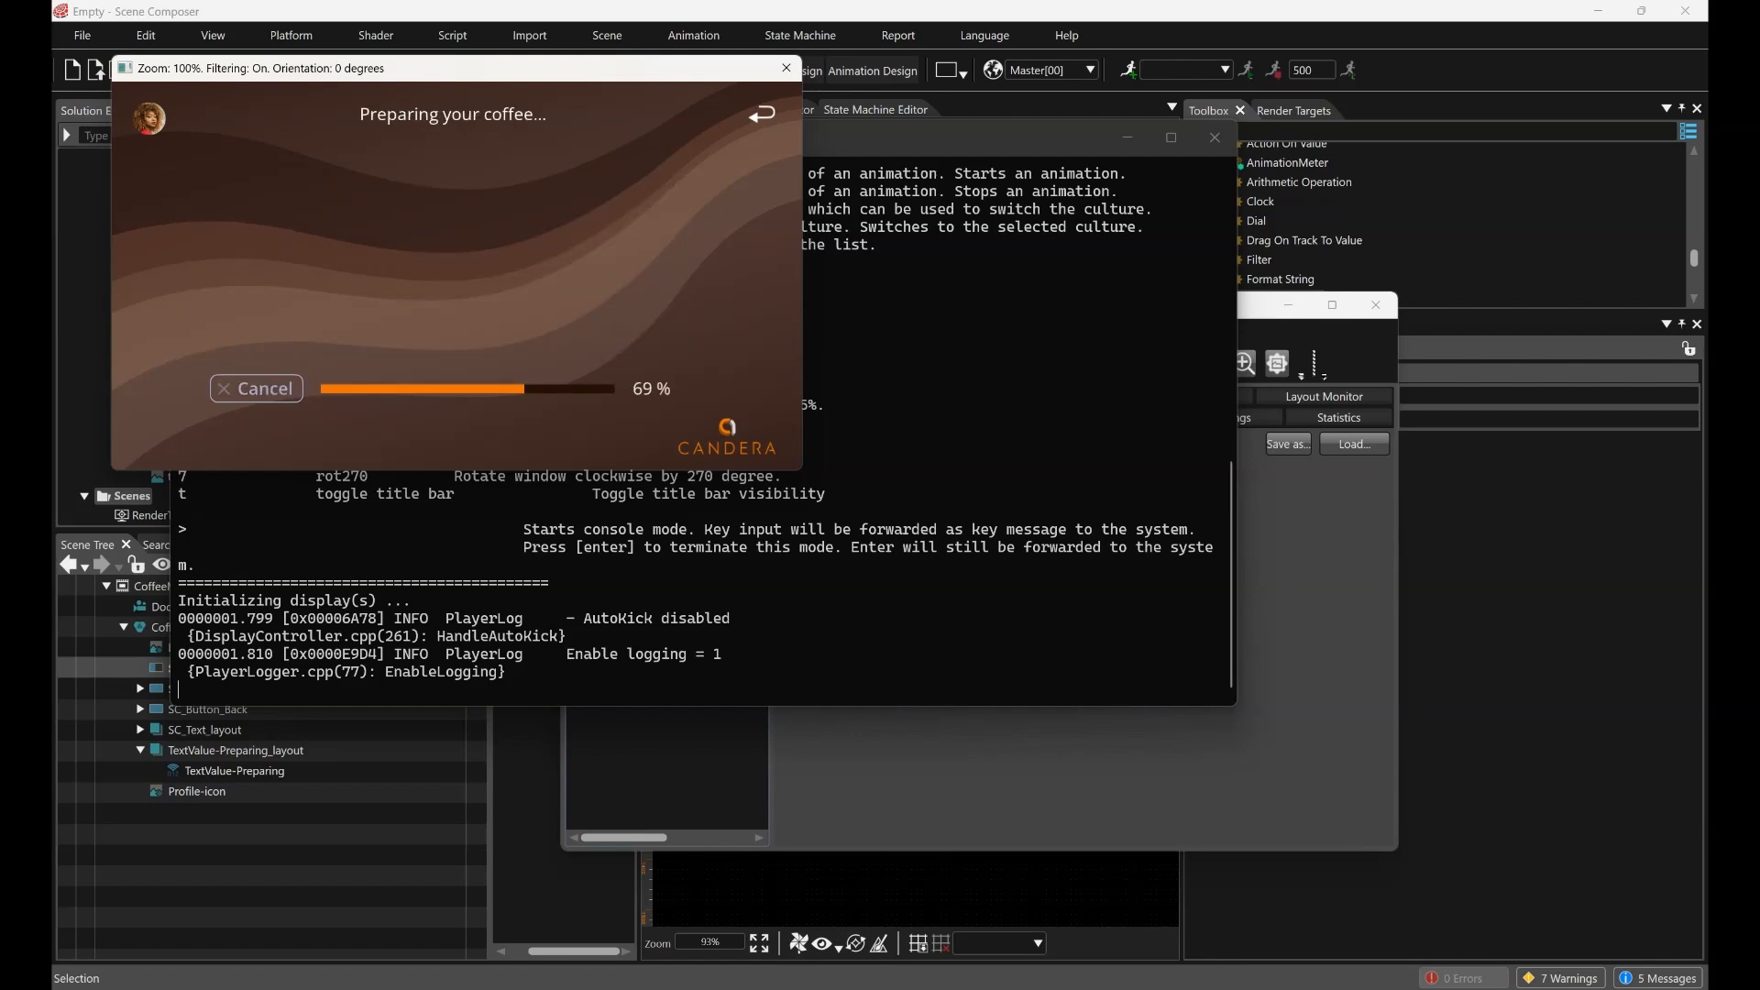
click(762, 114)
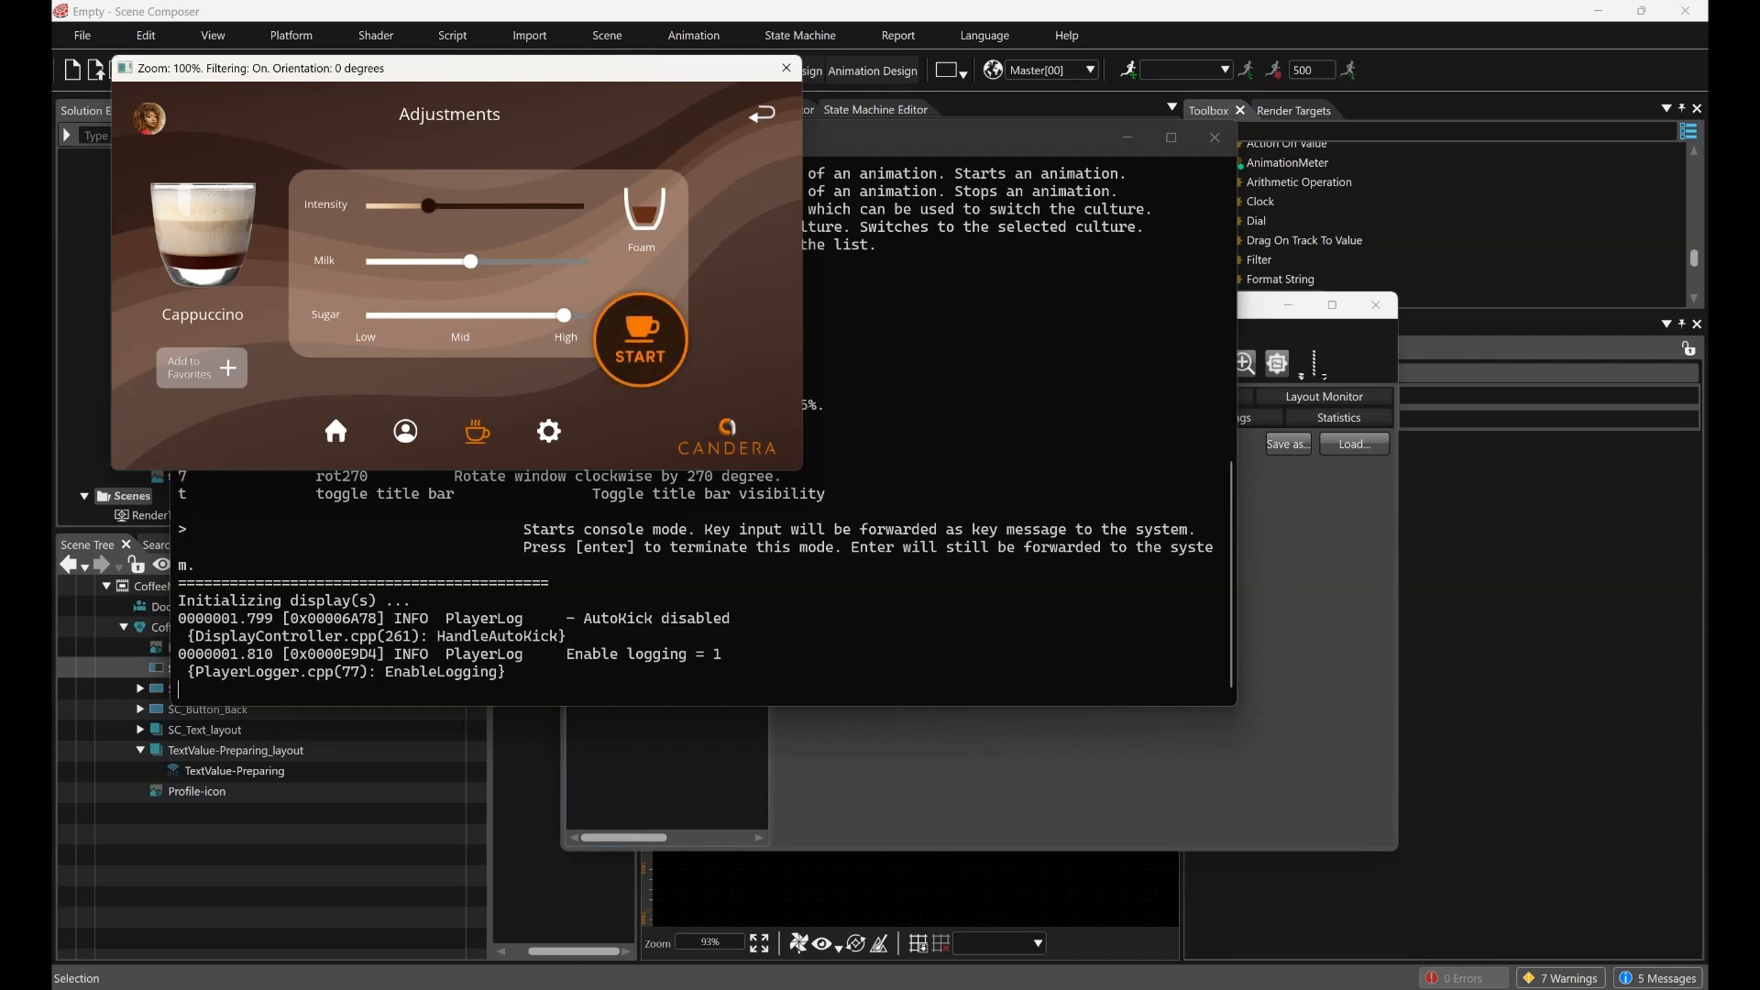
click(1214, 137)
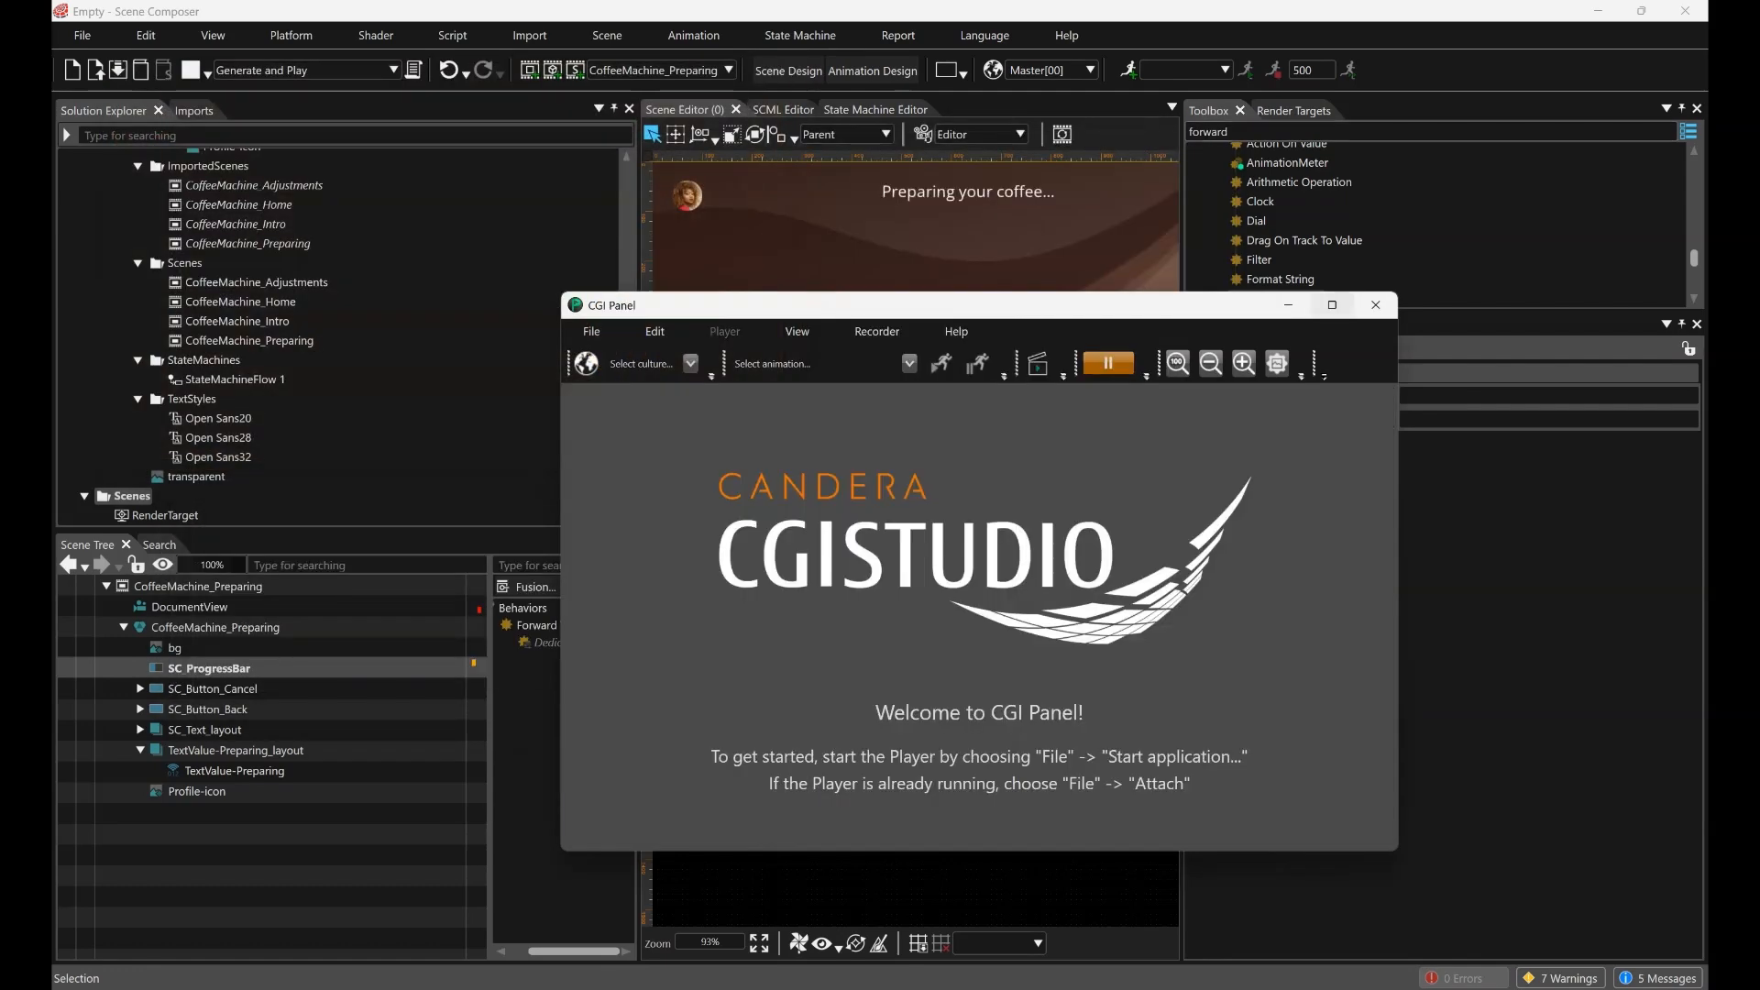
click(1375, 306)
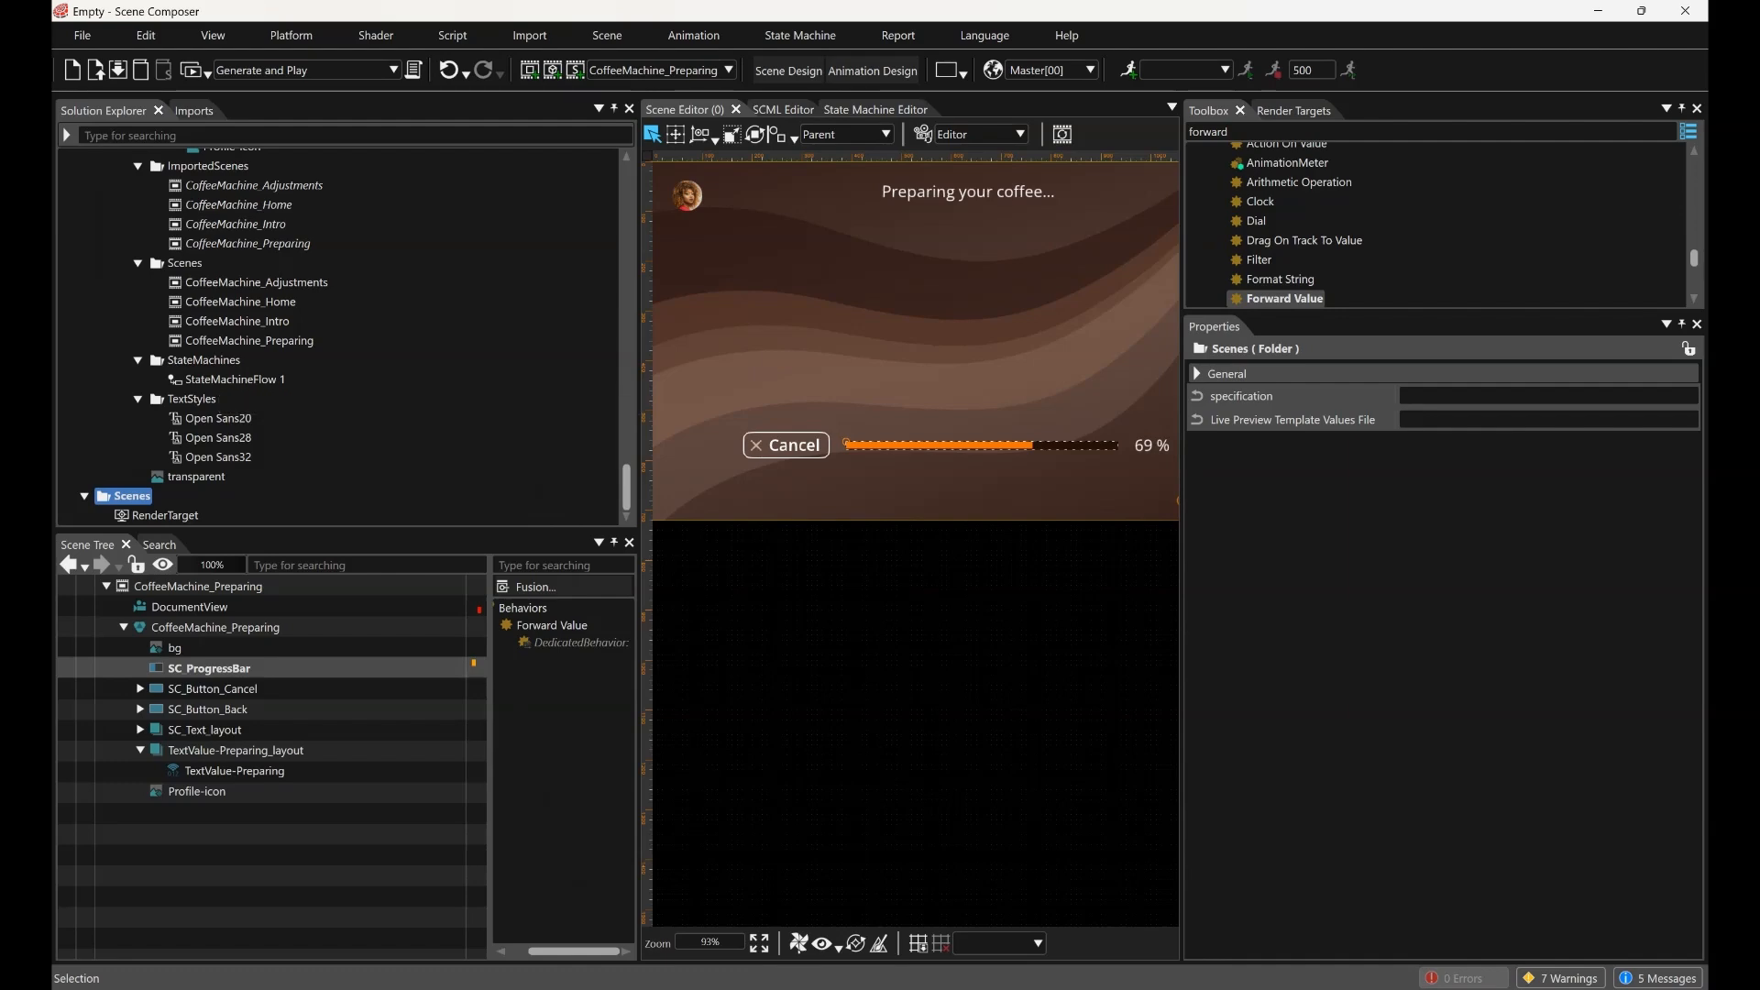
Open the Import Resources dialog for the solution's Resources folder
scroll(339, 330, up, 3)
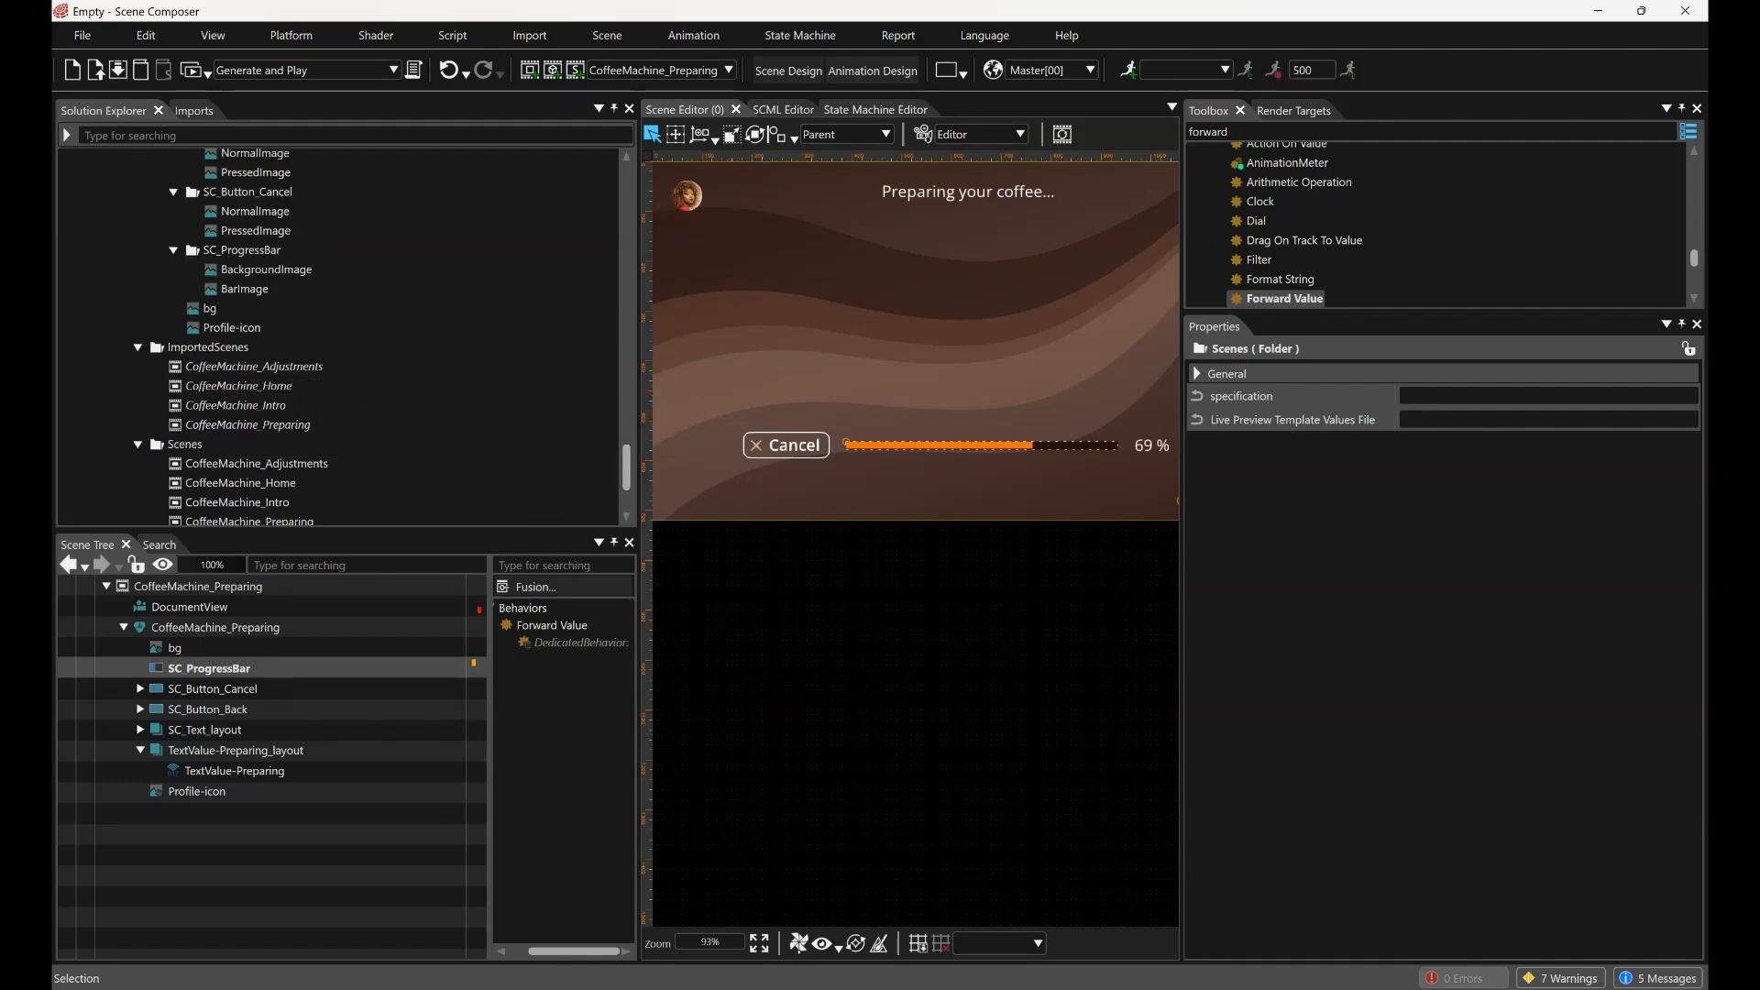
scroll(862, 376, down, 3)
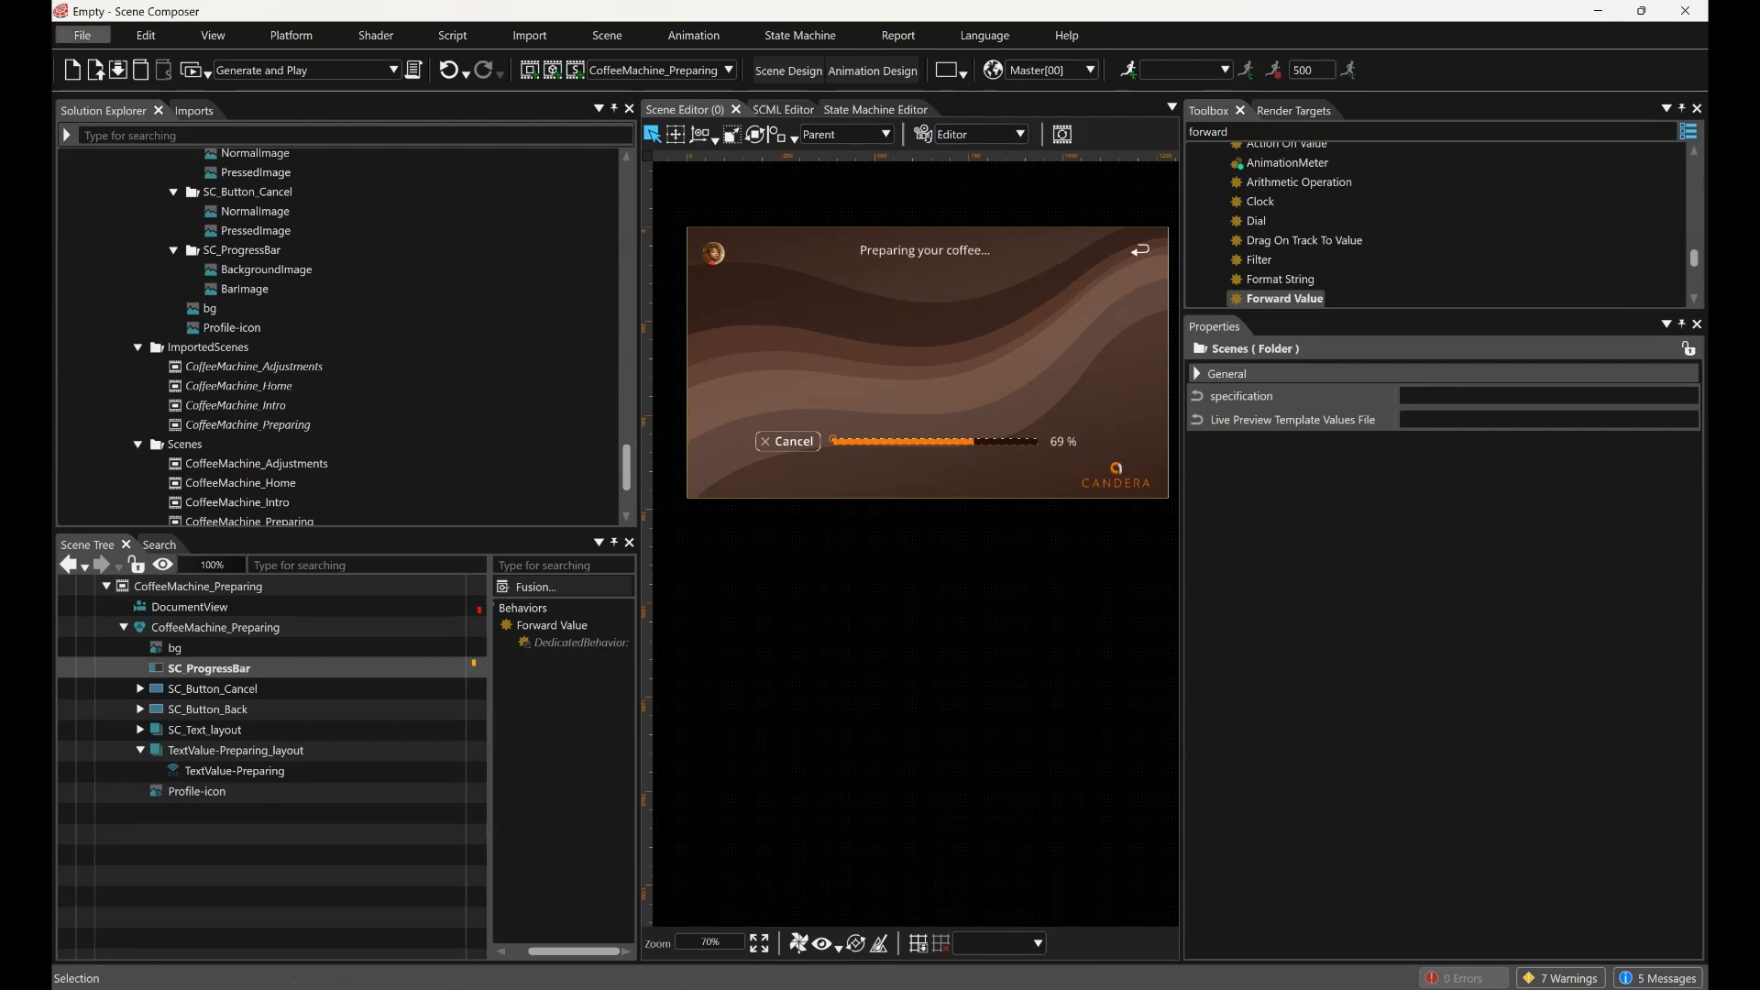
scroll(261, 264, up, 1)
drag(626, 462, 626, 175)
click(101, 311)
right_click(136, 291)
mouse_move(229, 322)
click(413, 326)
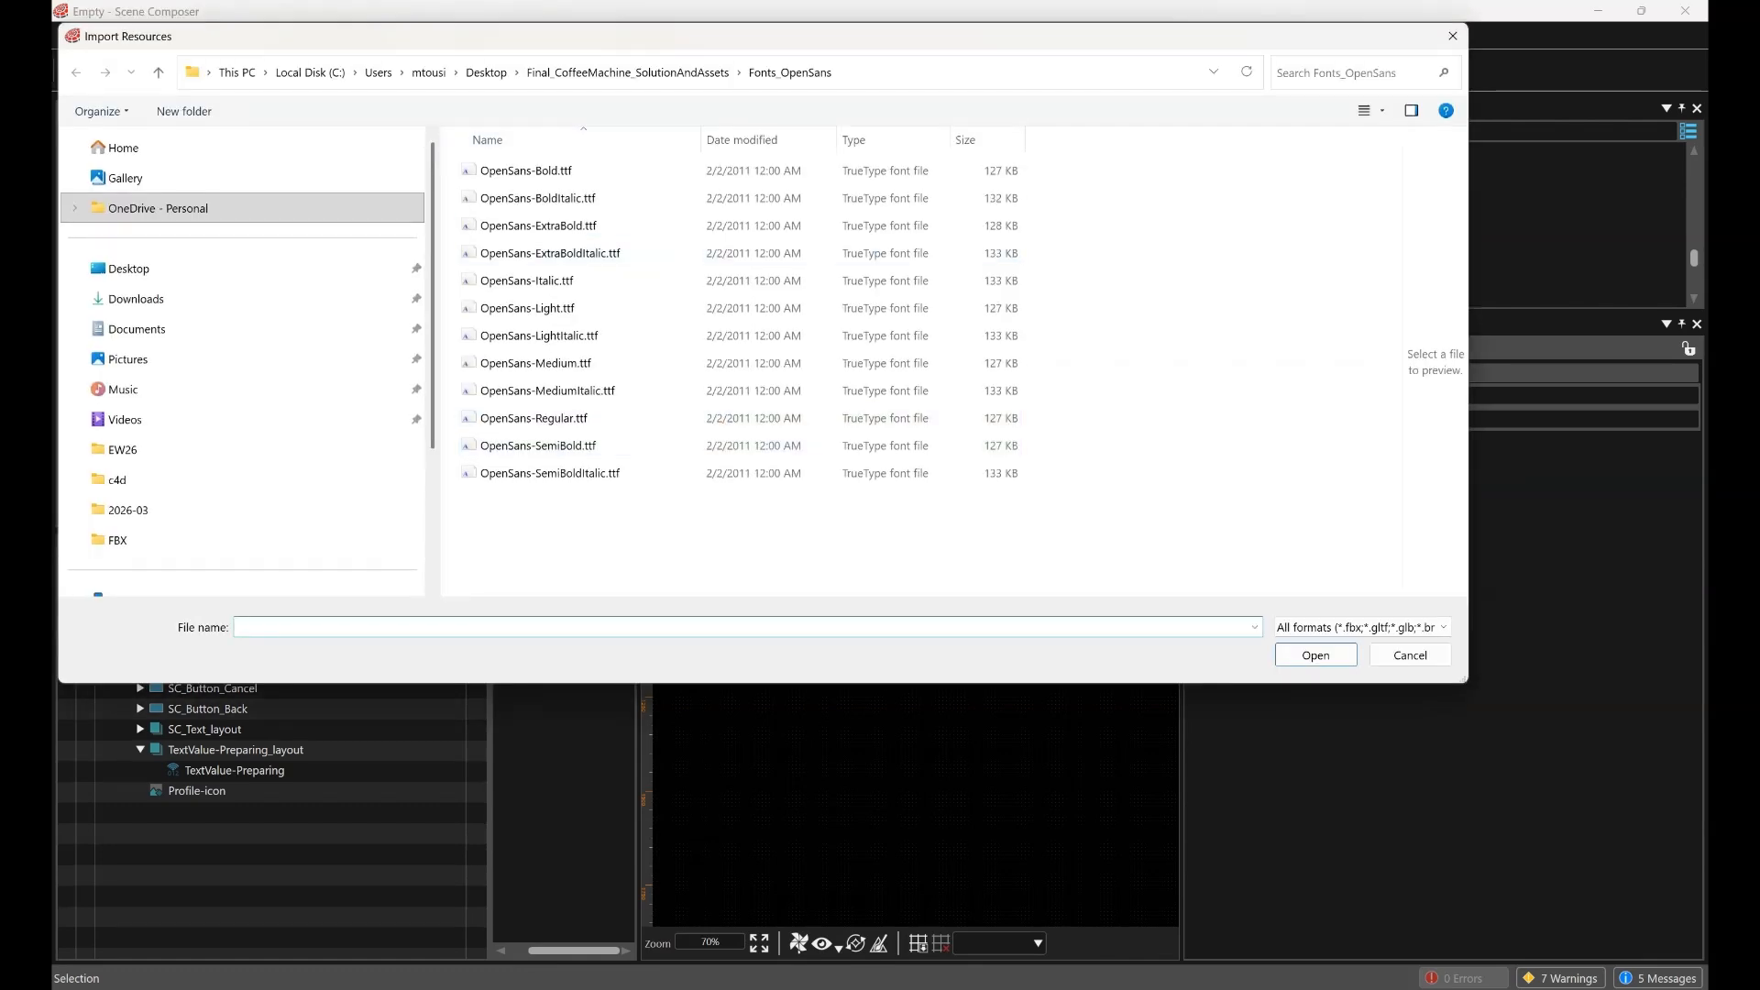
Import CoffeeCup_Animation.fbx from the FBX folder of Final_CoffeeMachine_SolutionAndAssets
click(625, 73)
double_click(541, 253)
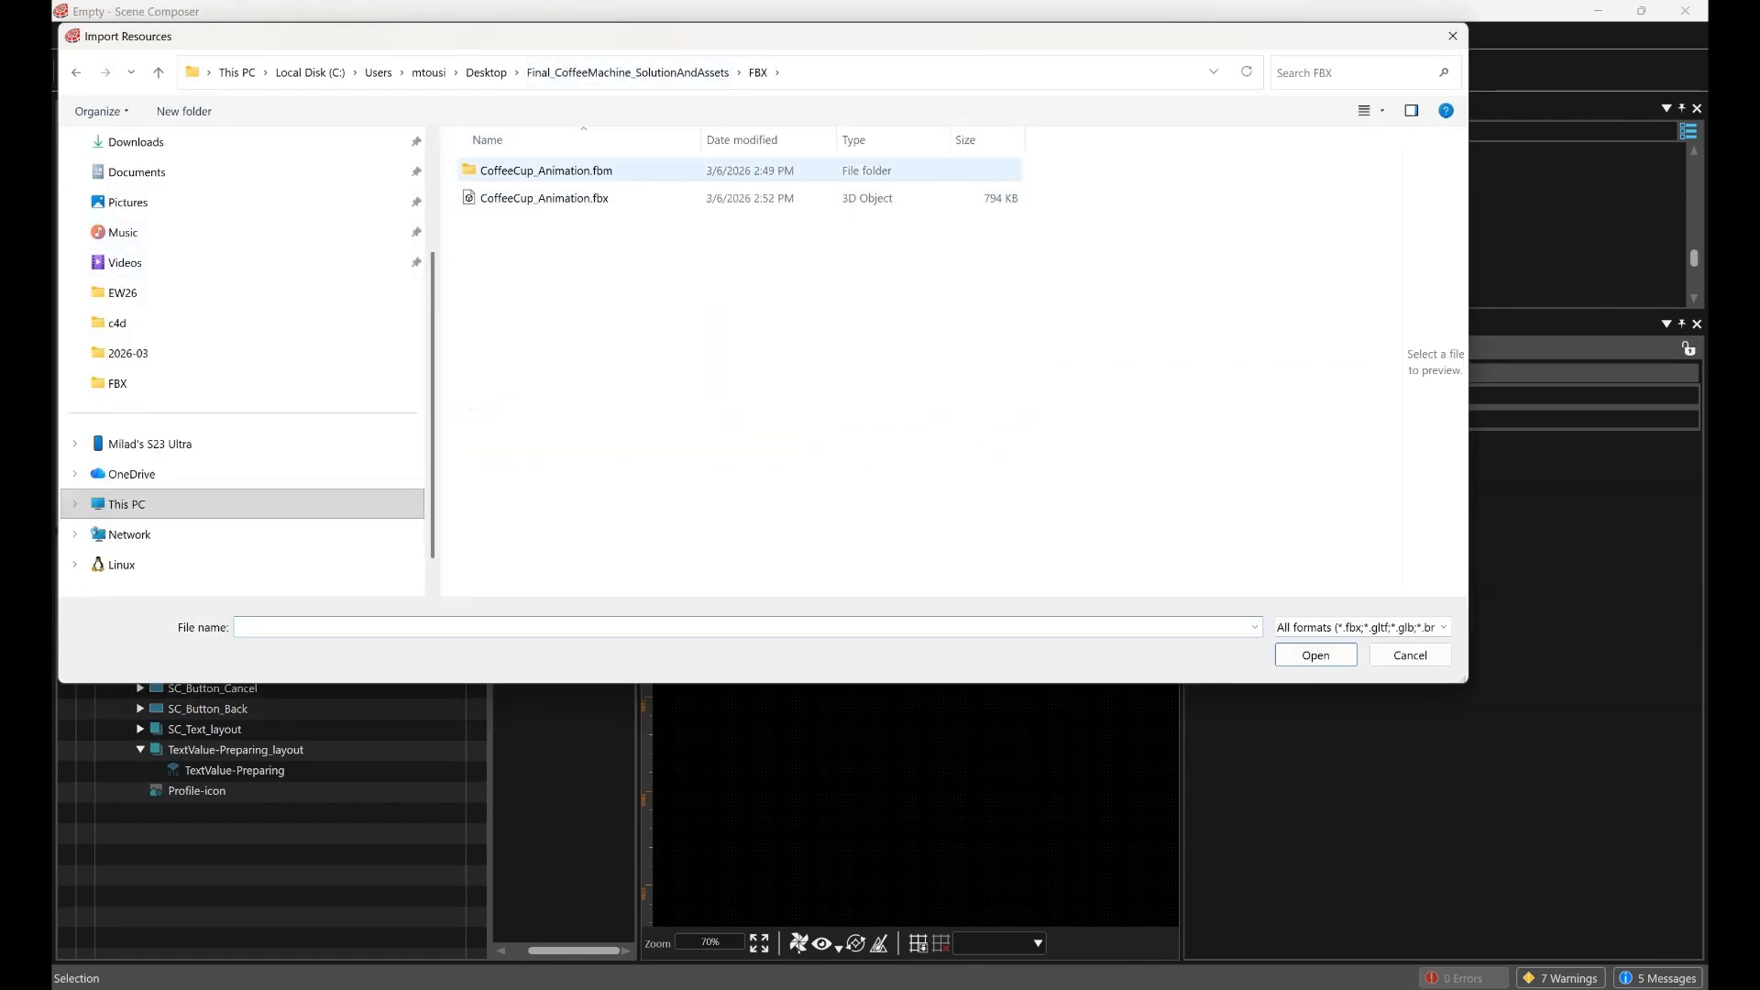
click(550, 198)
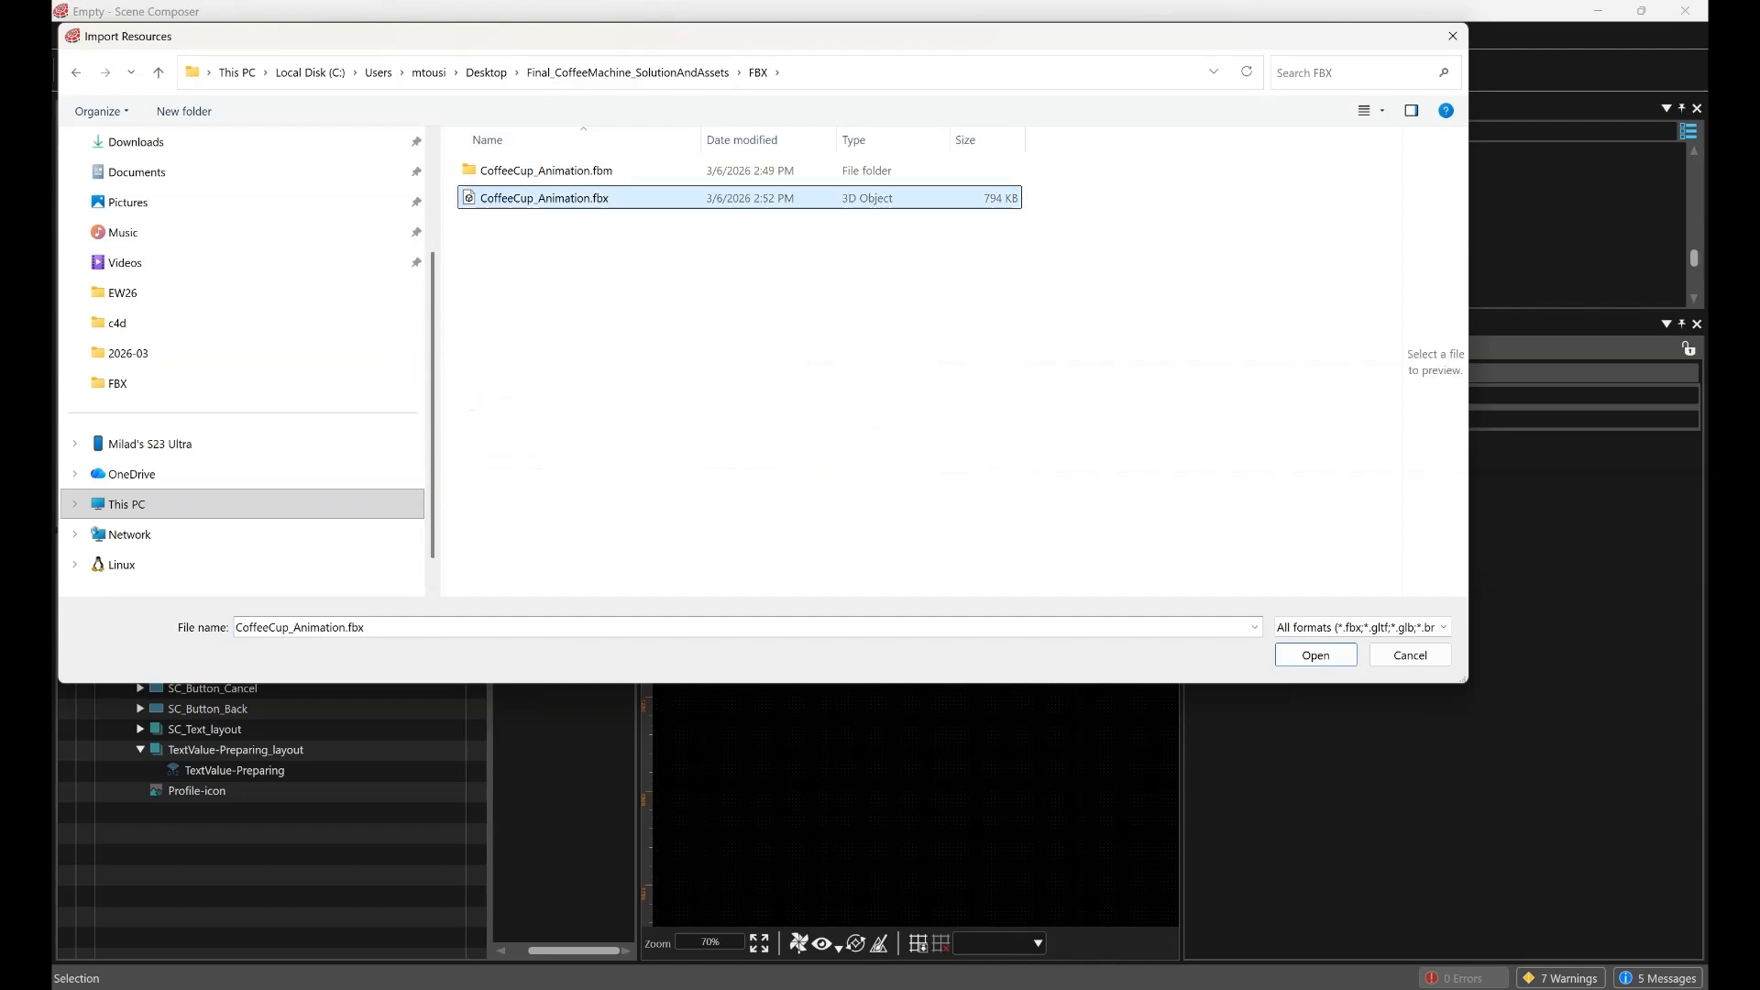
double_click(587, 198)
click(840, 727)
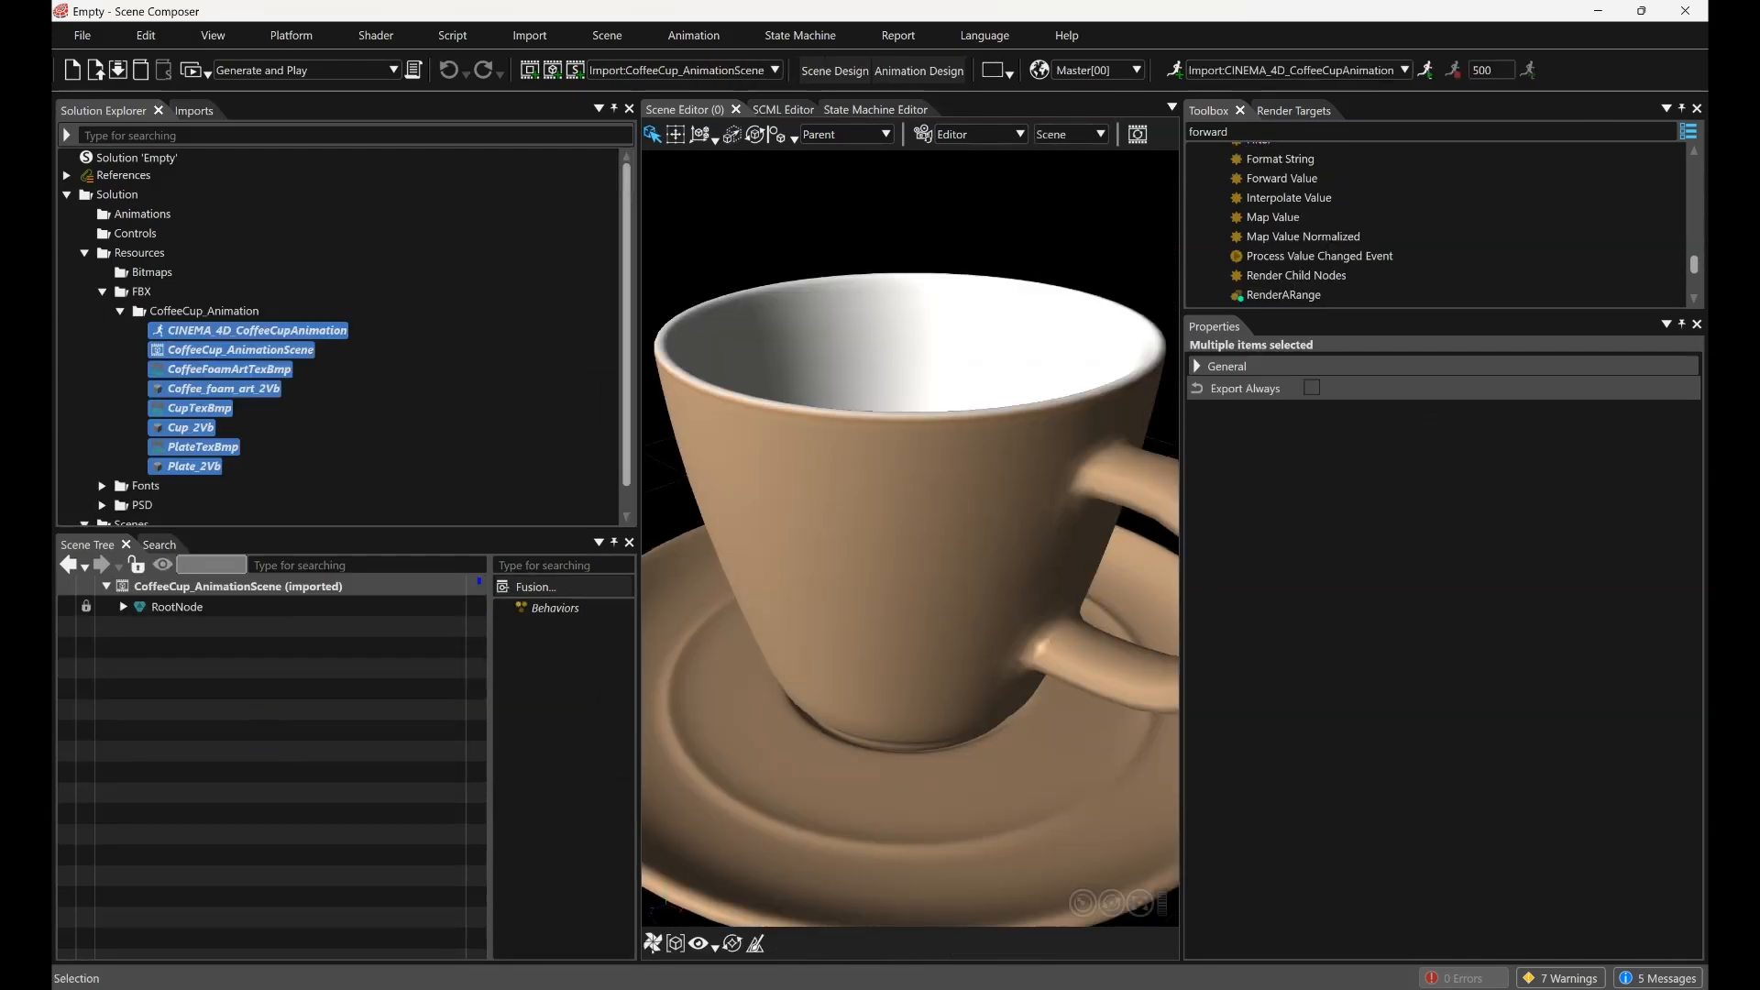
Widen the Scene Editor and play the imported CINEMA_4D_CoffeeCupAnimation on the cup model
drag(638, 587, 478, 586)
scroll(829, 538, down, 6)
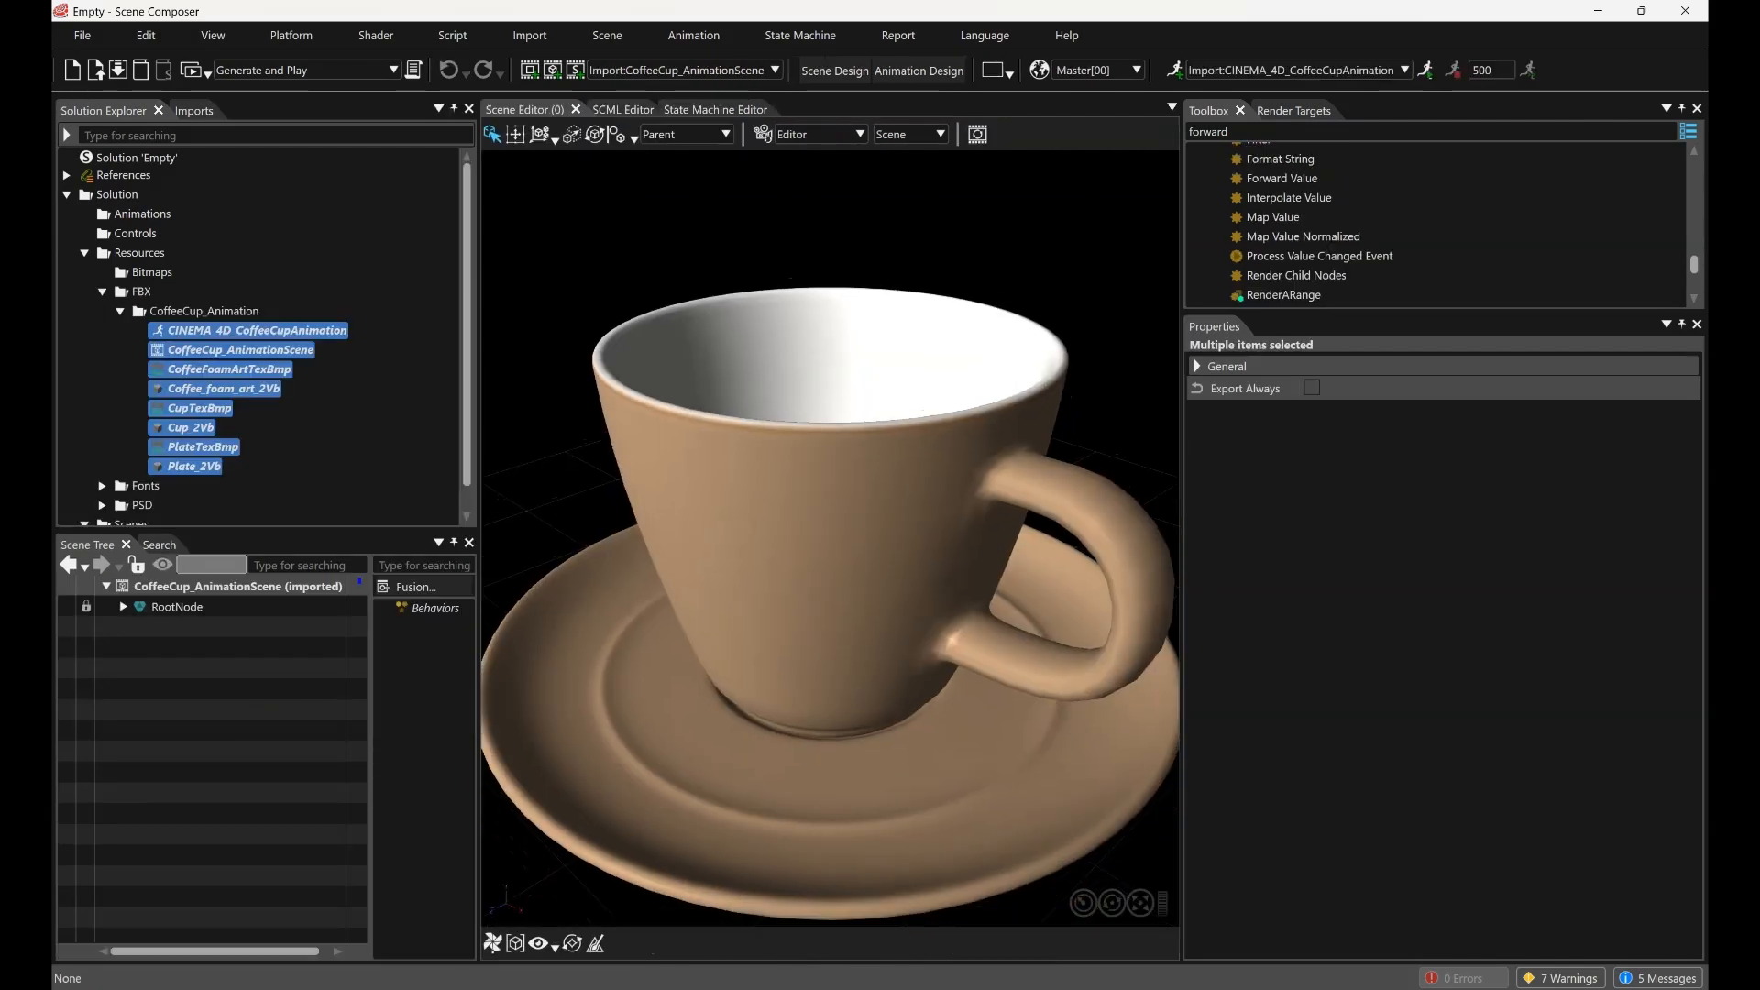
scroll(1435, 225, down, 1)
click(1426, 69)
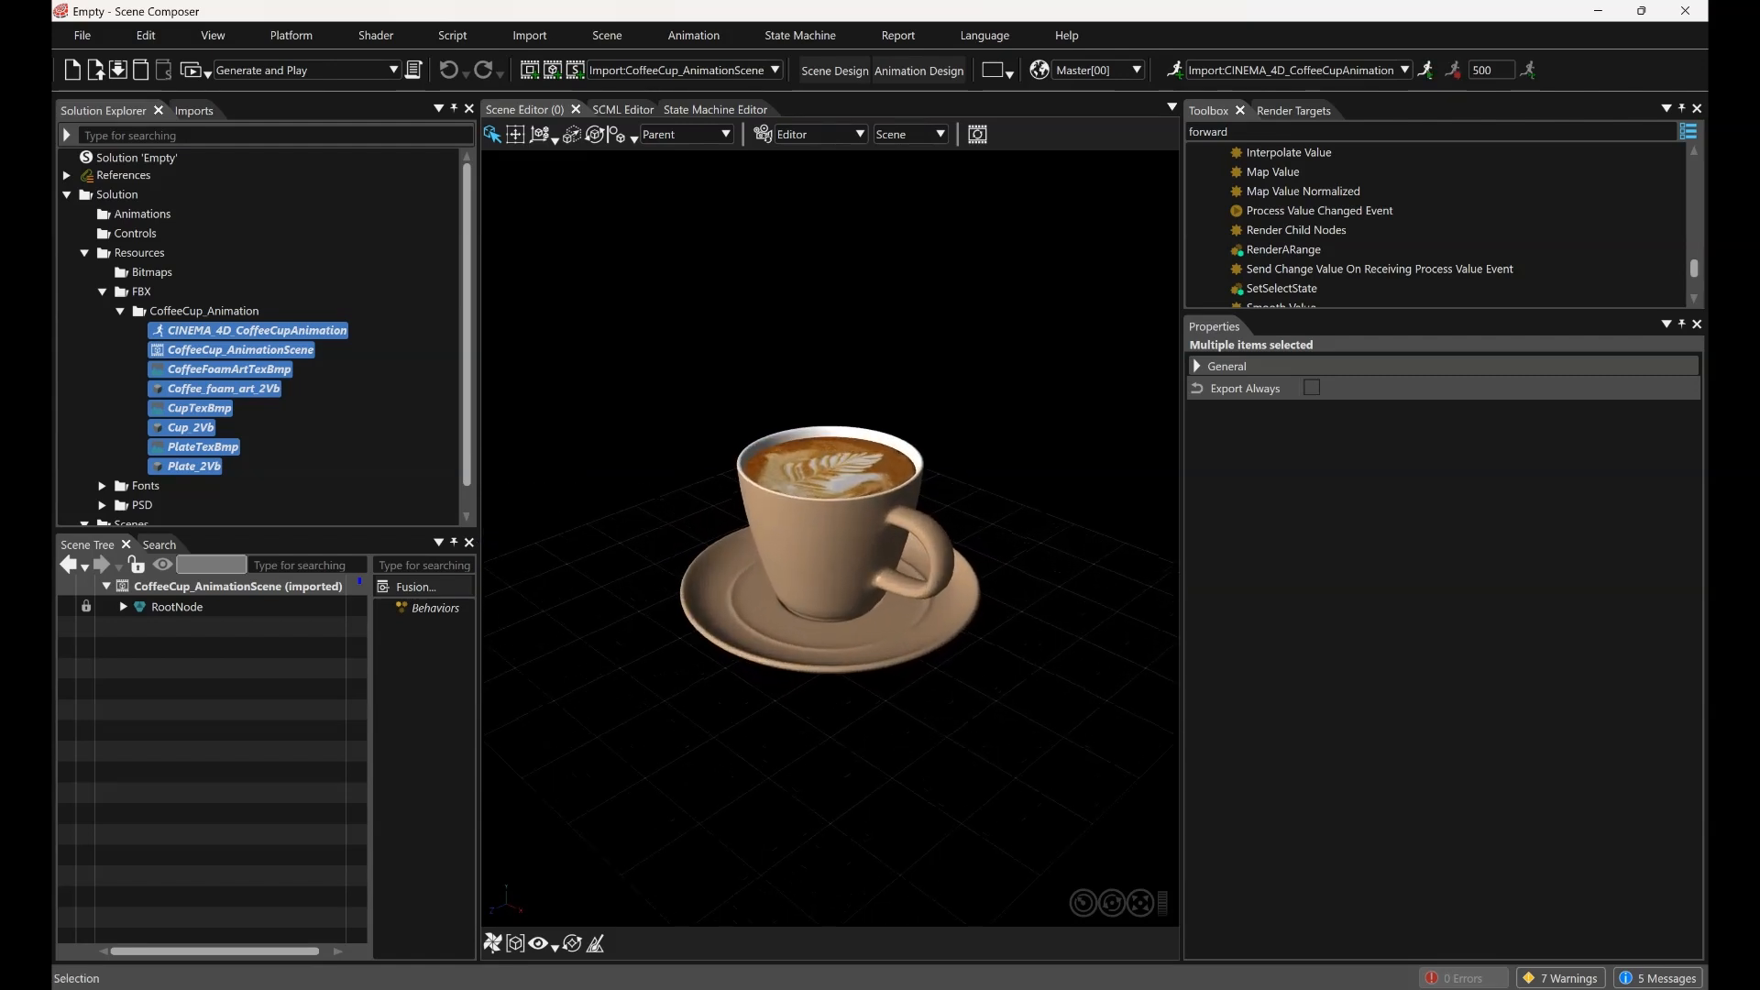
Add an editable CoffeeCup_AnimationScene to the solution's Scenes folder from the imported scene template
right_click(265, 587)
key(Escape)
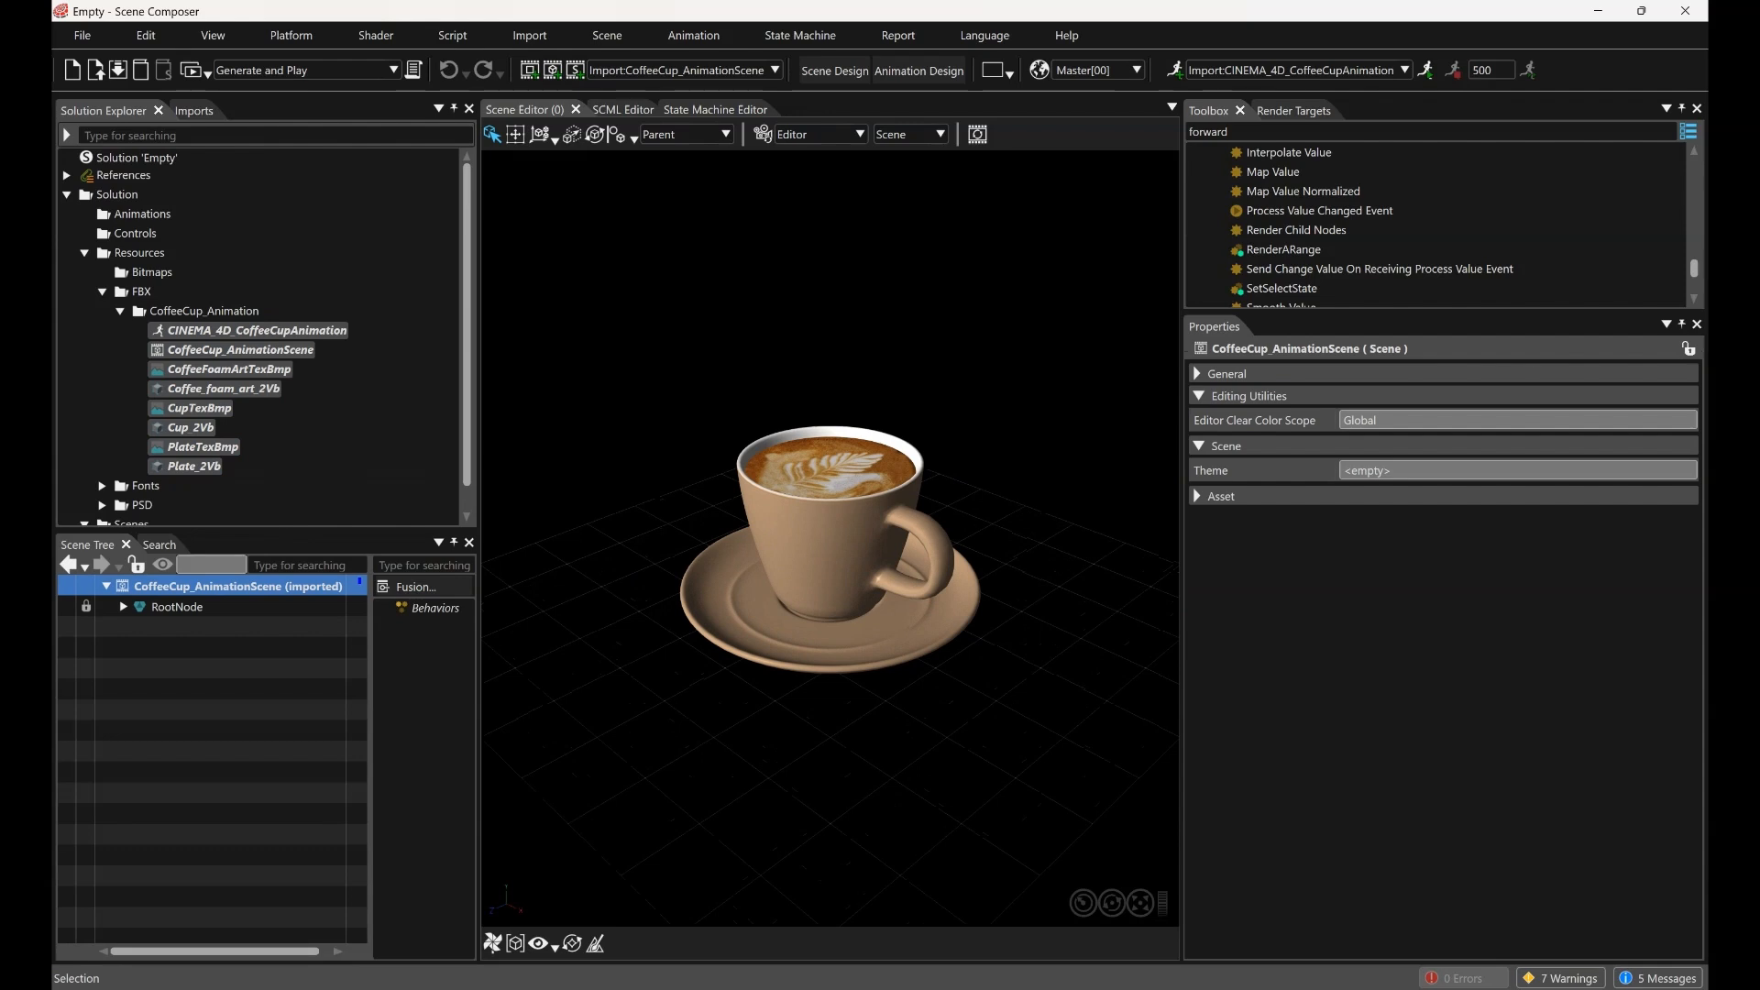
right_click(259, 587)
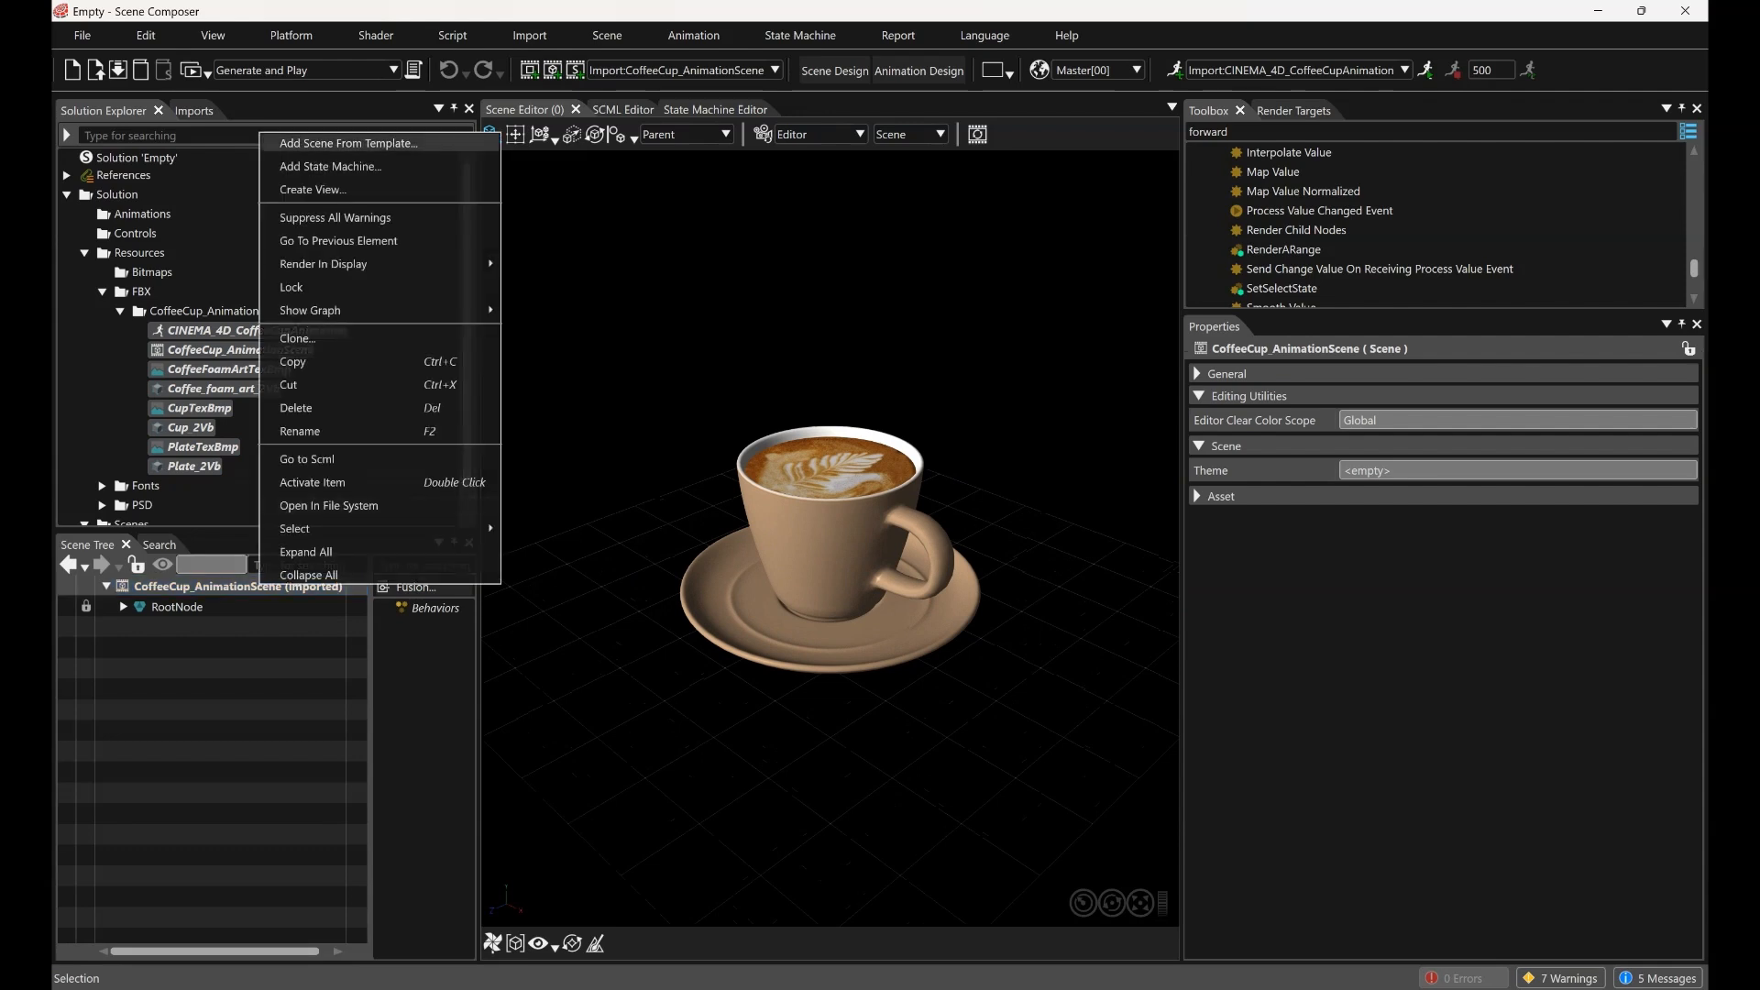
click(358, 143)
click(836, 739)
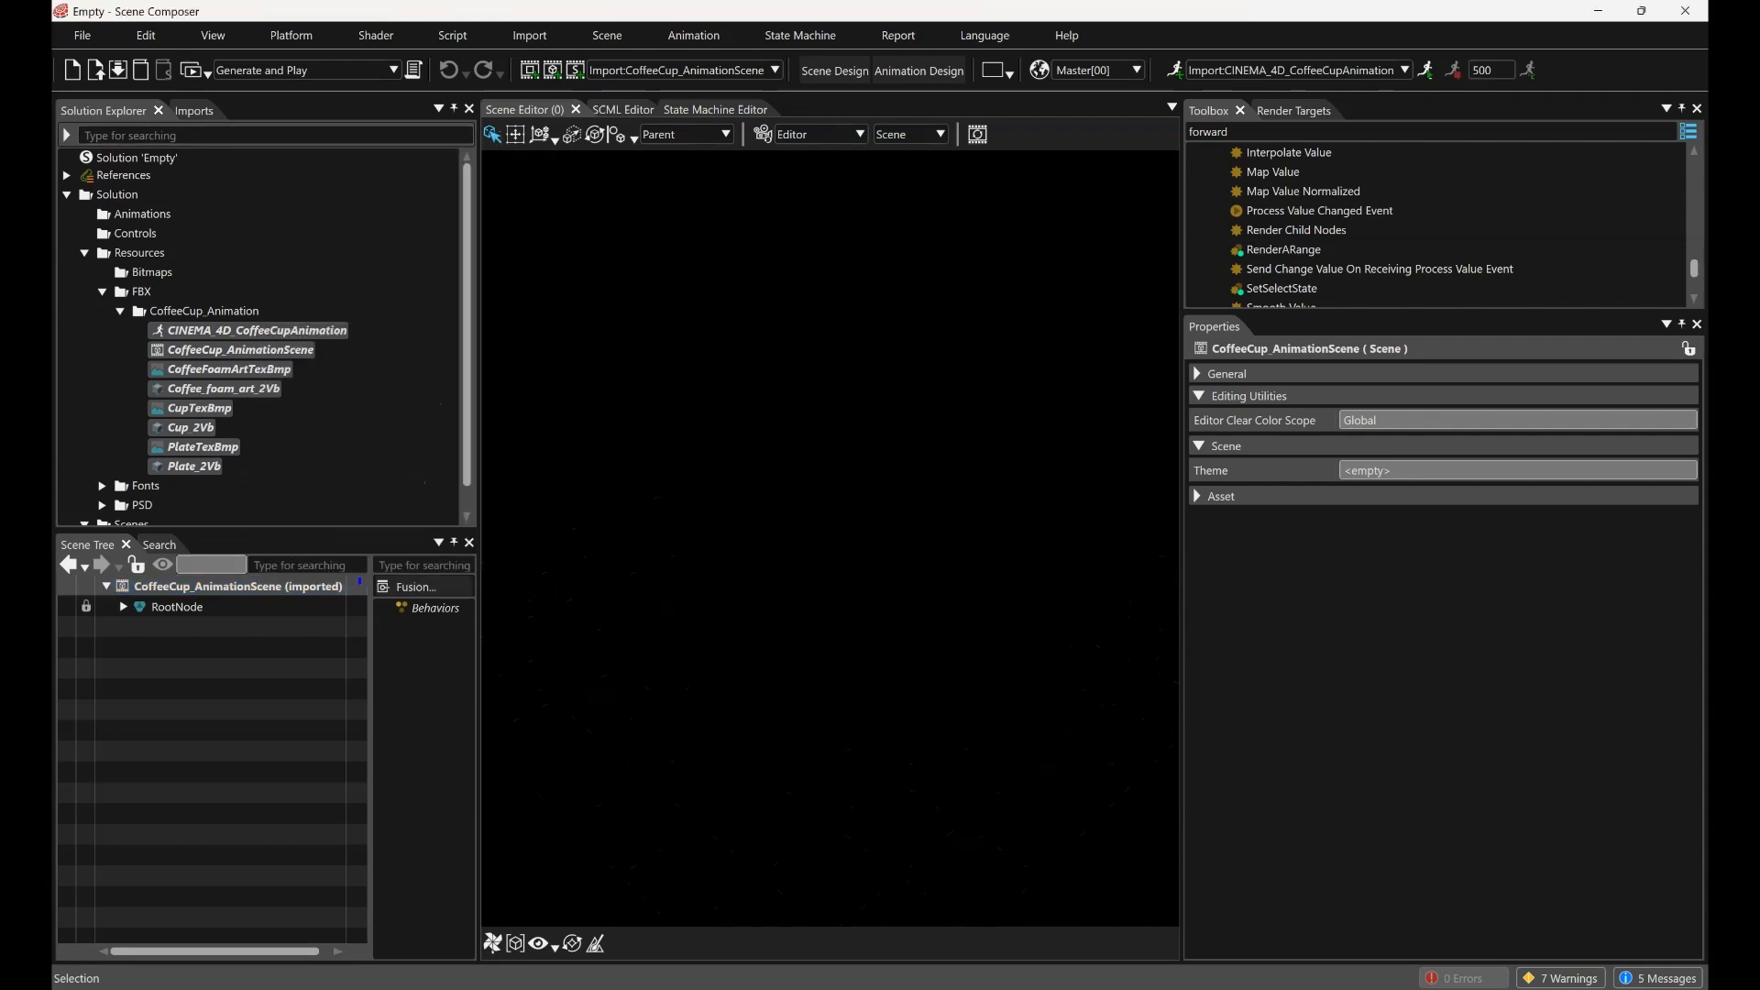
Add CINEMA_4D_CoffeeCupAnimation to the Animations folder from the imported template, with all three animated properties included
click(248, 303)
right_click(251, 303)
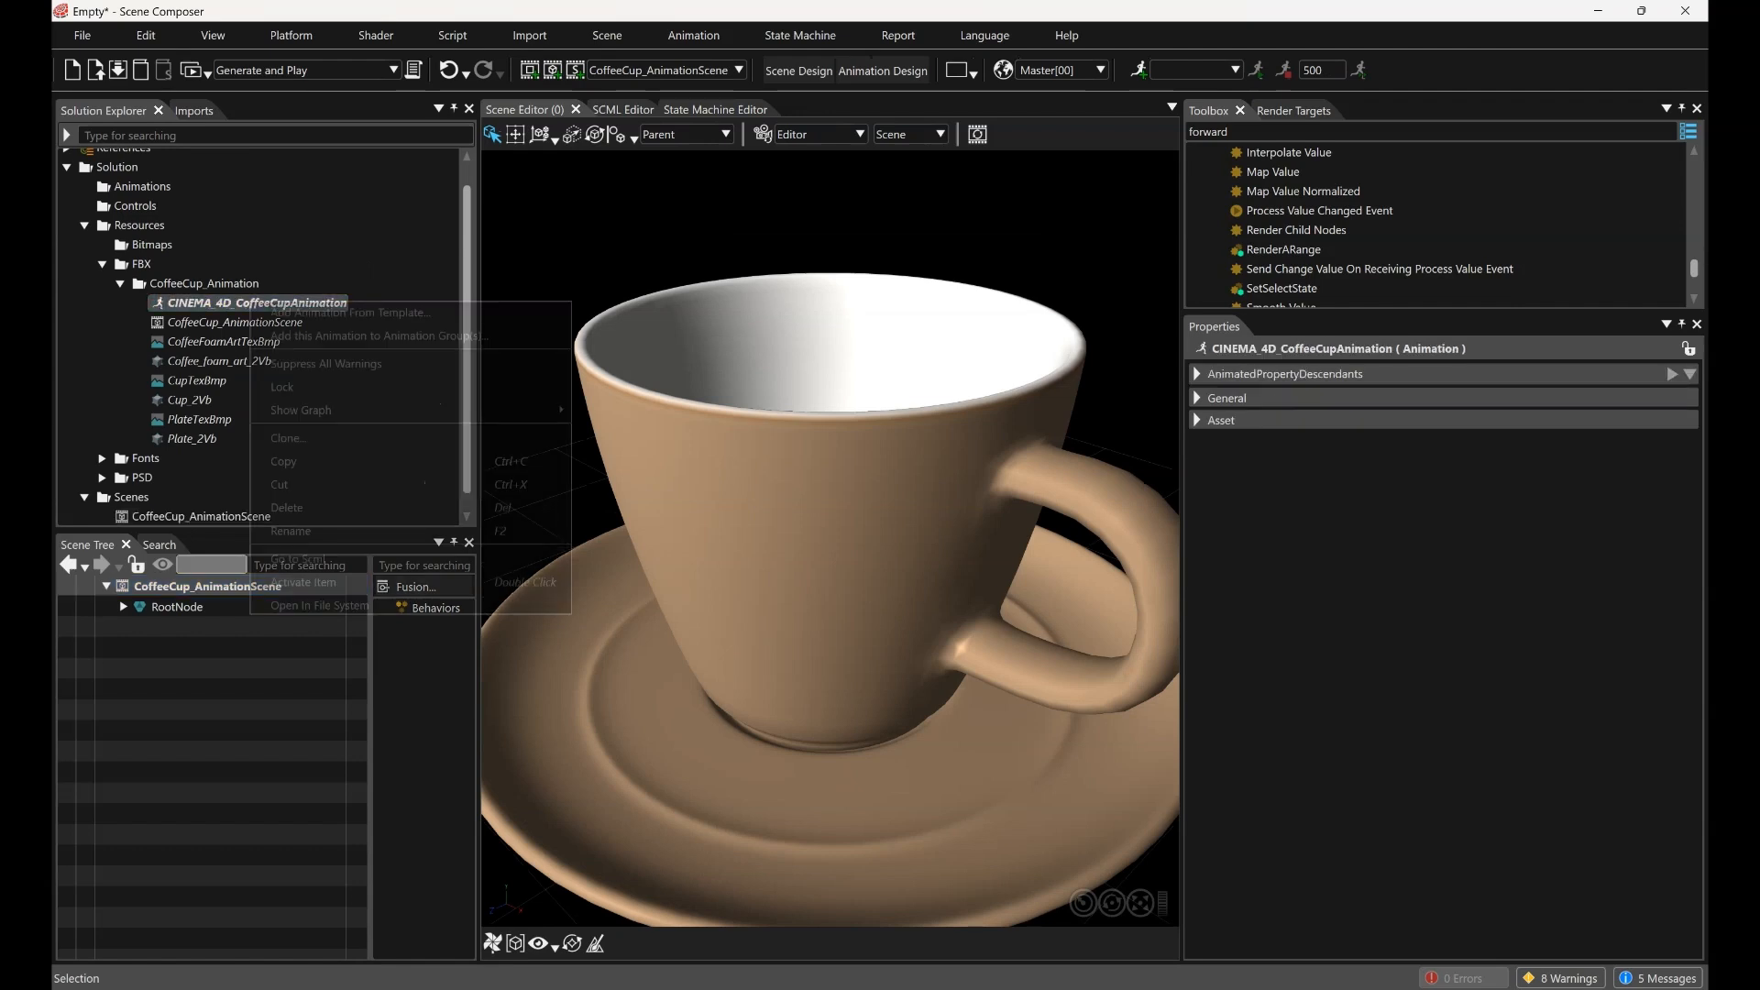
click(302, 313)
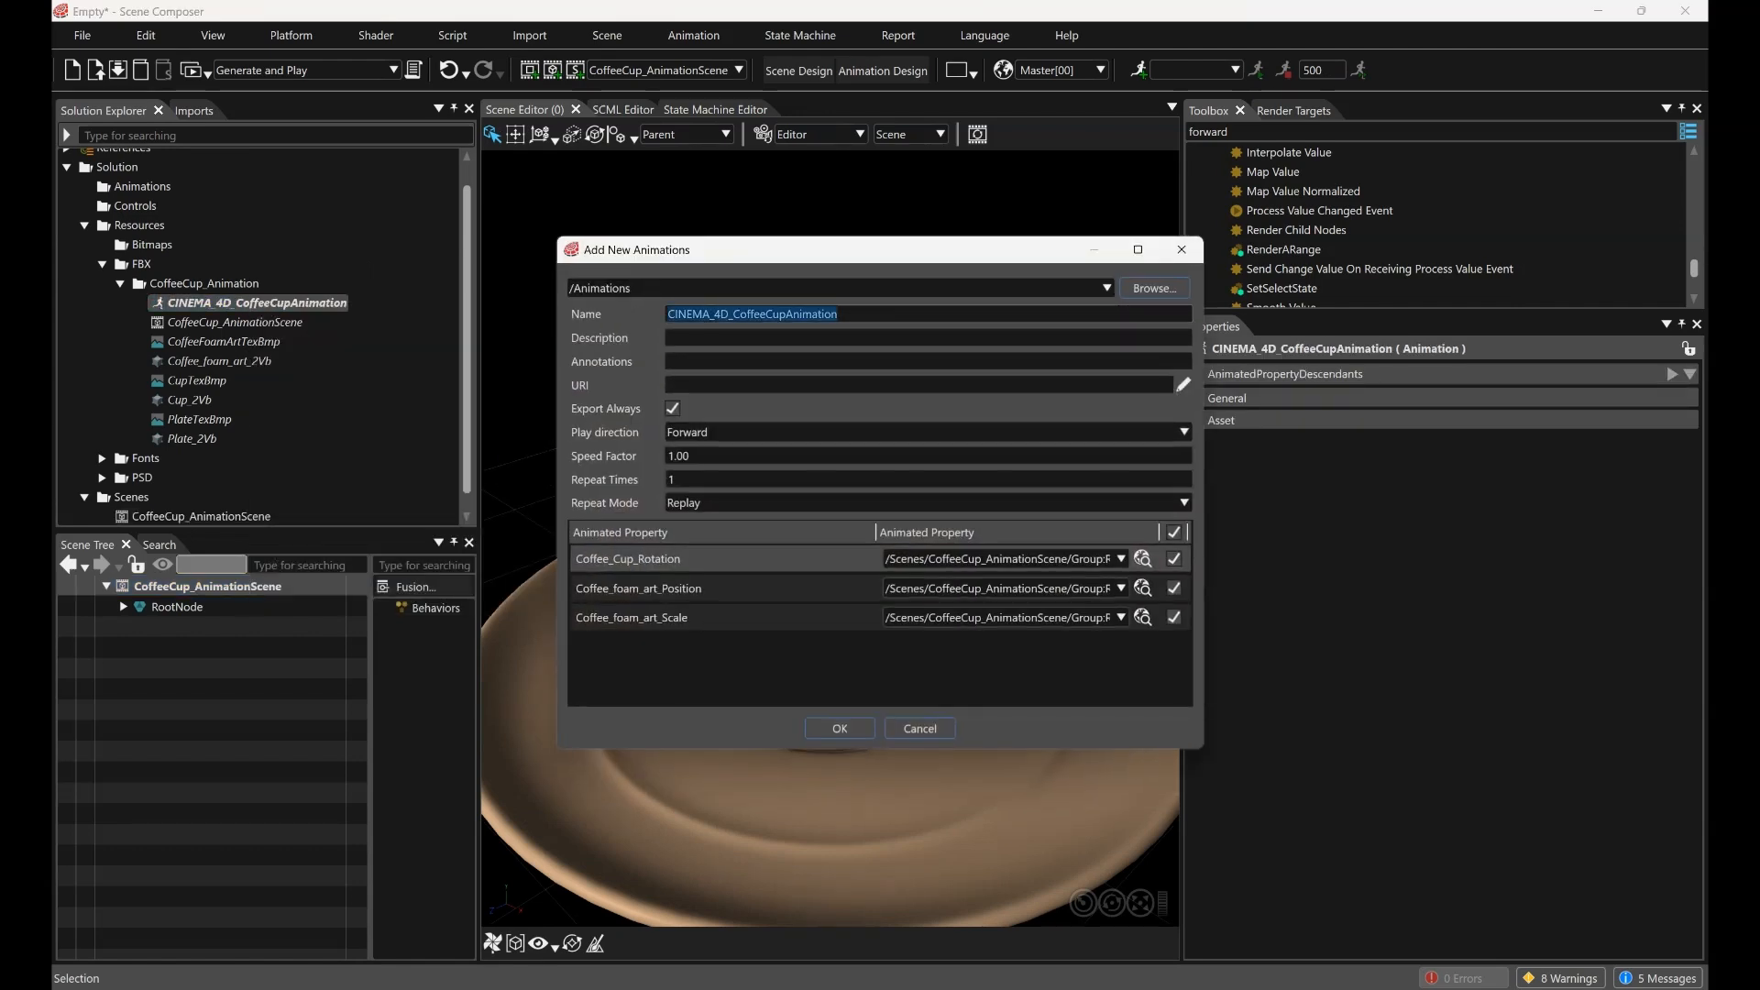
click(839, 728)
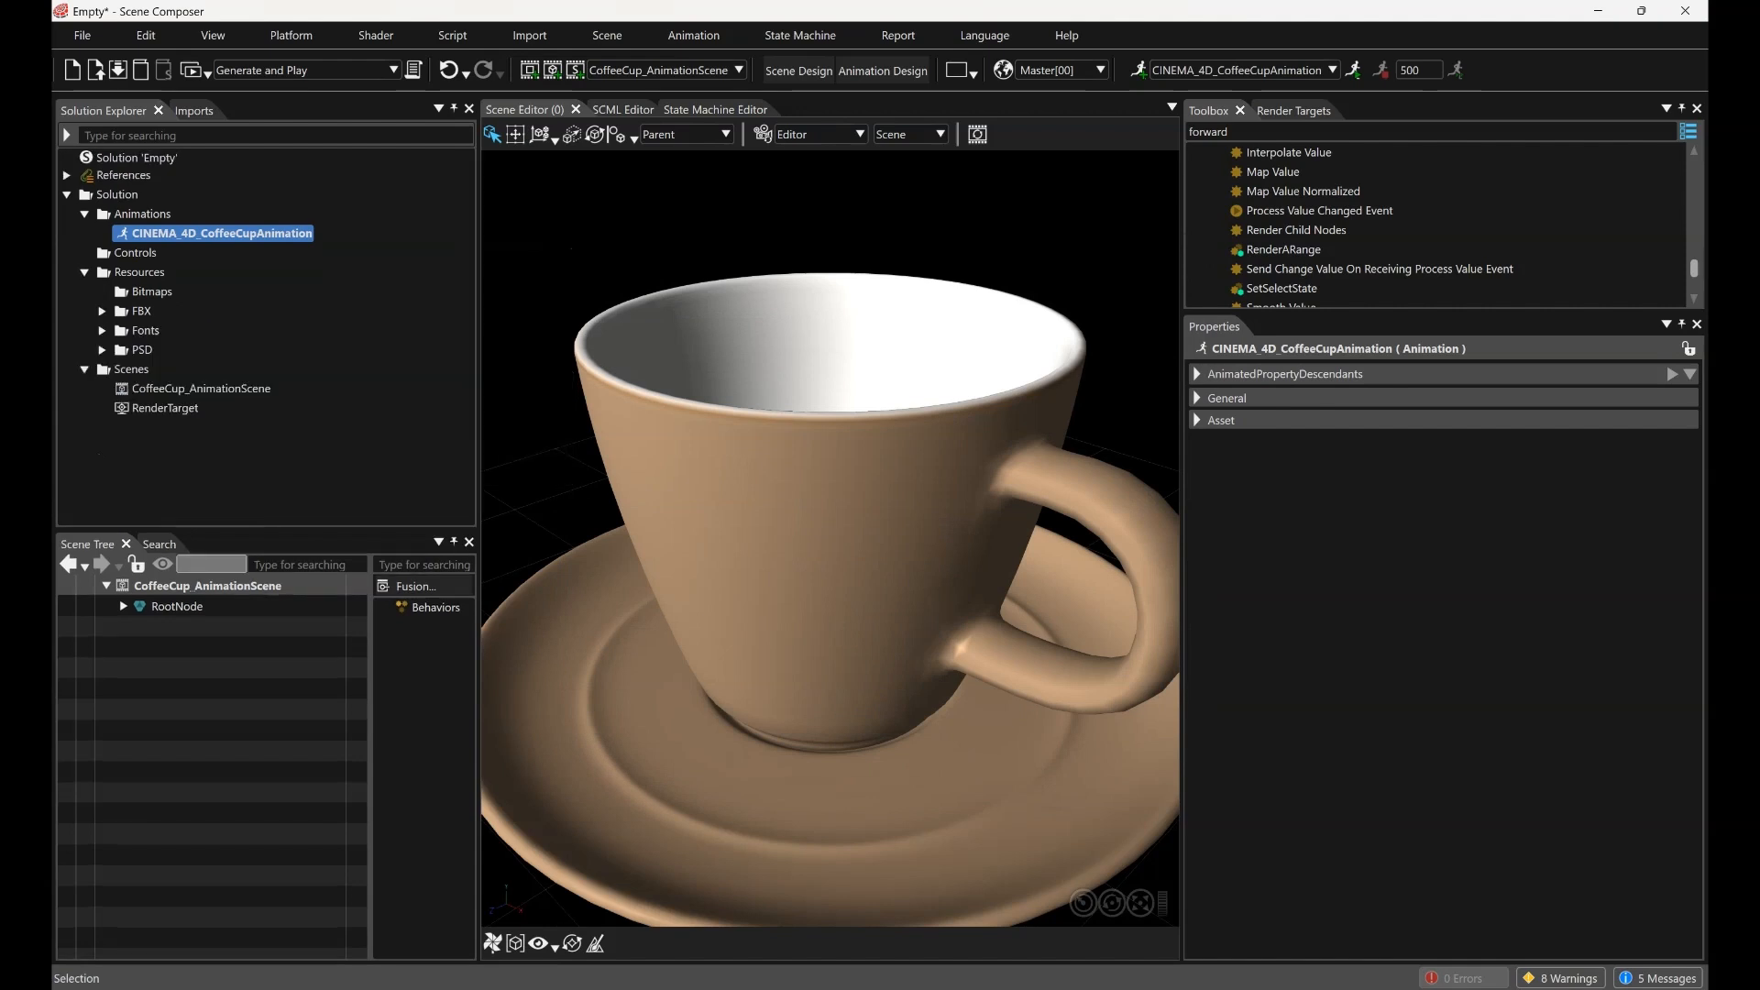
Assign the Camera under CameraRig in CoffeeCup_AnimationScene to the display's RenderTarget
click(200, 389)
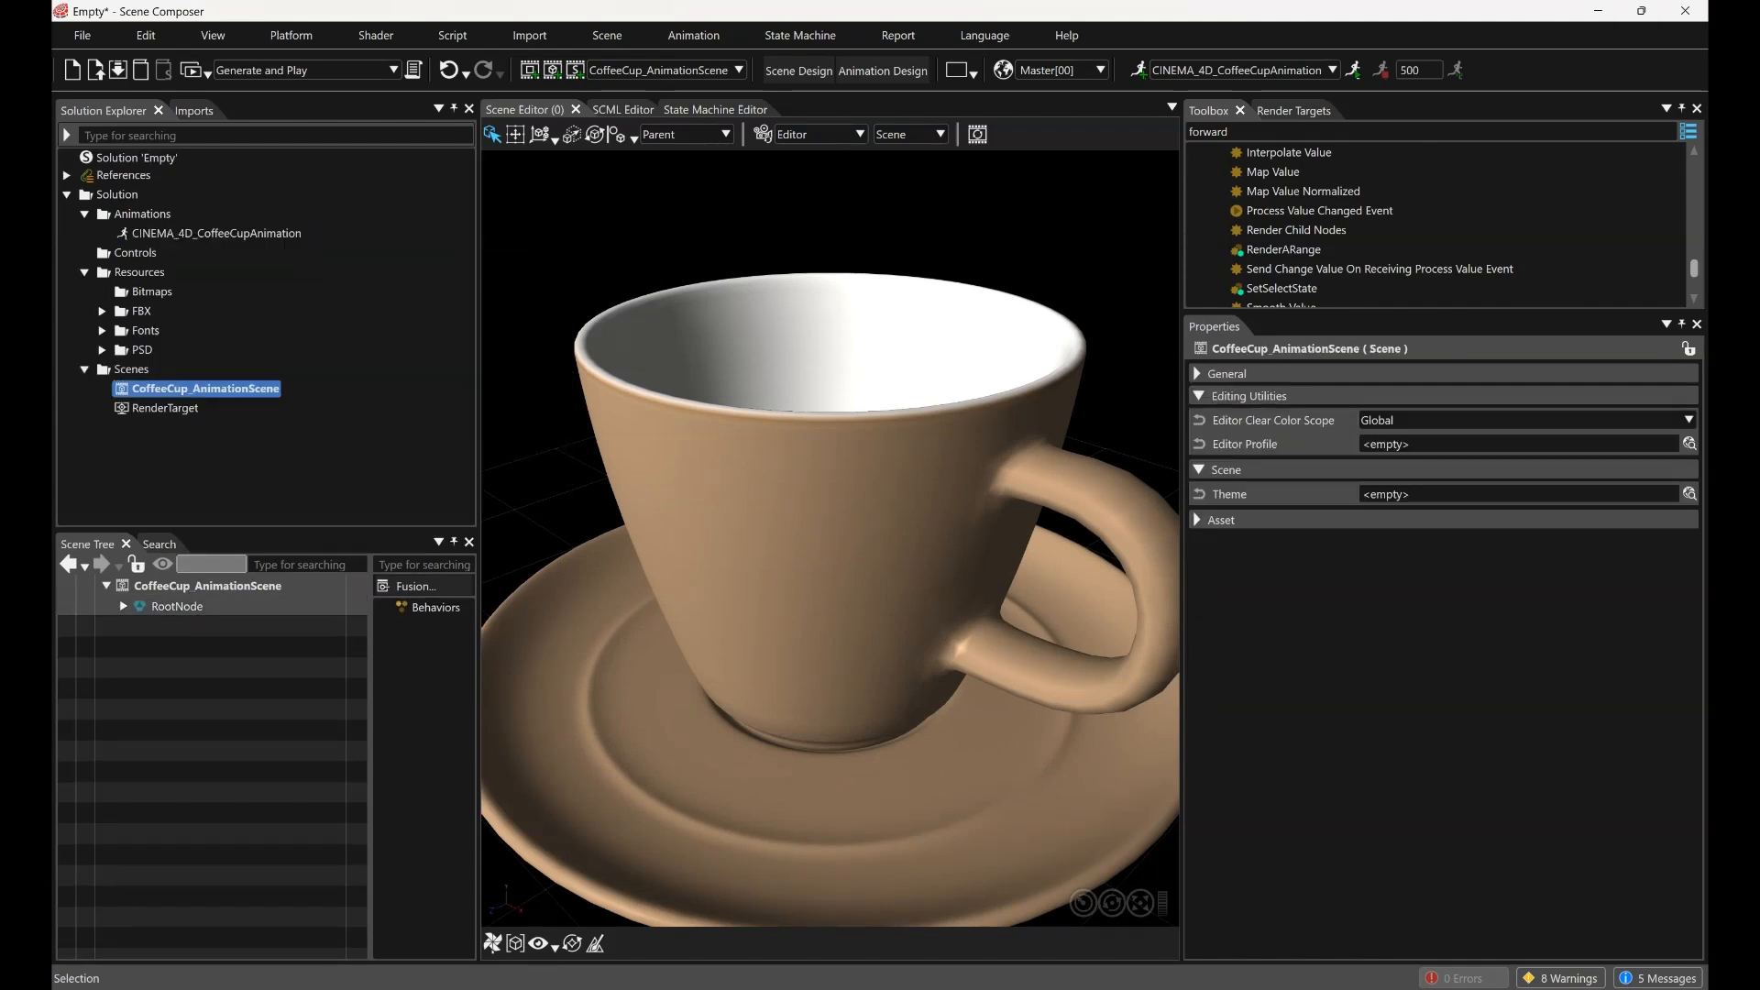
click(141, 647)
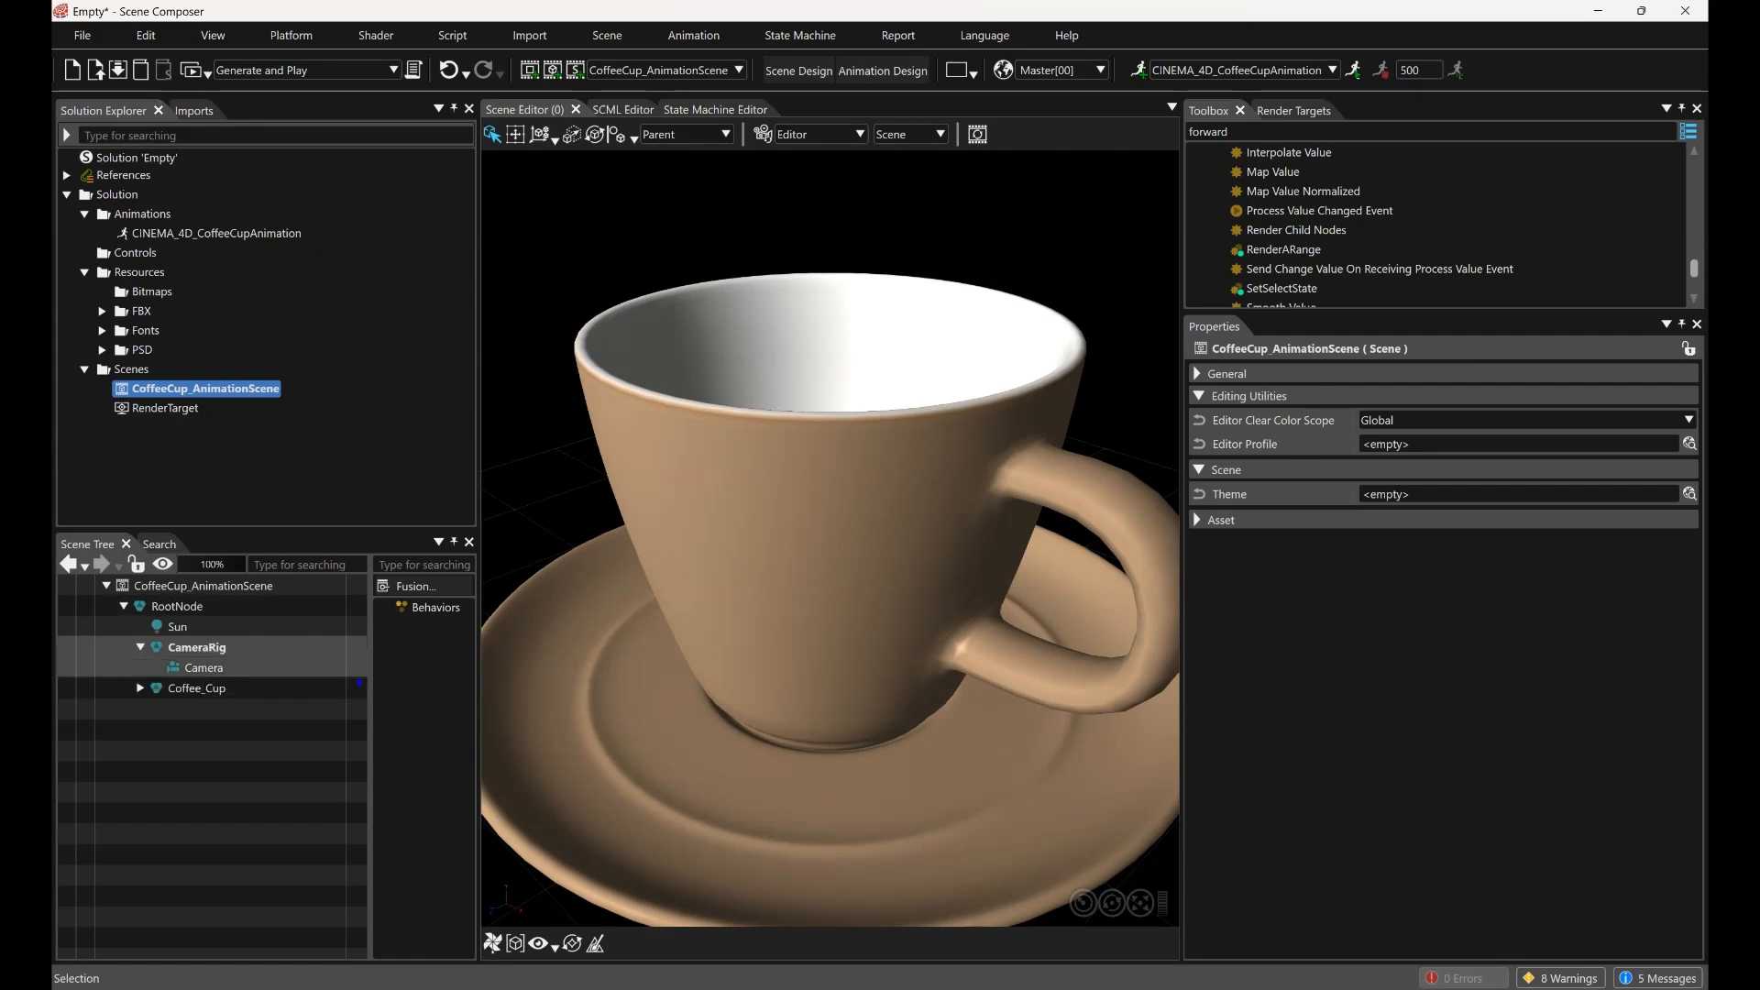
click(1293, 111)
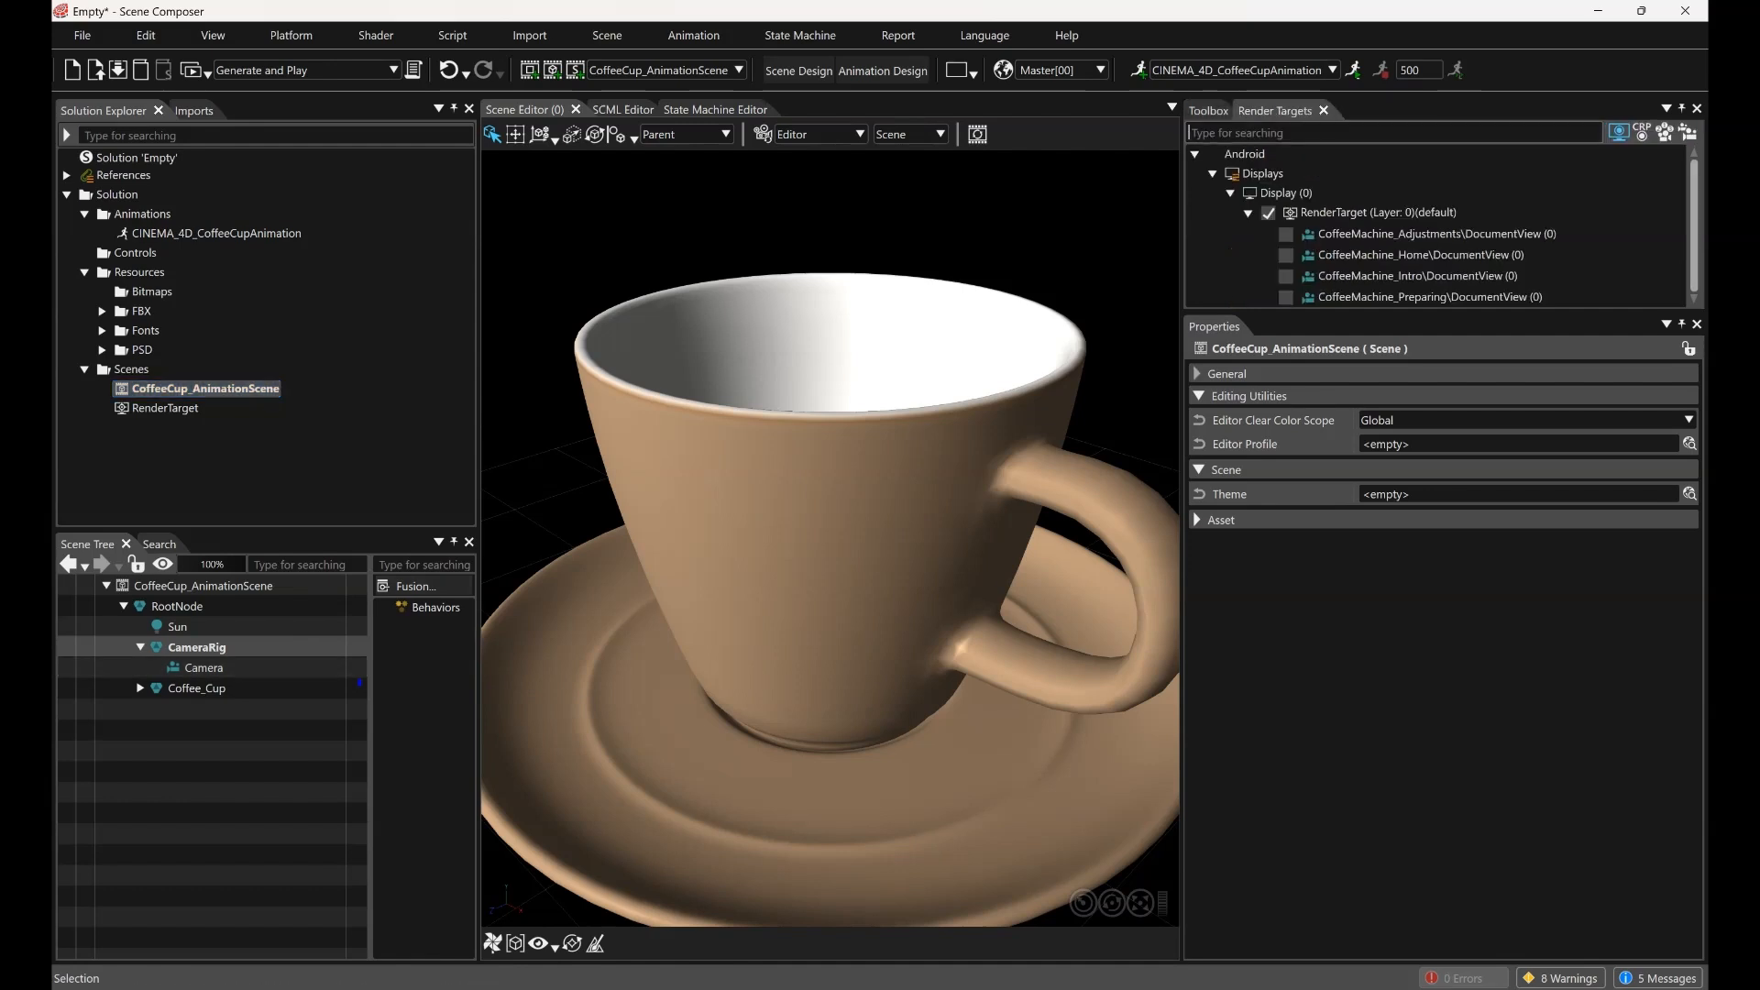
drag(1430, 313, 1430, 483)
click(204, 668)
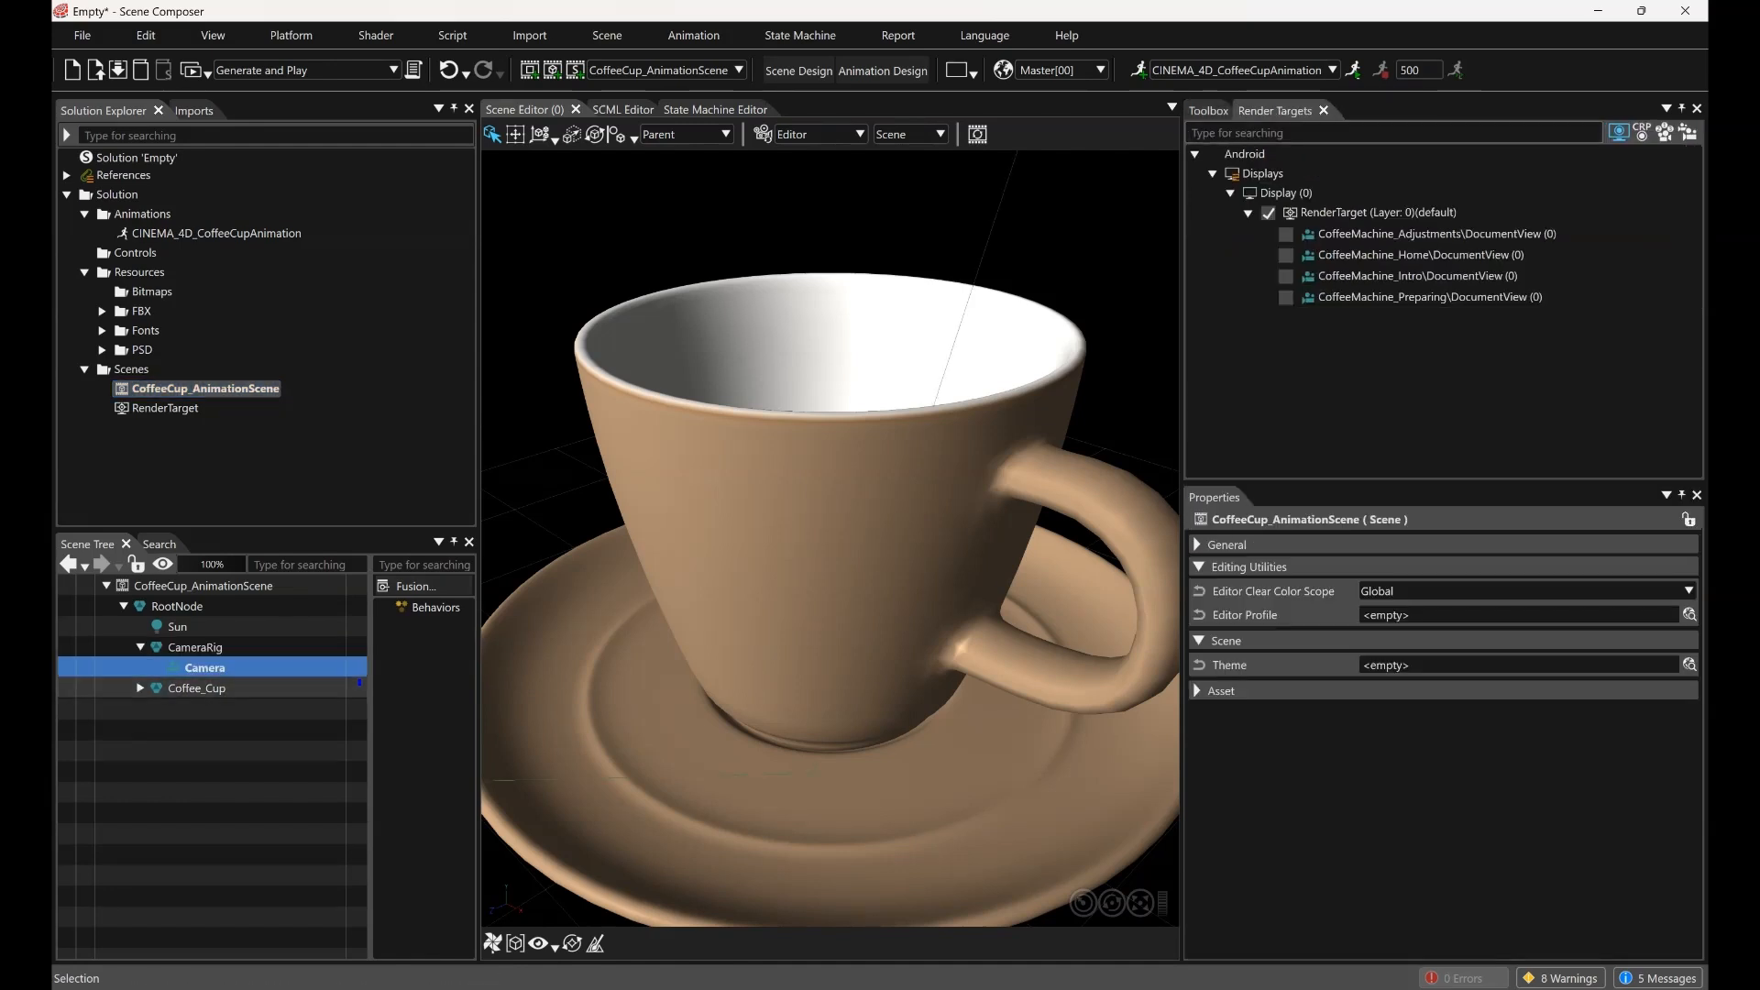
drag(204, 668, 1338, 212)
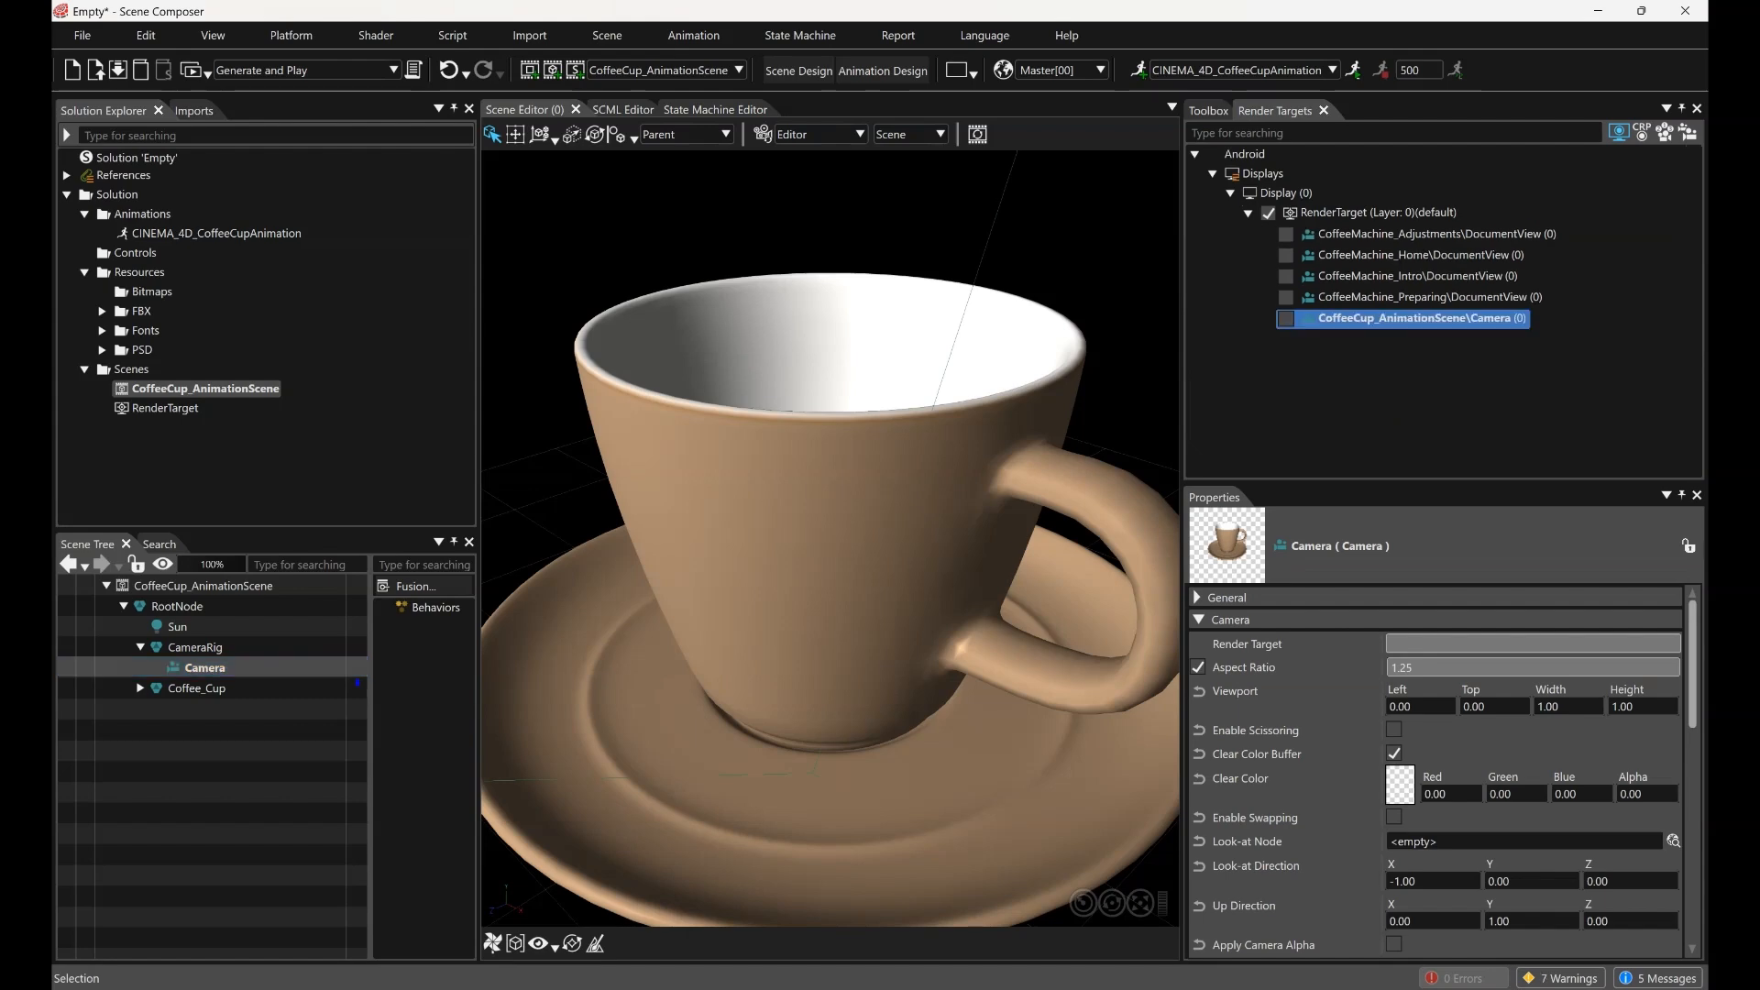
Open the Display (0) preview, enable the CoffeeCup_AnimationScene camera in it, and enlarge the preview area
double_click(1285, 193)
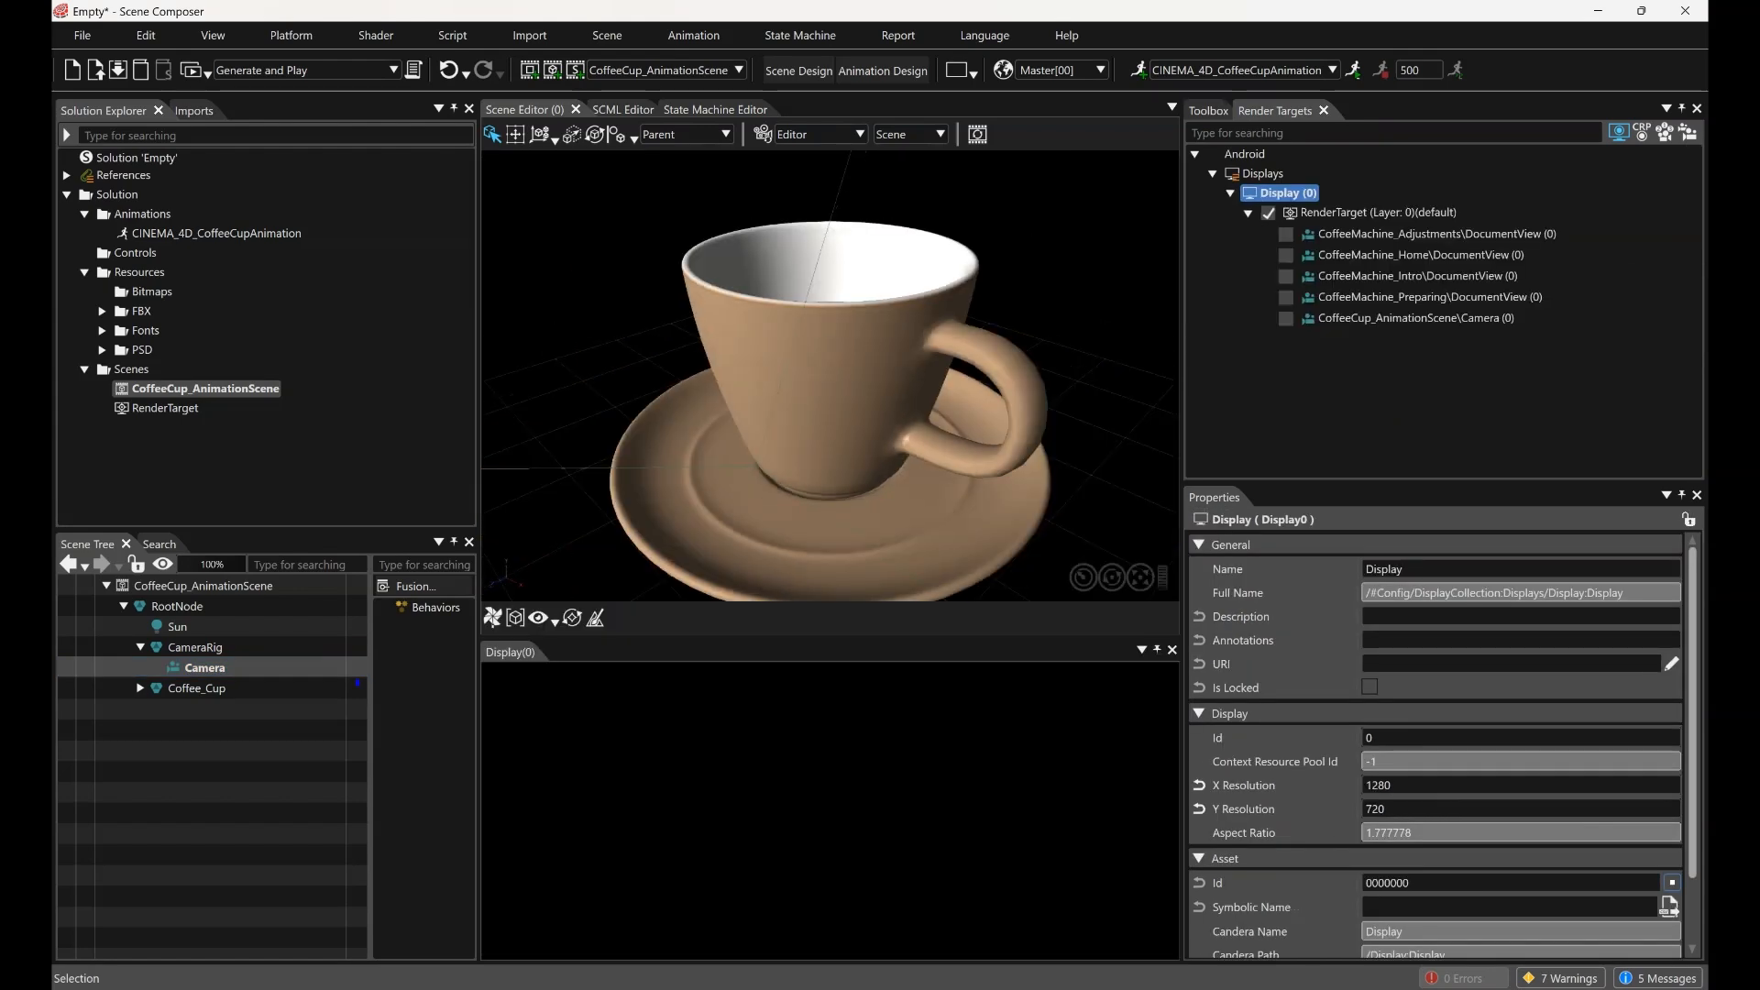
click(1286, 319)
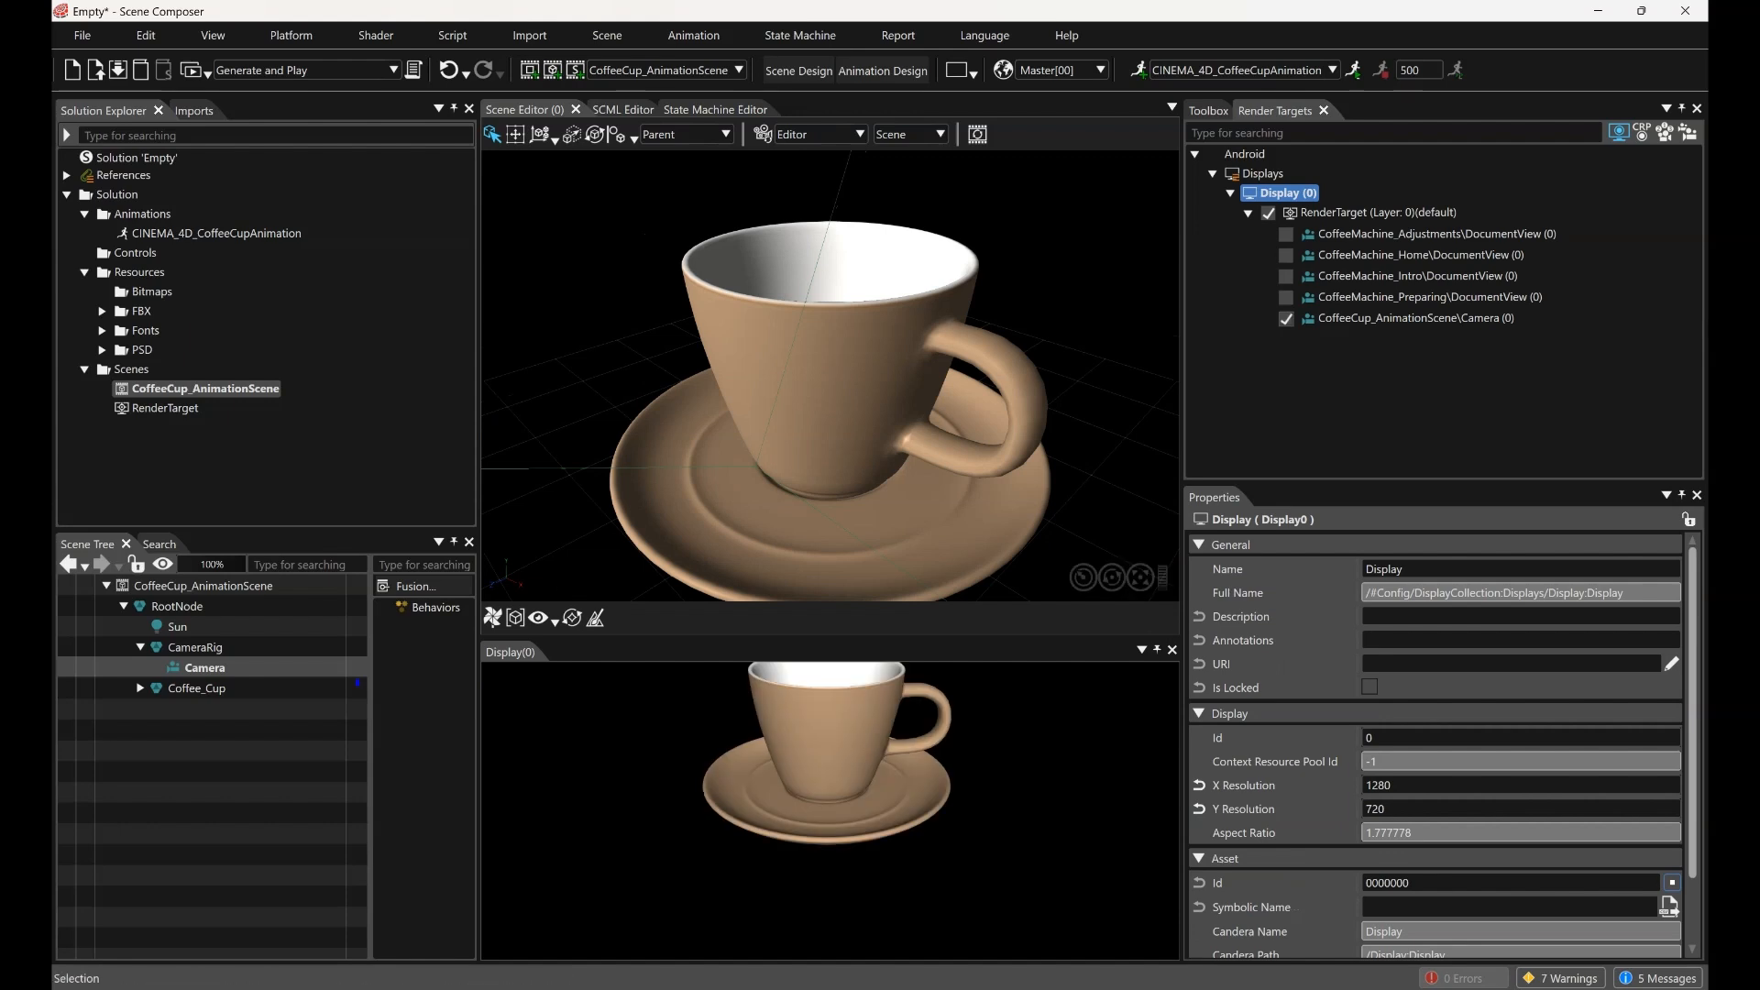
drag(830, 637, 829, 525)
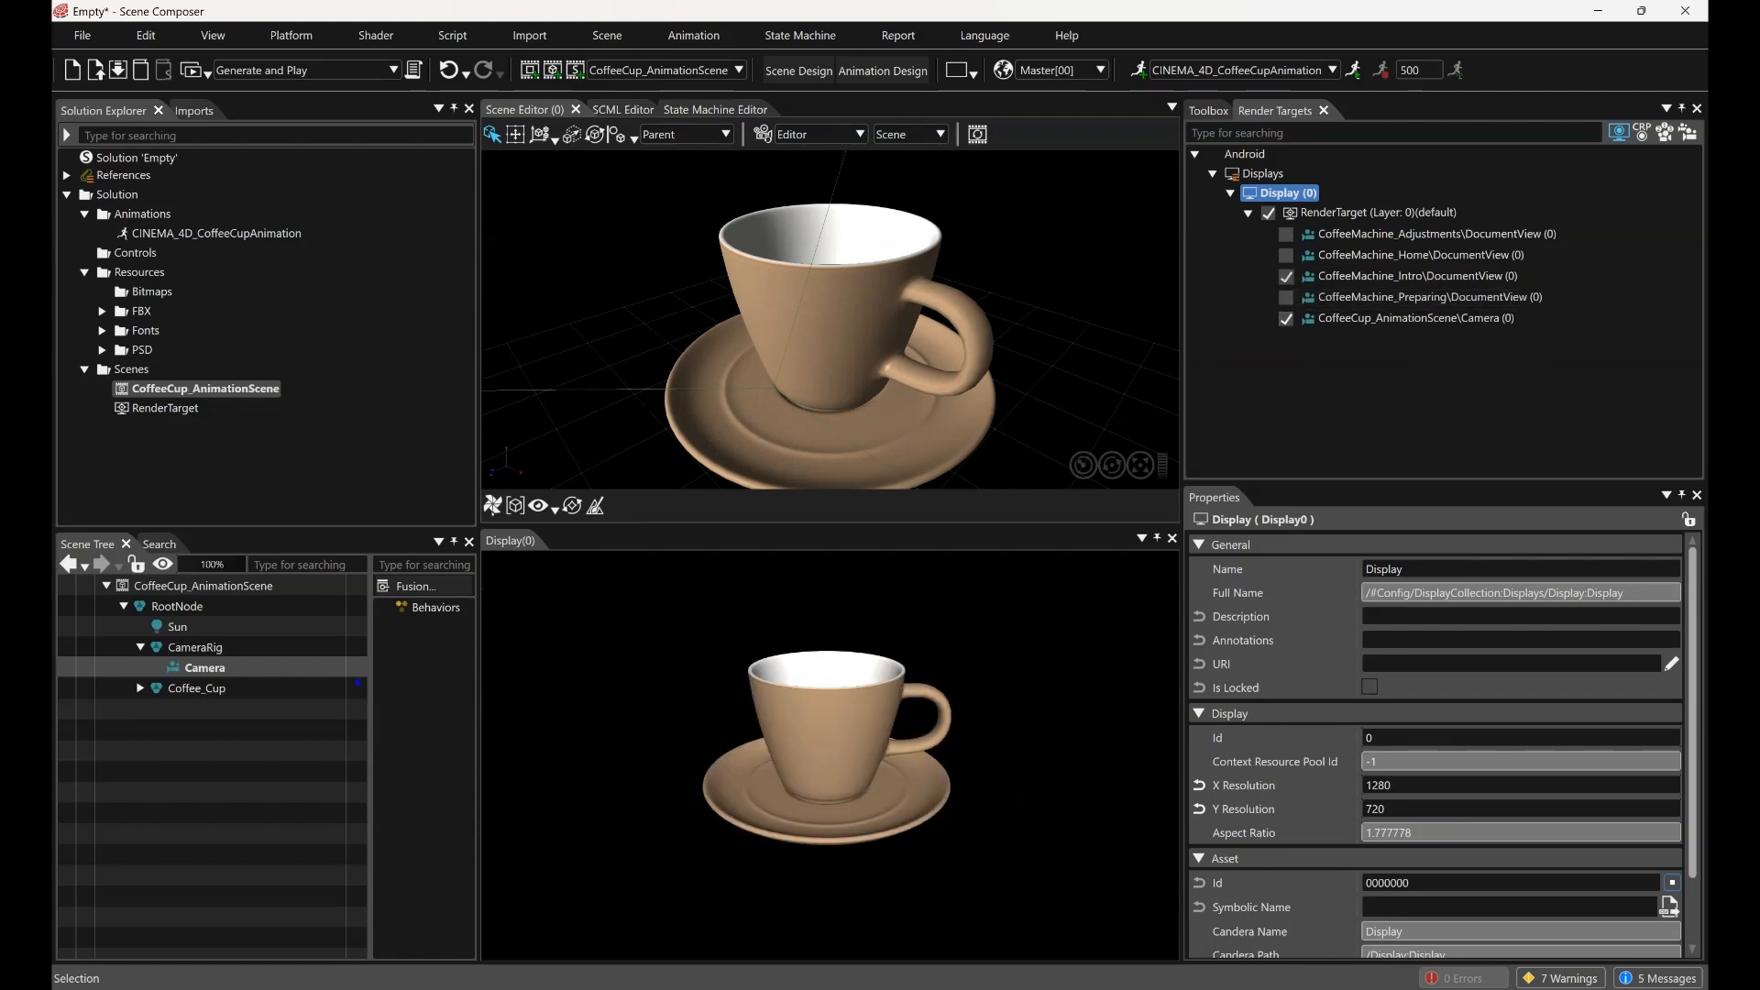
Disable swapping on the enabled CoffeeMachine_Preparing camera; for the cup camera, enable swapping and disable Clear Color Buffer
click(1430, 298)
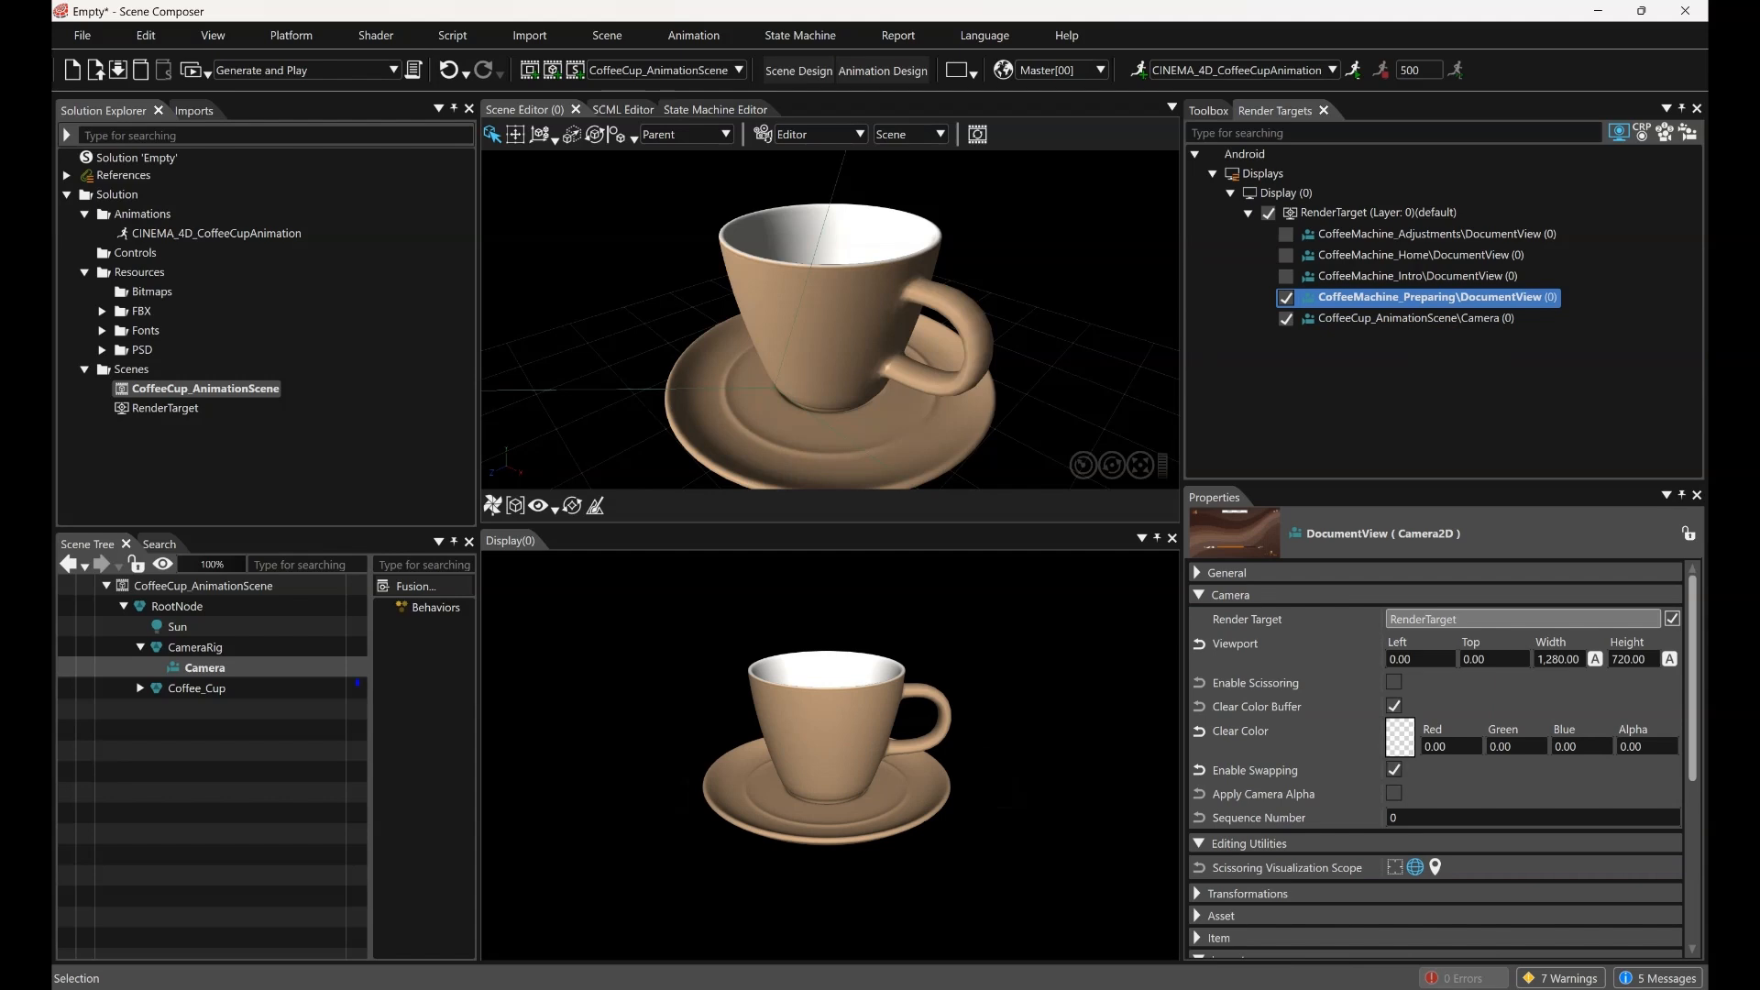
click(1394, 770)
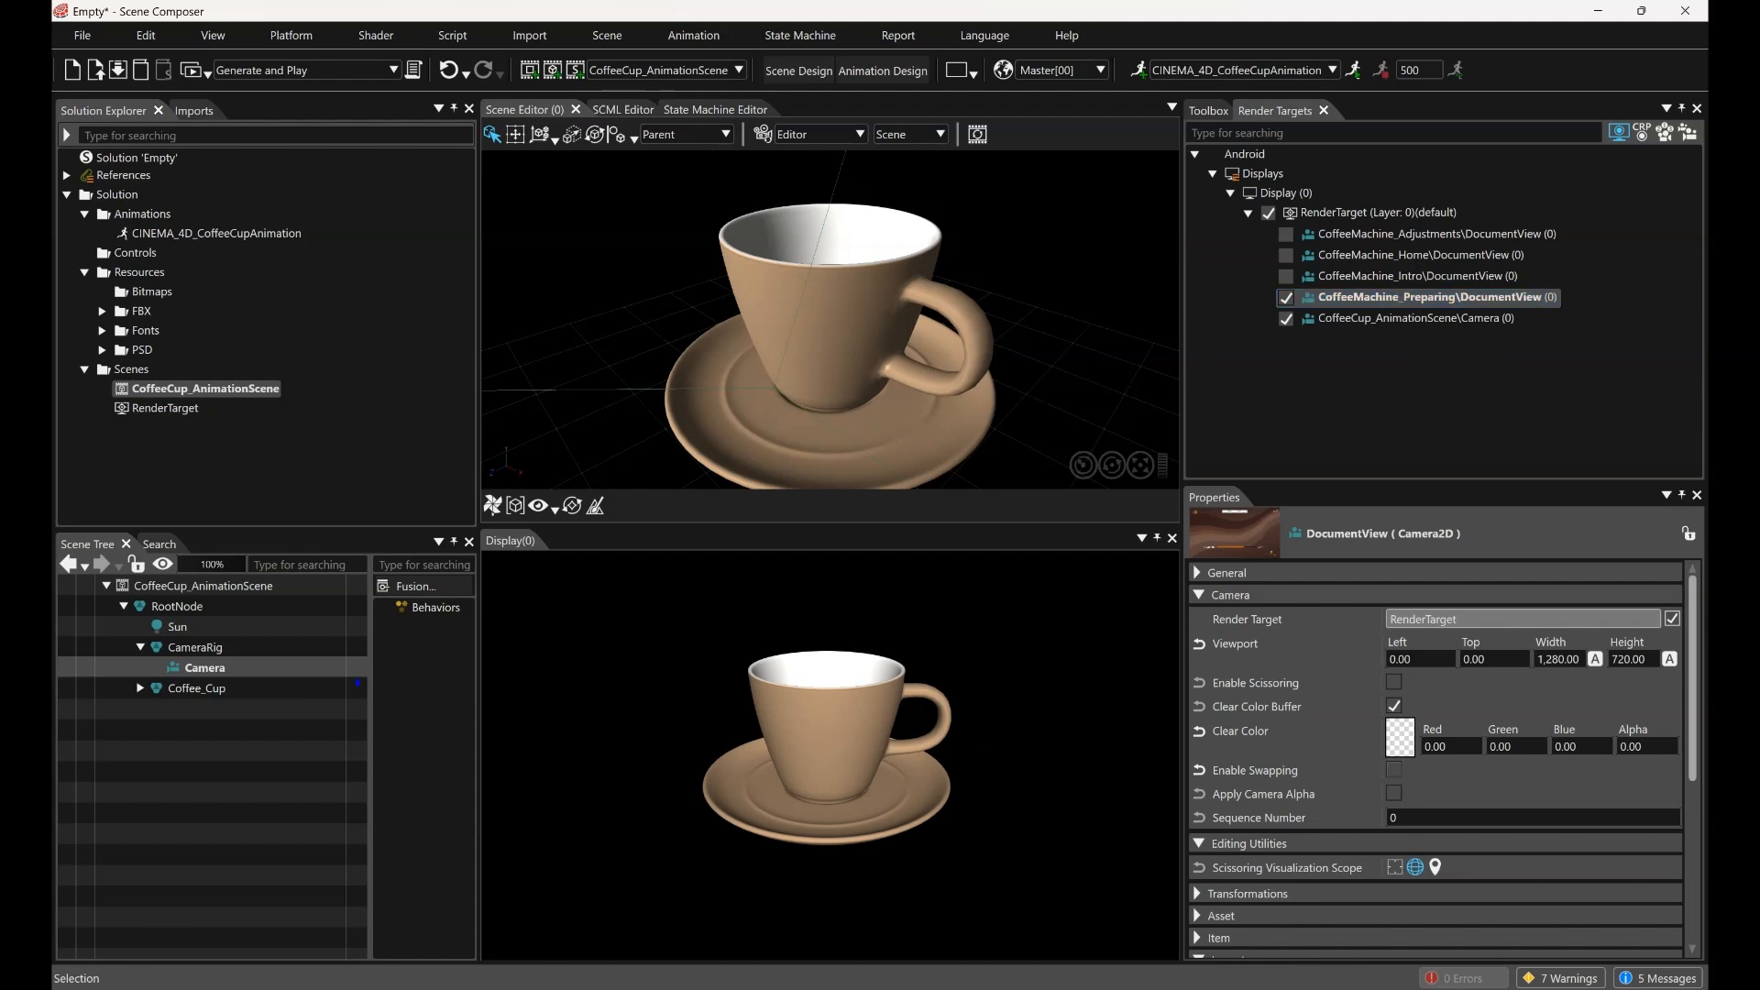
click(1412, 318)
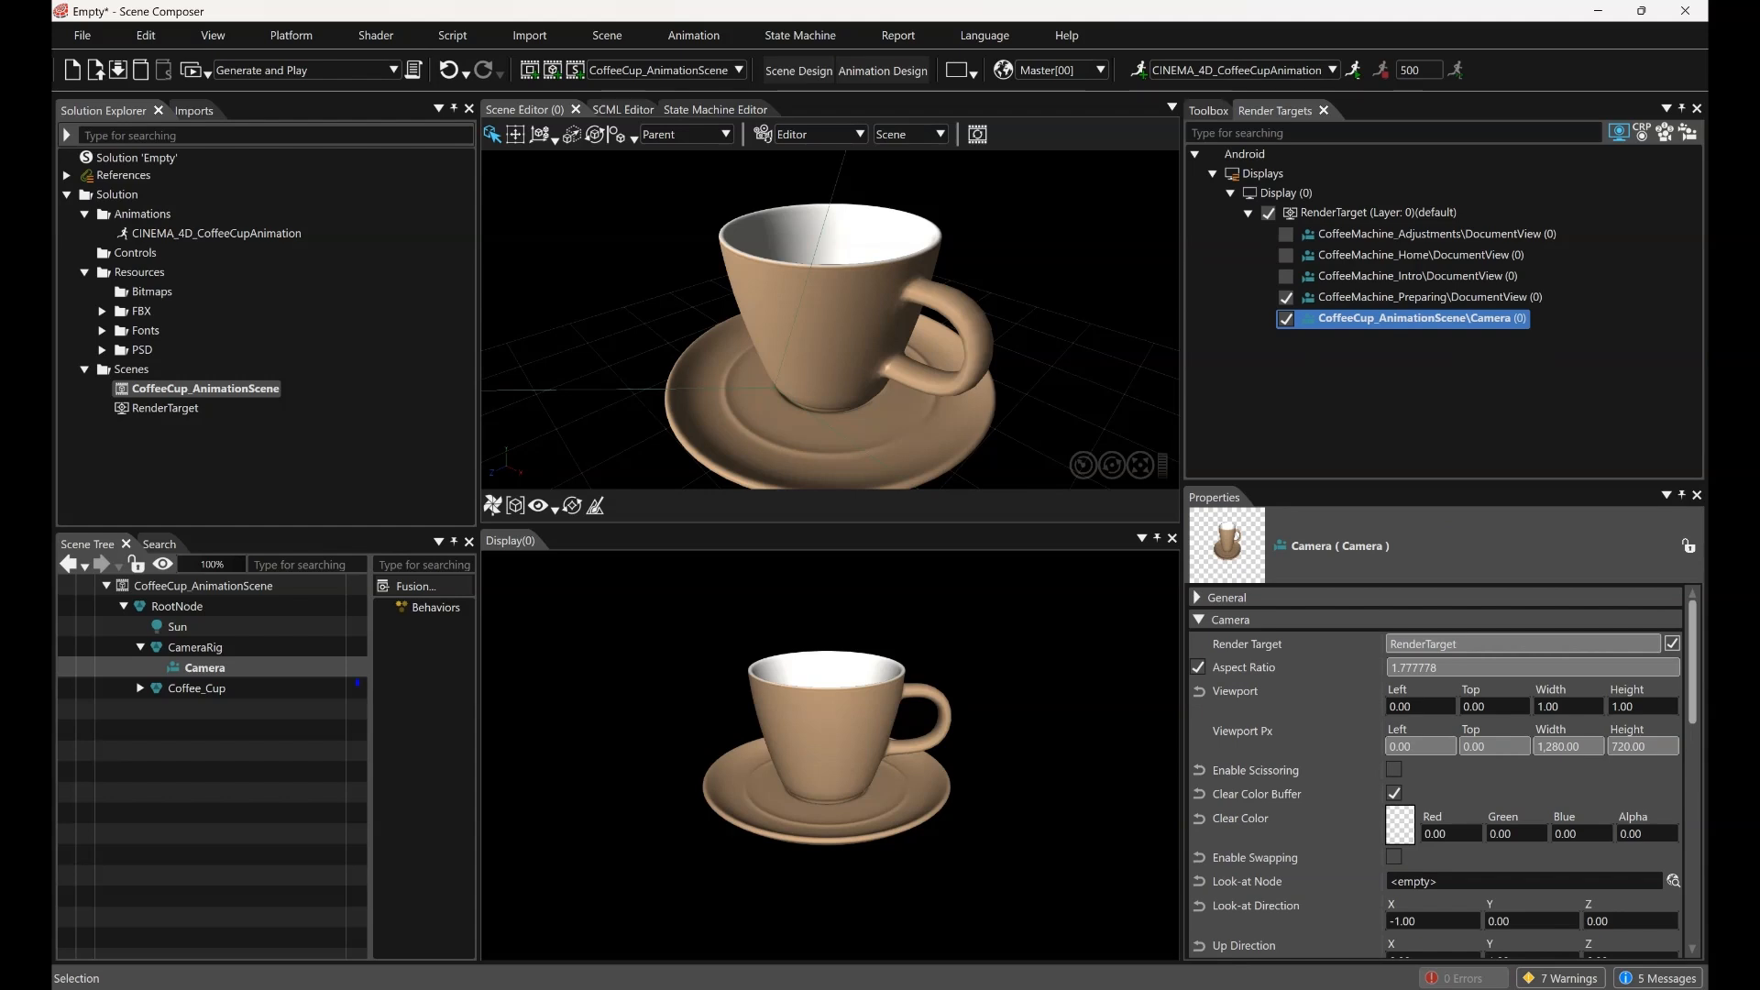
click(1394, 793)
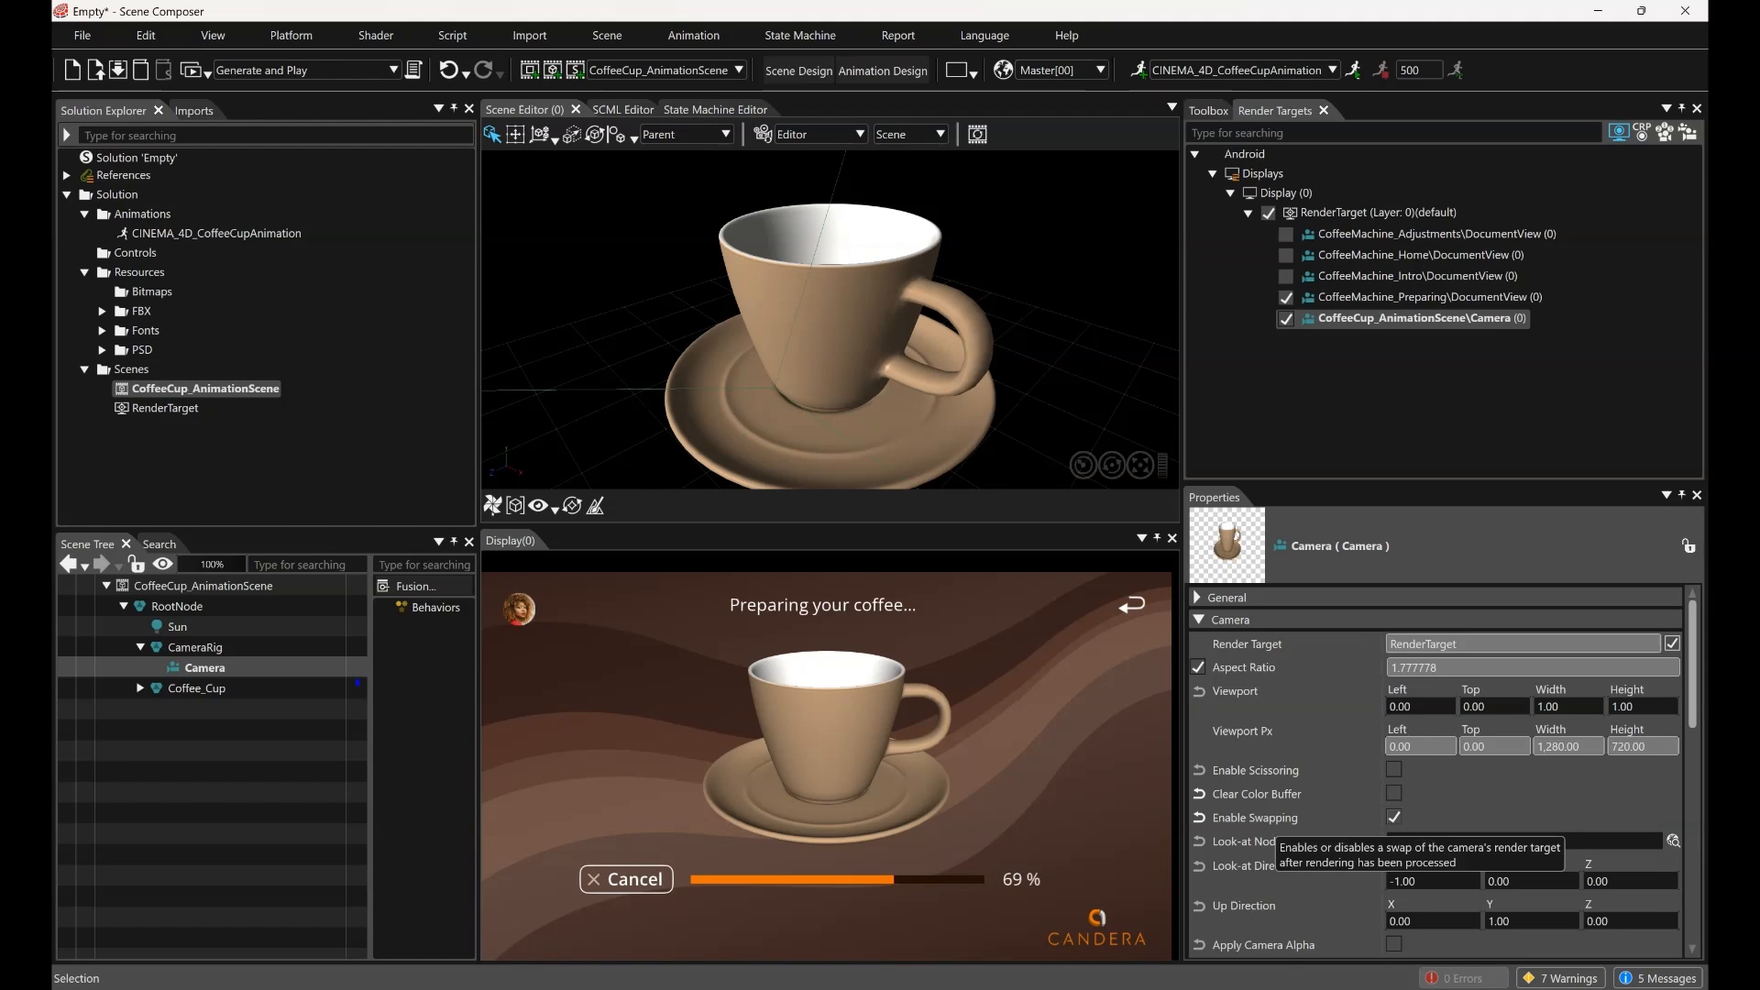
Set the CoffeeCup_AnimationScene camera's Sequence Number to 1 and check the CoffeeMachine_Preparing camera's settings
scroll(1394, 816, down, 3)
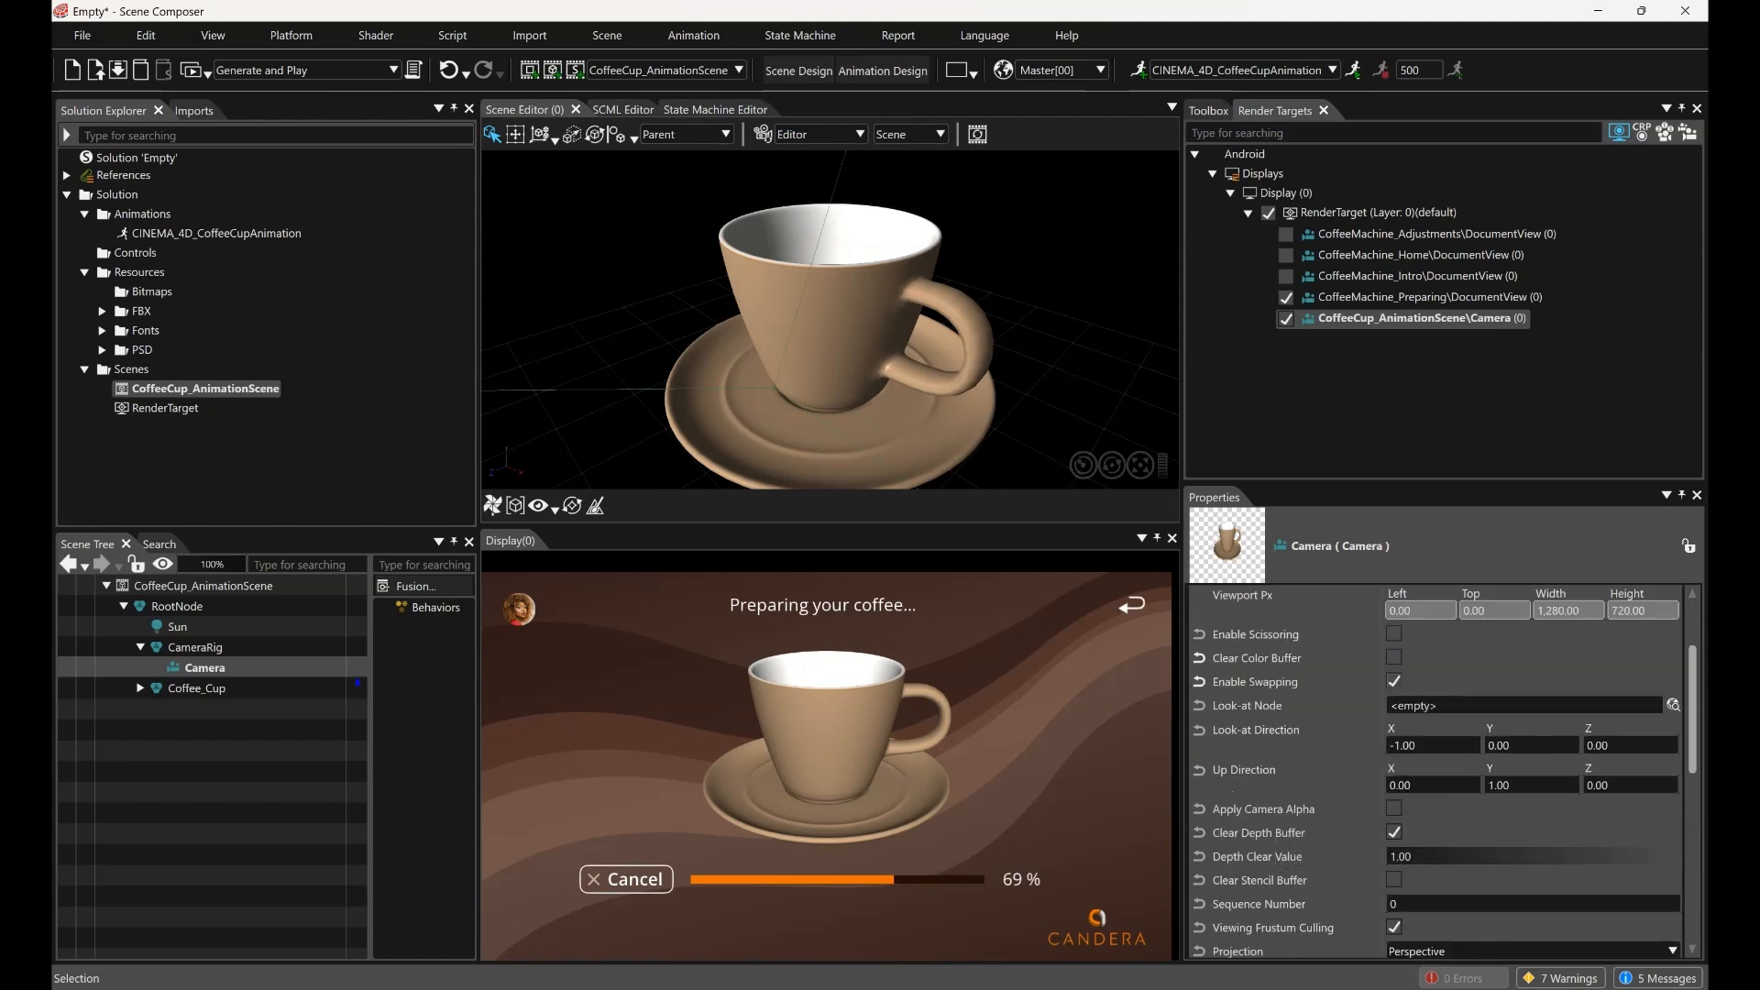
click(1419, 904)
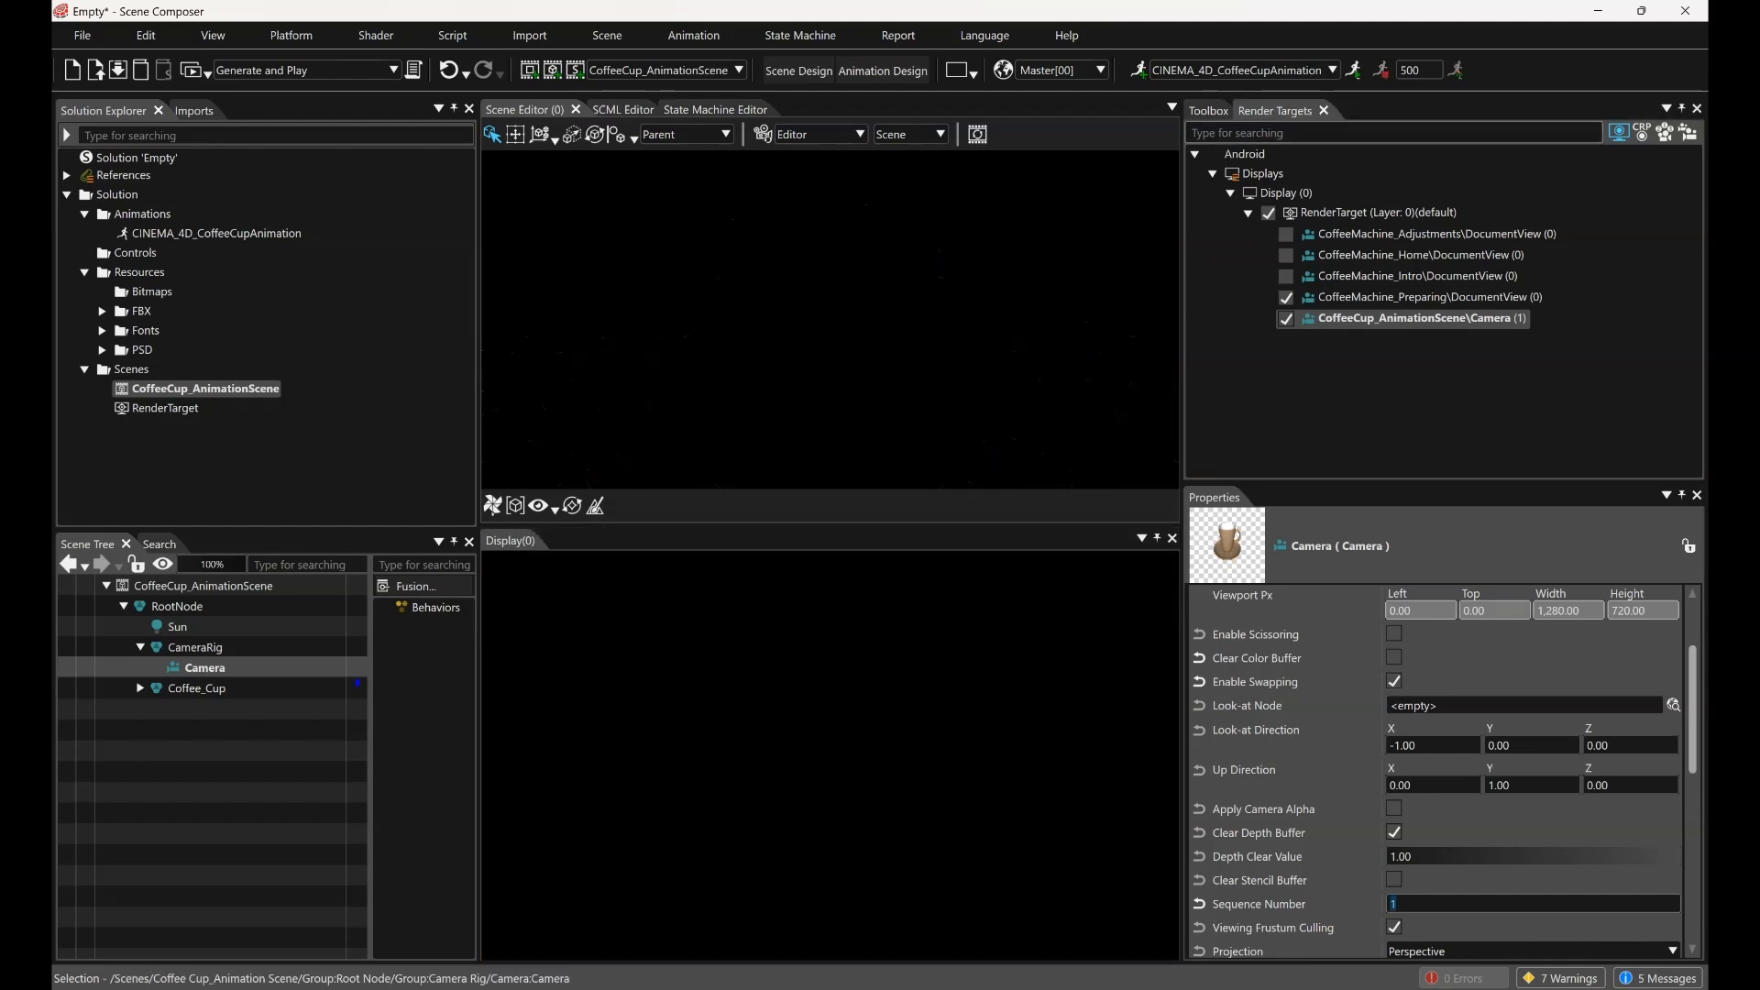
click(1430, 298)
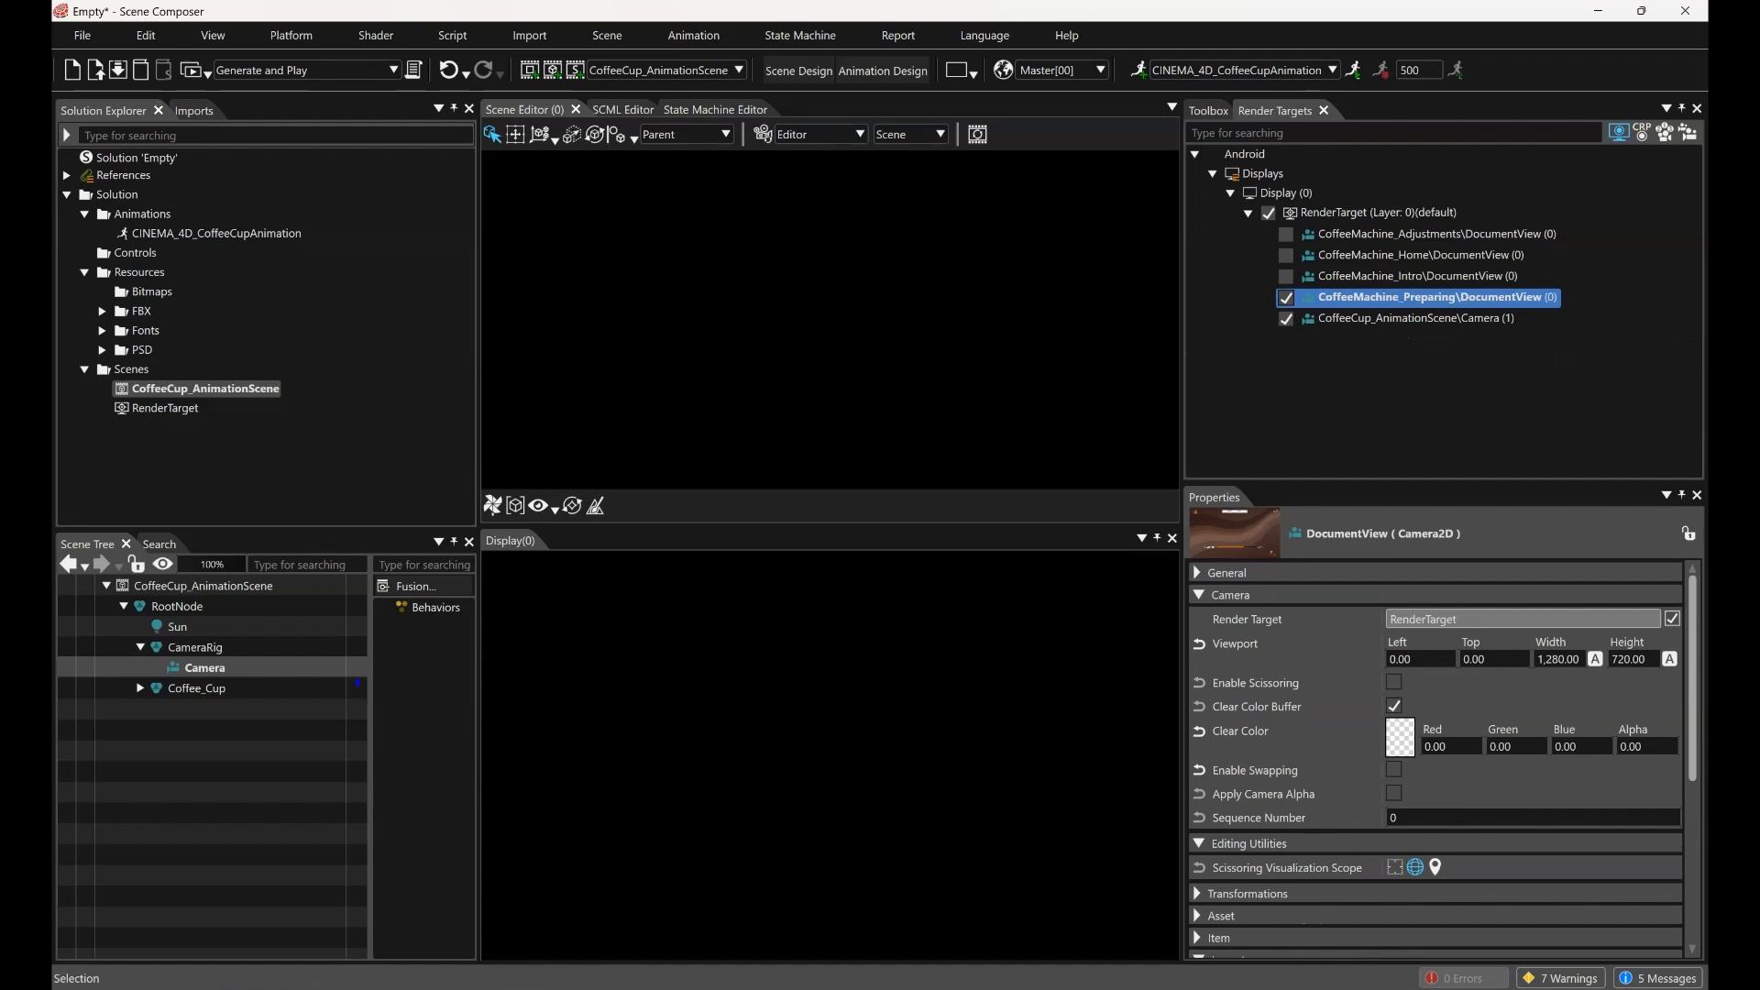
Open StateMachineFlow 1 from the CoffeeMachine-HD StateMachines folder and enlarge the state machine editor
click(102, 350)
drag(467, 210, 466, 486)
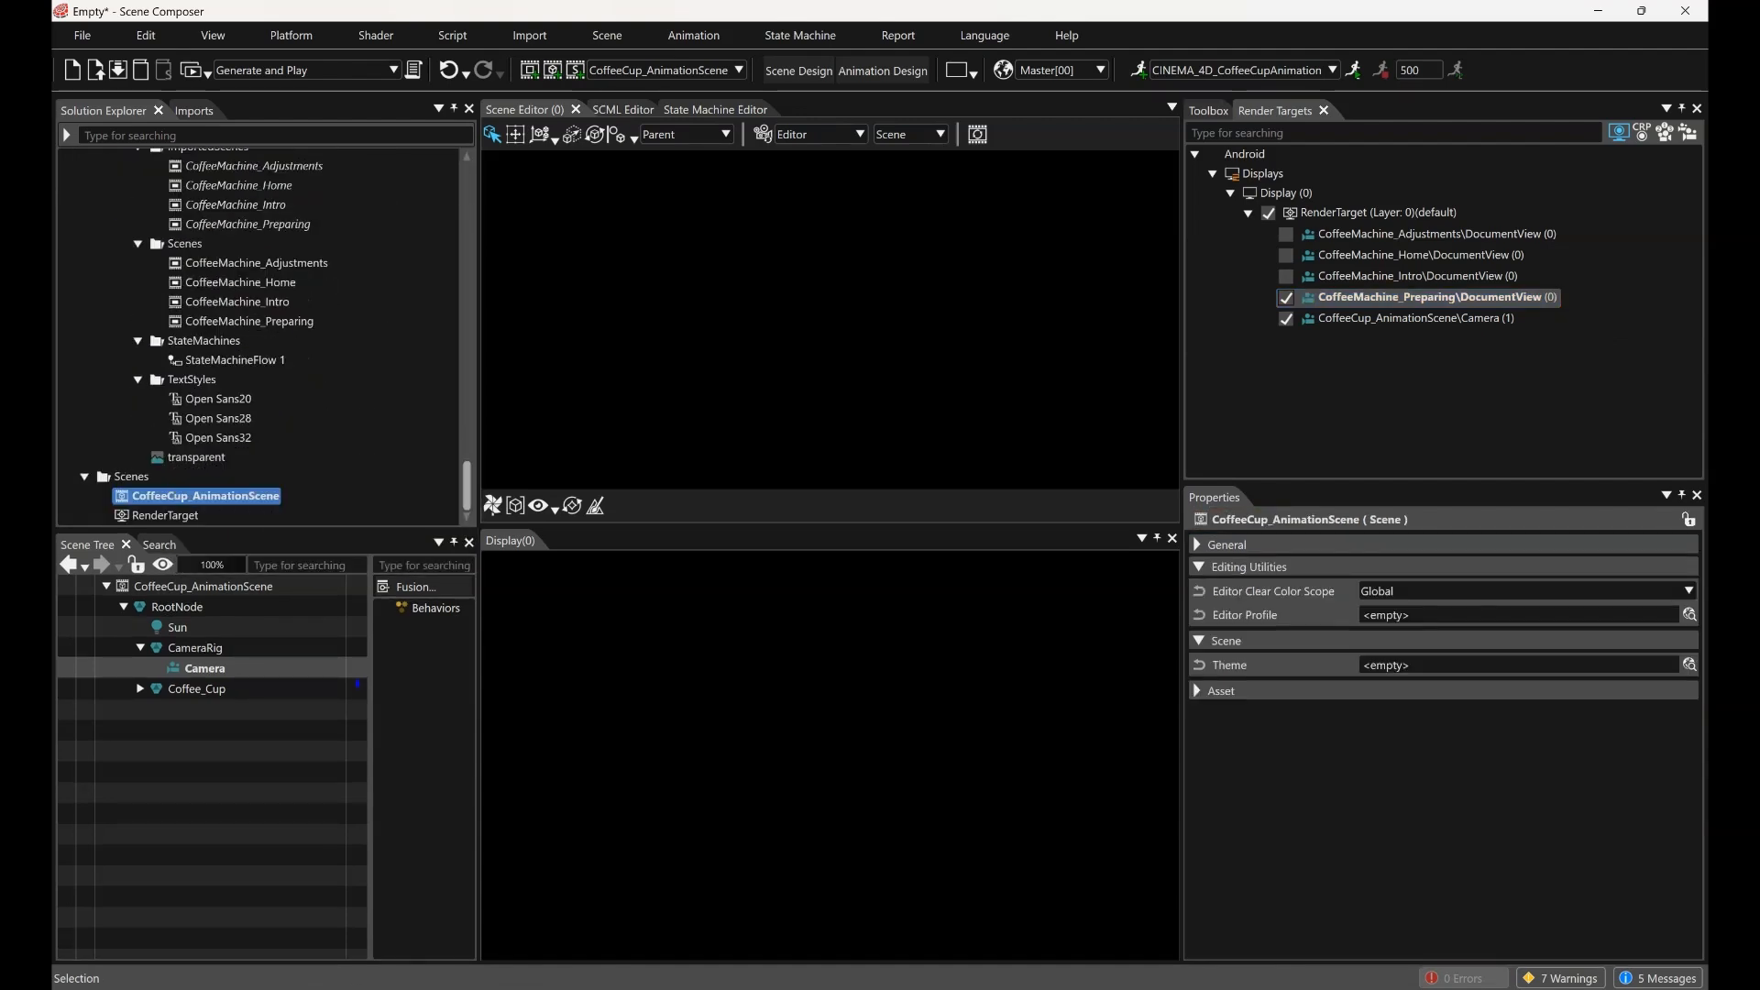
double_click(235, 361)
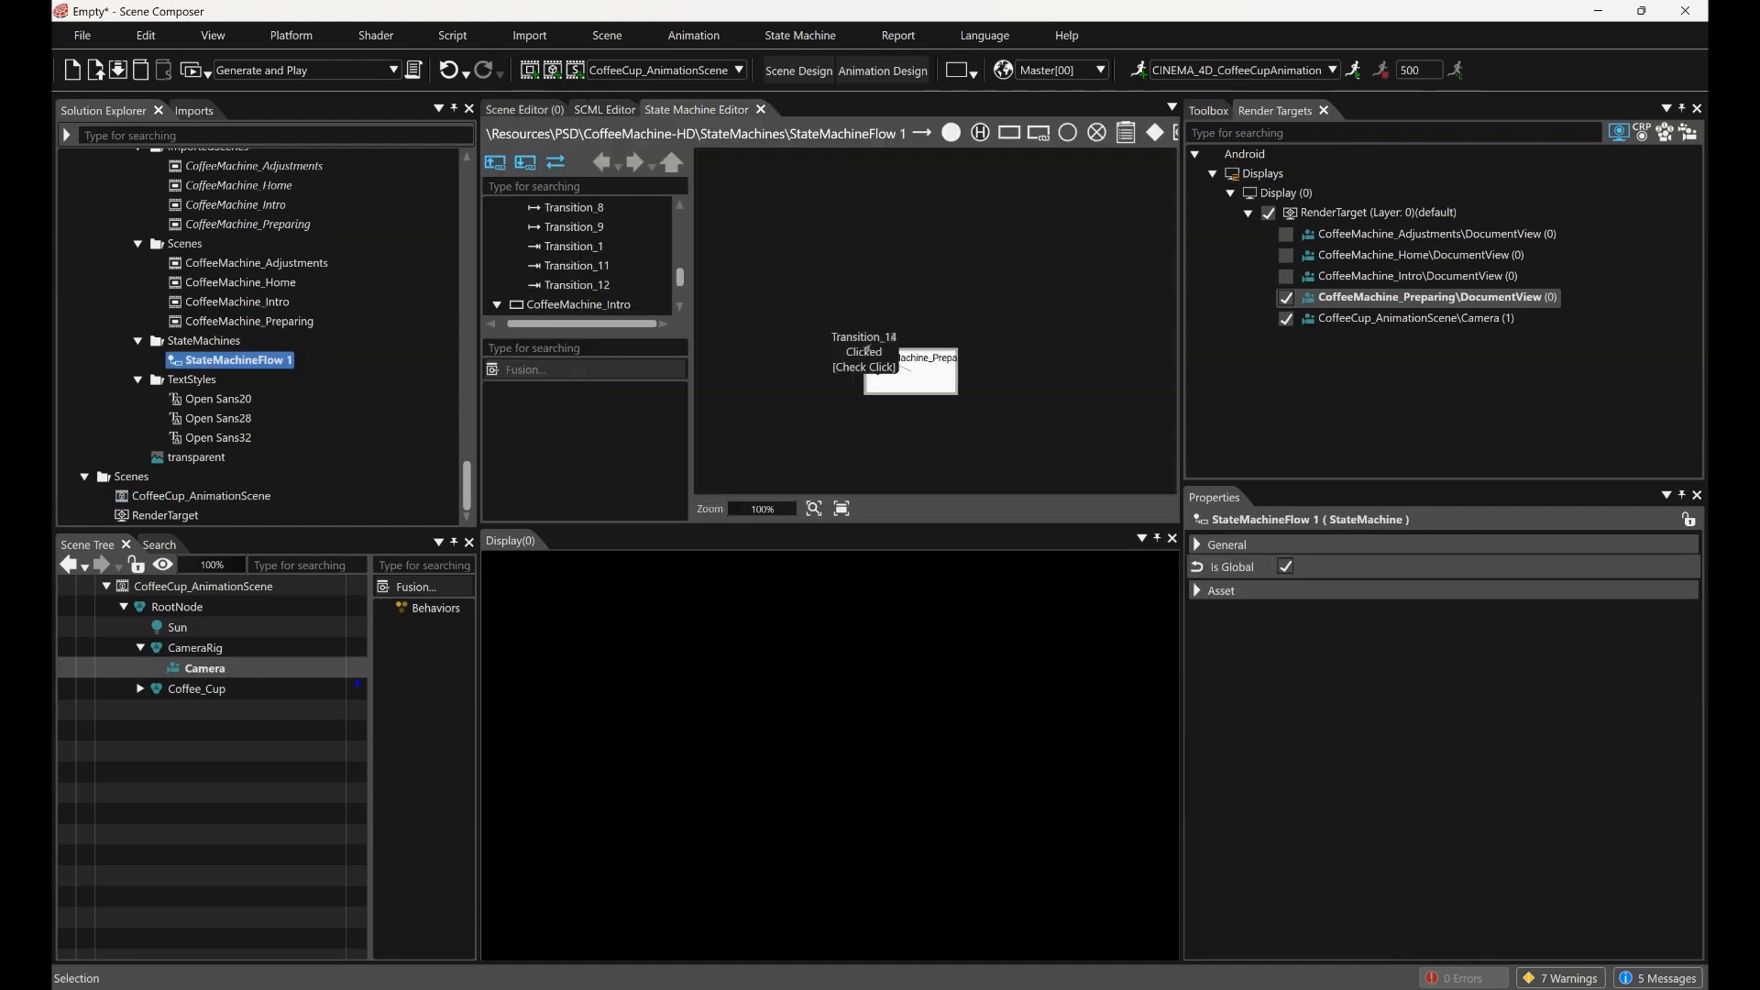
scroll(867, 351, down, 3)
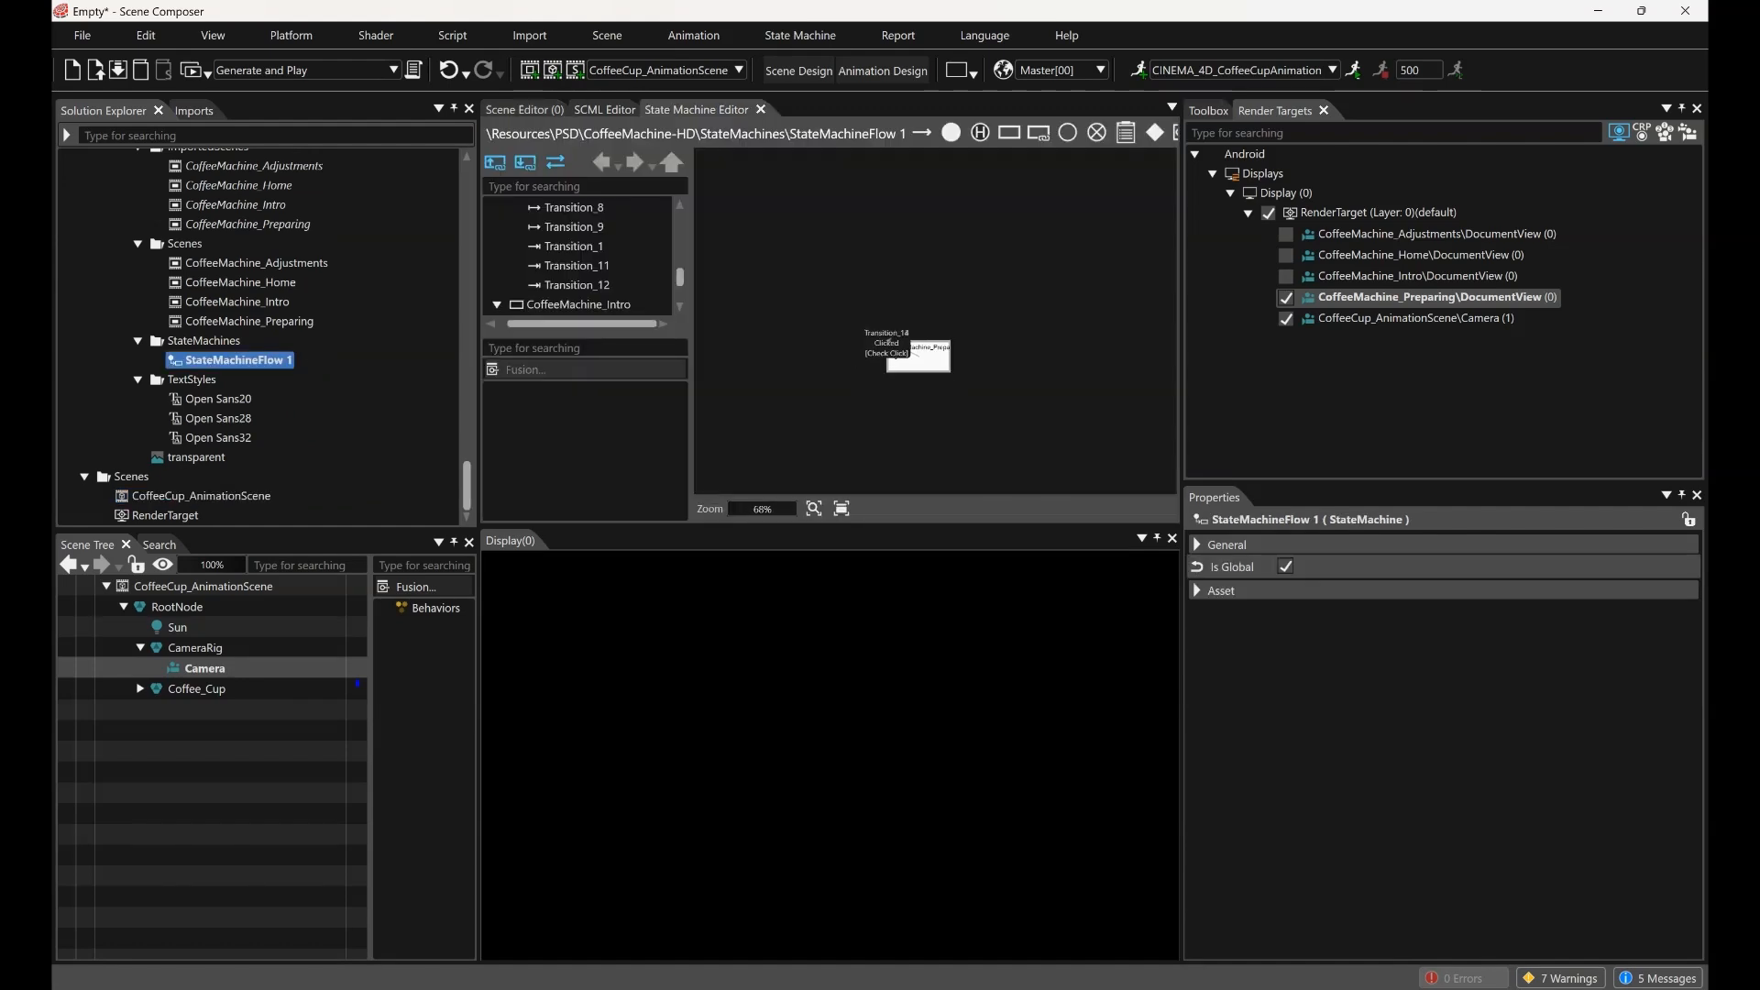
drag(830, 526, 830, 719)
Spread apart the overlapping CoffeeMachine_Preparing, CoffeeMachine_Adjustments, CoffeeMachine_Home and CoffeeMachine_Intro states and the initial state in the diagram
click(925, 422)
scroll(926, 421, up, 1)
click(930, 356)
drag(929, 356, 929, 528)
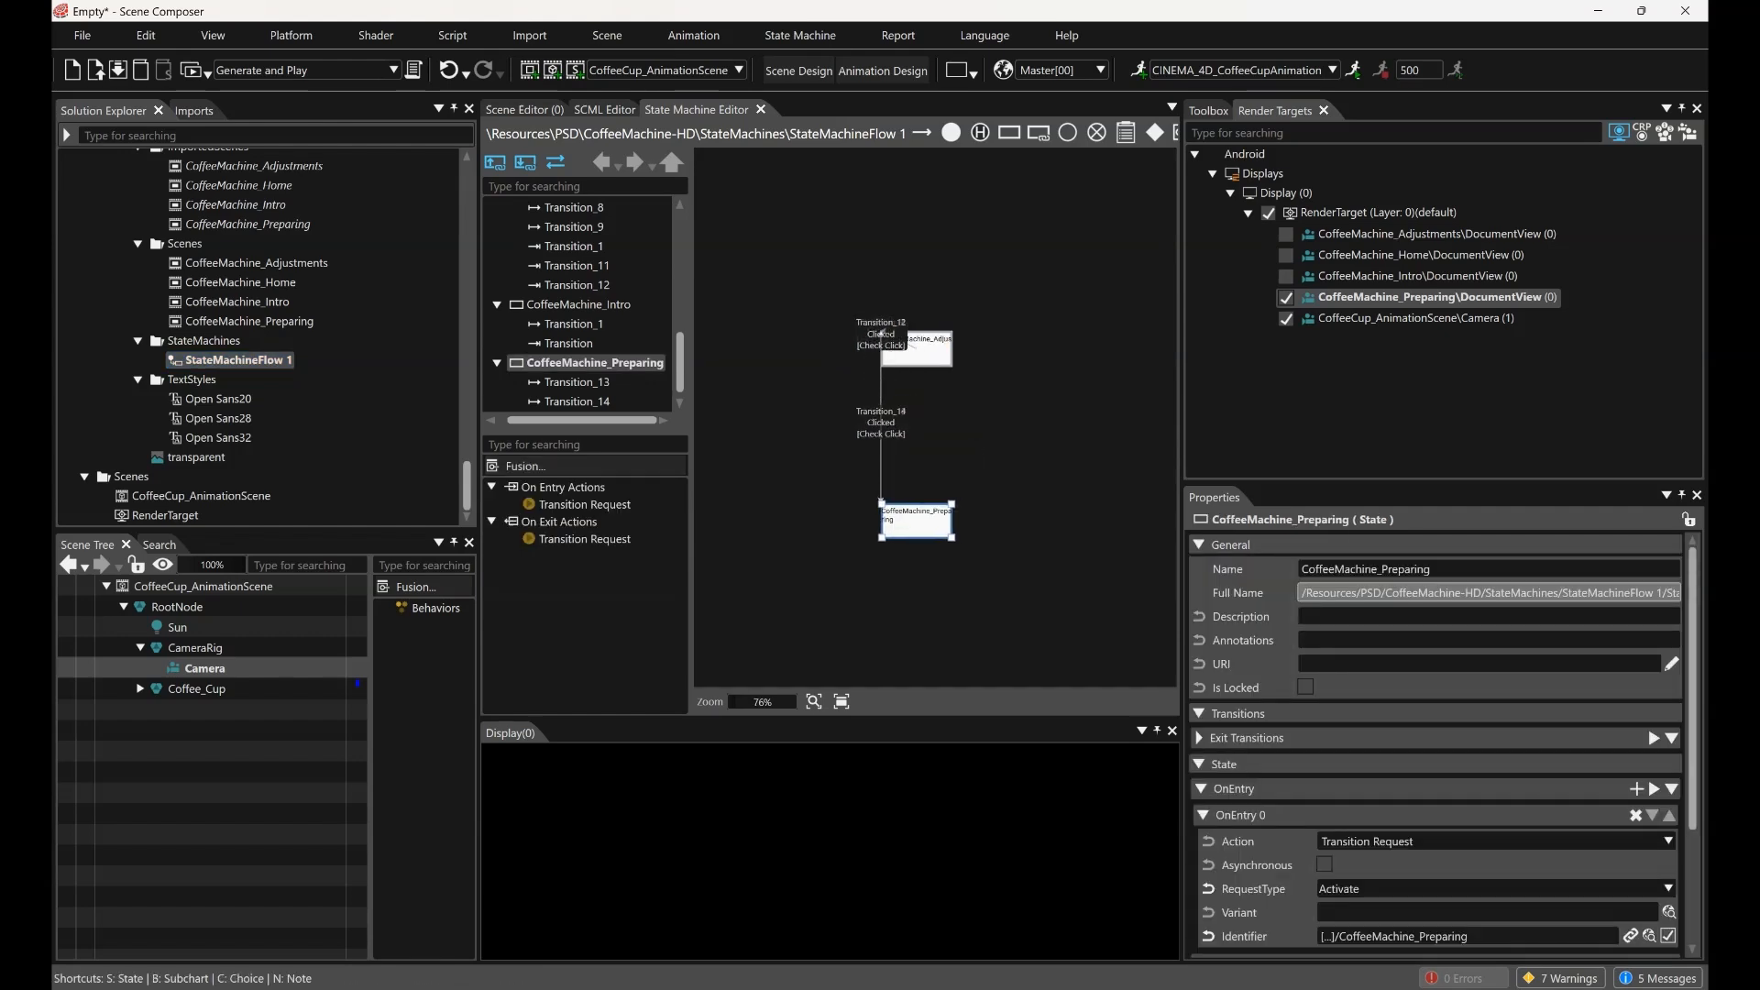
click(929, 356)
drag(930, 355, 1069, 474)
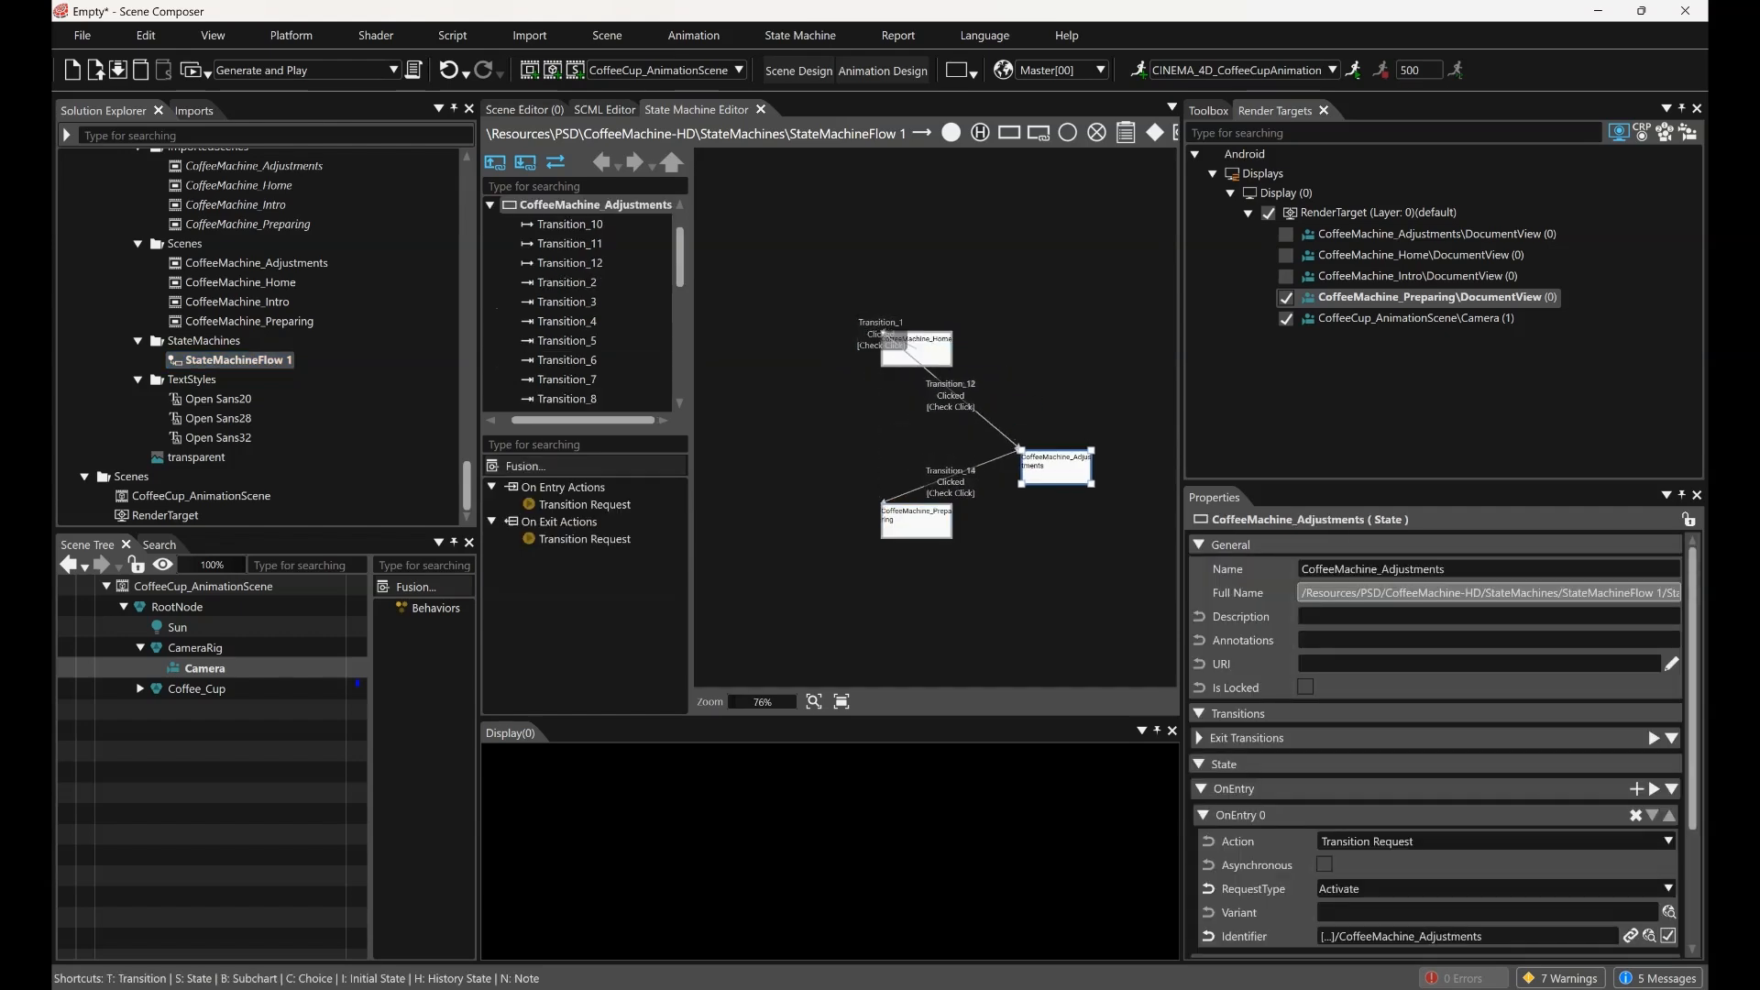
click(930, 356)
drag(929, 356, 809, 484)
click(916, 350)
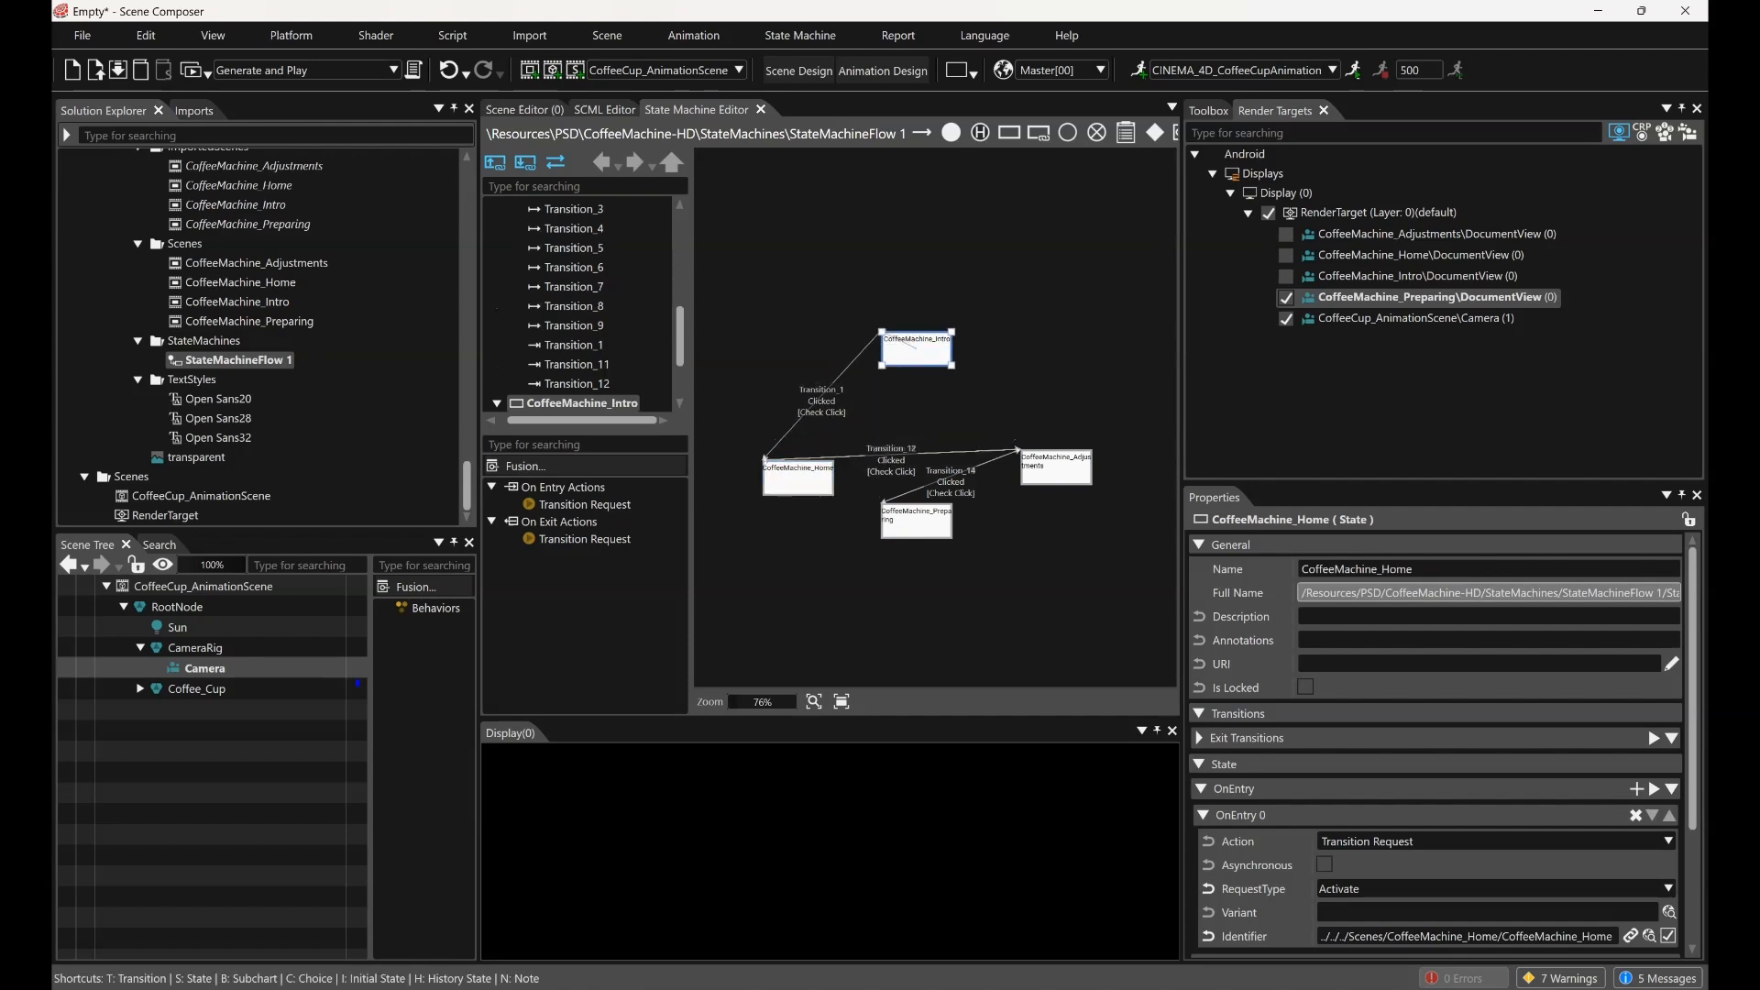
drag(917, 350, 1056, 369)
click(898, 348)
drag(898, 348, 913, 224)
Enlarge the state boxes and position CoffeeMachine_Preparing below CoffeeMachine_Adjustments so the flow is readable
click(1054, 367)
drag(1054, 366, 1017, 303)
middle_drag(962, 404, 971, 358)
drag(808, 435, 746, 422)
middle_drag(871, 540, 805, 499)
click(1001, 383)
drag(1036, 398, 1079, 395)
click(860, 437)
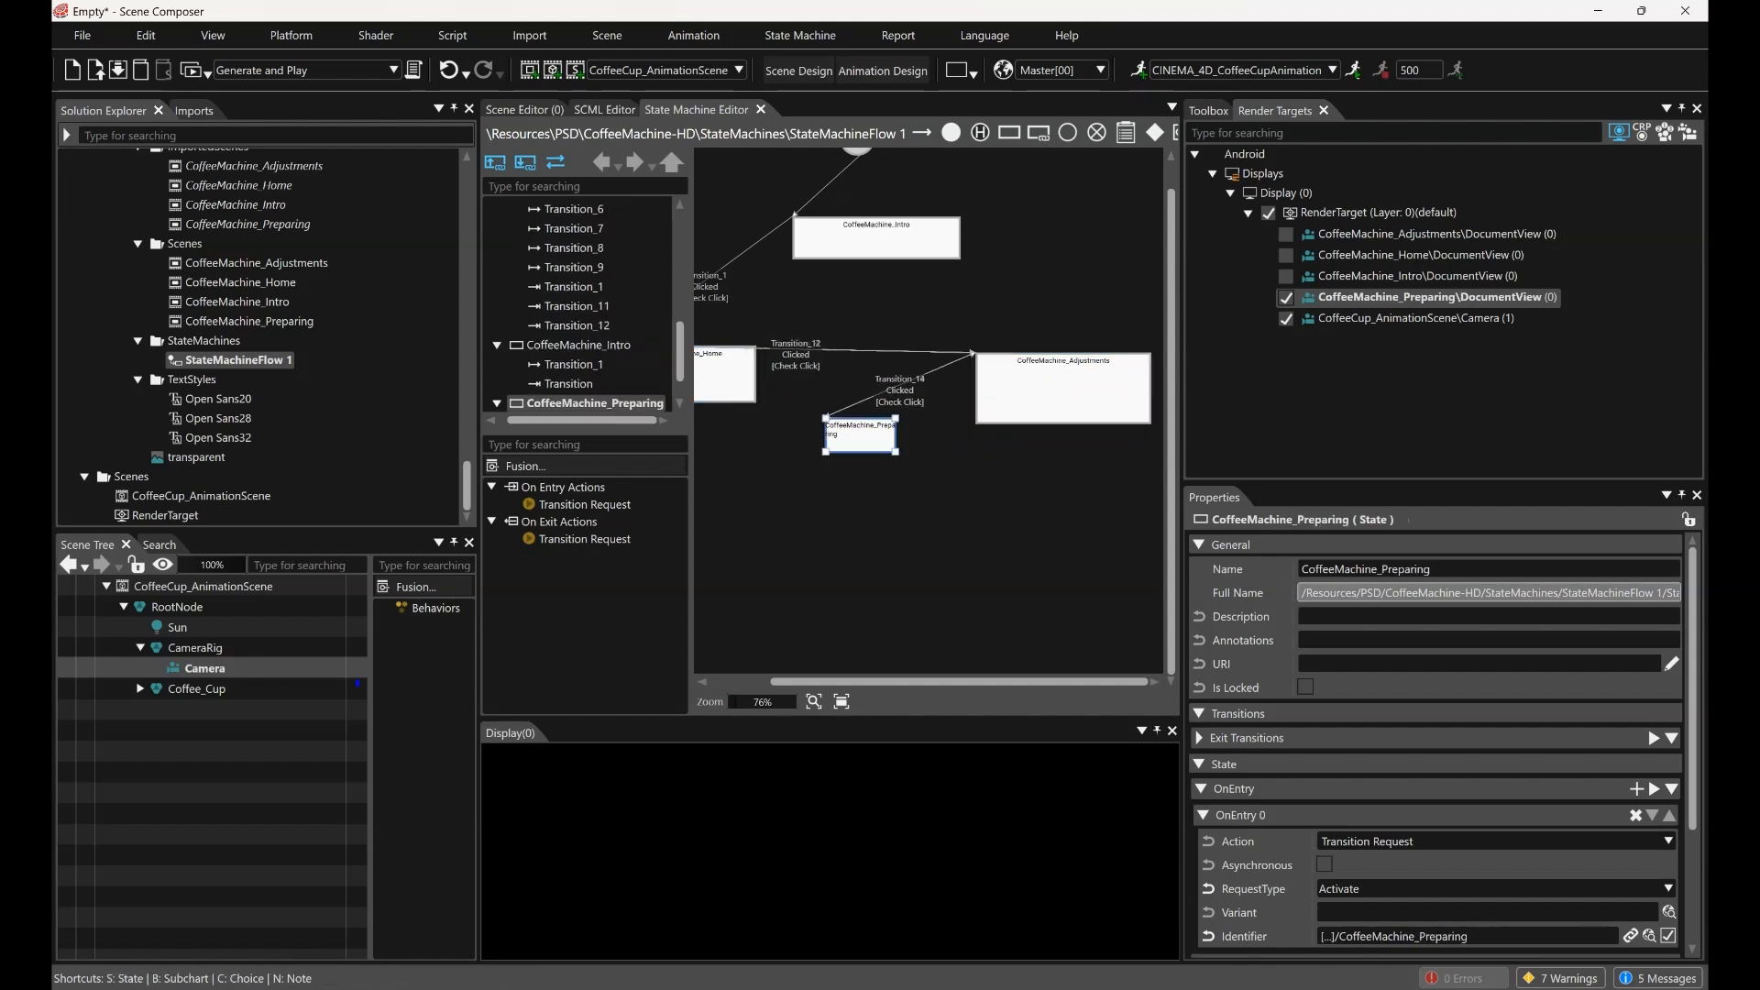
drag(896, 452, 881, 552)
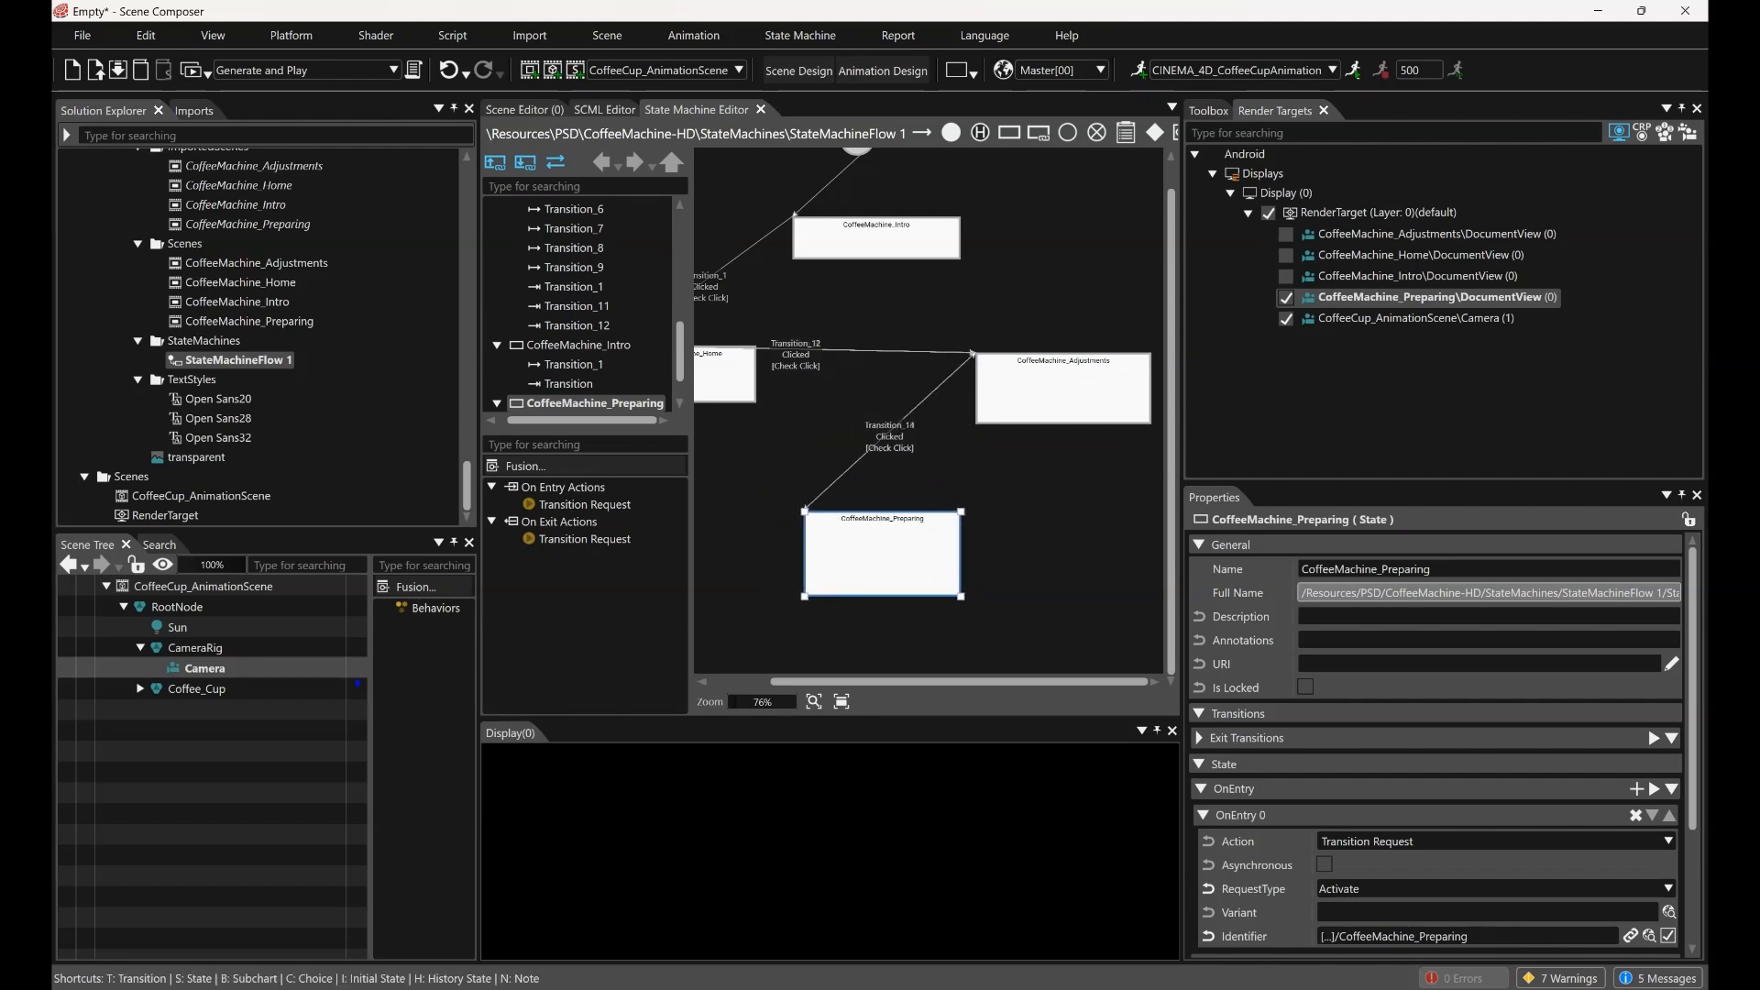
Add an OnEntry Transition Request to the CoffeeMachine_Preparing state that activates CoffeeCup_AnimationScene
scroll(1435, 743, down, 4)
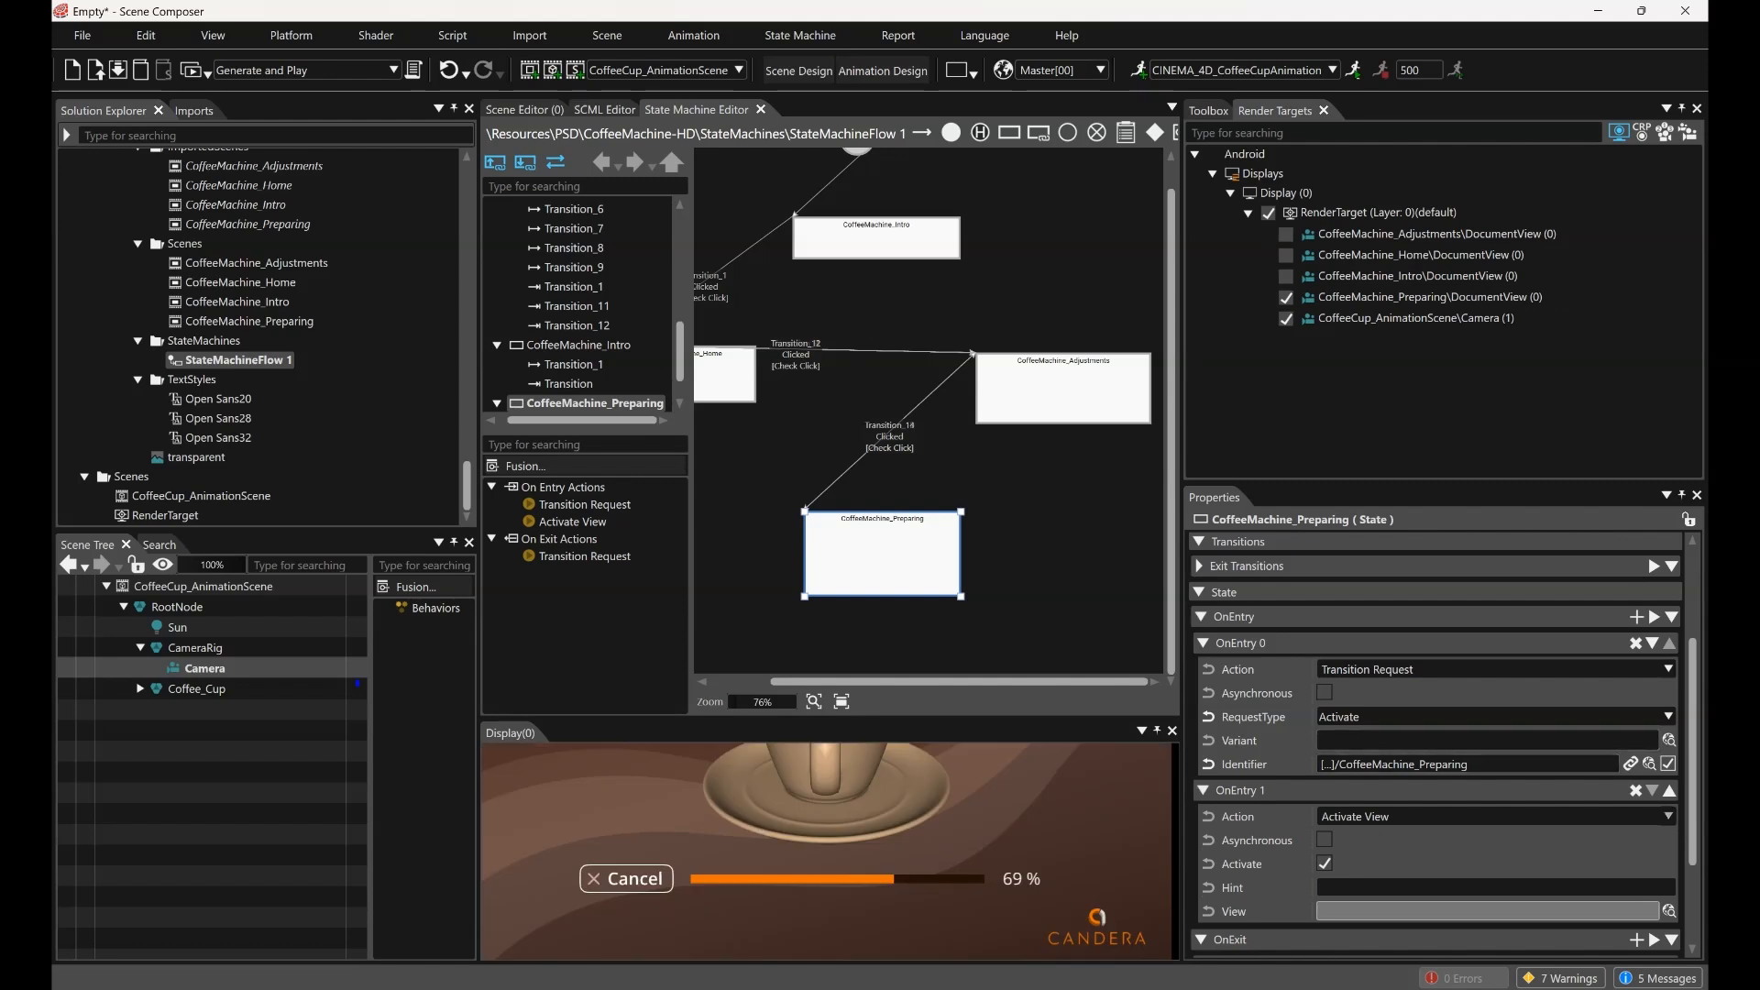
click(1667, 816)
scroll(1504, 717, down, 8)
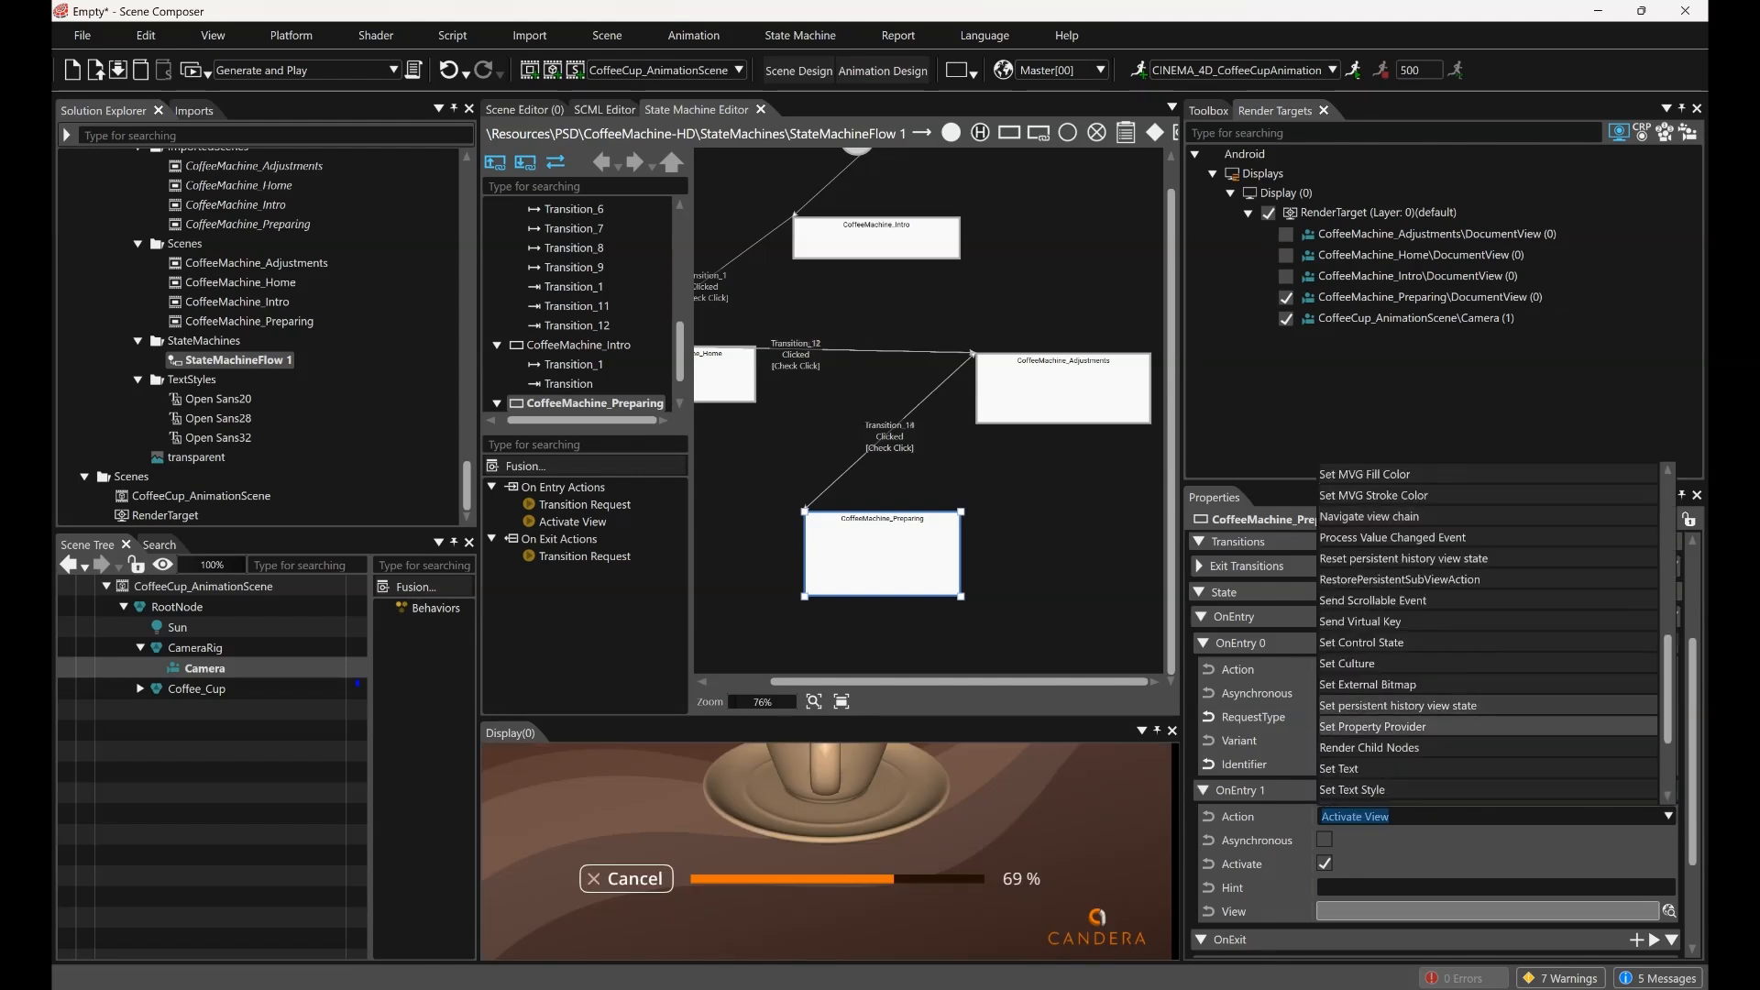
scroll(1485, 641, down, 3)
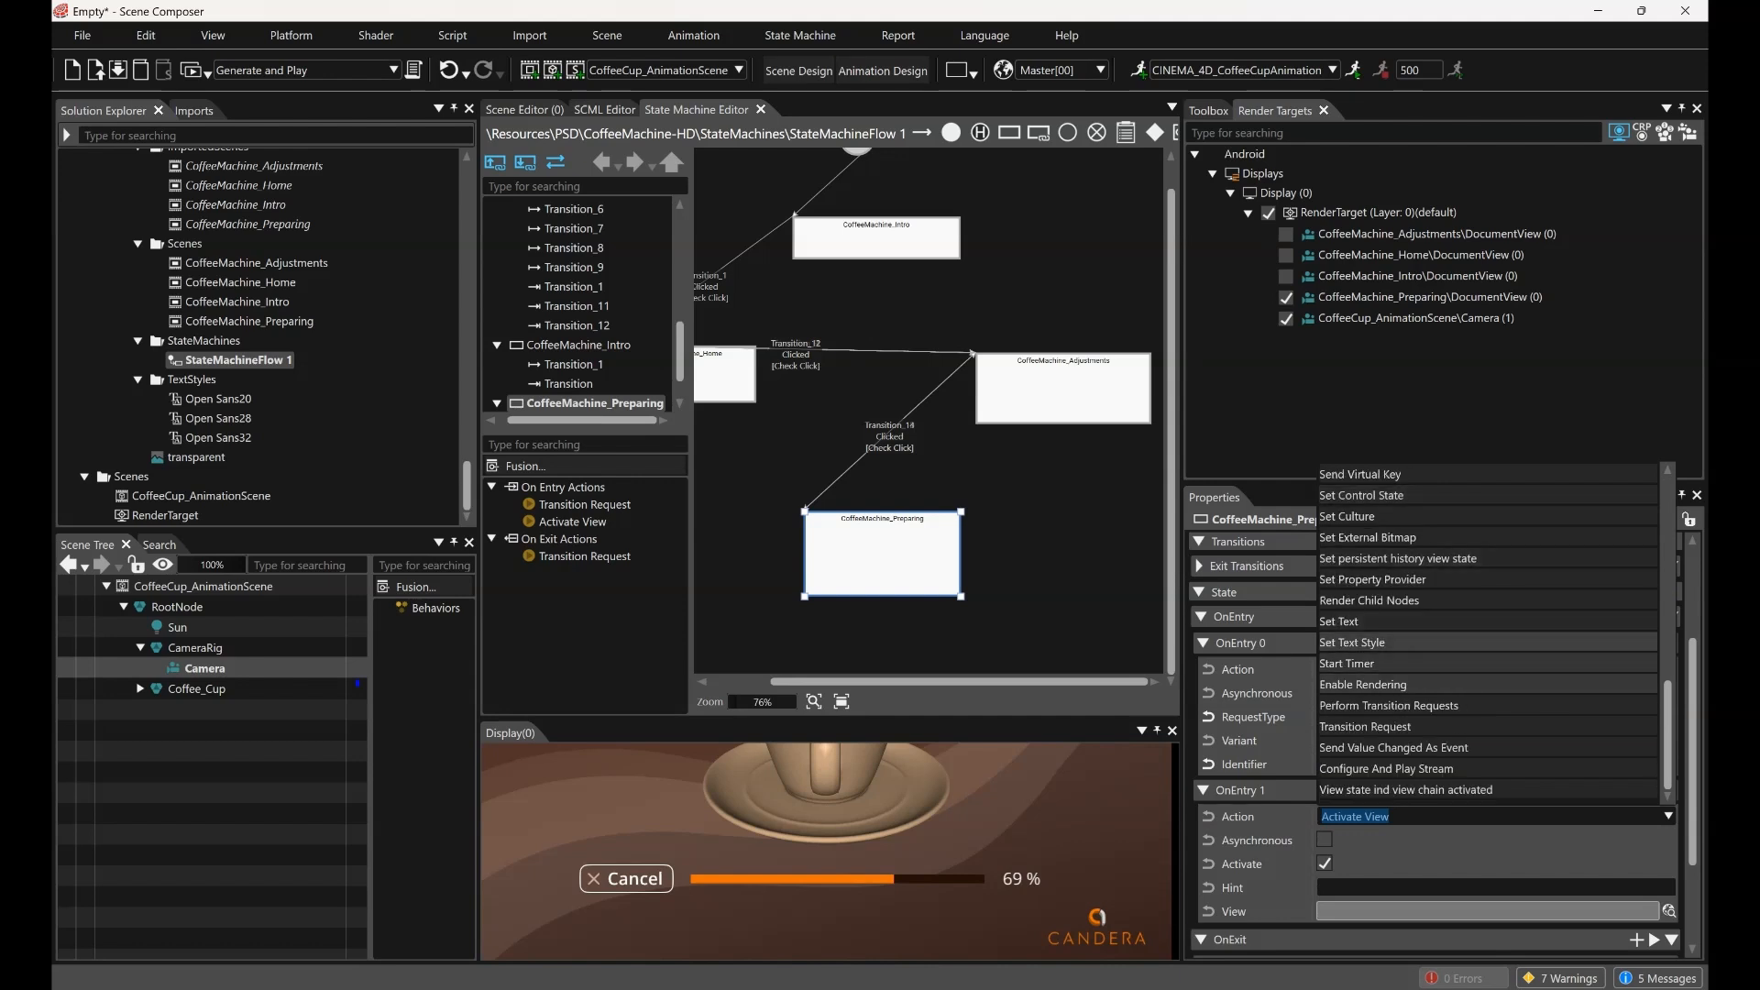
click(1365, 726)
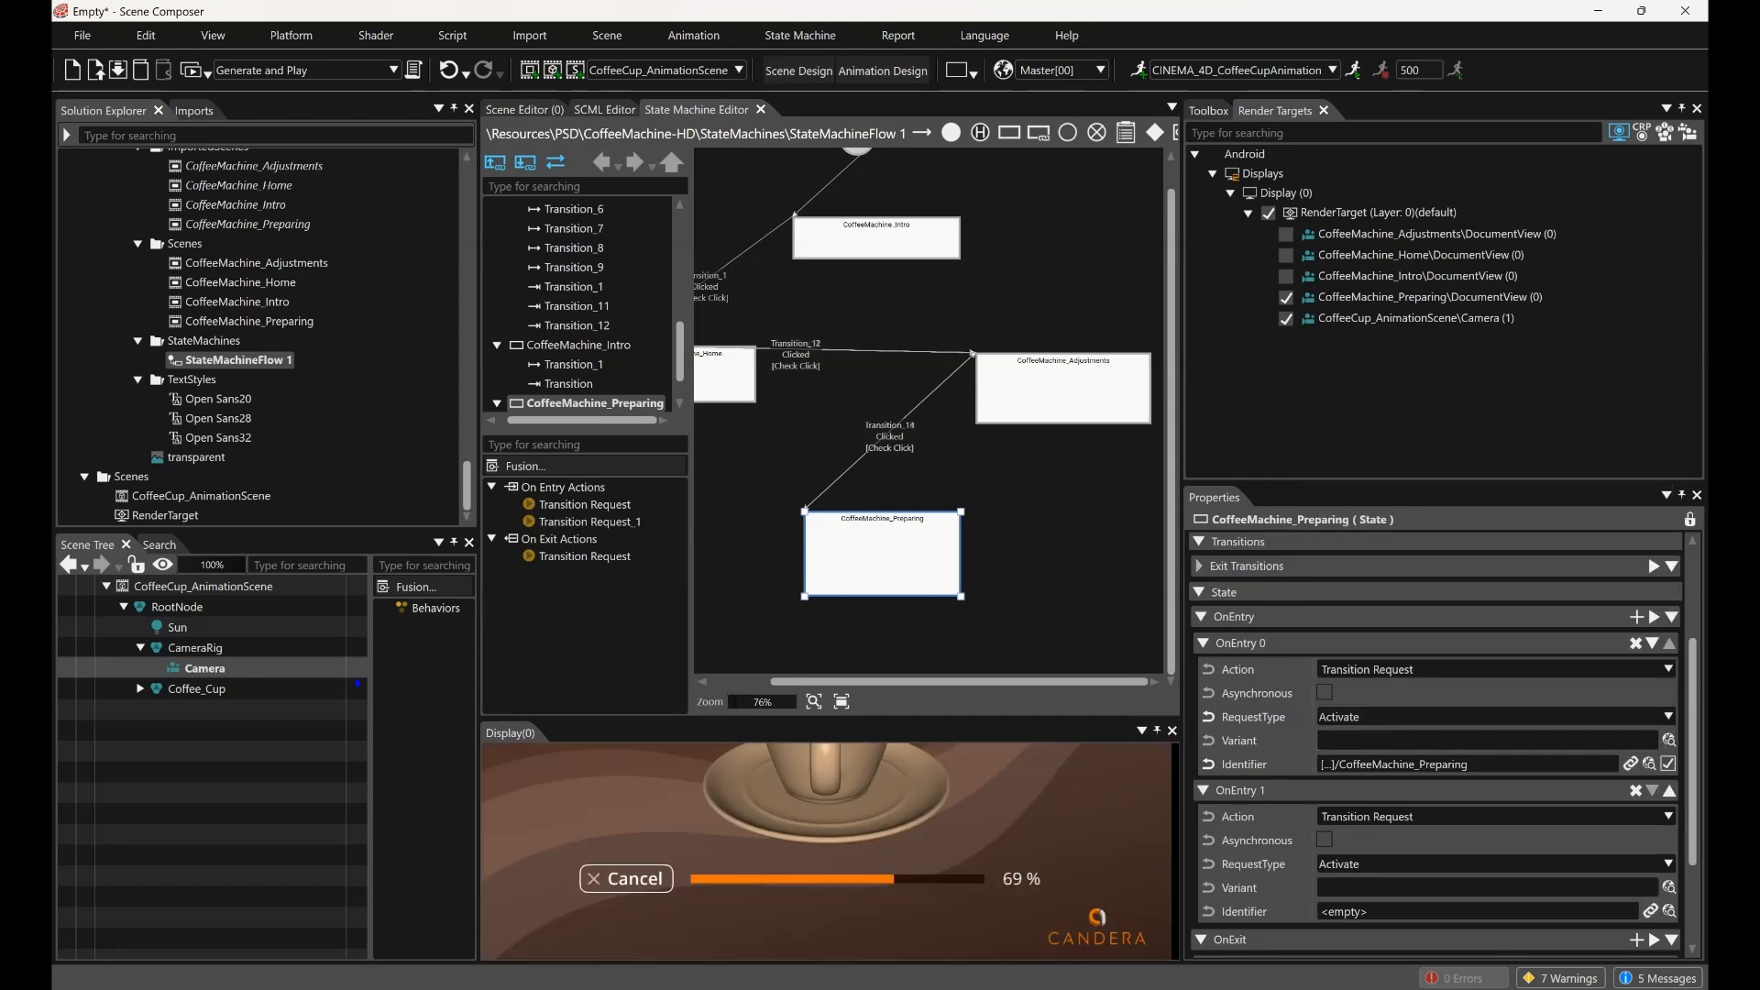
drag(201, 496, 1375, 913)
Add an OnExit Transition Request to the CoffeeMachine_Preparing state that deactivates CoffeeCup_AnimationScene
scroll(1430, 780, down, 3)
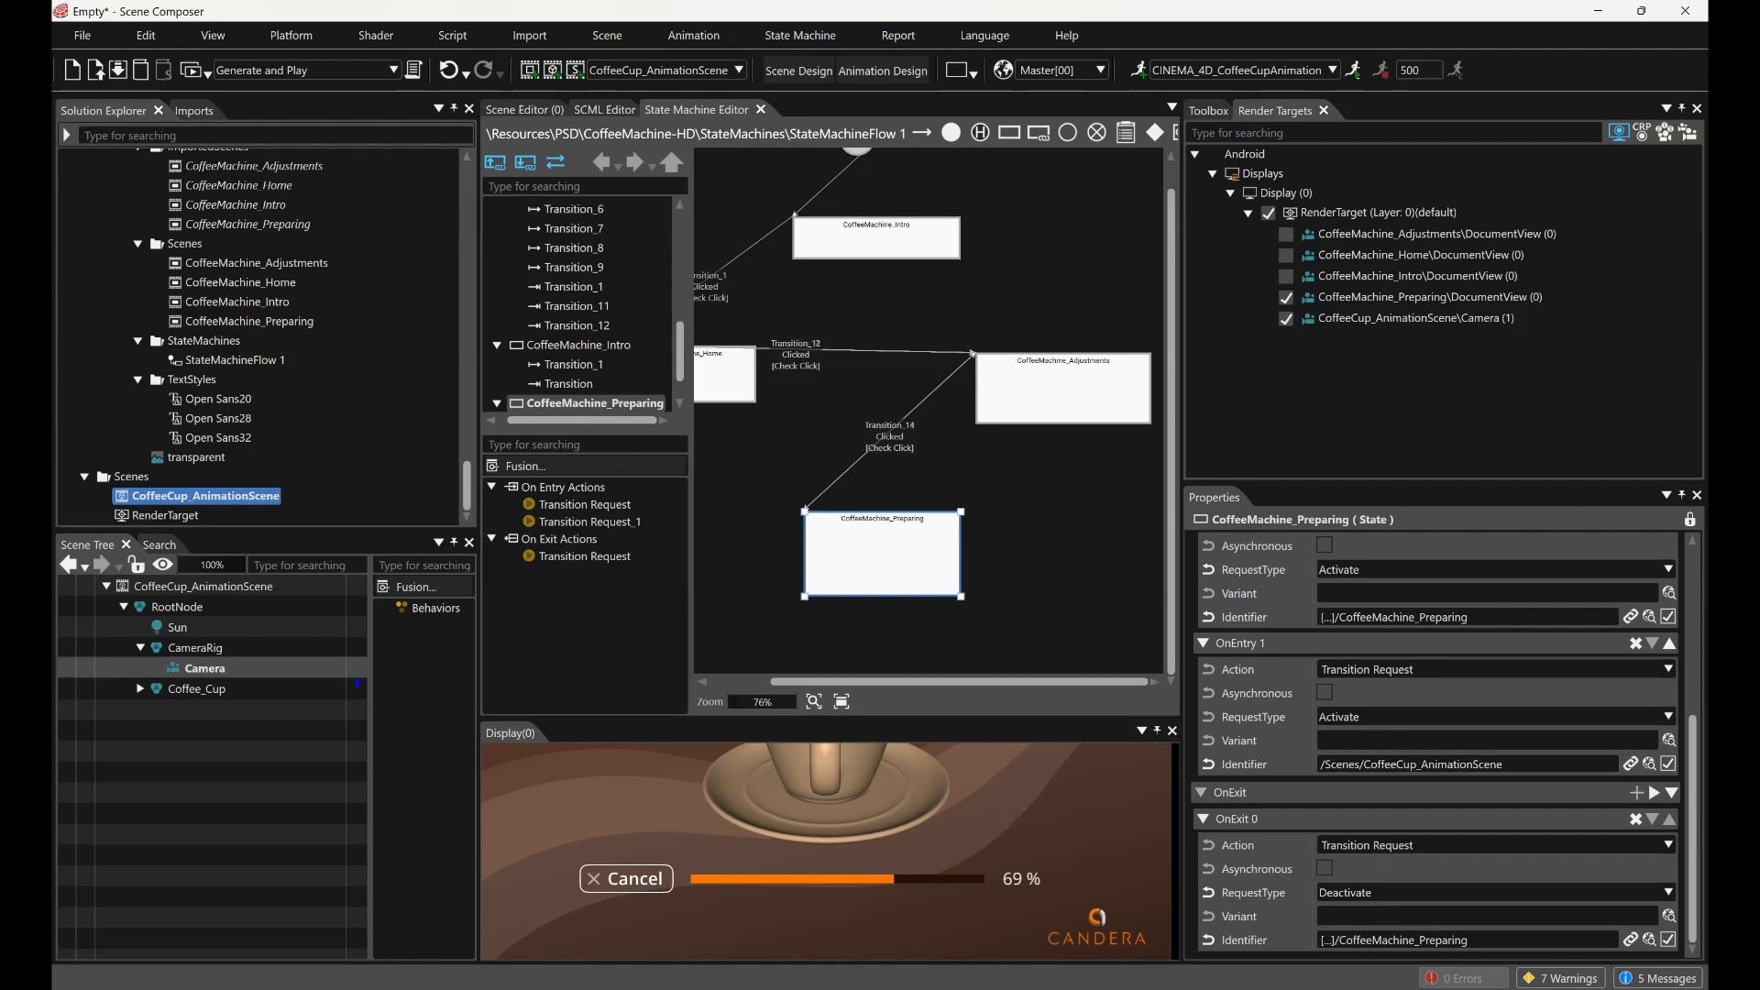
click(1636, 793)
scroll(1437, 770, down, 4)
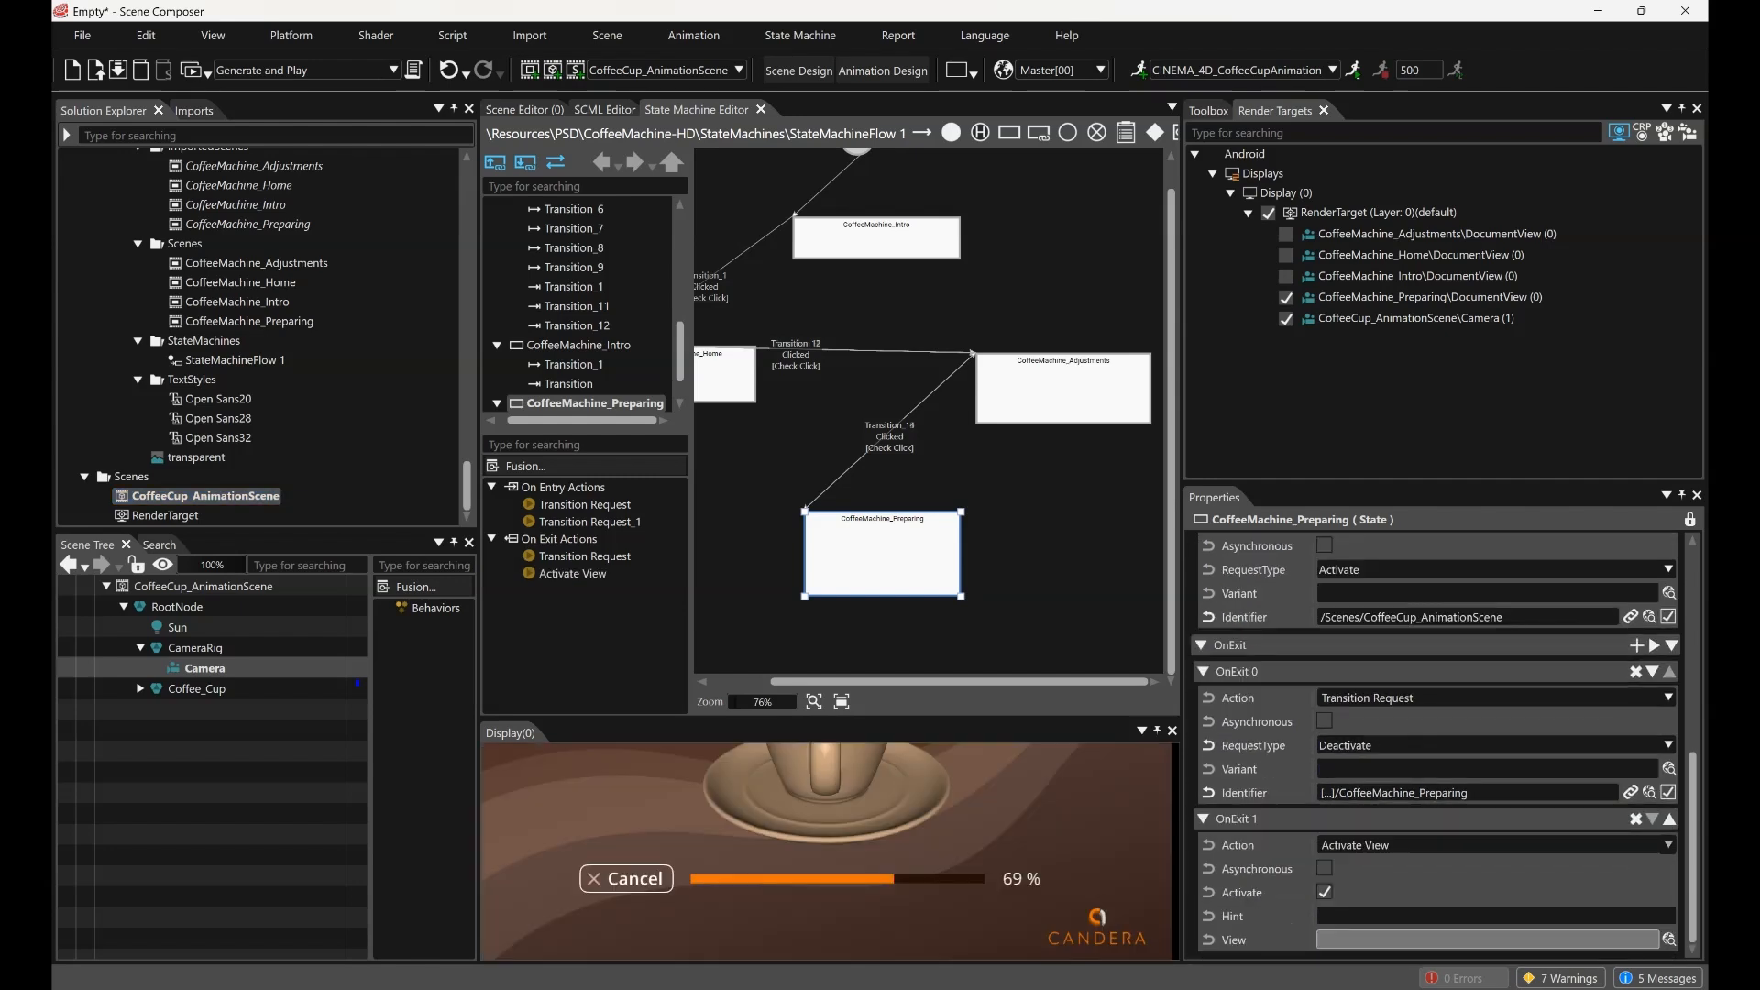
click(1669, 845)
scroll(1485, 735, down, 10)
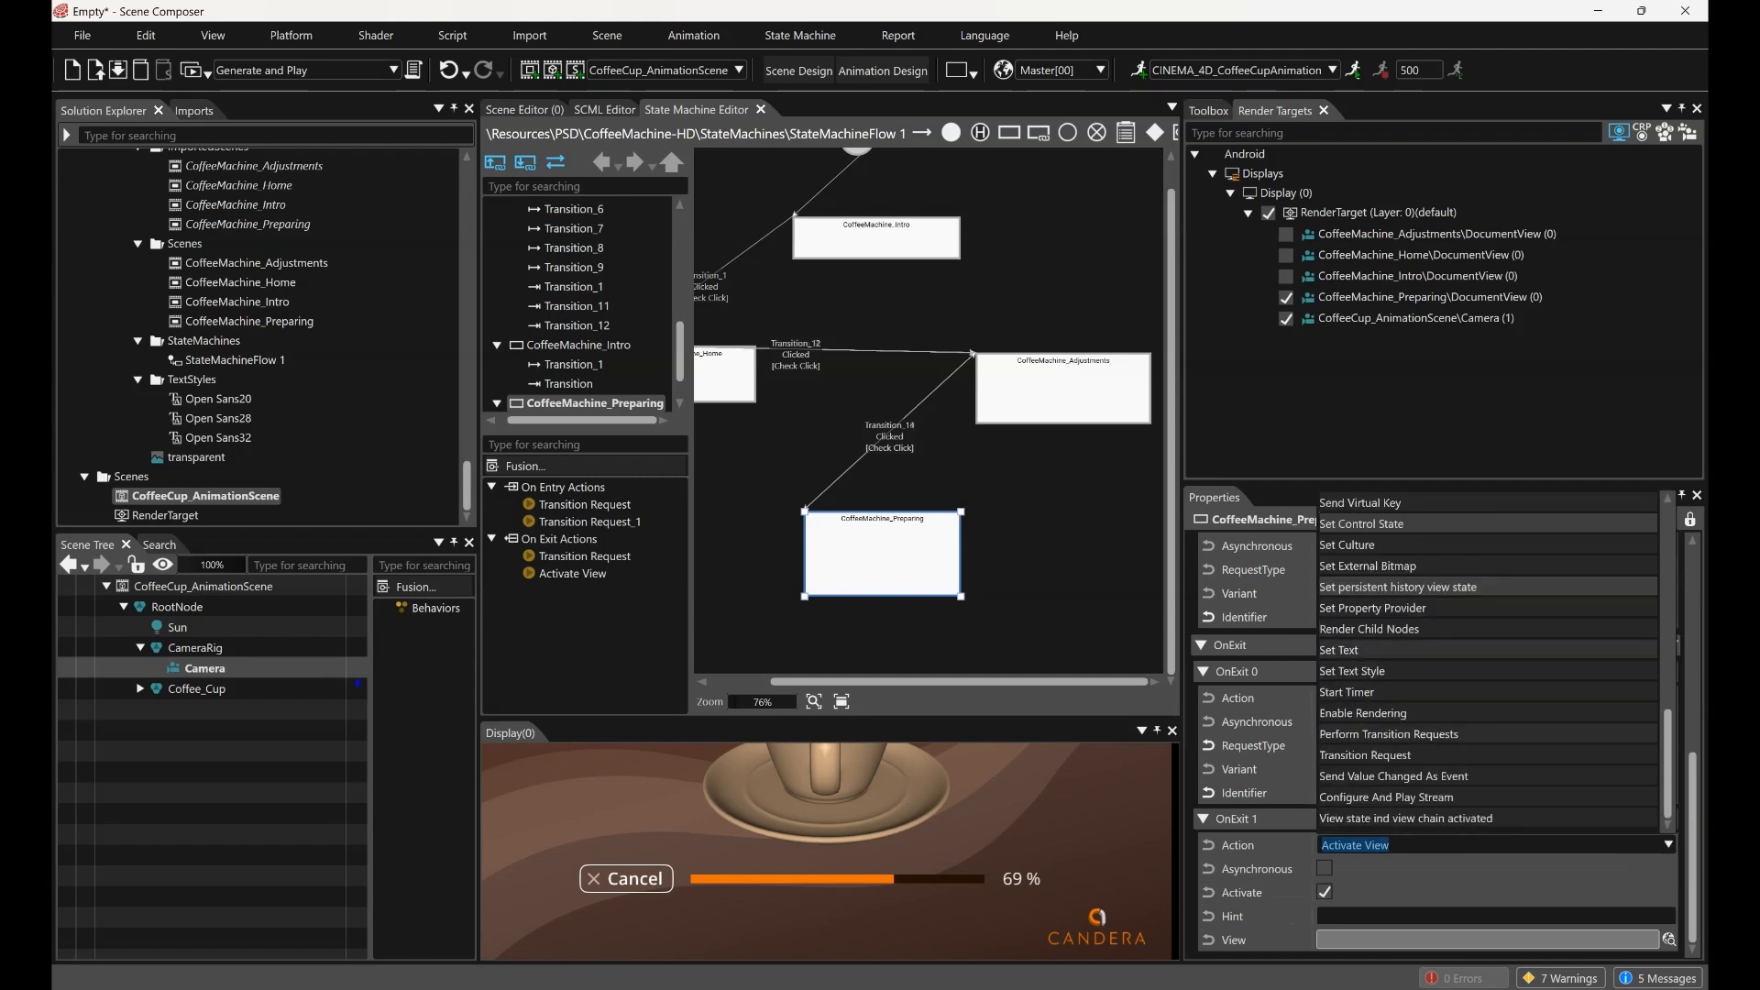
click(1394, 755)
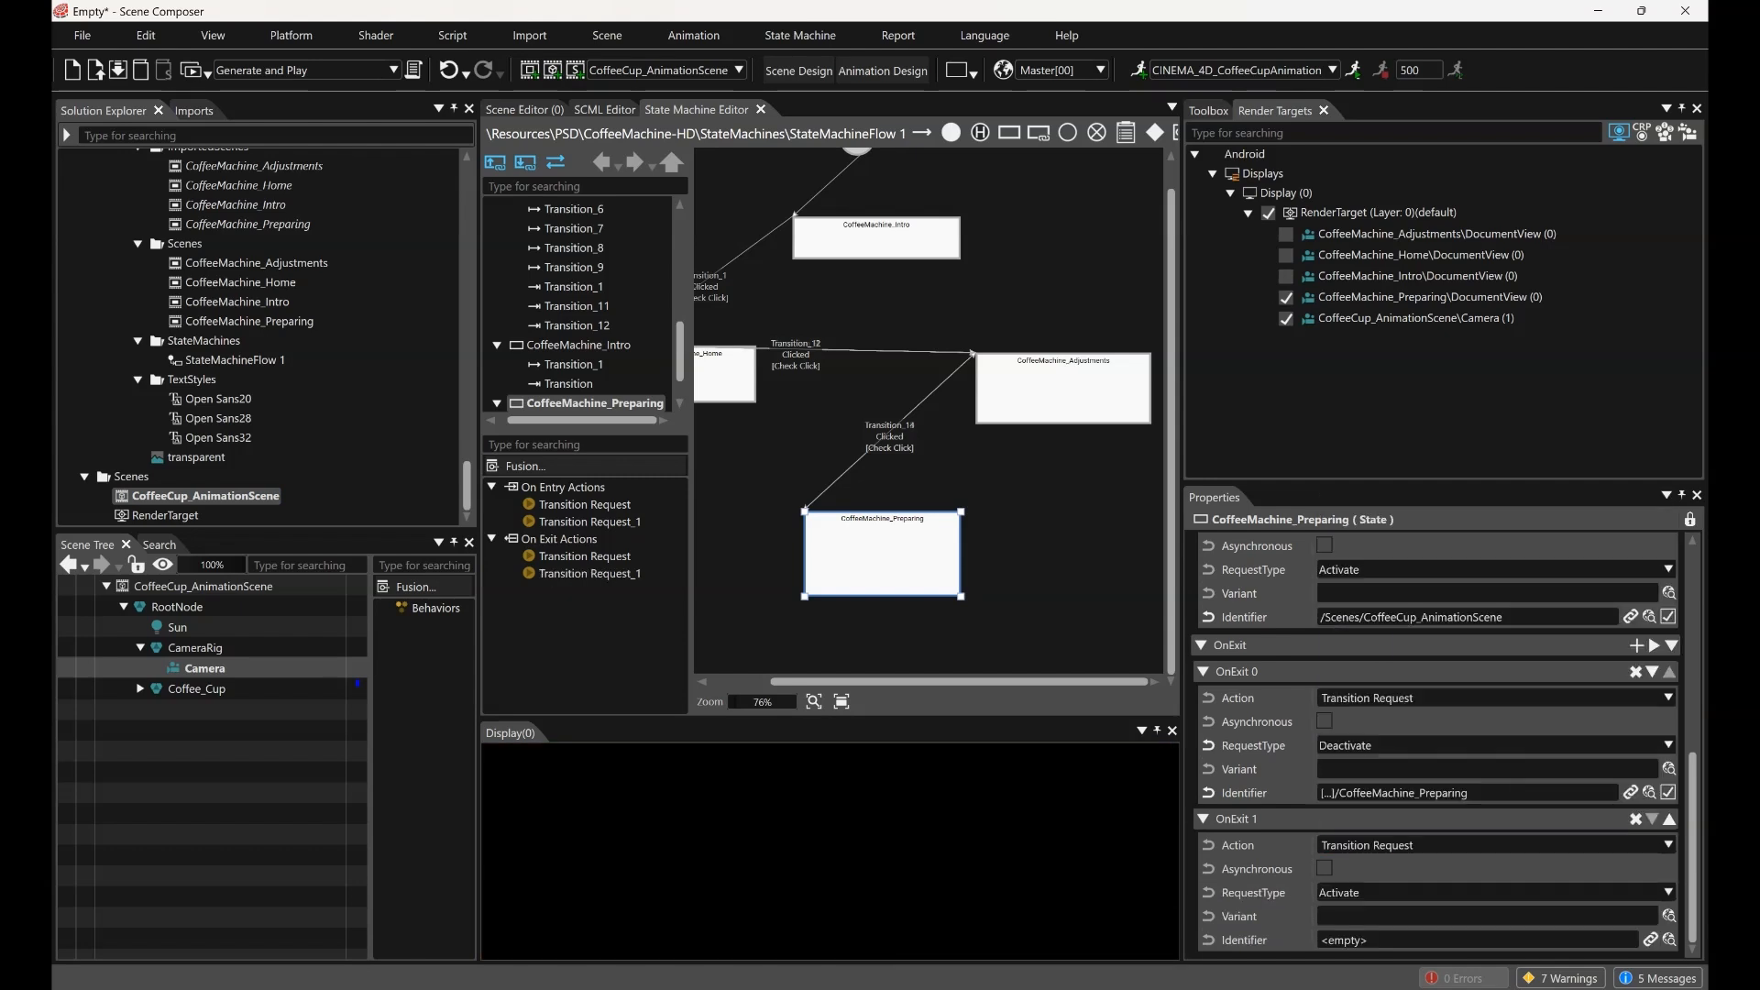
click(1669, 892)
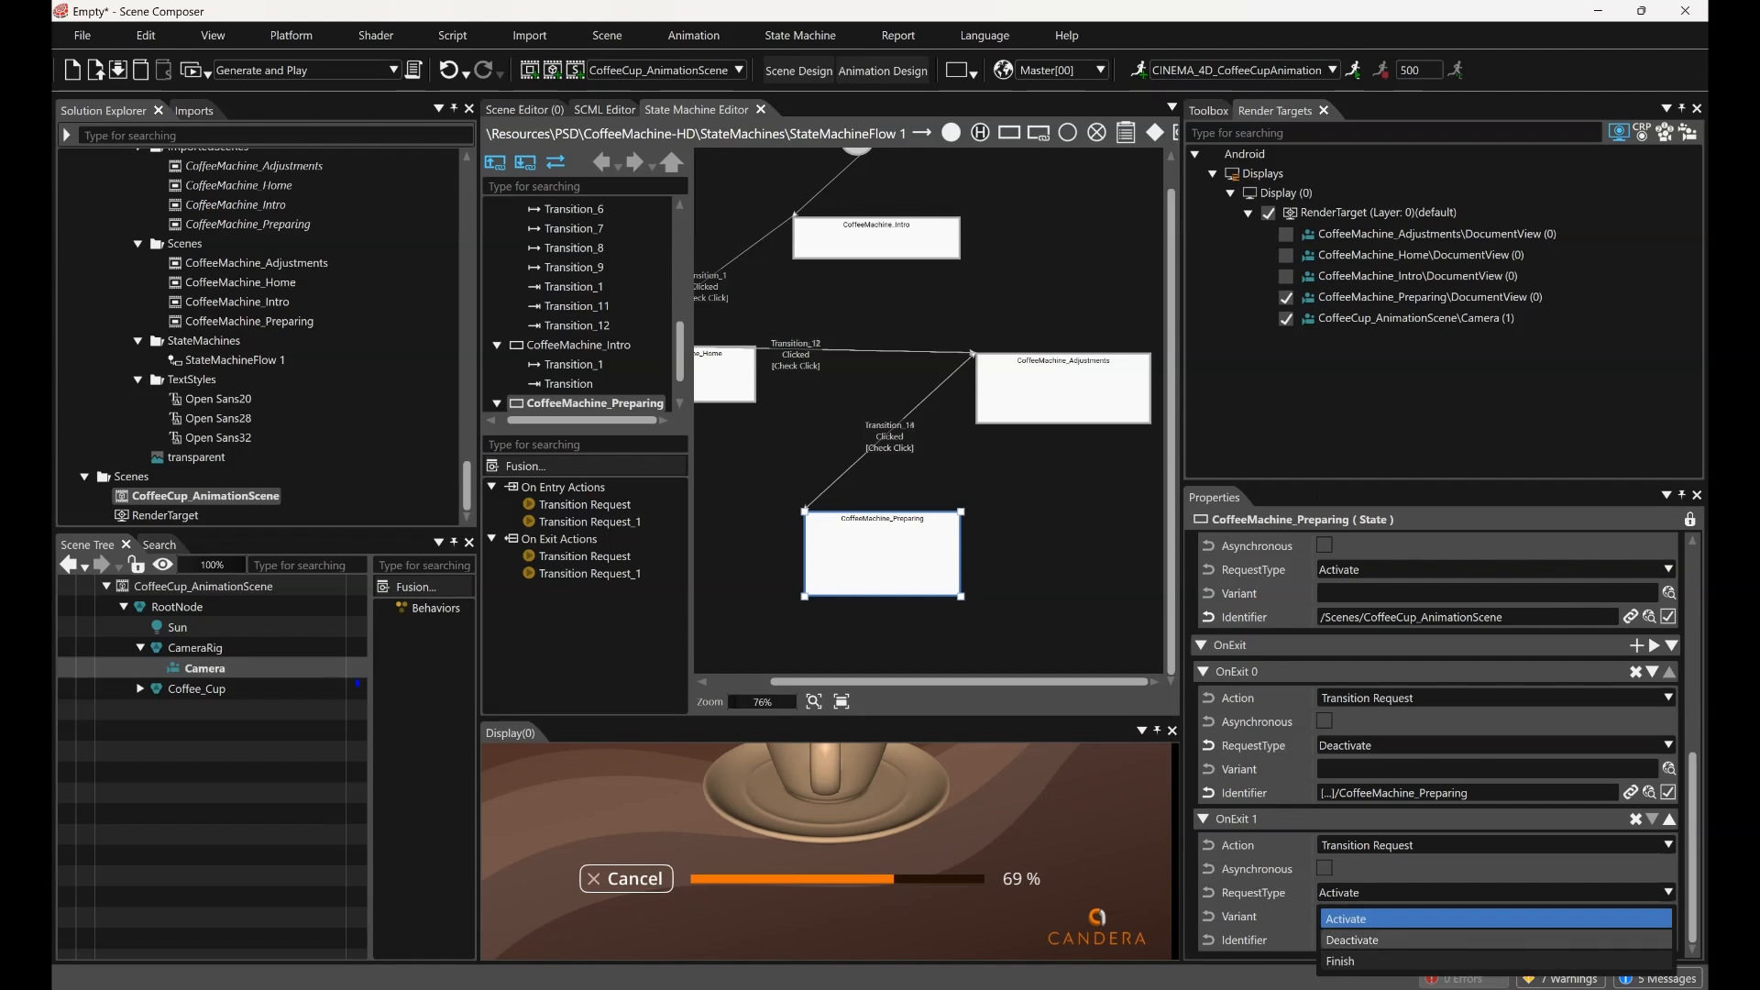
click(1466, 939)
drag(205, 496, 1388, 940)
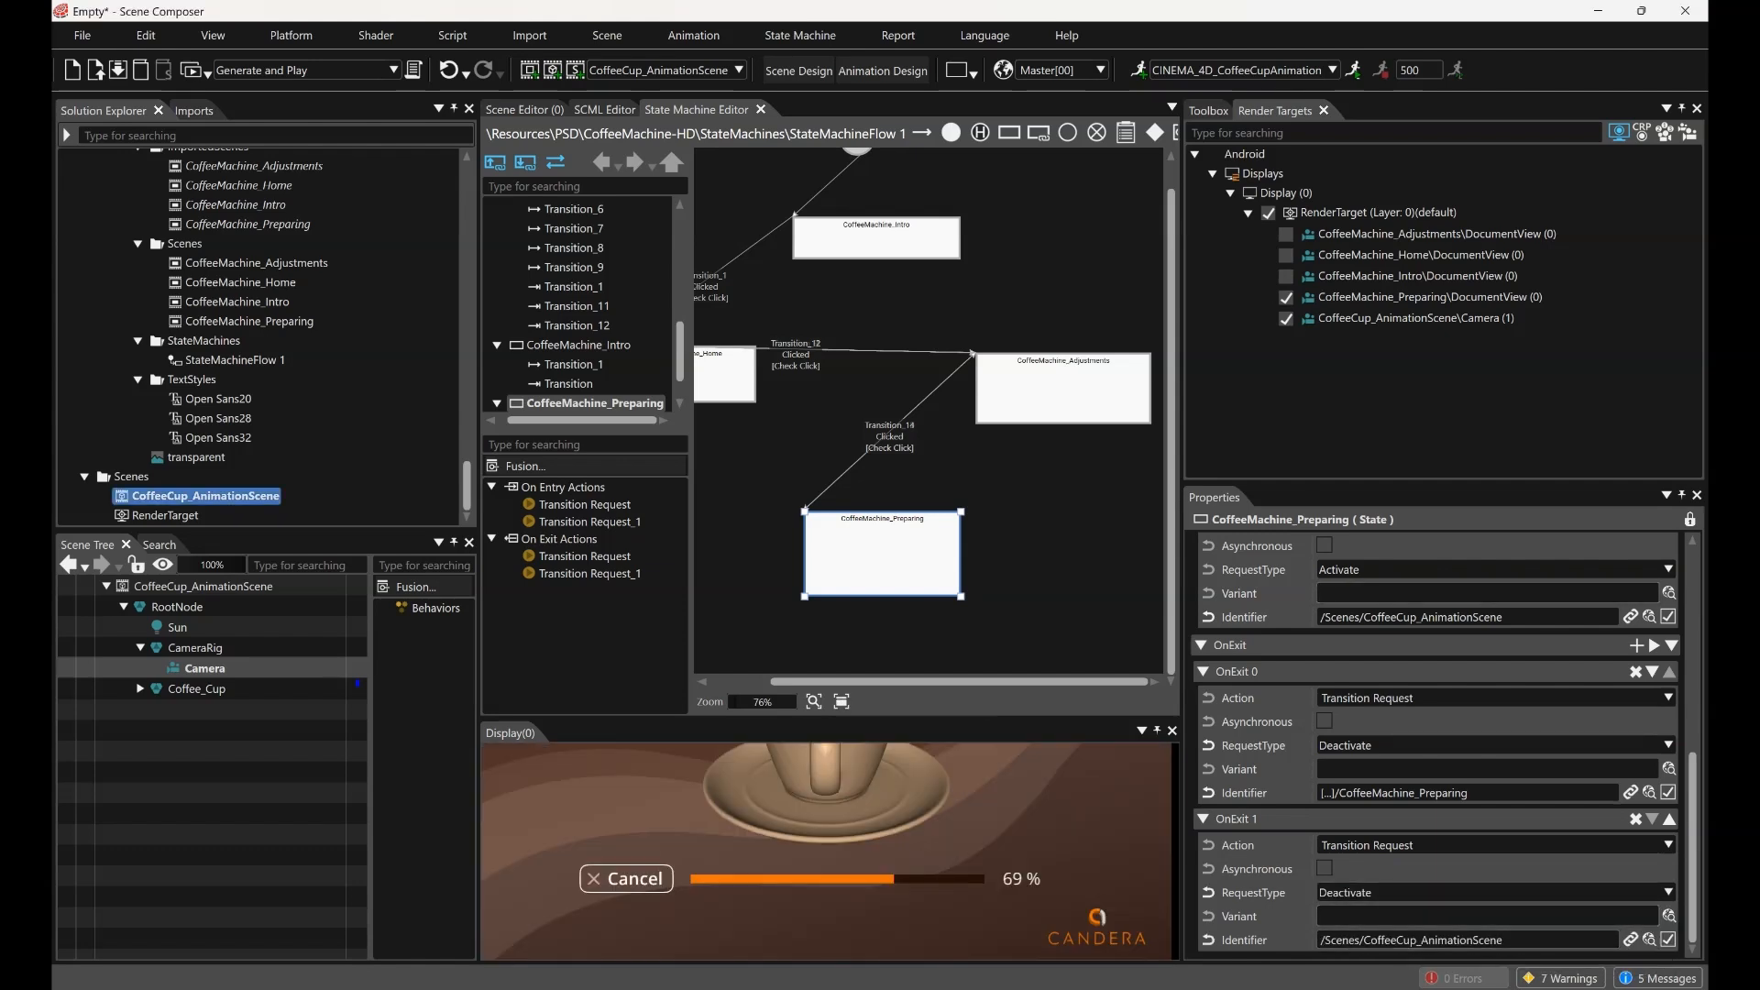
Add a third OnEntry action to the CoffeeMachine_Preparing state and set it to Configure And Play Animation
scroll(1439, 733, up, 3)
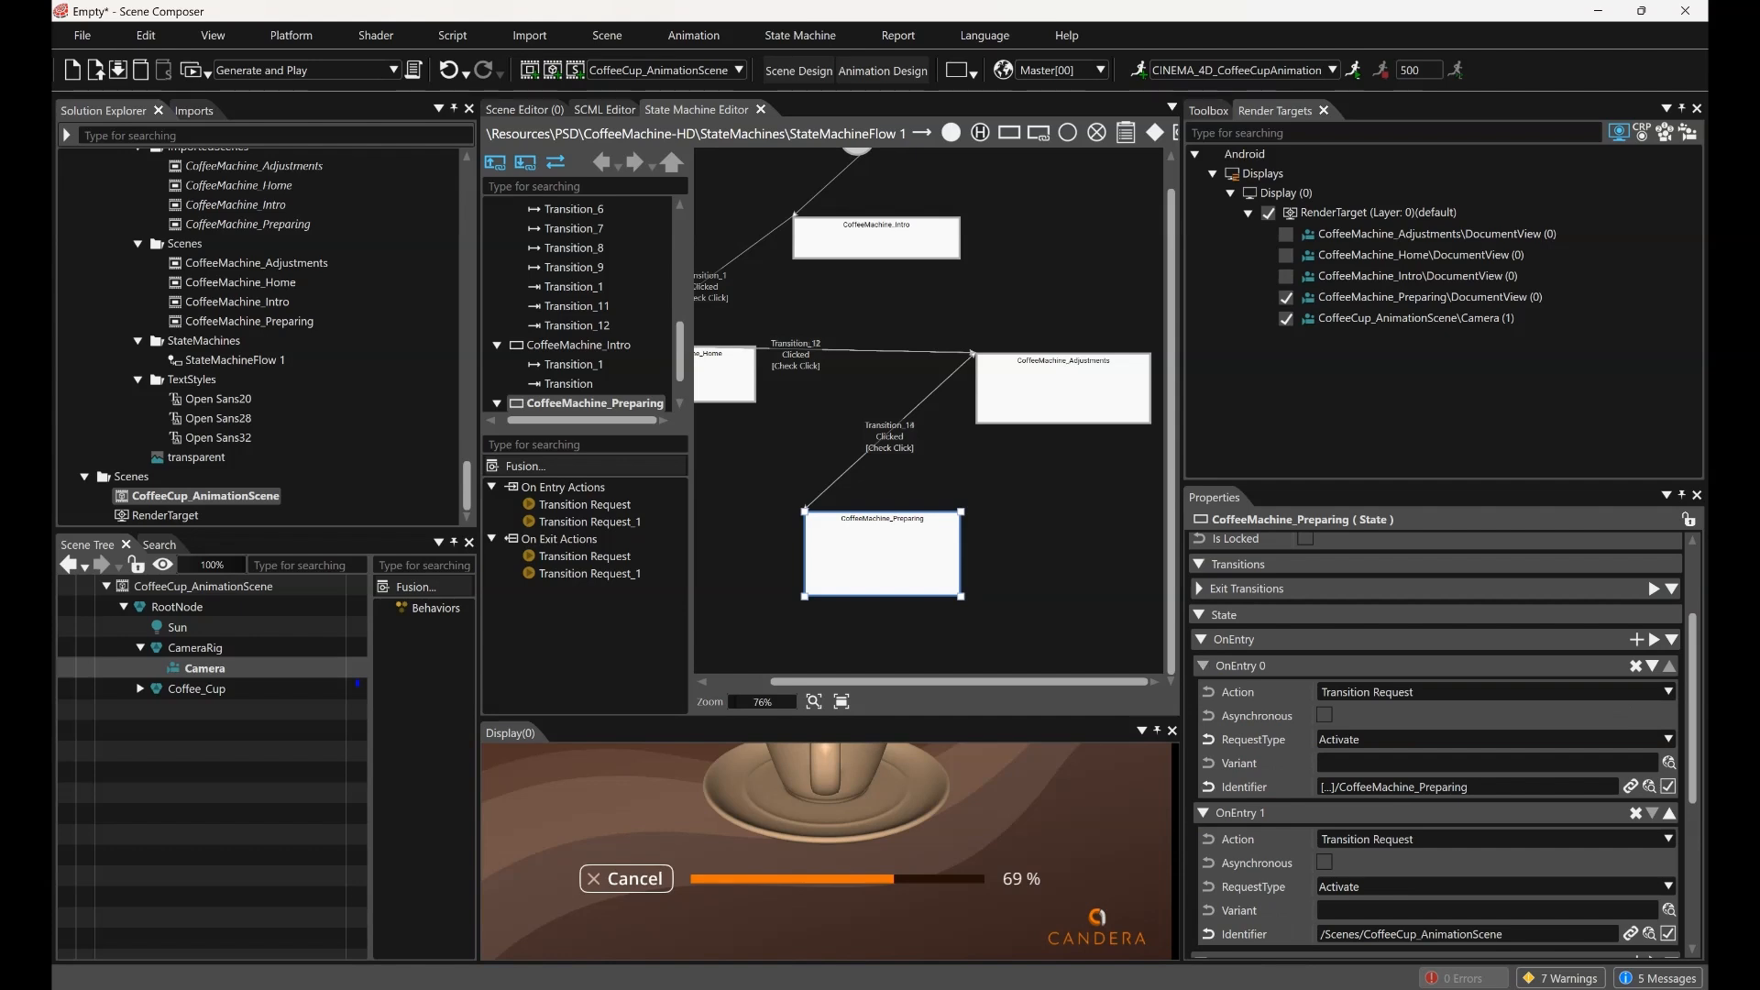
click(1637, 640)
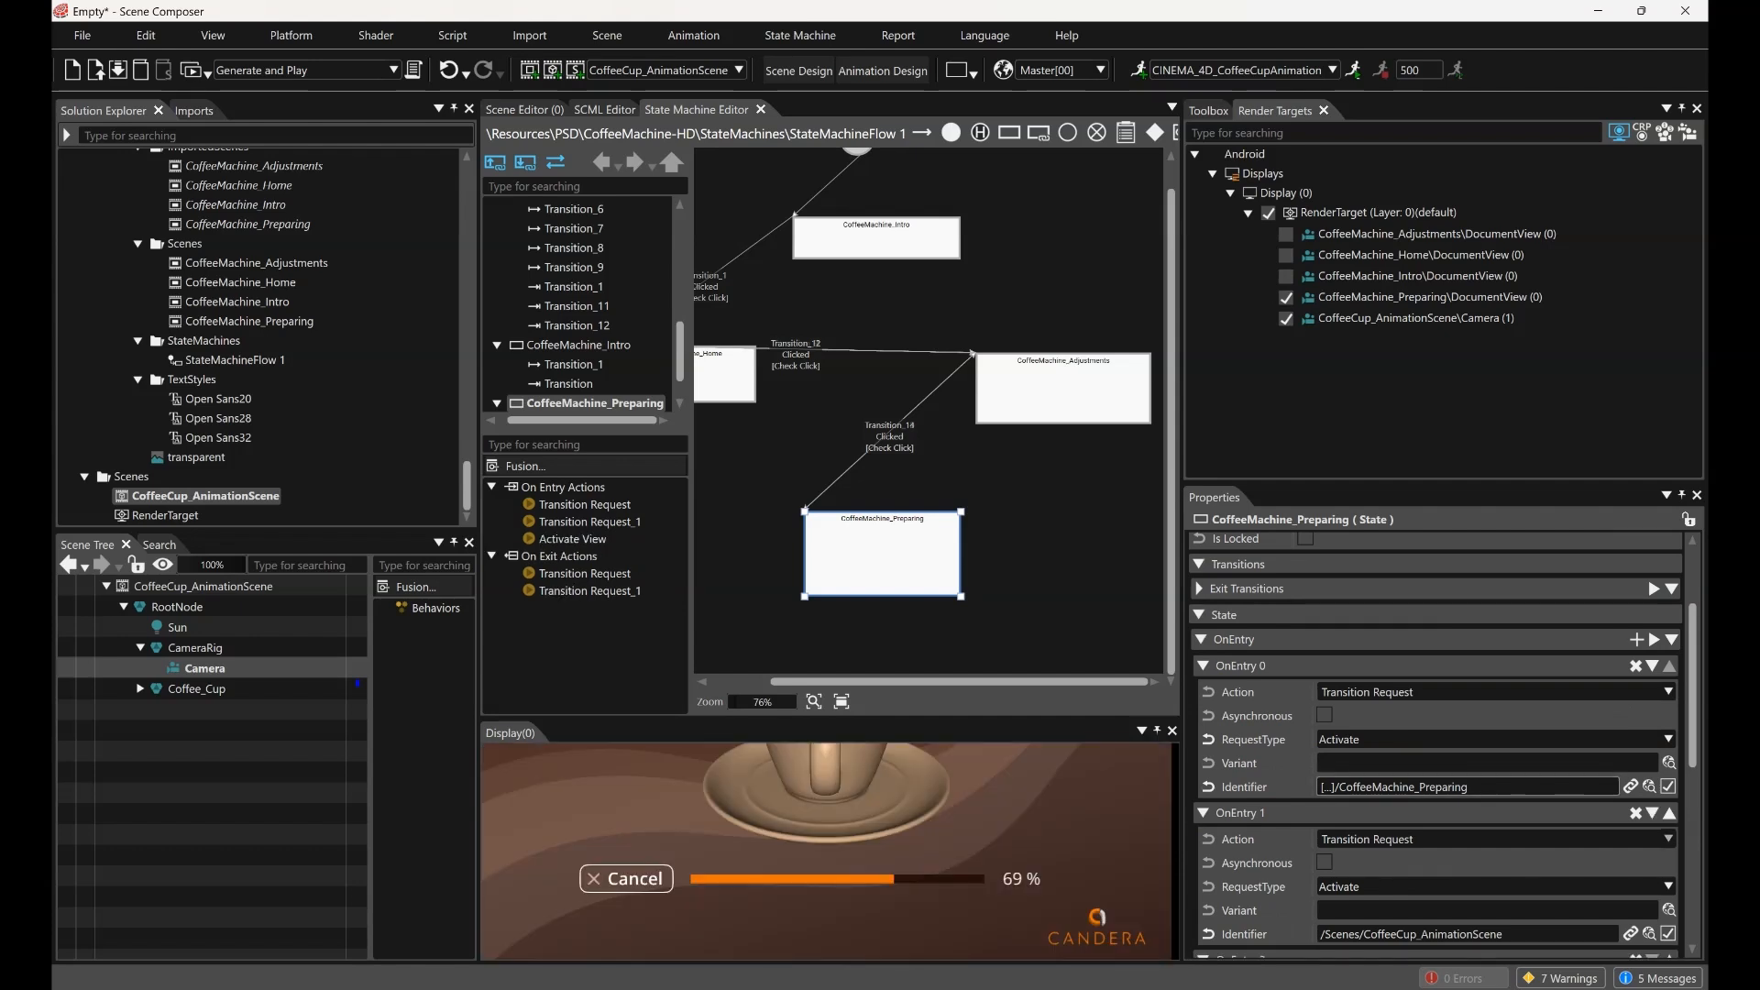
scroll(1439, 733, down, 5)
click(1485, 760)
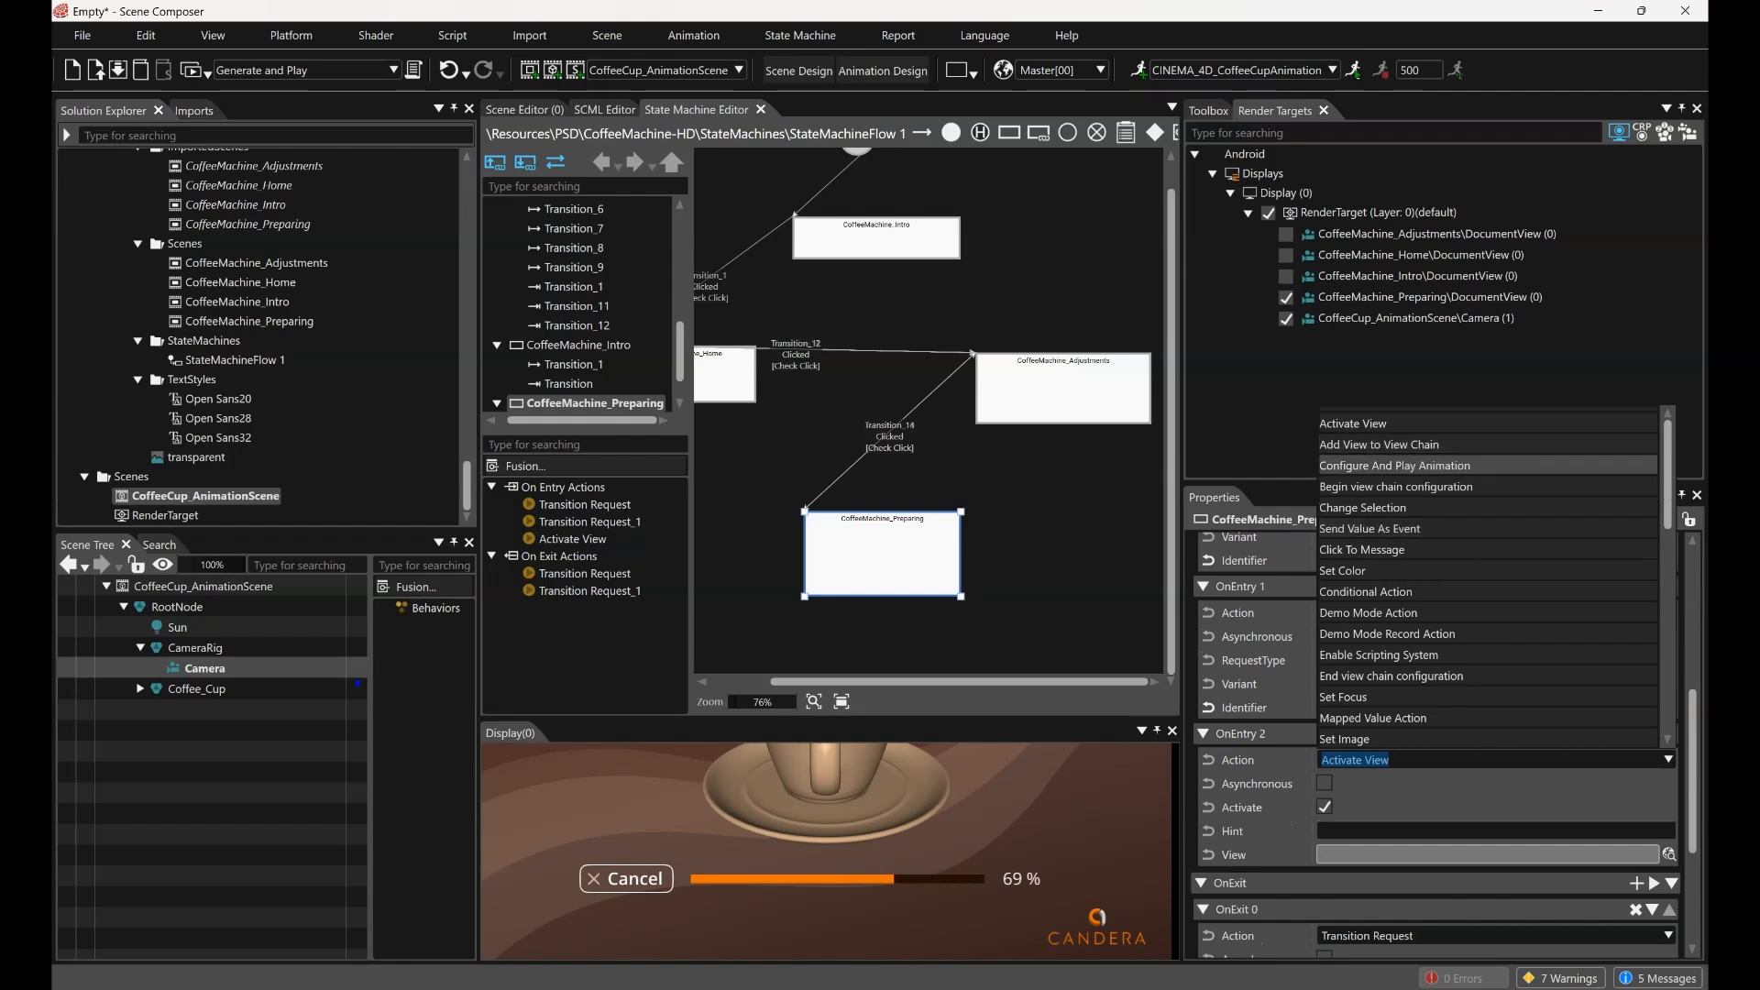
click(1430, 465)
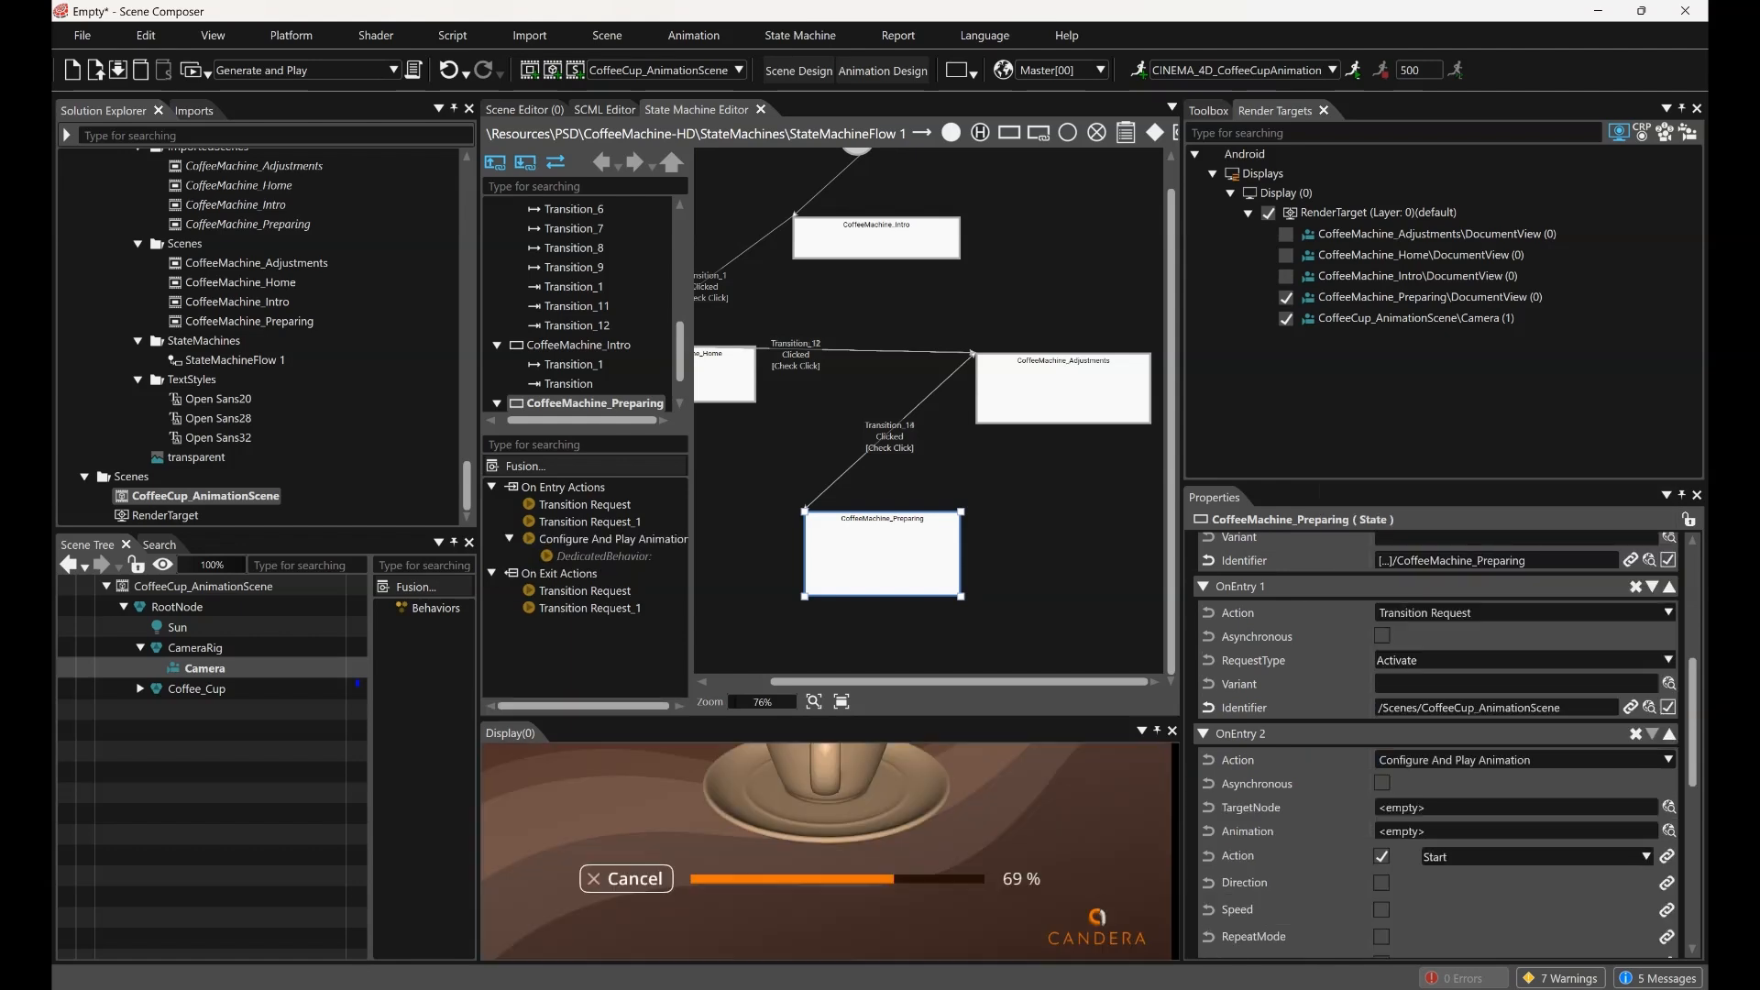
scroll(1439, 734, down, 3)
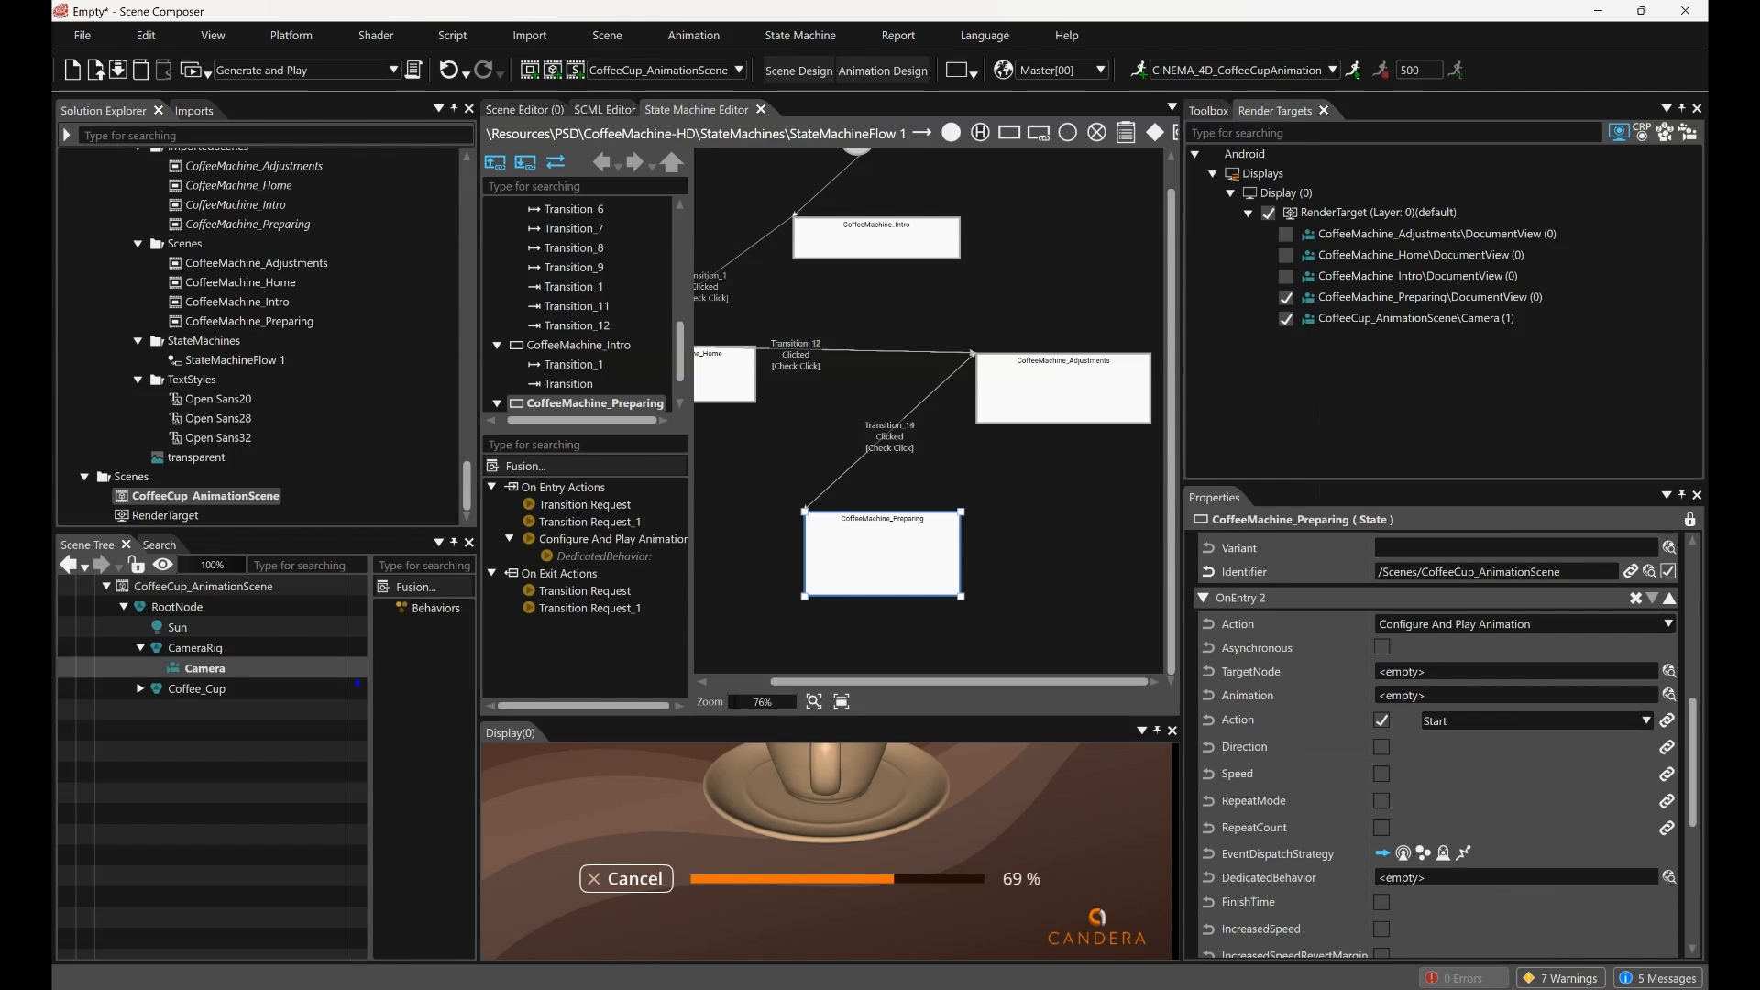
Assign CINEMA_4D_CoffeeCupAnimation as the animation of the new OnEntry action and unlock the state's properties
scroll(261, 335, up, 15)
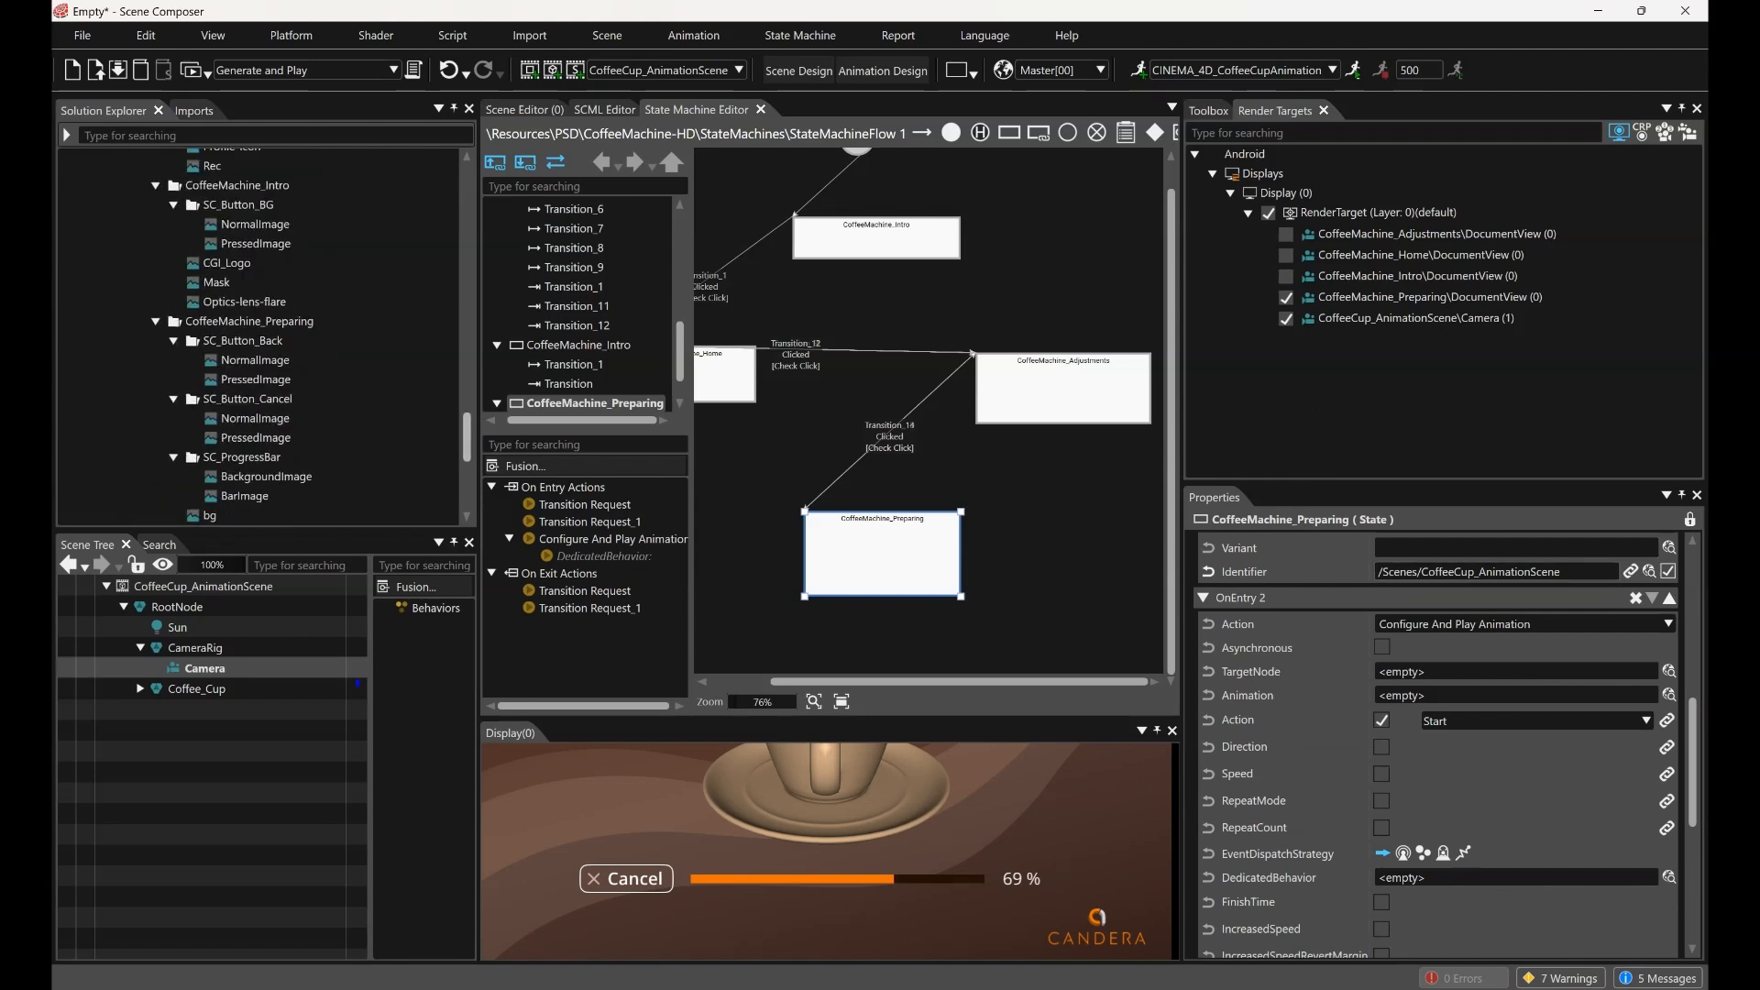
scroll(261, 334, up, 1)
click(102, 350)
click(221, 234)
drag(221, 234, 1432, 697)
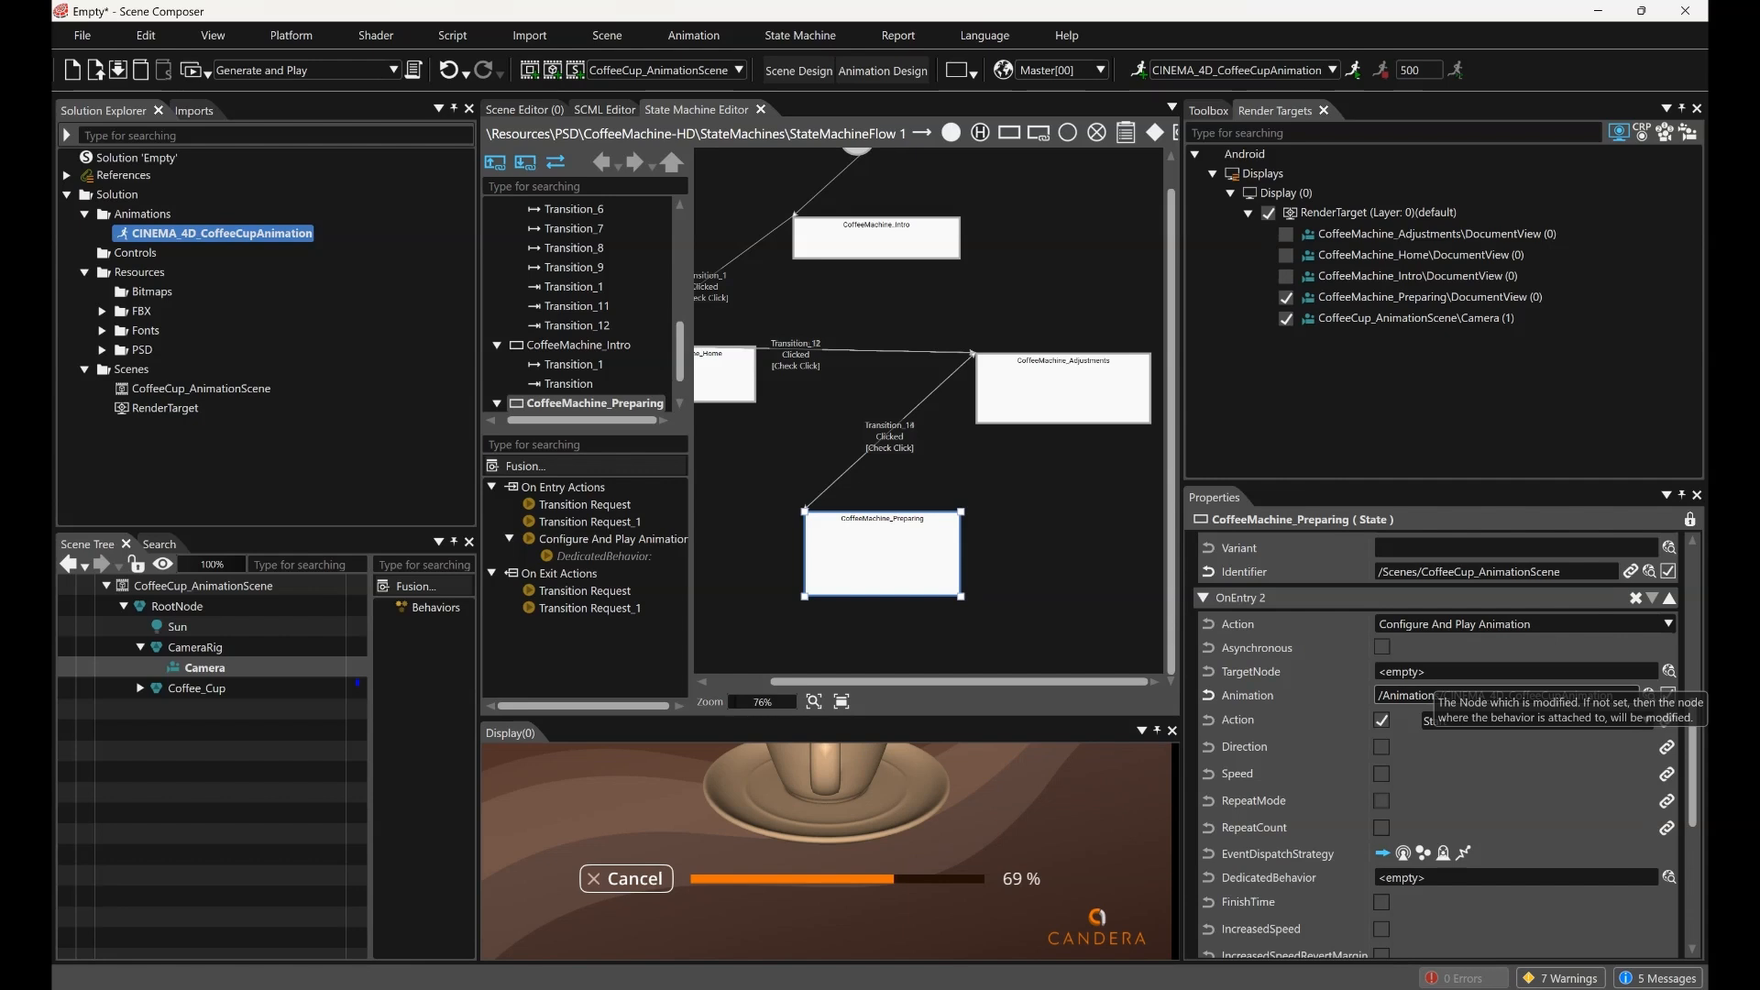
click(1689, 520)
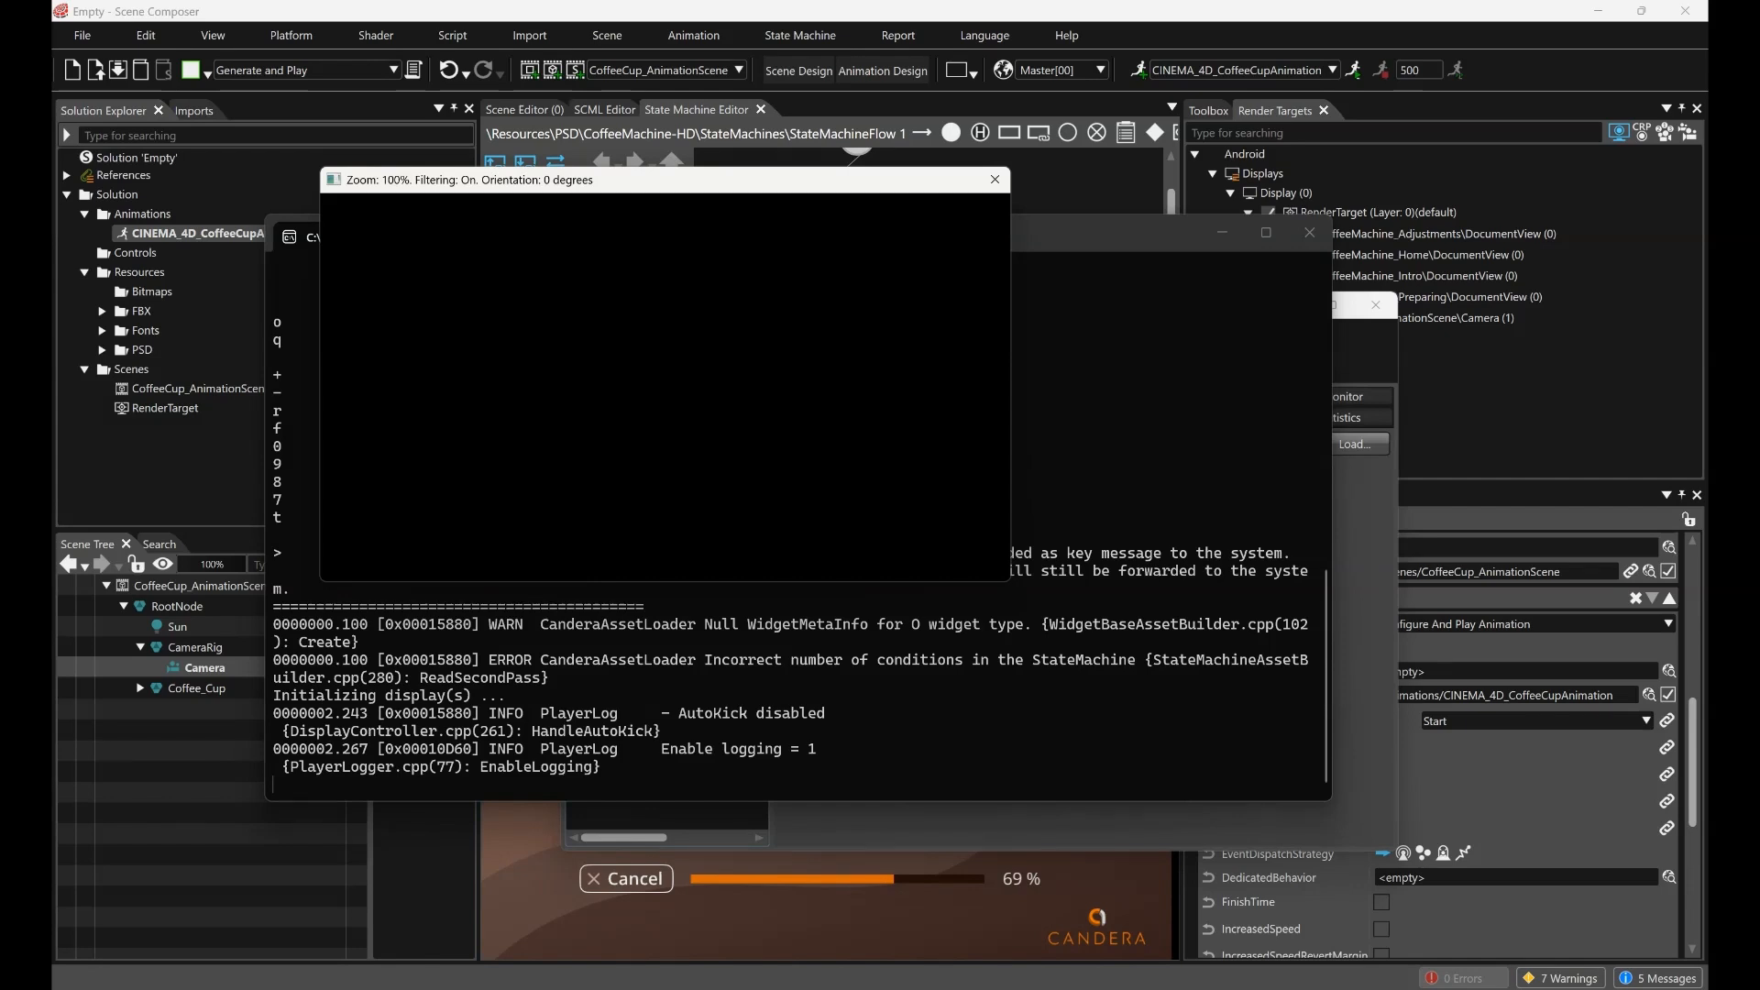
Enable the Adjustments, Home and Intro views on the render target and preview the cup animation in the player, closing it when done
click(1375, 305)
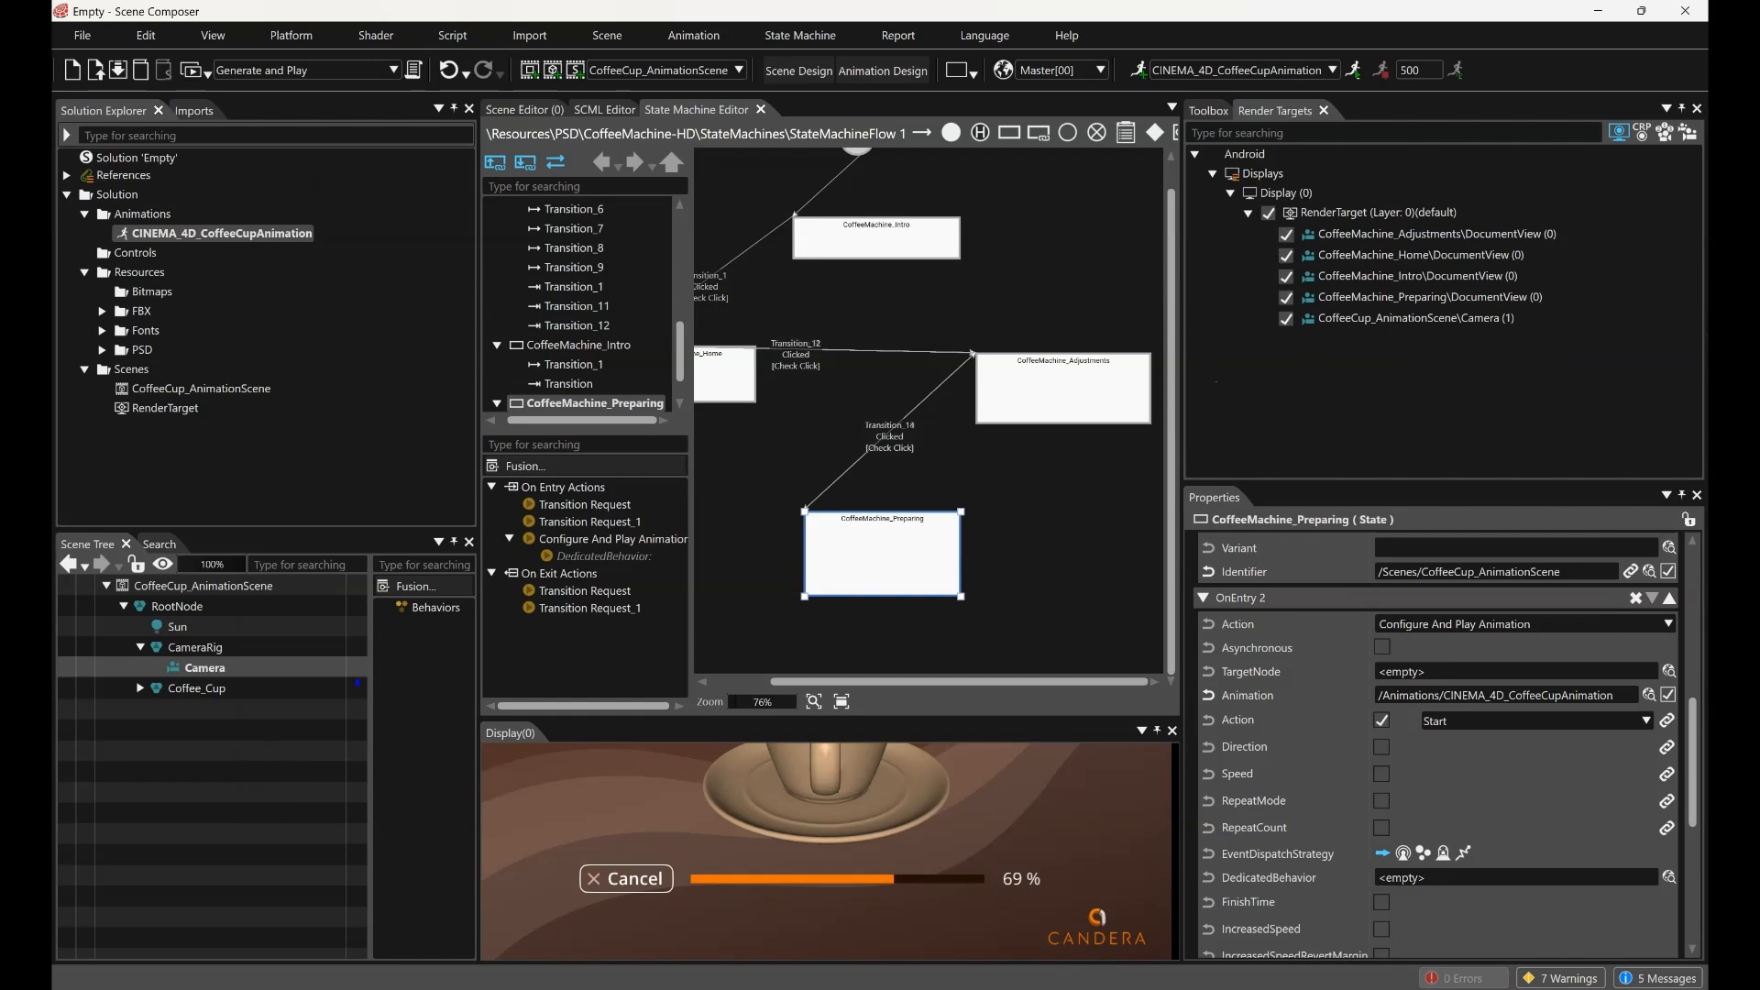
click(1286, 235)
click(221, 234)
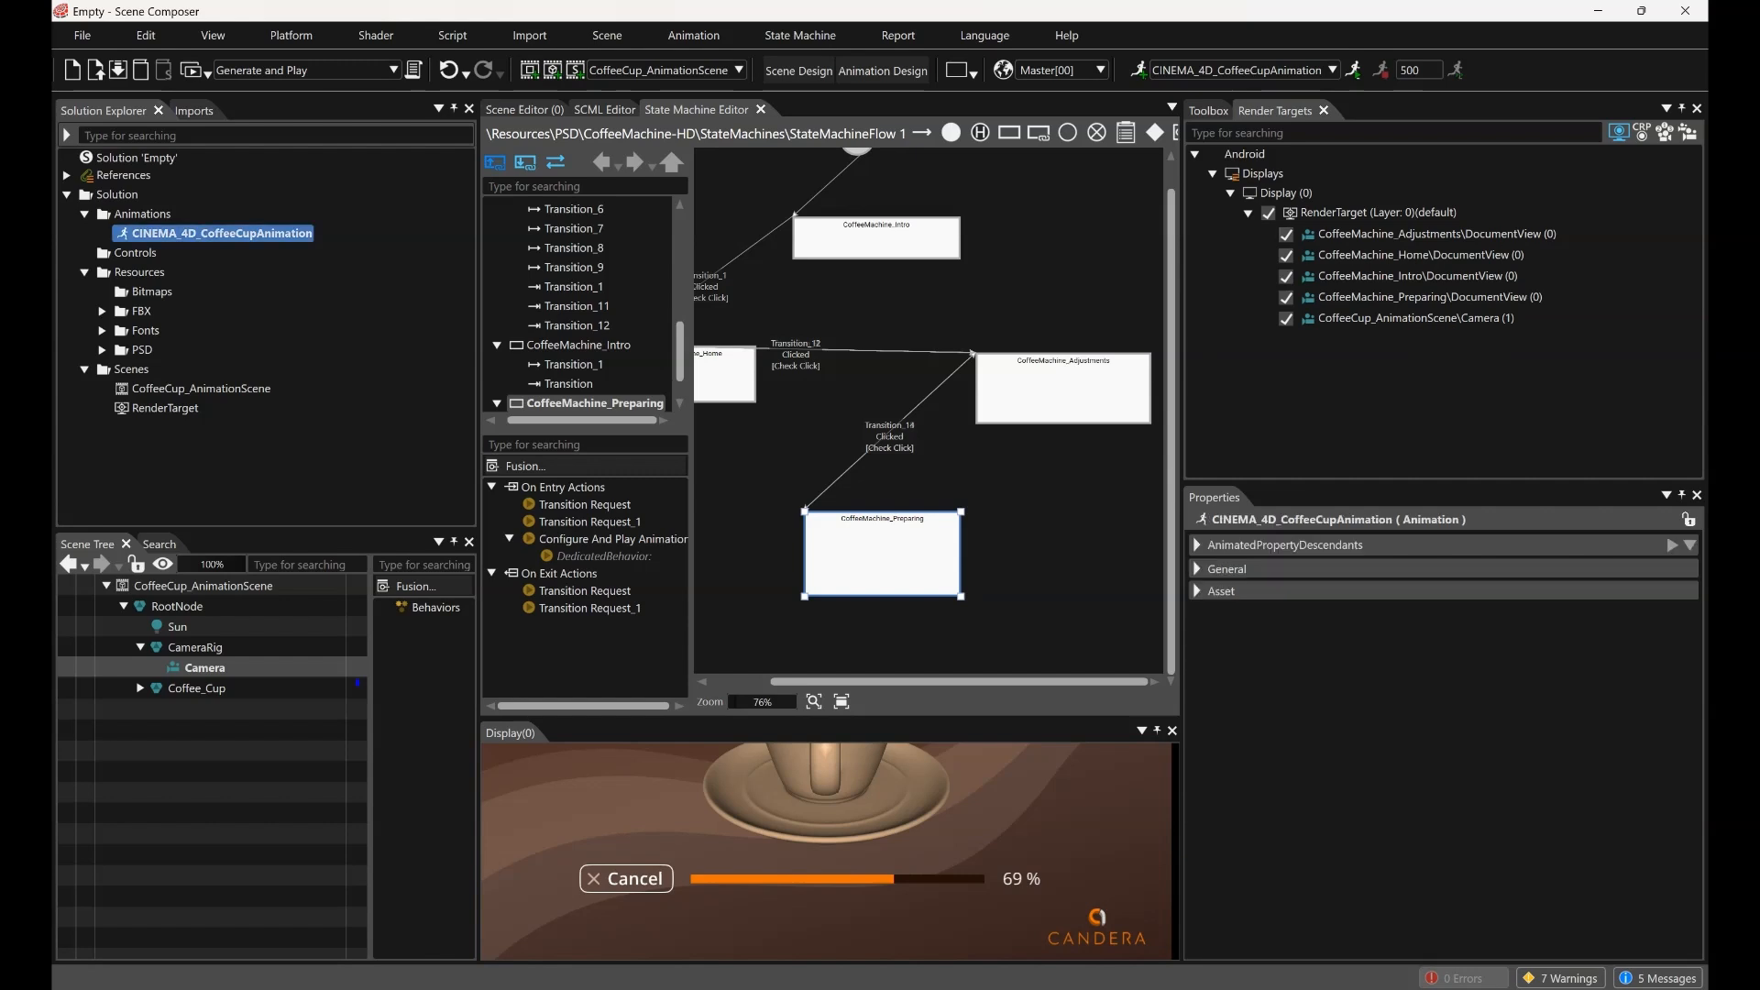
click(525, 110)
scroll(830, 416, down, 5)
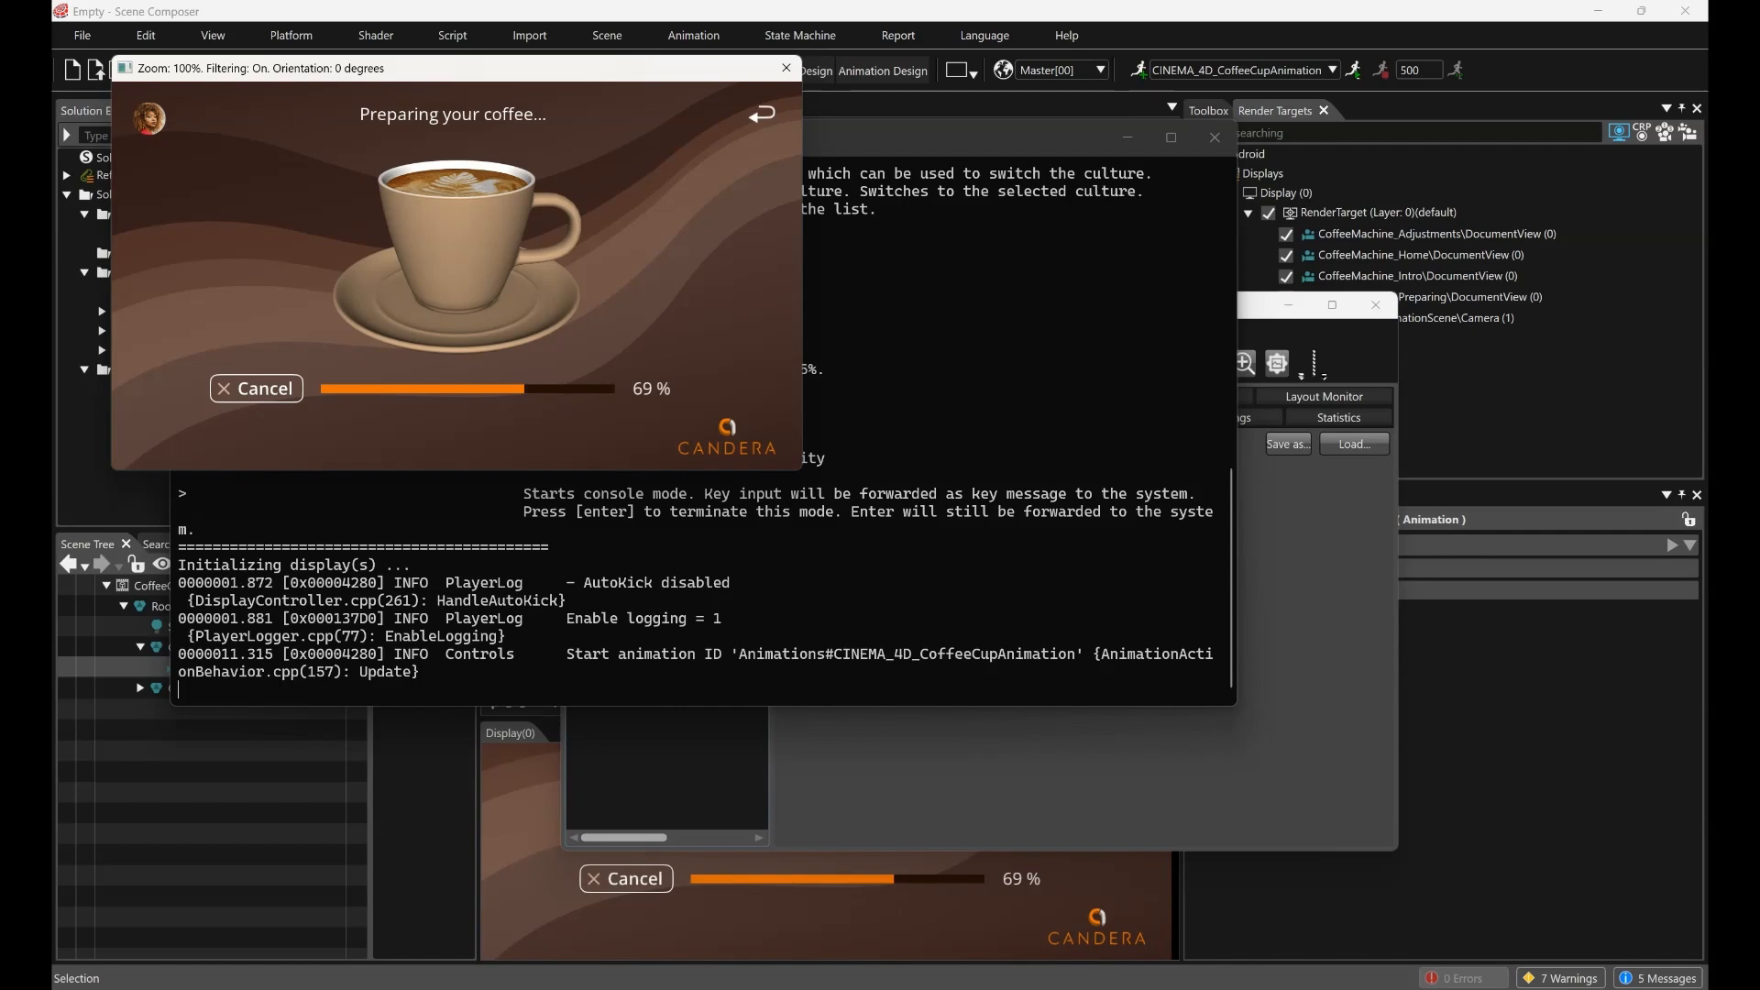
click(1375, 305)
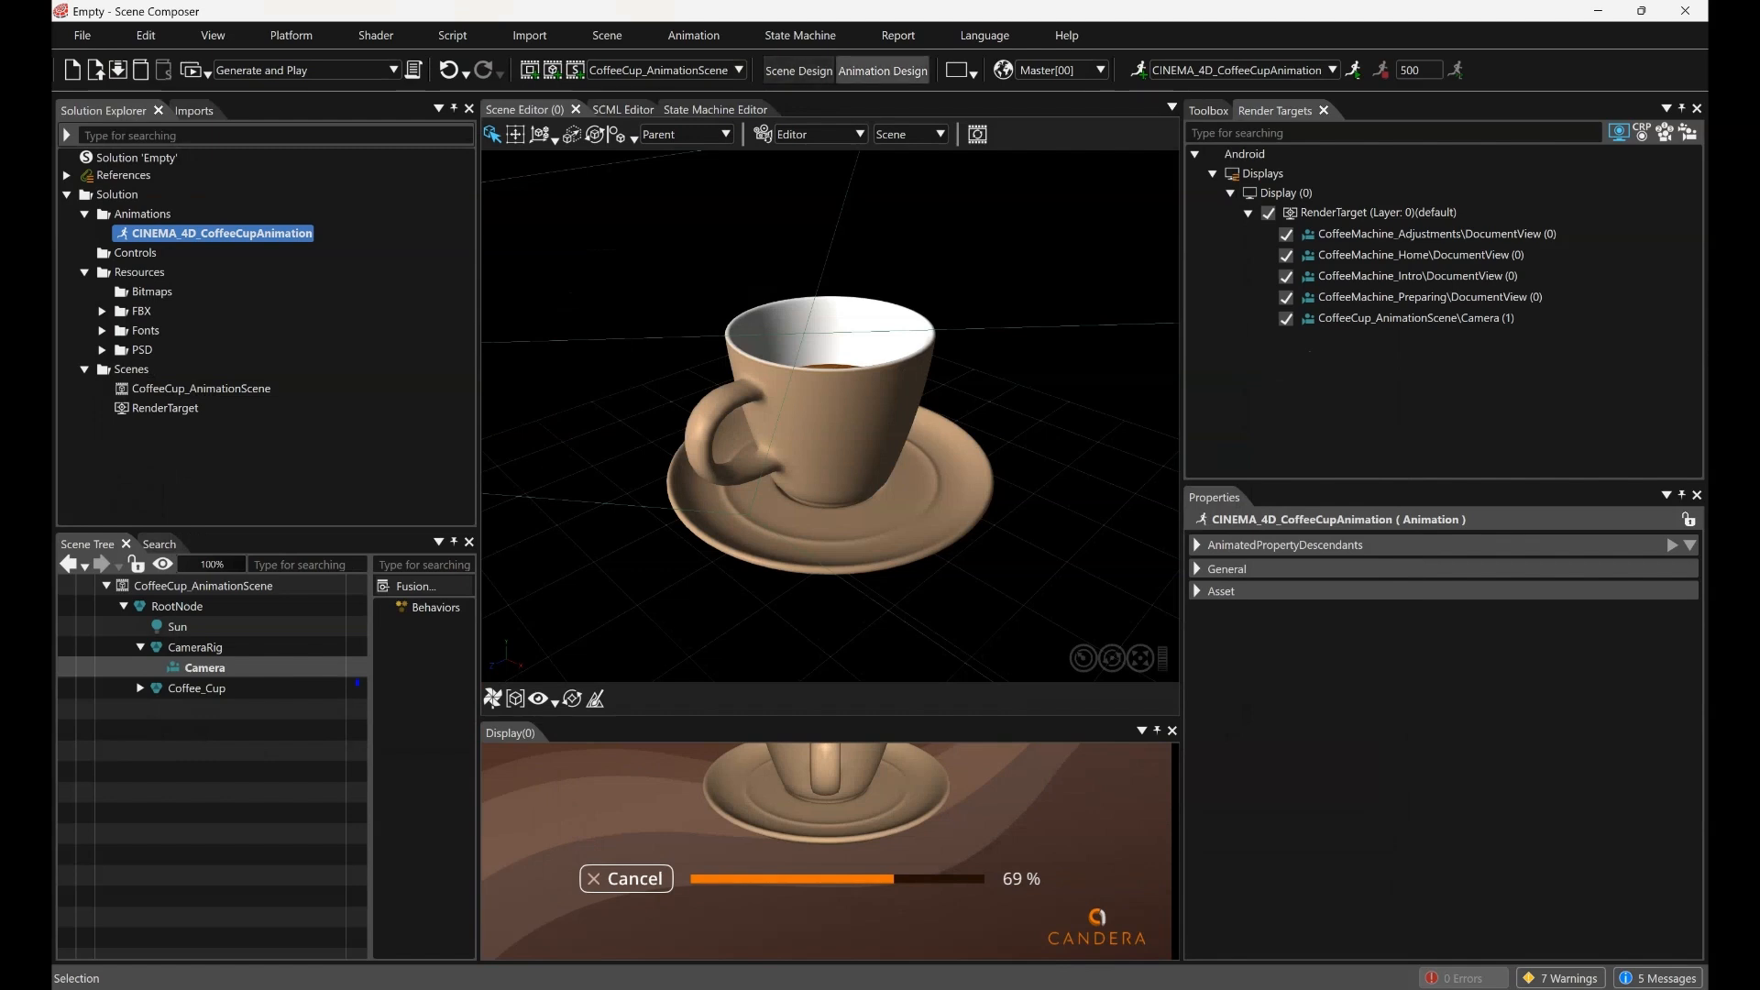
In Animation Design, animate the Value property of CoffeeMachine_Preparing's SC_ProgressBar within CINEMA_4D_CoffeeCupAnimation, using Linear interpolation and a new key frame sequence
click(883, 71)
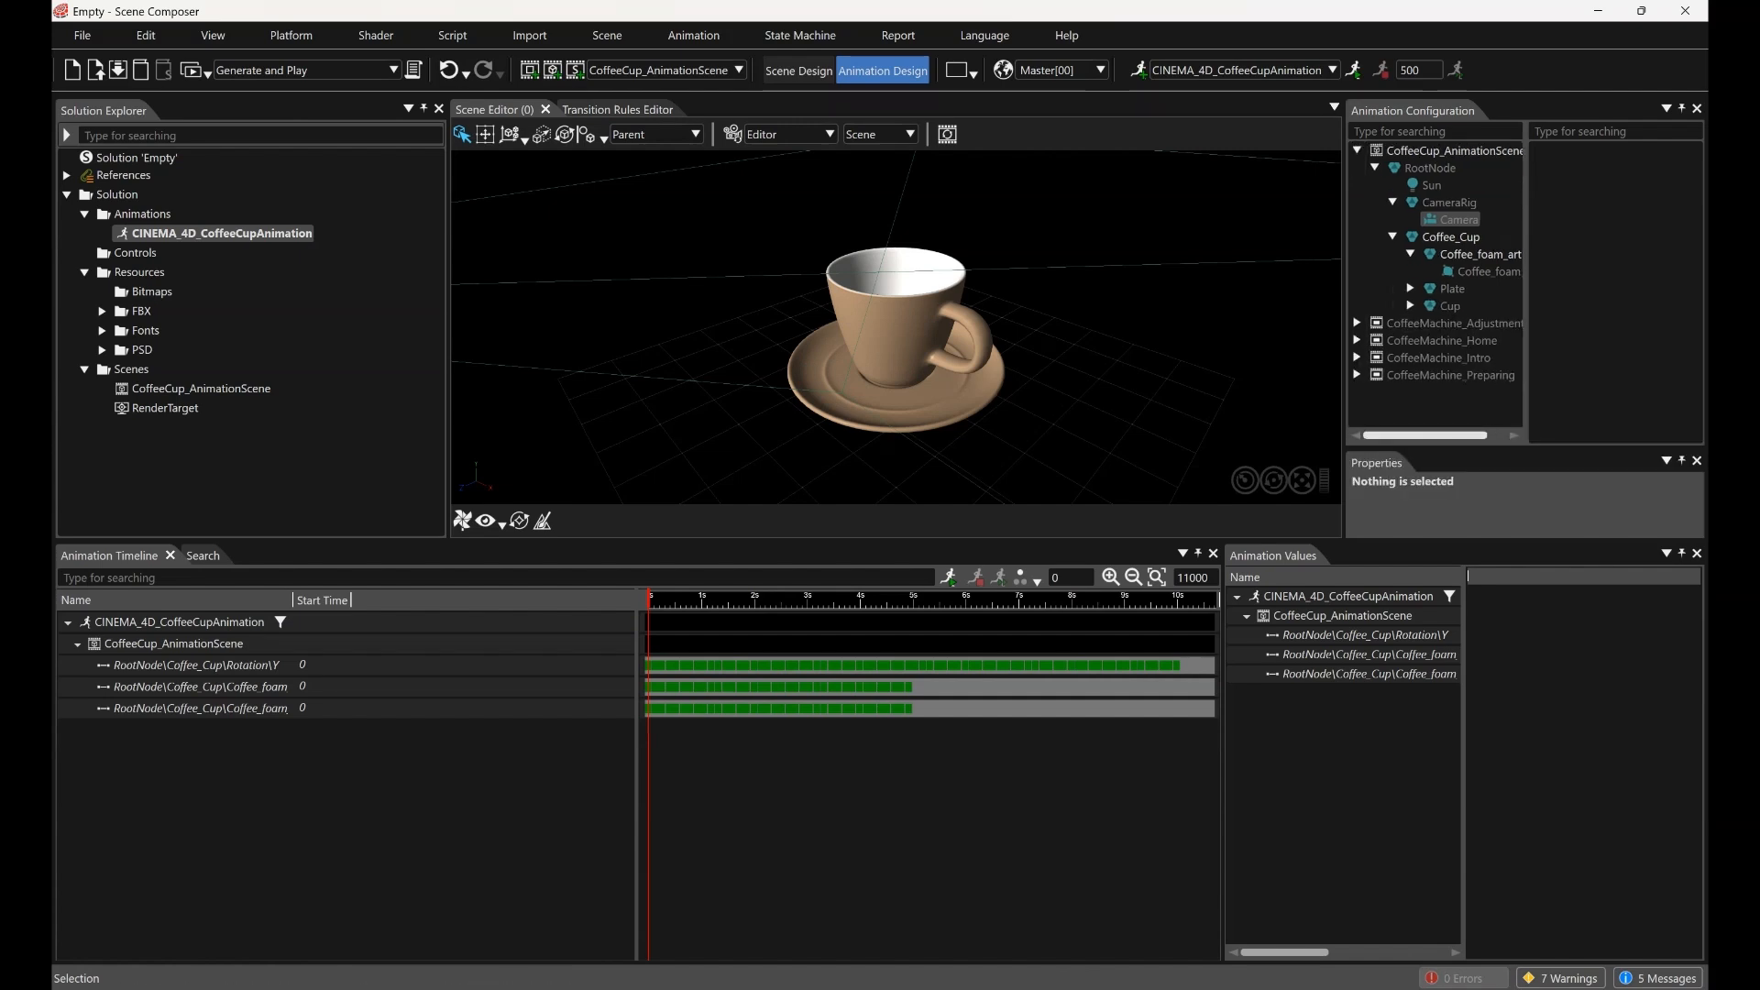
click(1357, 375)
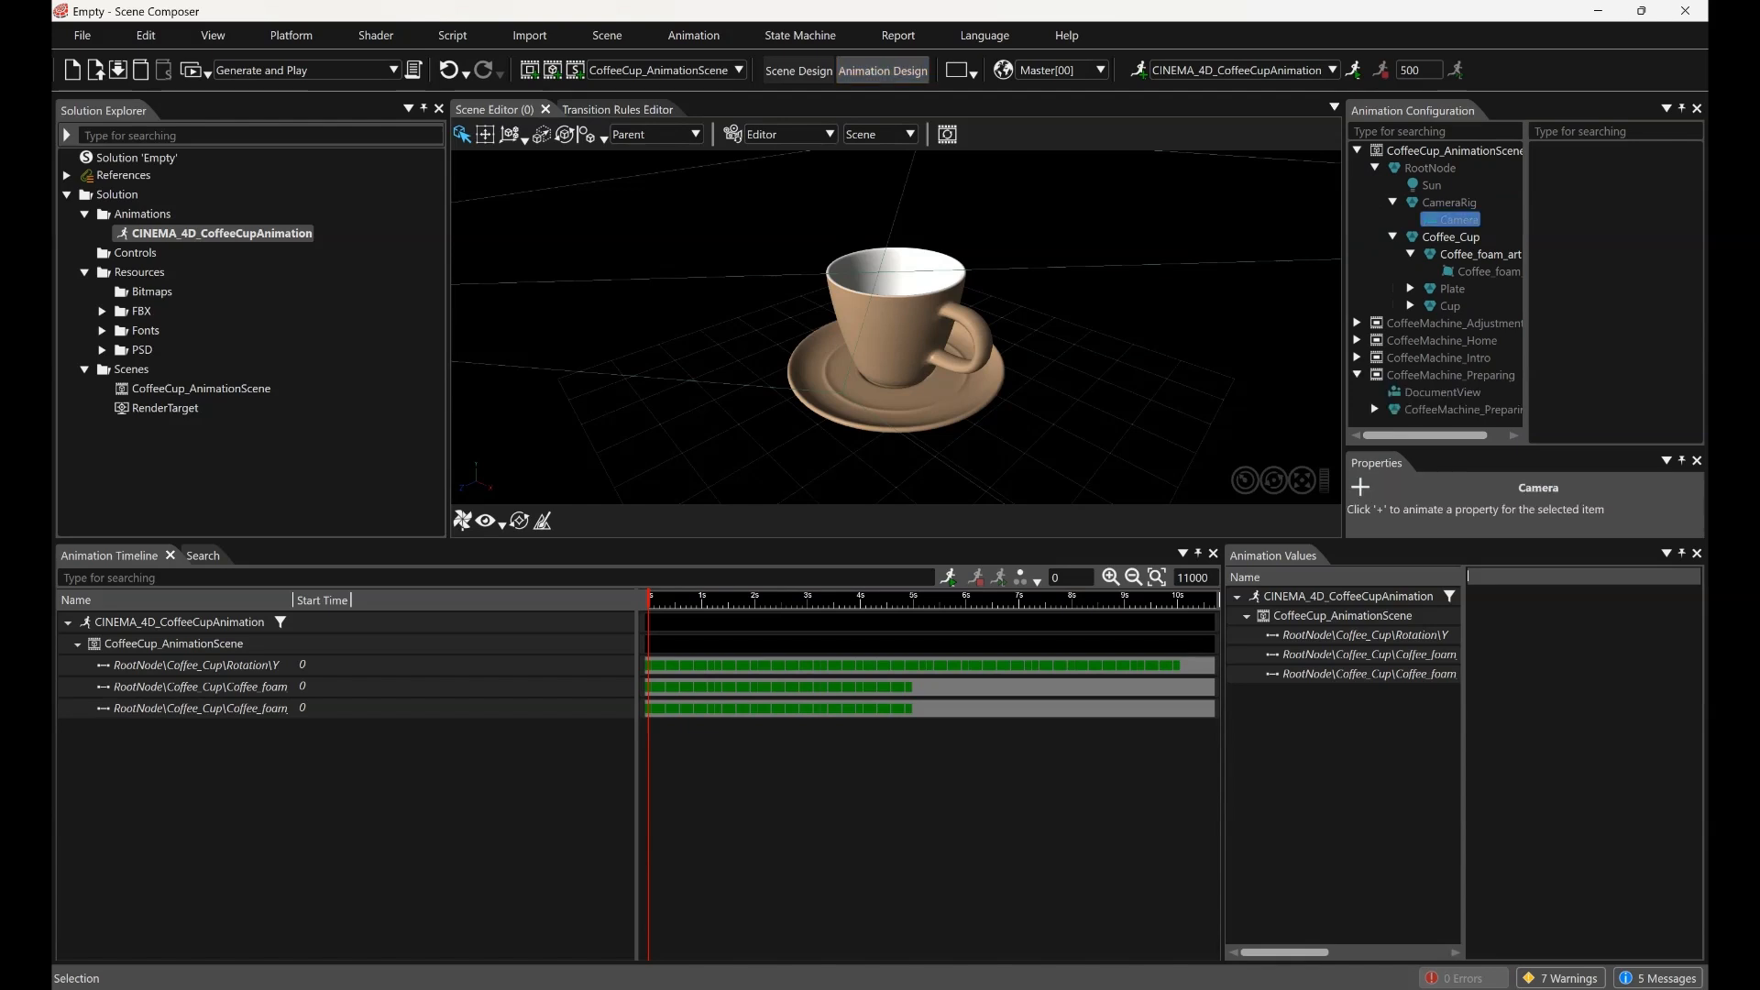
click(1374, 409)
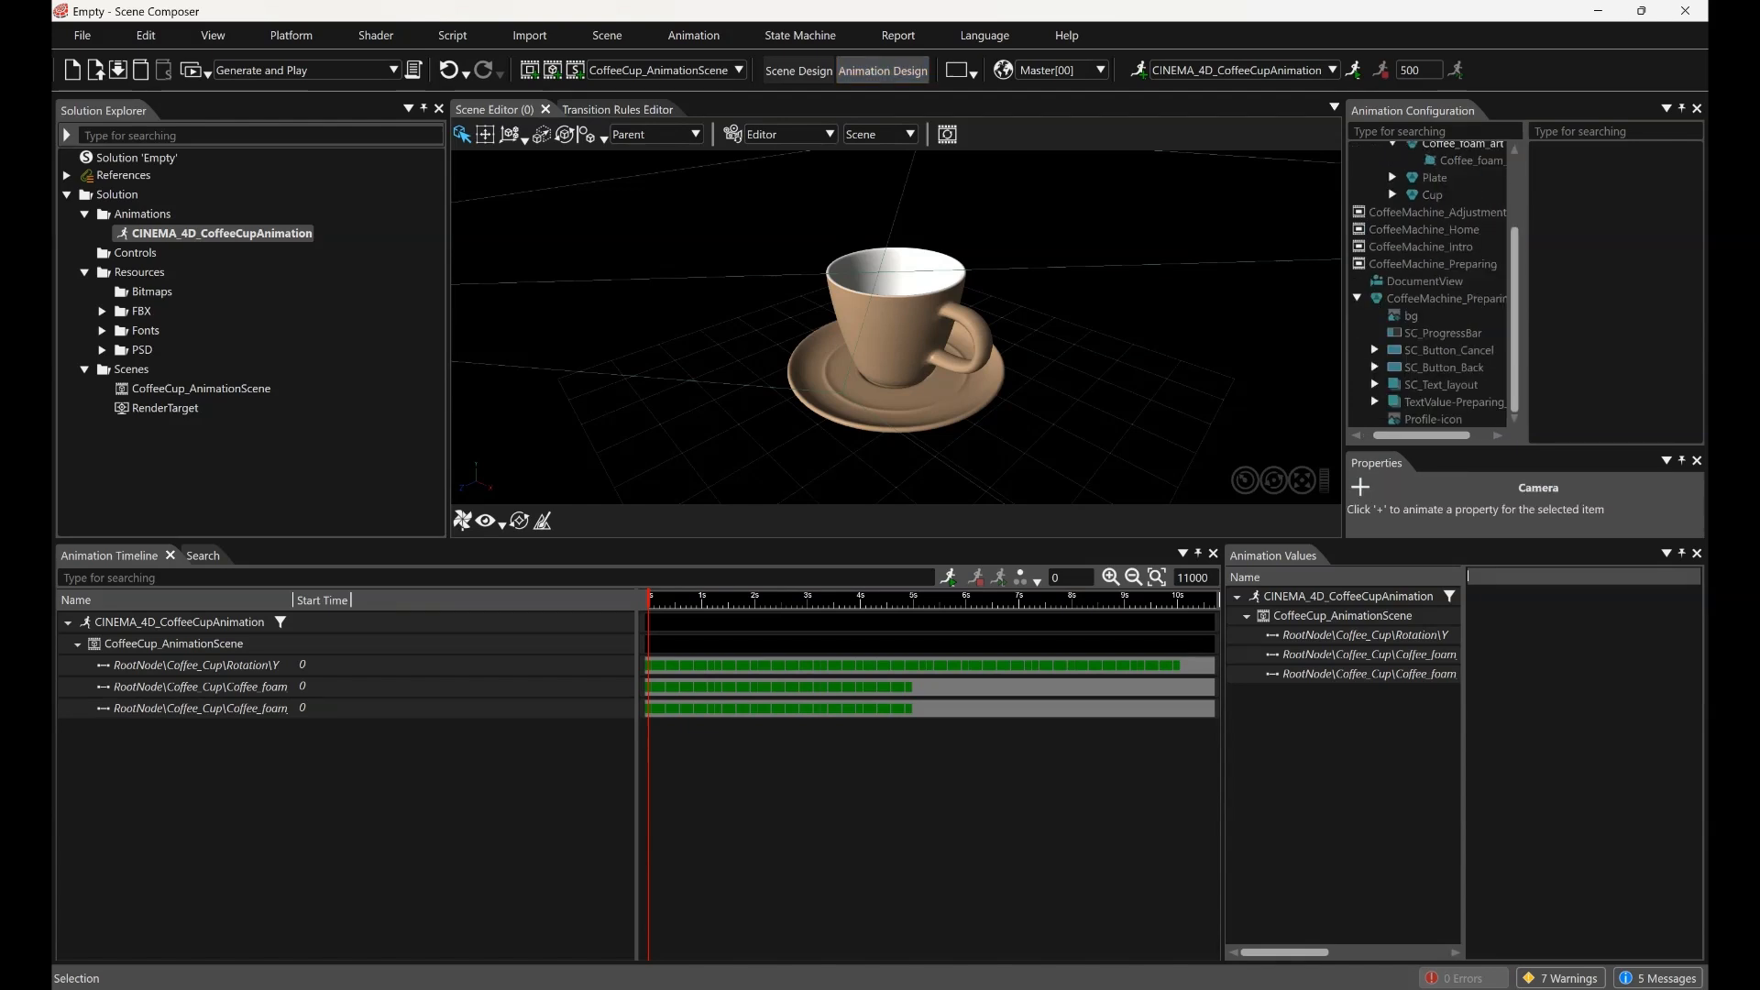
click(1442, 333)
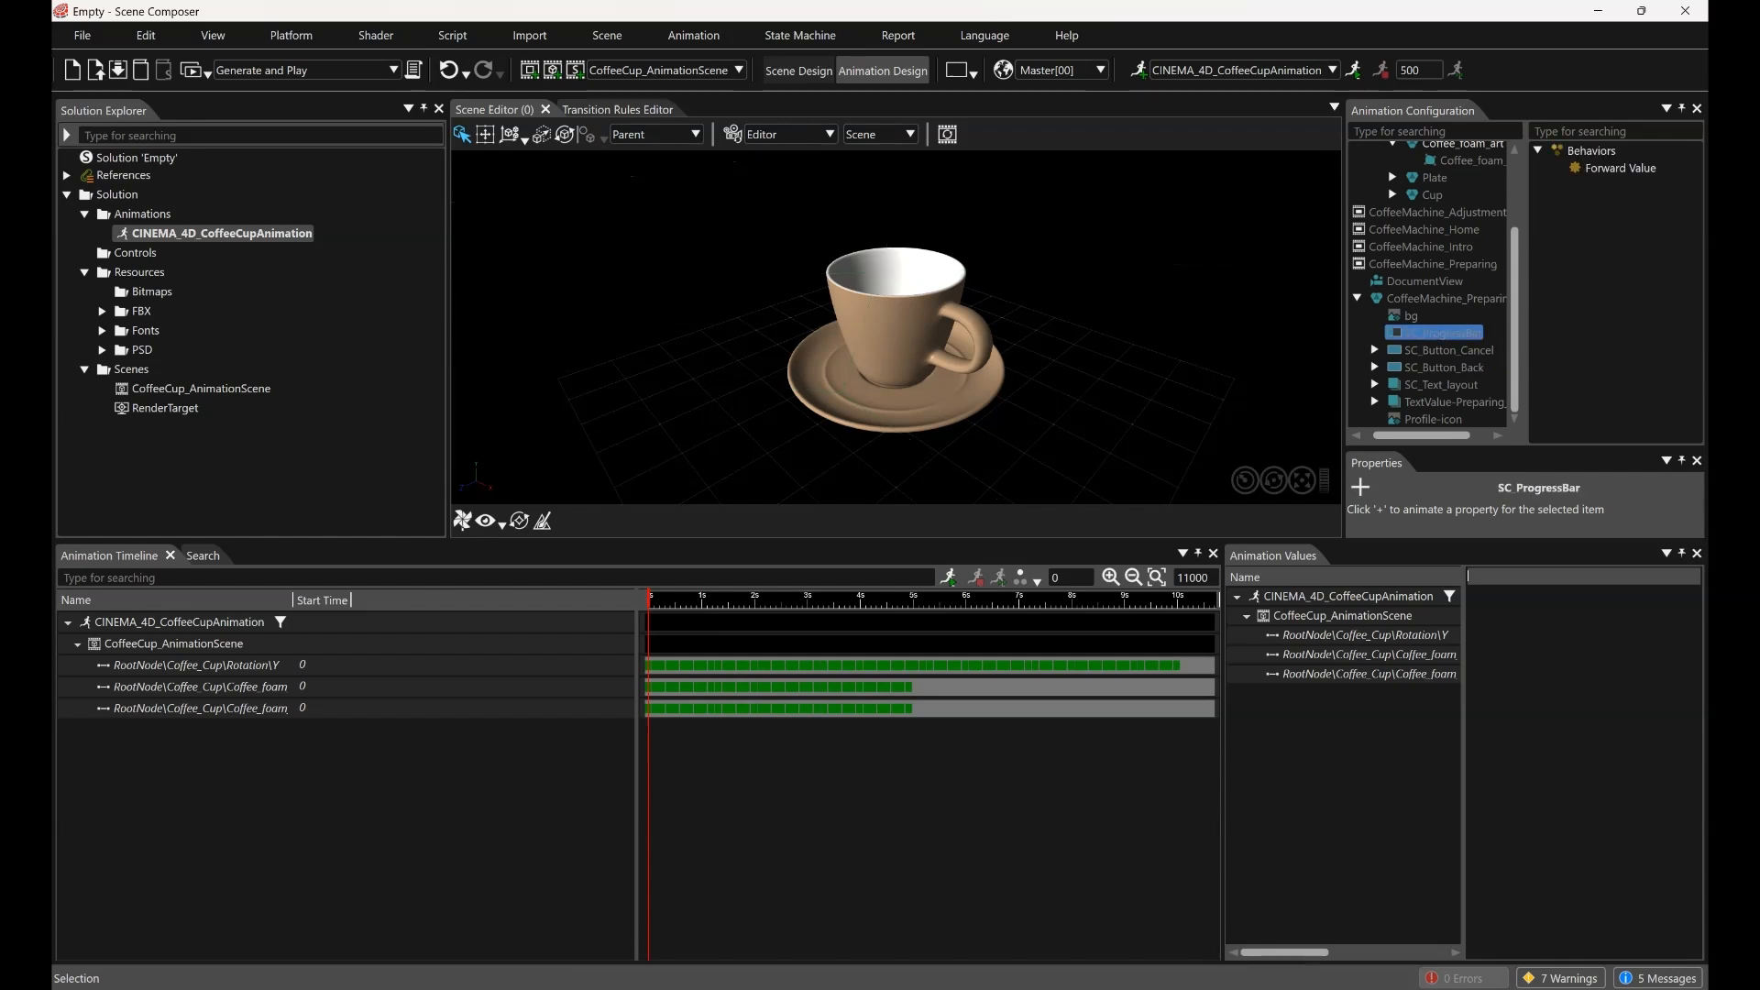
drag(1442, 332, 273, 766)
click(799, 374)
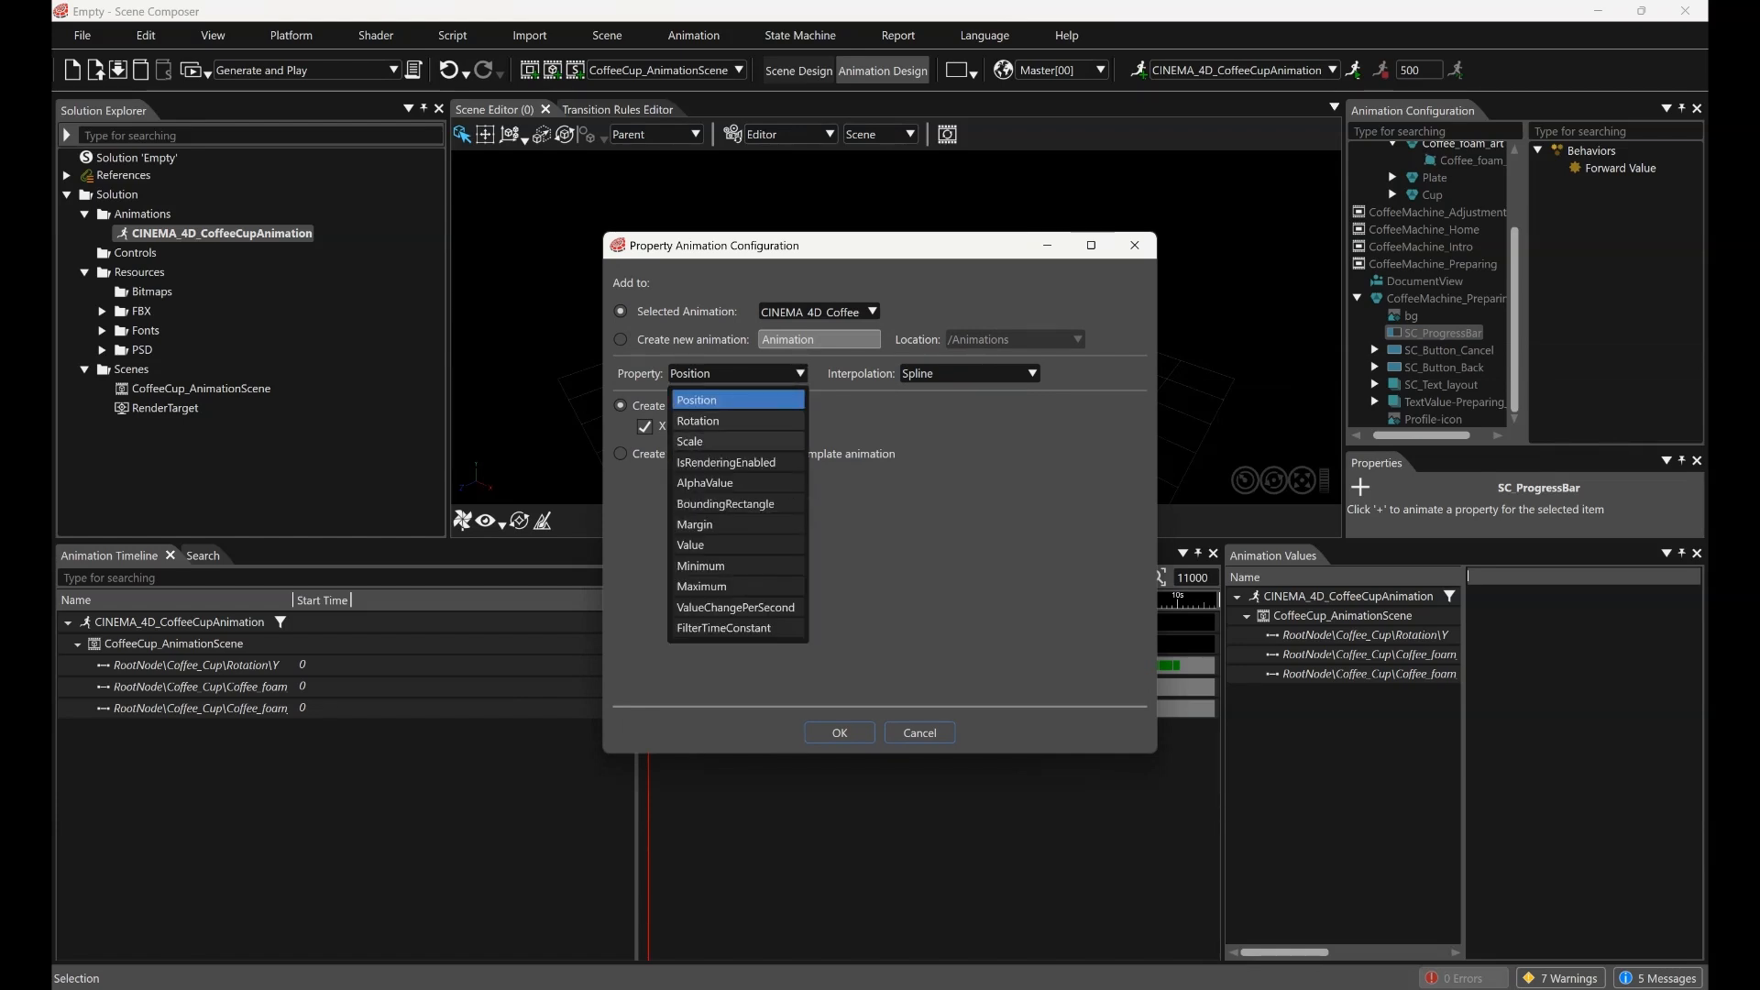
click(719, 544)
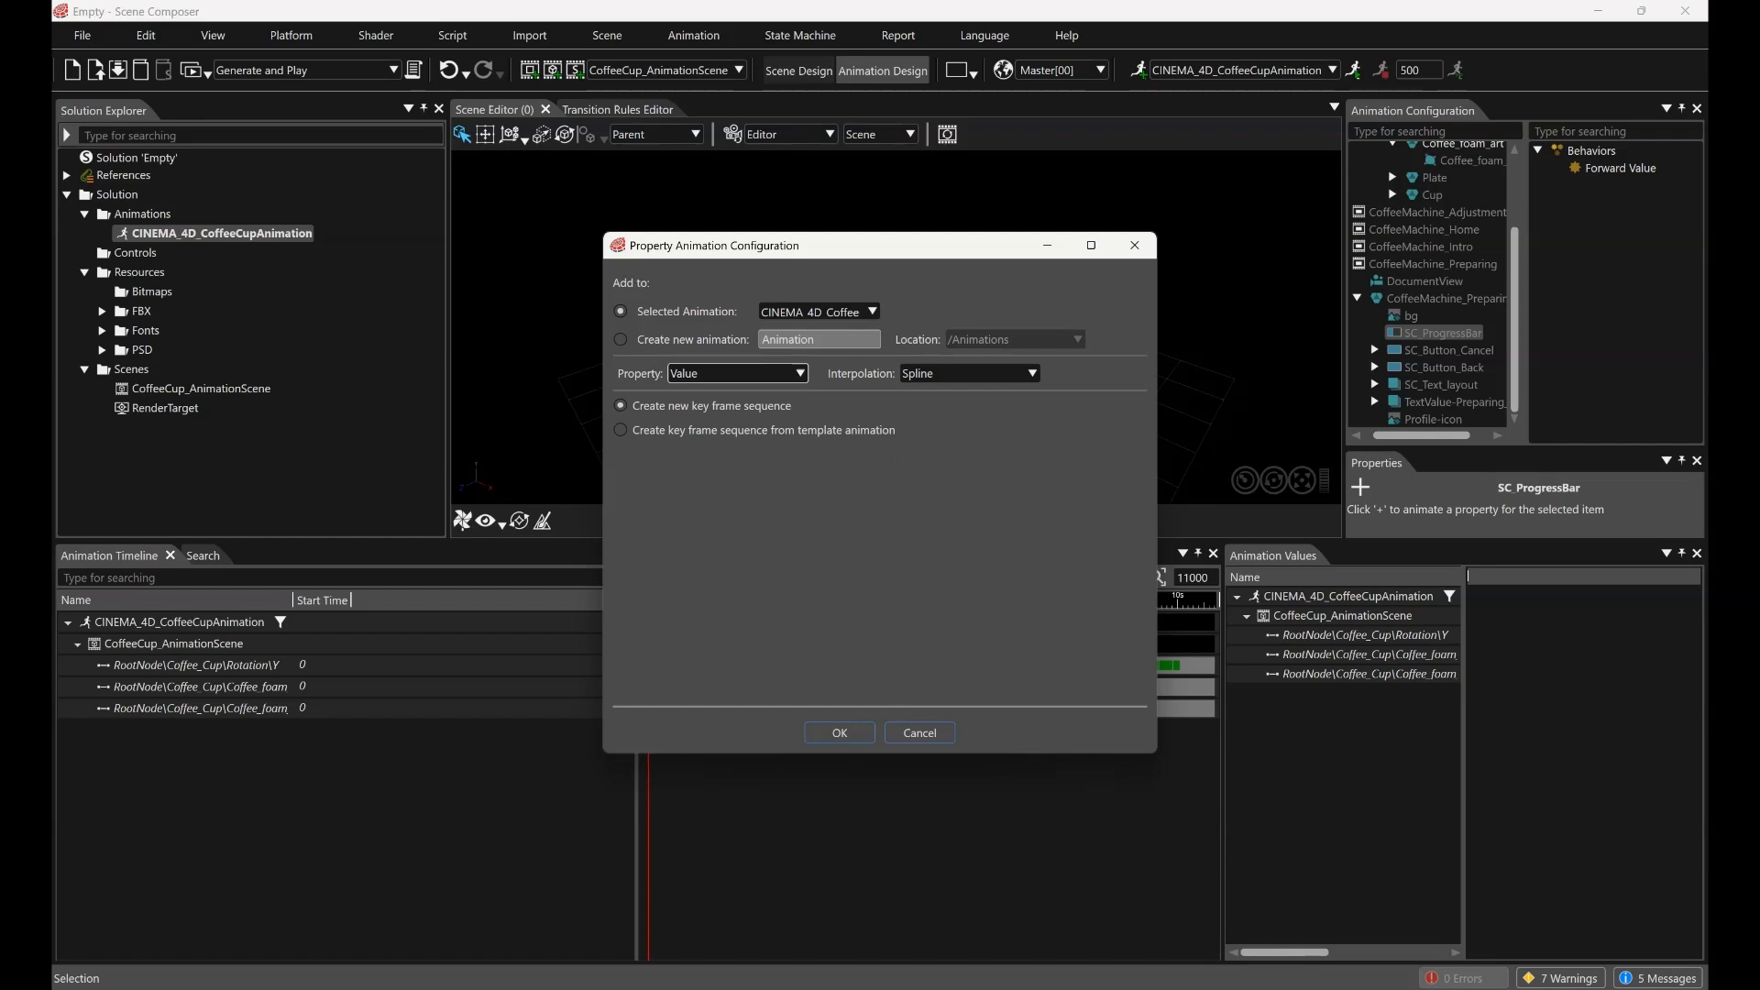
click(1030, 373)
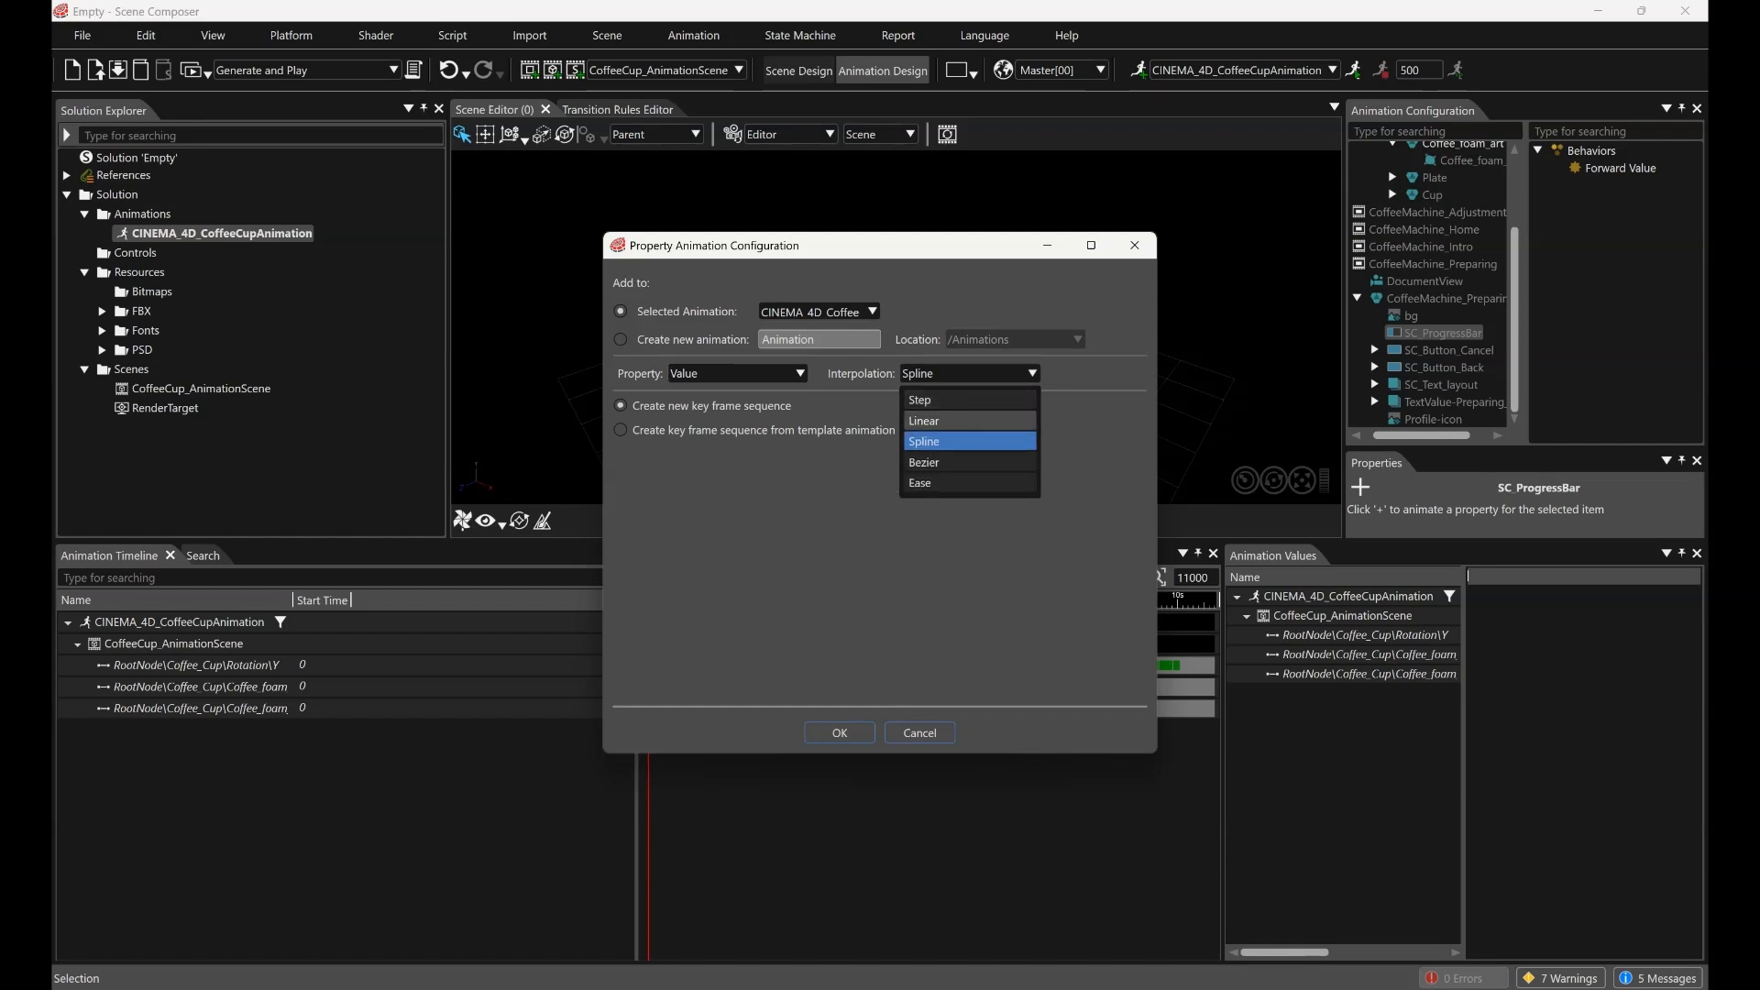
click(926, 421)
click(840, 732)
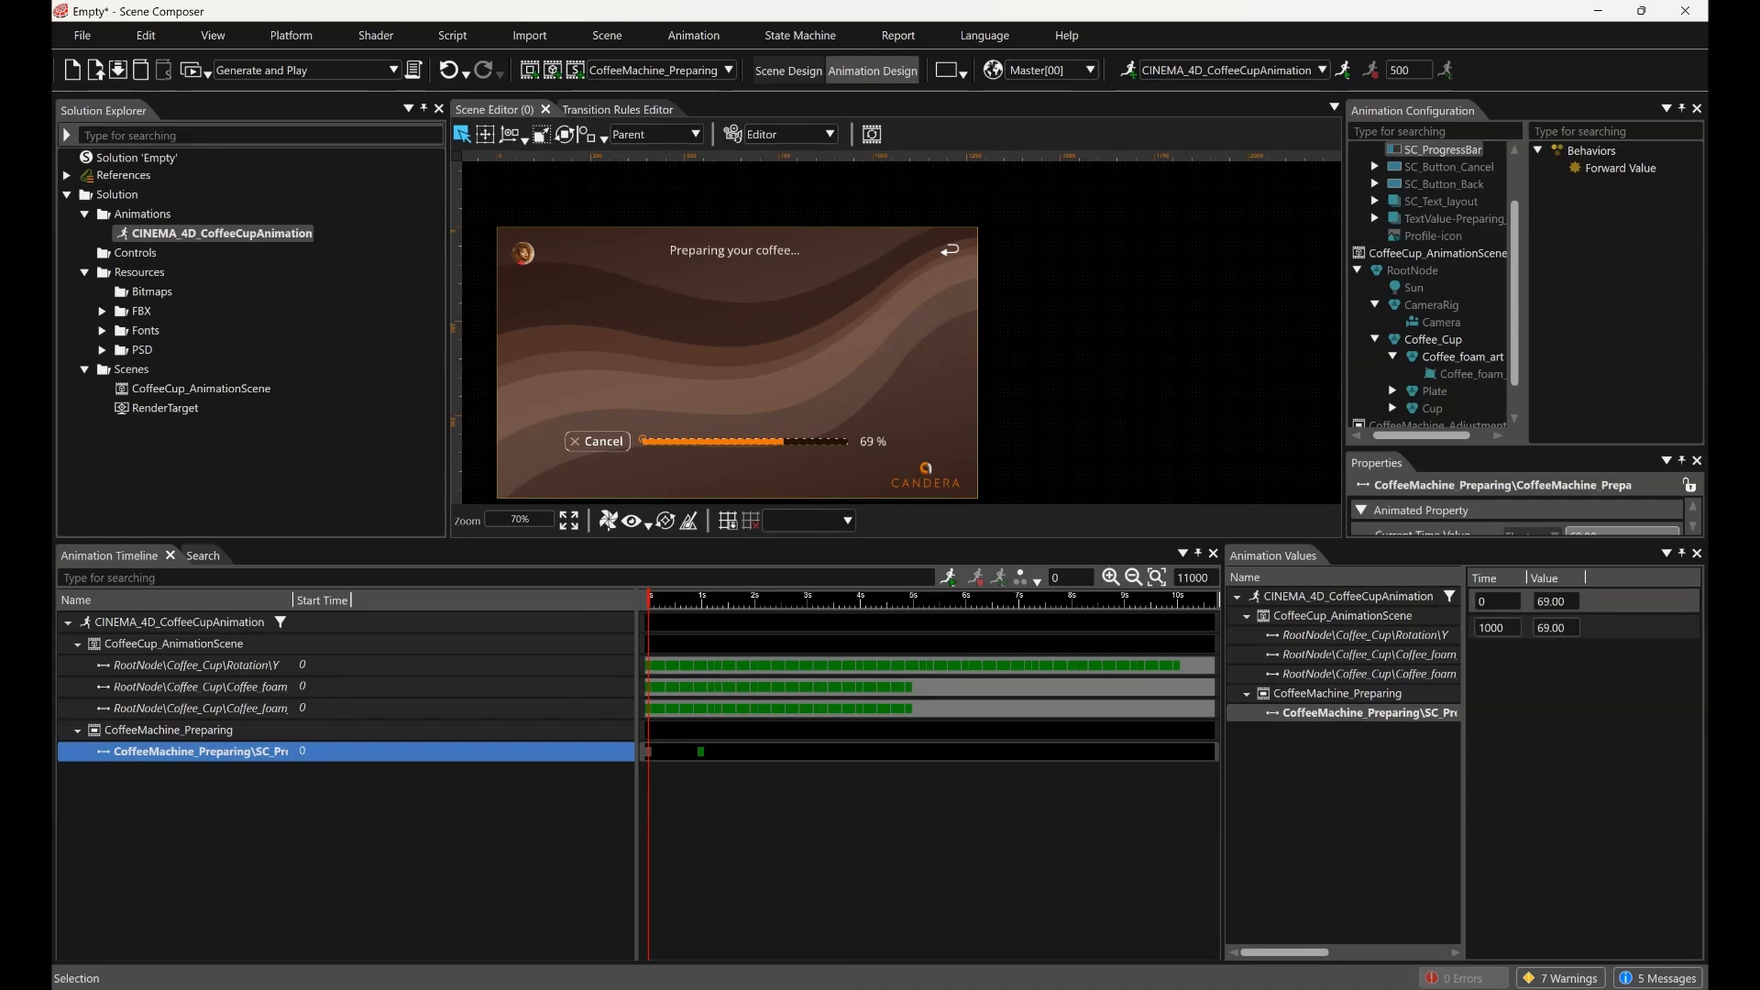
Set the time of the progress bar's second keyframe to 10000 so it ends with the cup rotation
click(1177, 666)
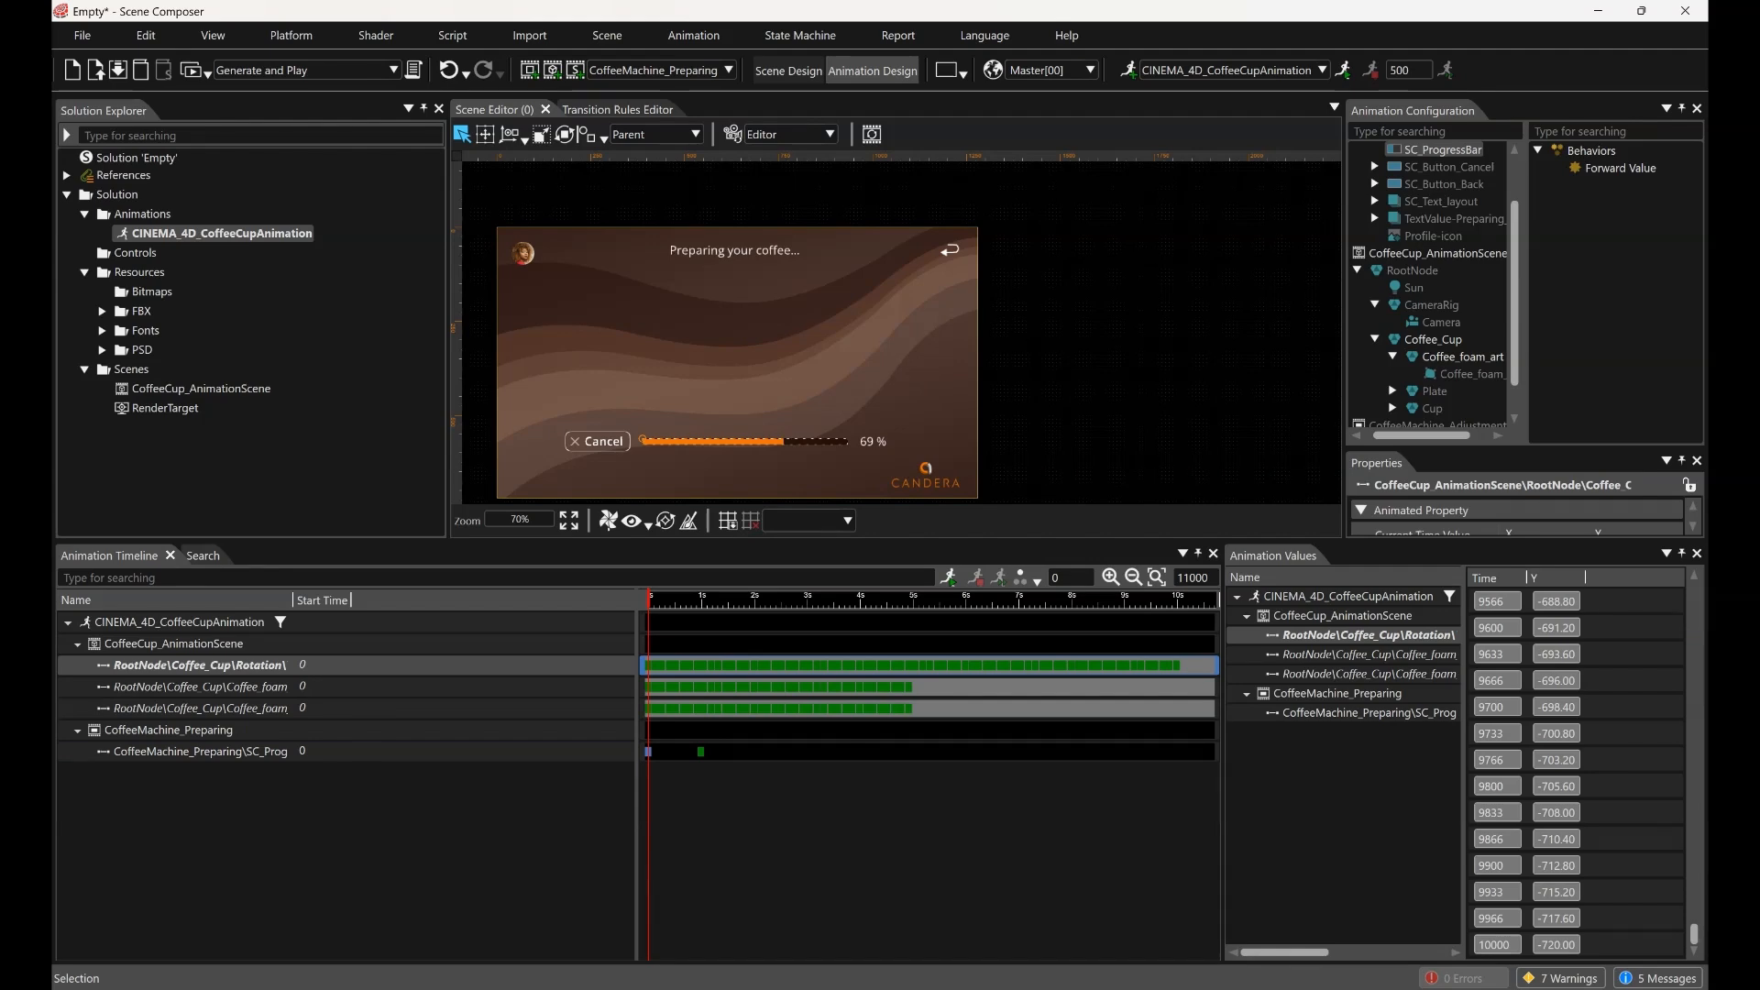
click(1177, 752)
click(1508, 628)
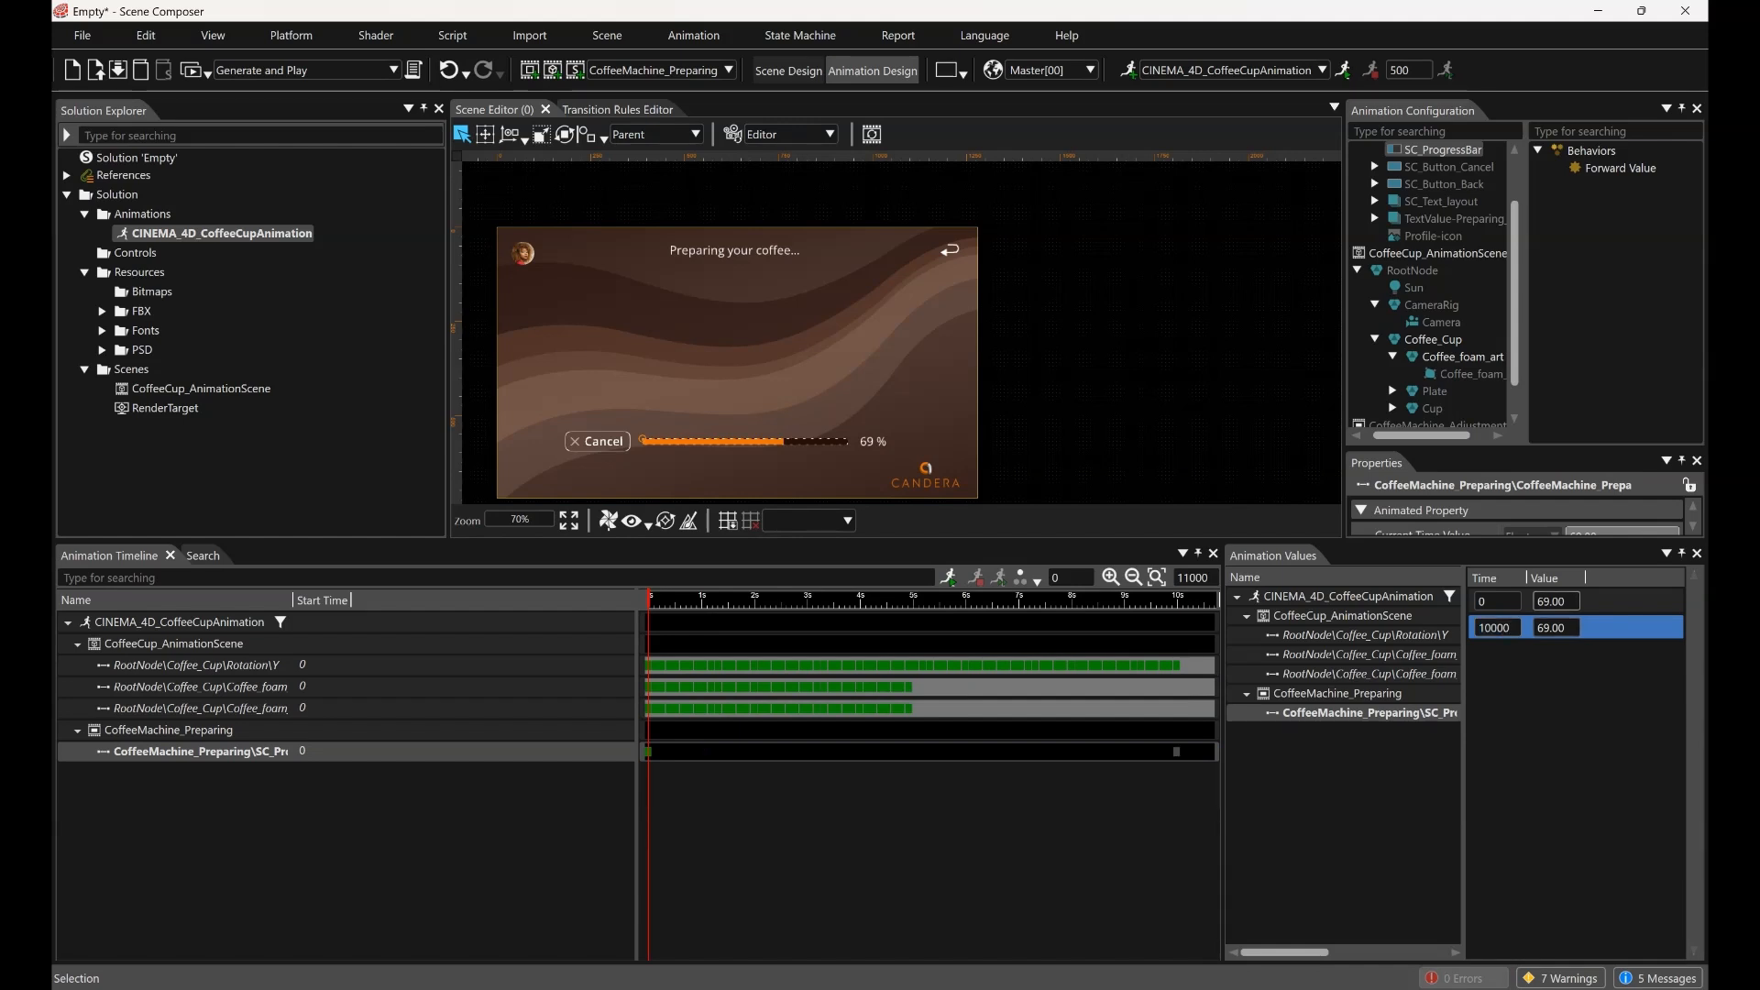
Set the progress bar keyframe values to 0 at time 0 and 100 at time 10000
double_click(1552, 601)
text(0)
key(Return)
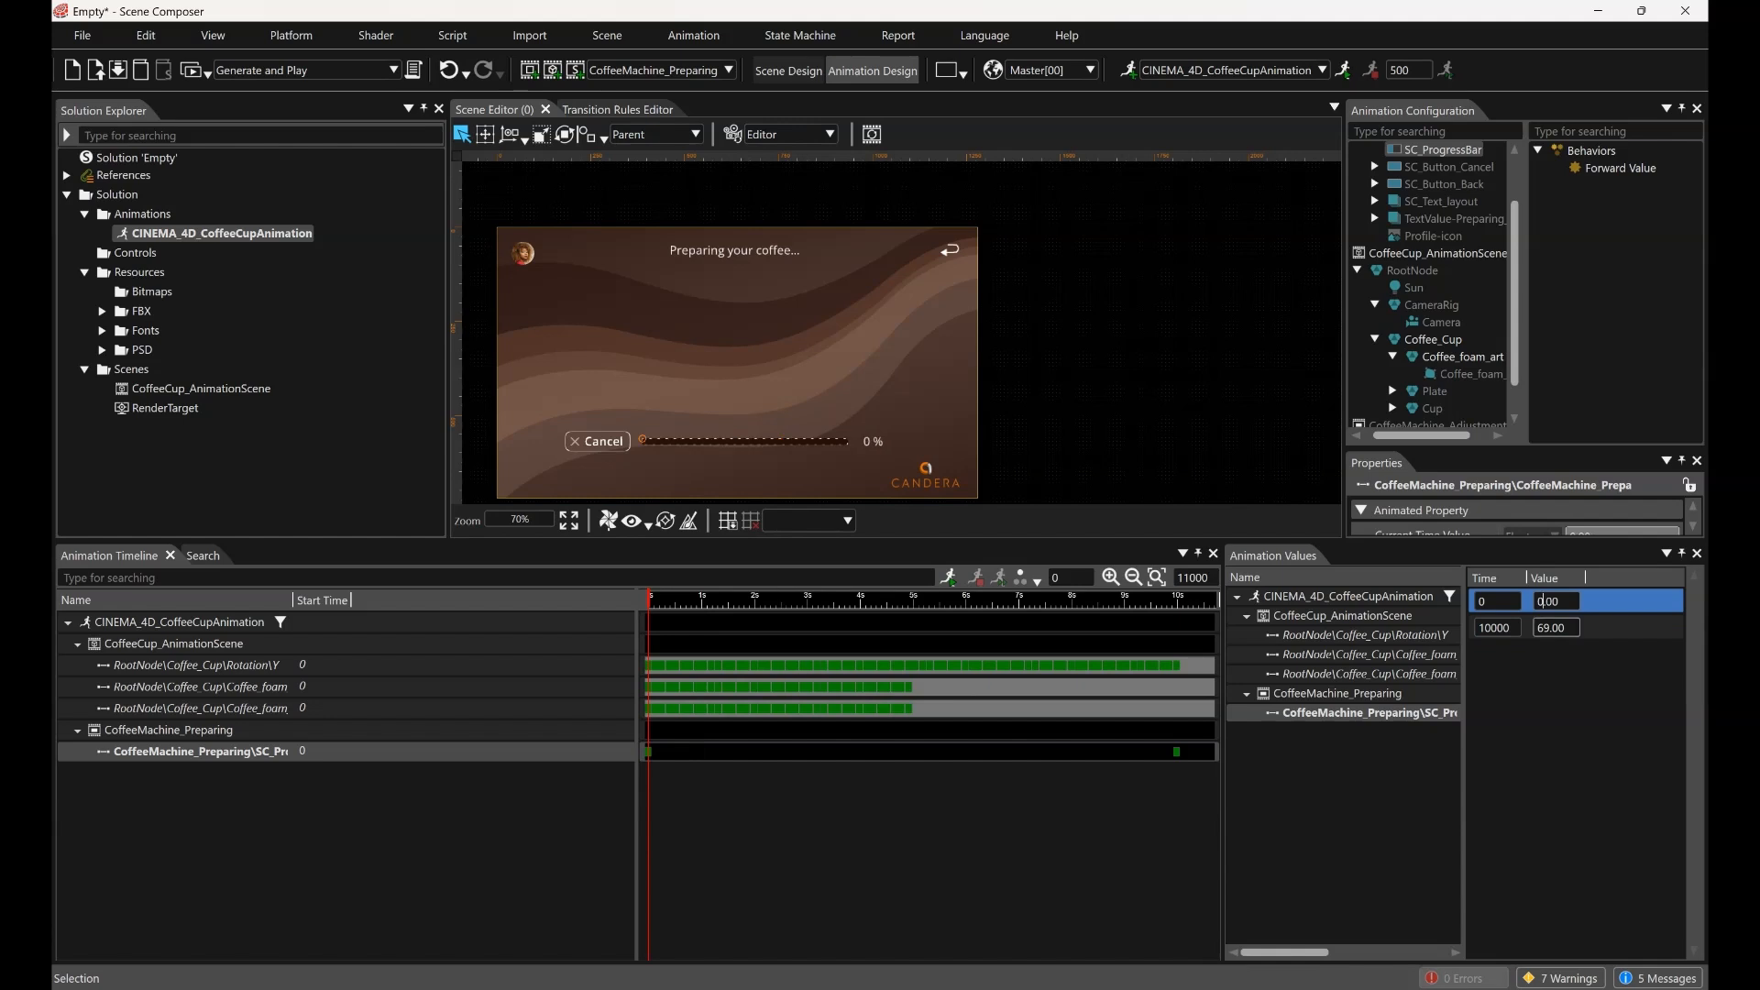
double_click(1545, 627)
text(100)
key(Return)
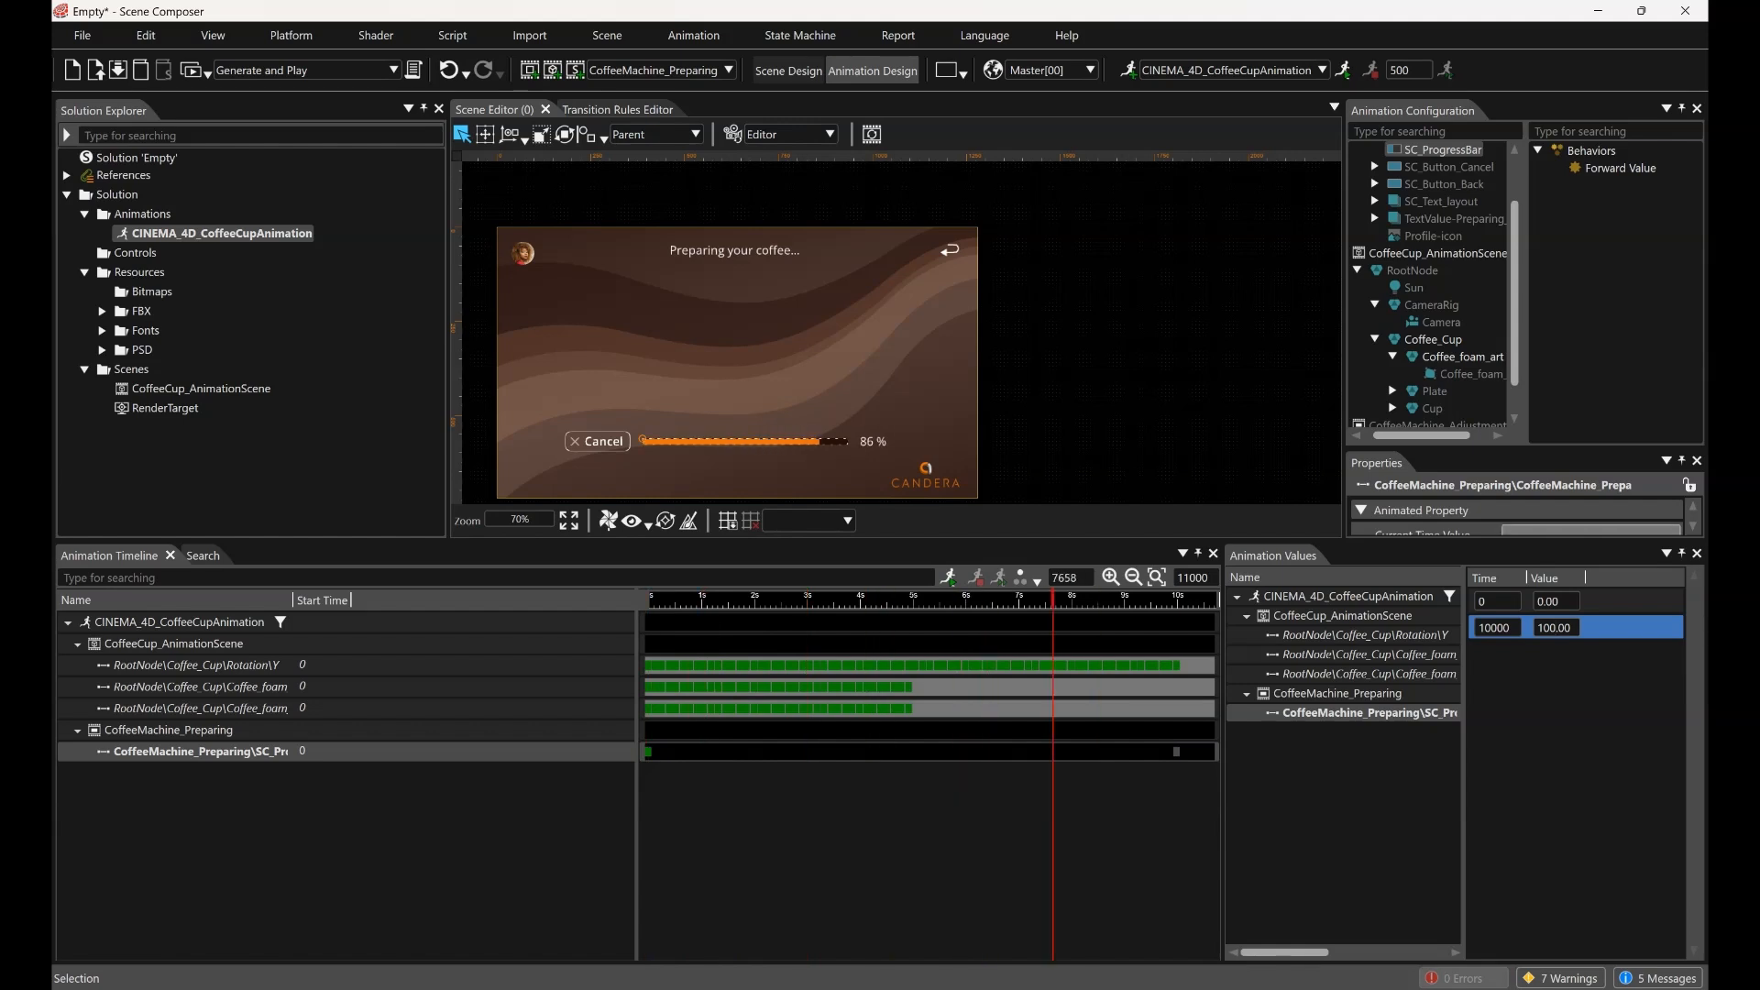
Return to Scene Design, run the application in the player to check the progress bar animation, and close the player and CGI Panel
click(788, 70)
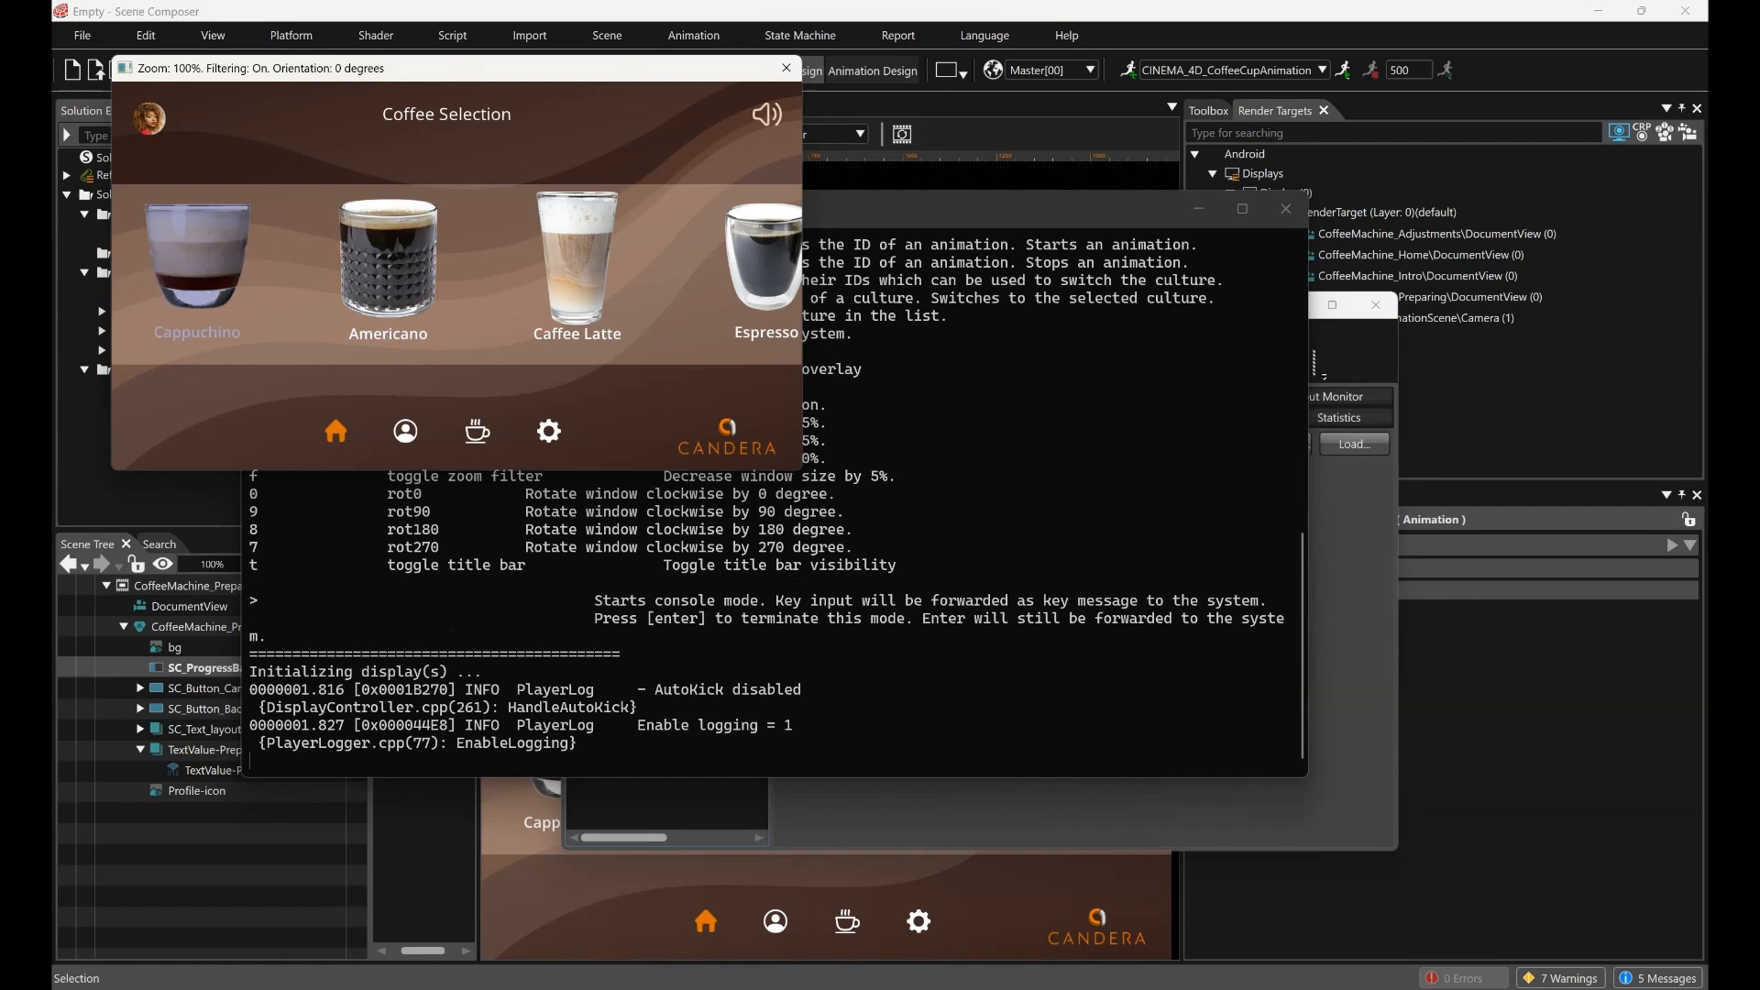
click(640, 340)
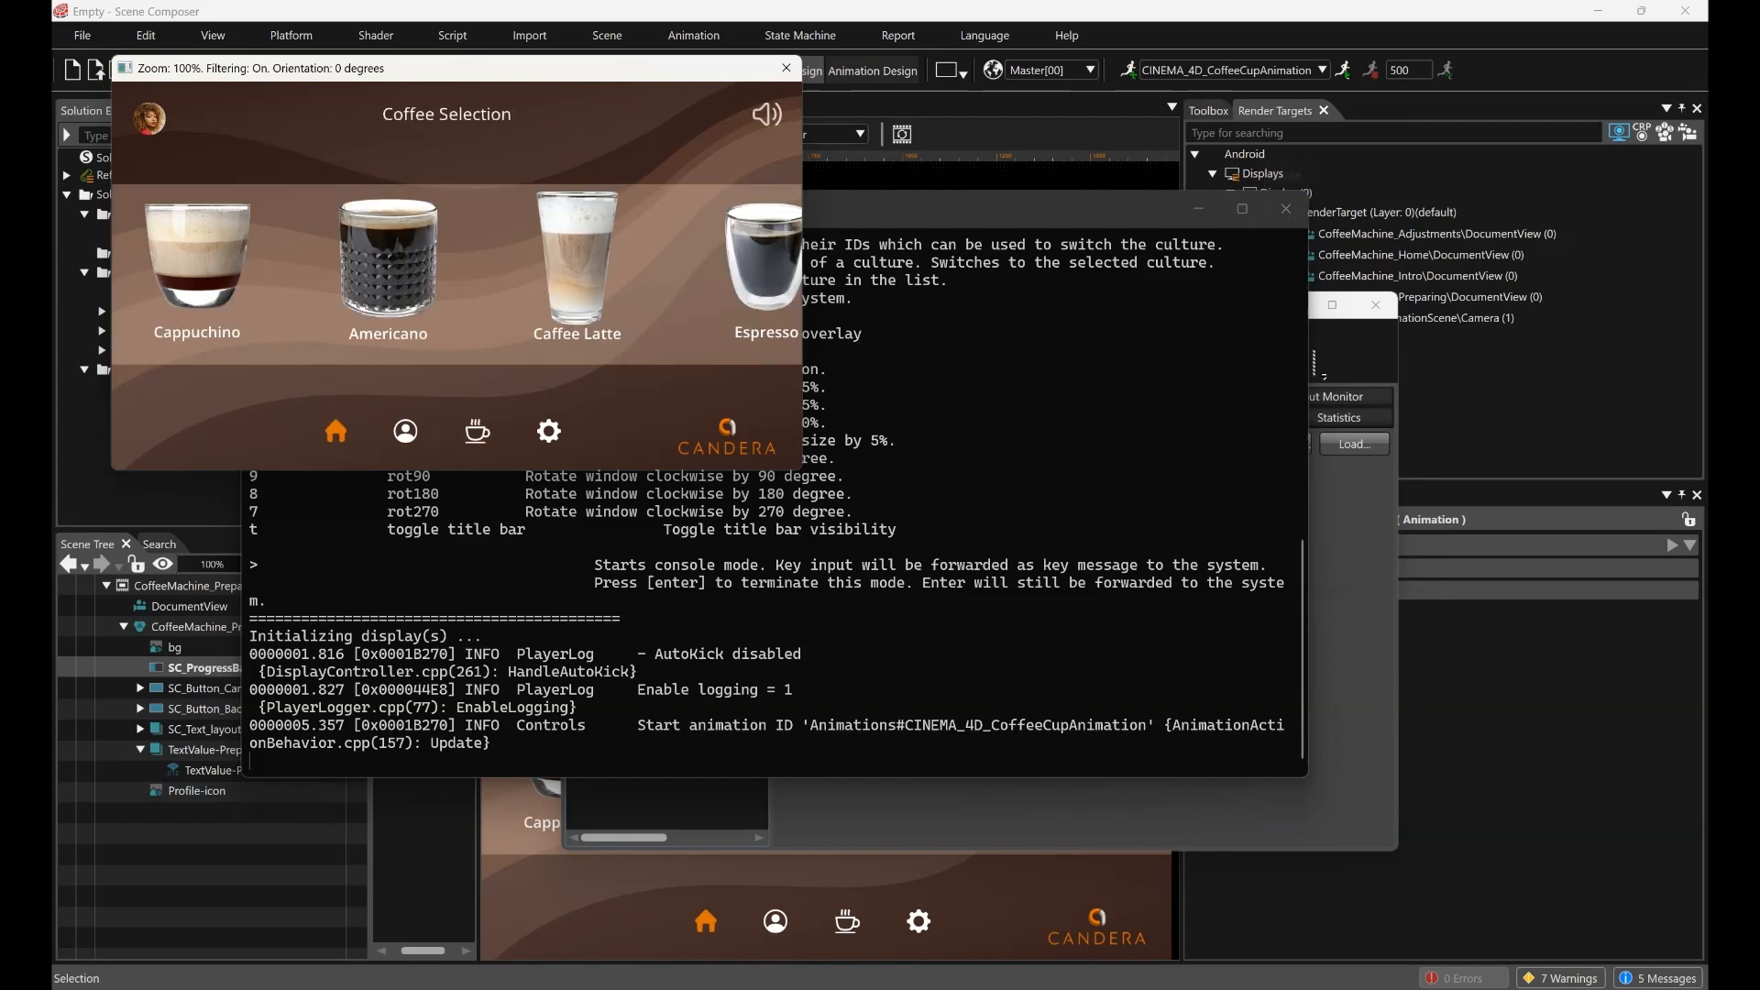
click(1286, 208)
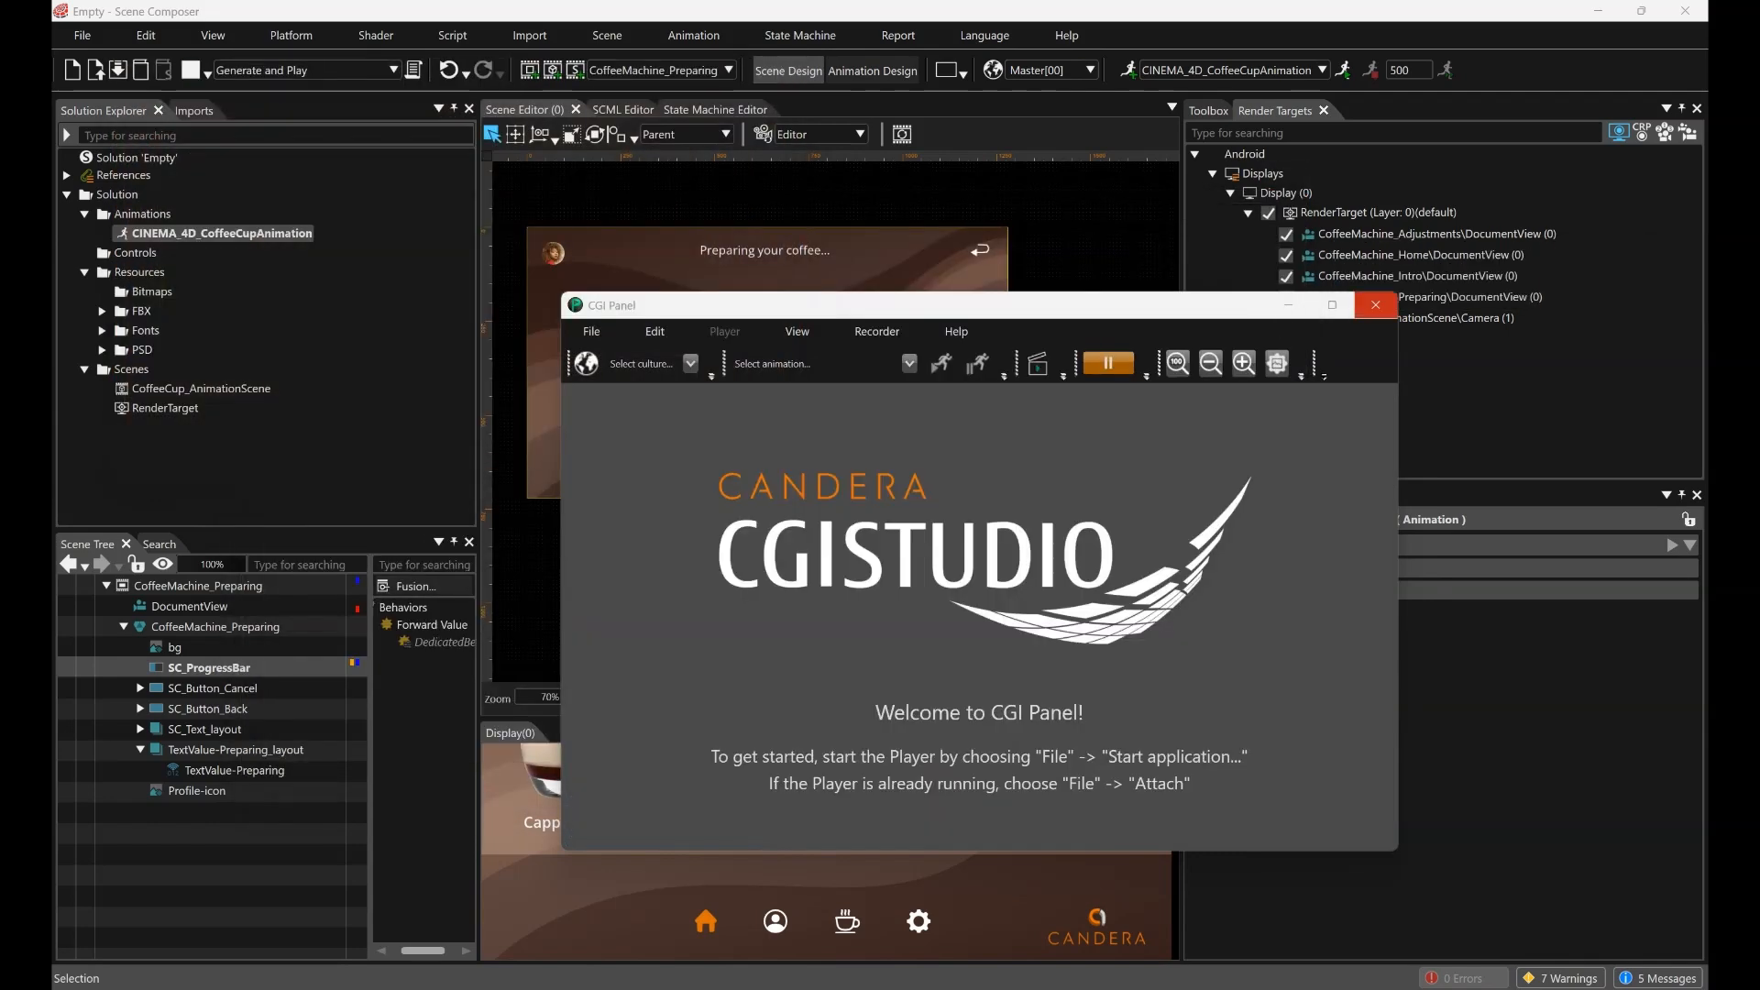
click(1375, 305)
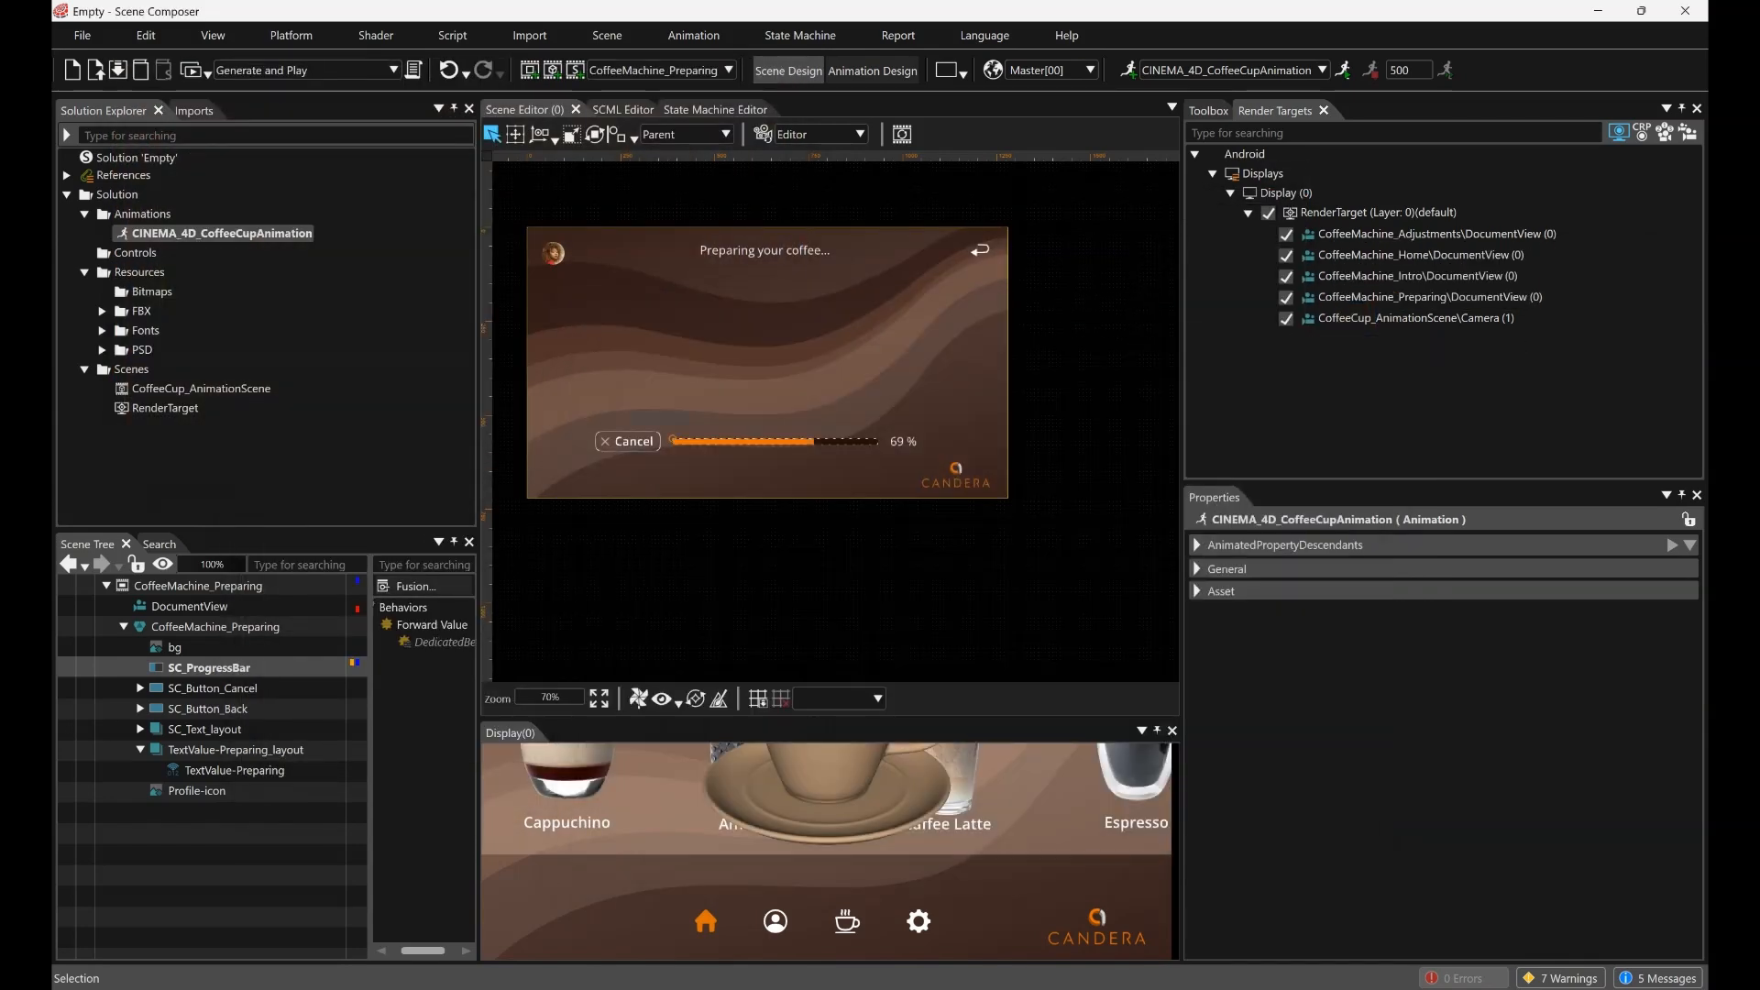
Open the CoffeeMachine_Intro scene and inspect its Optics-lens-flare and CGI_Logo nodes
click(102, 350)
click(137, 197)
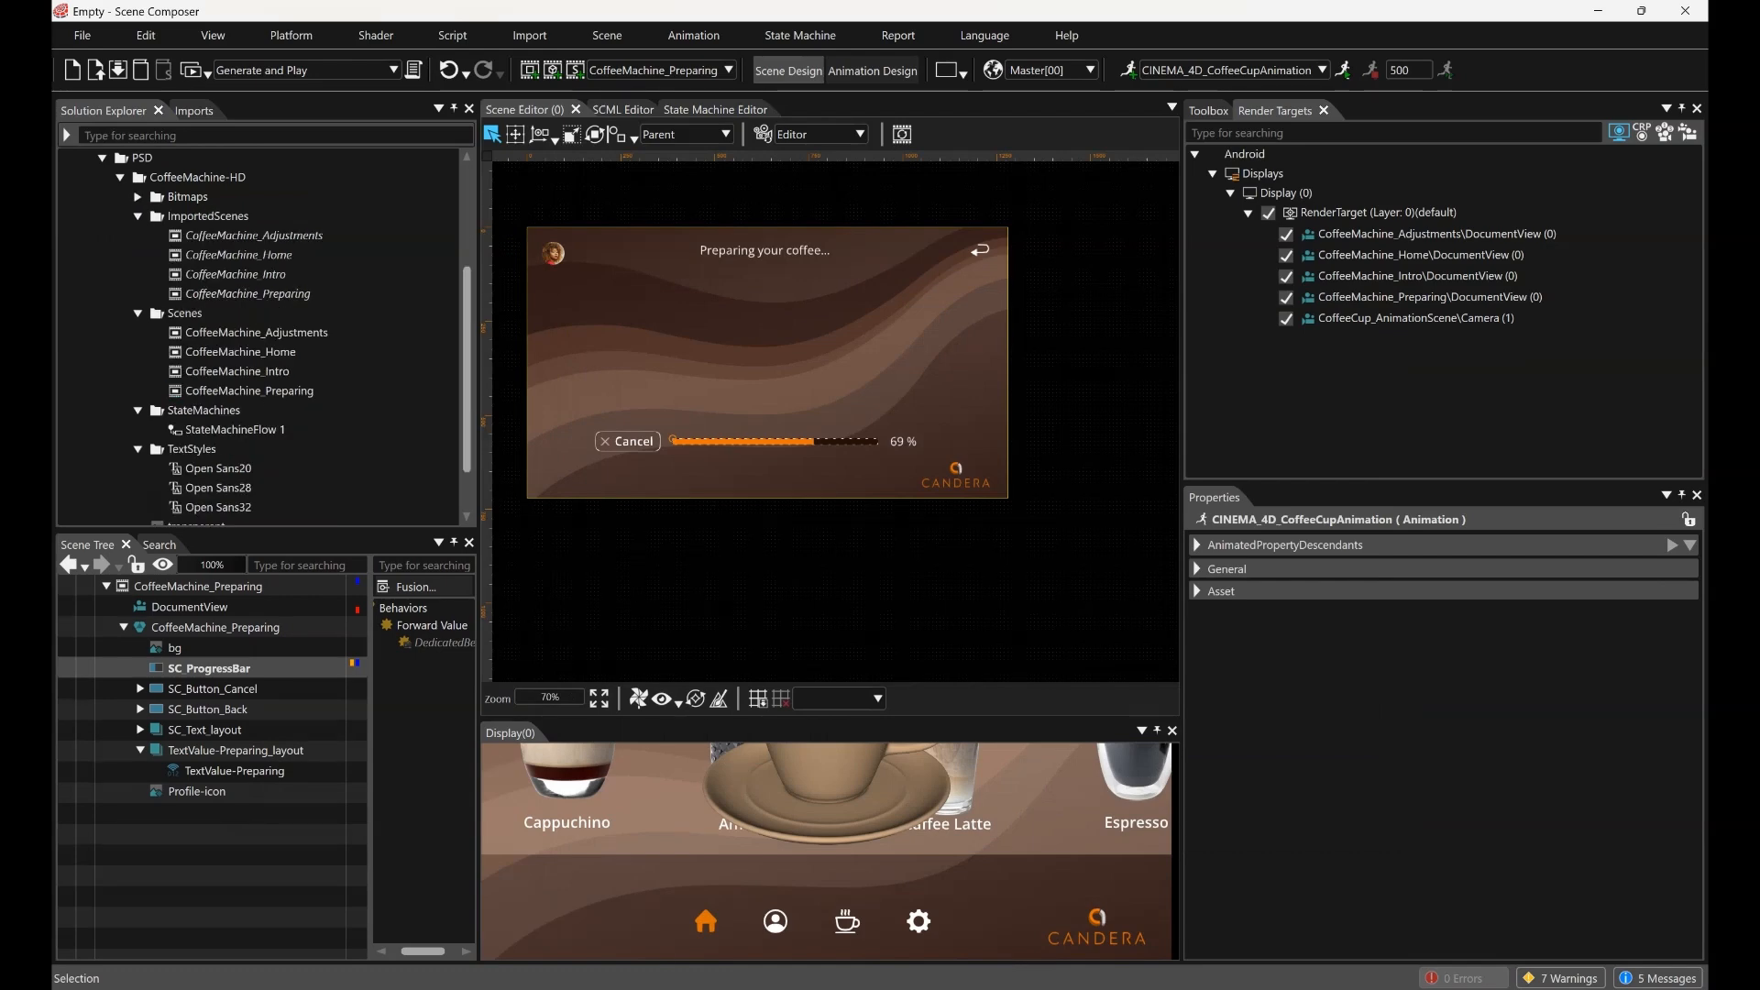
double_click(238, 371)
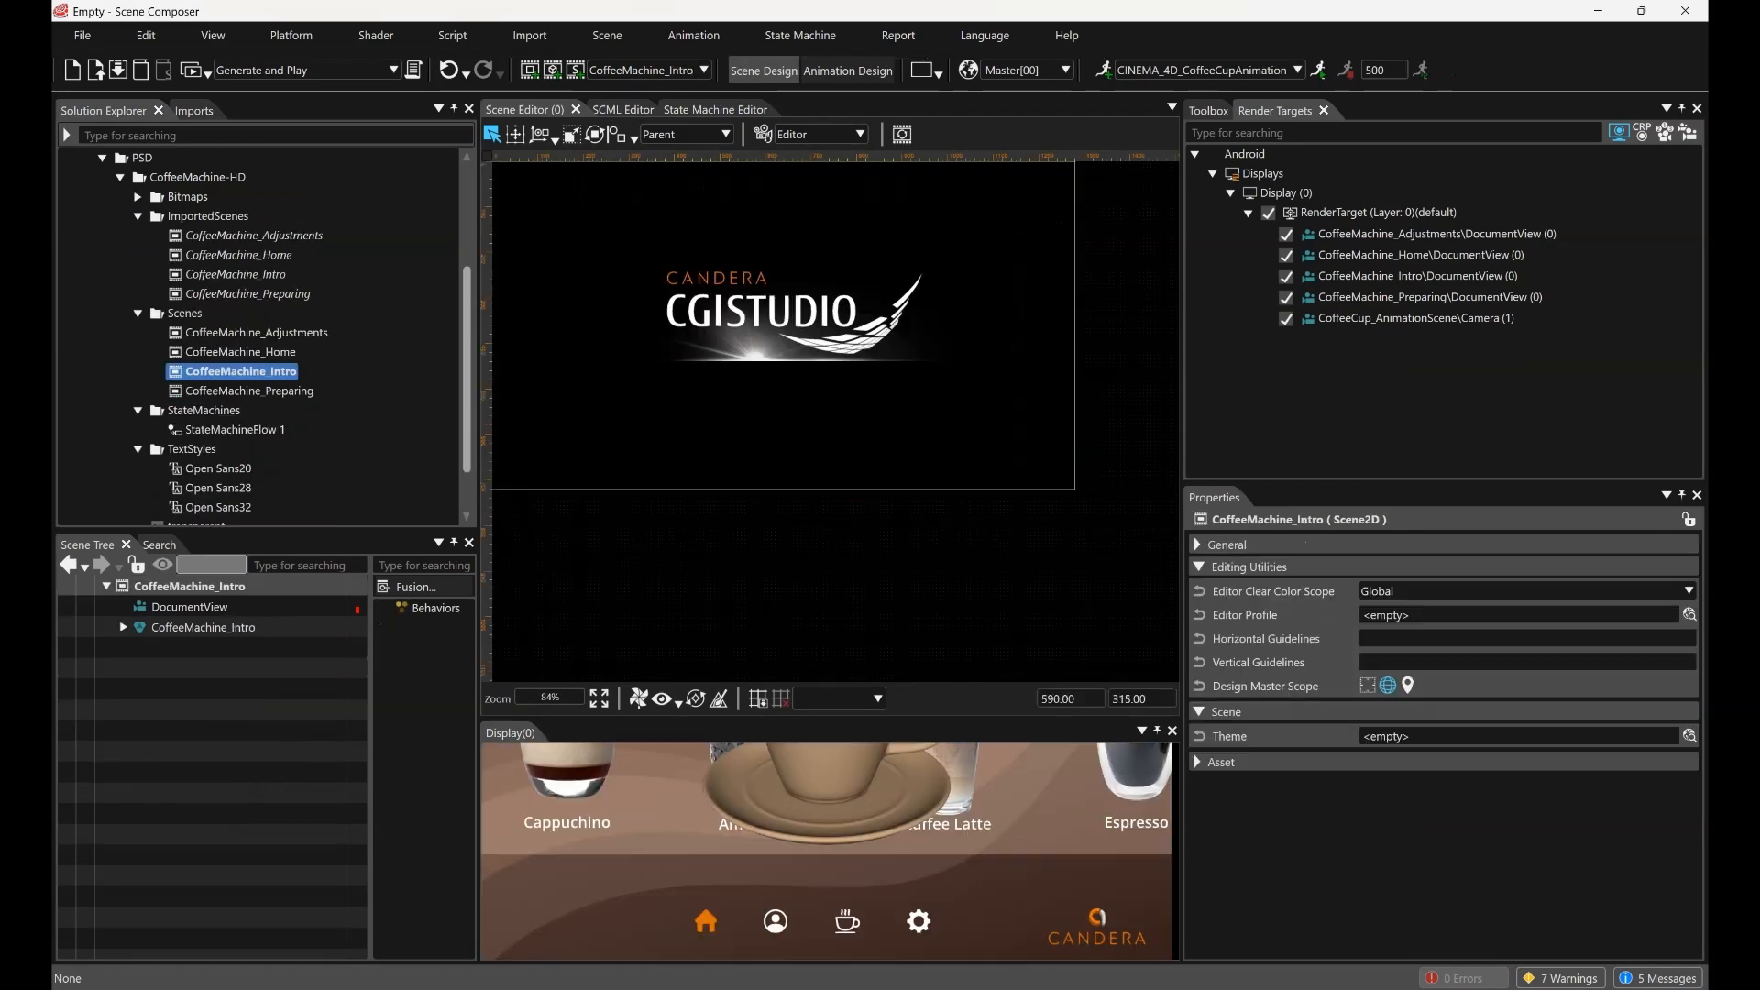
click(761, 305)
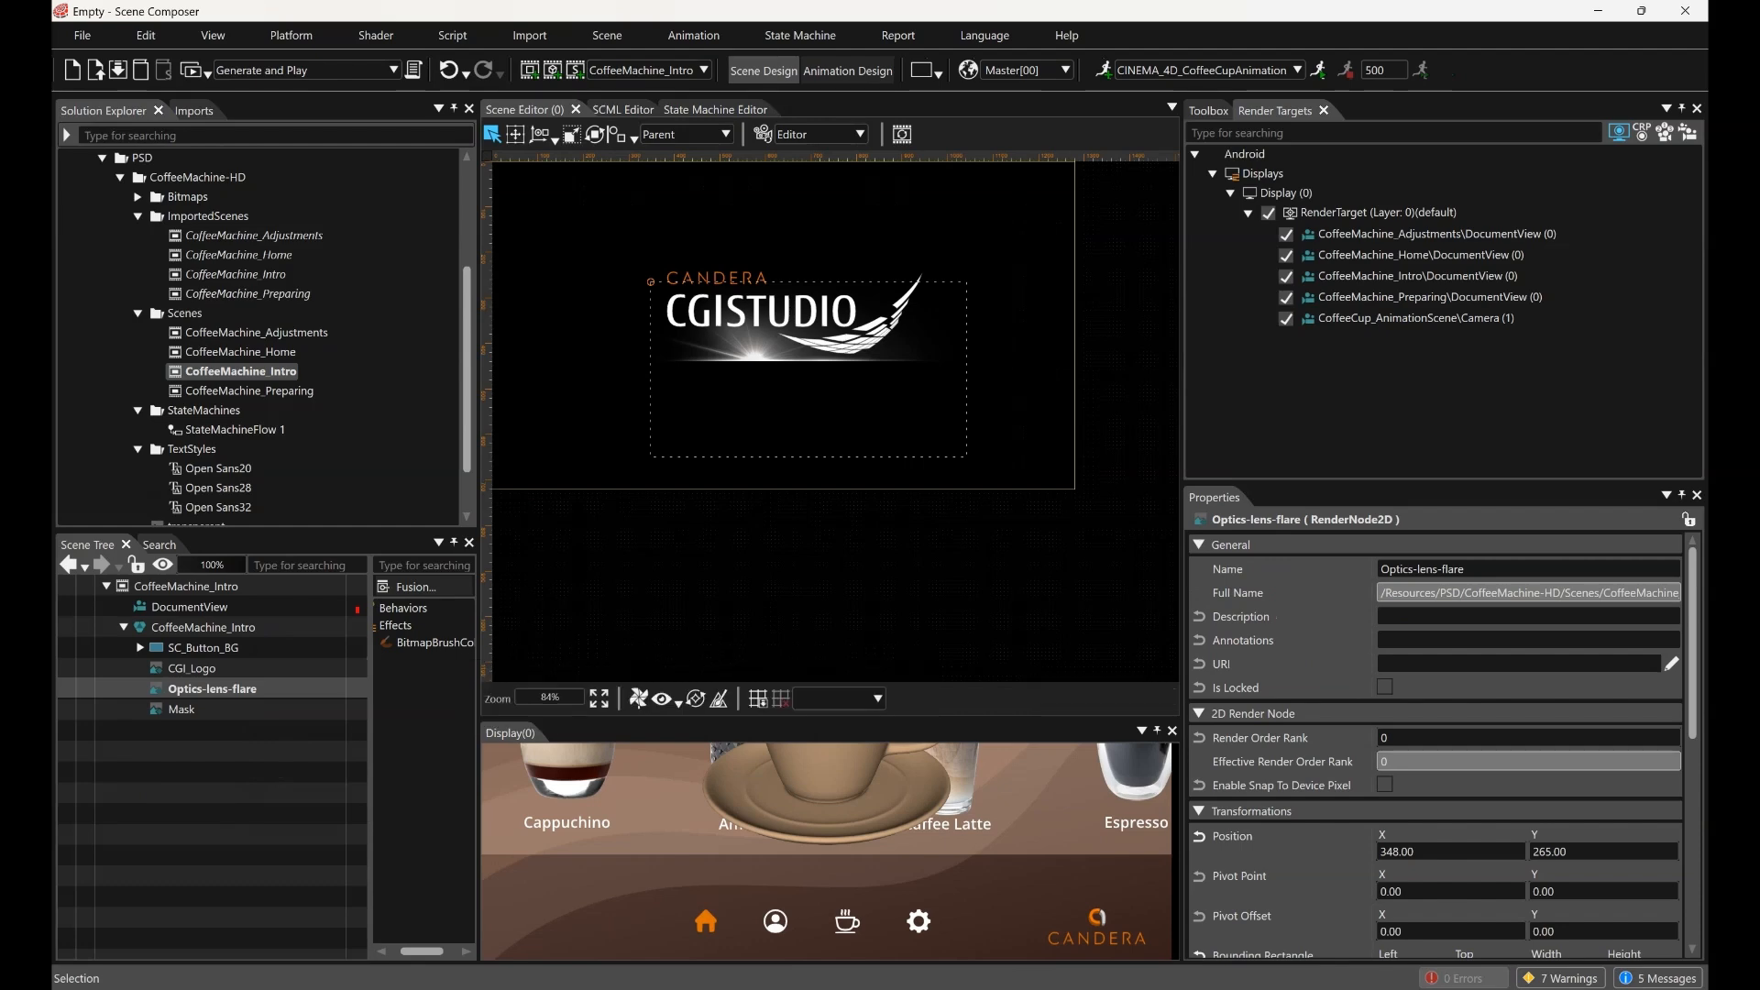
right_click(261, 688)
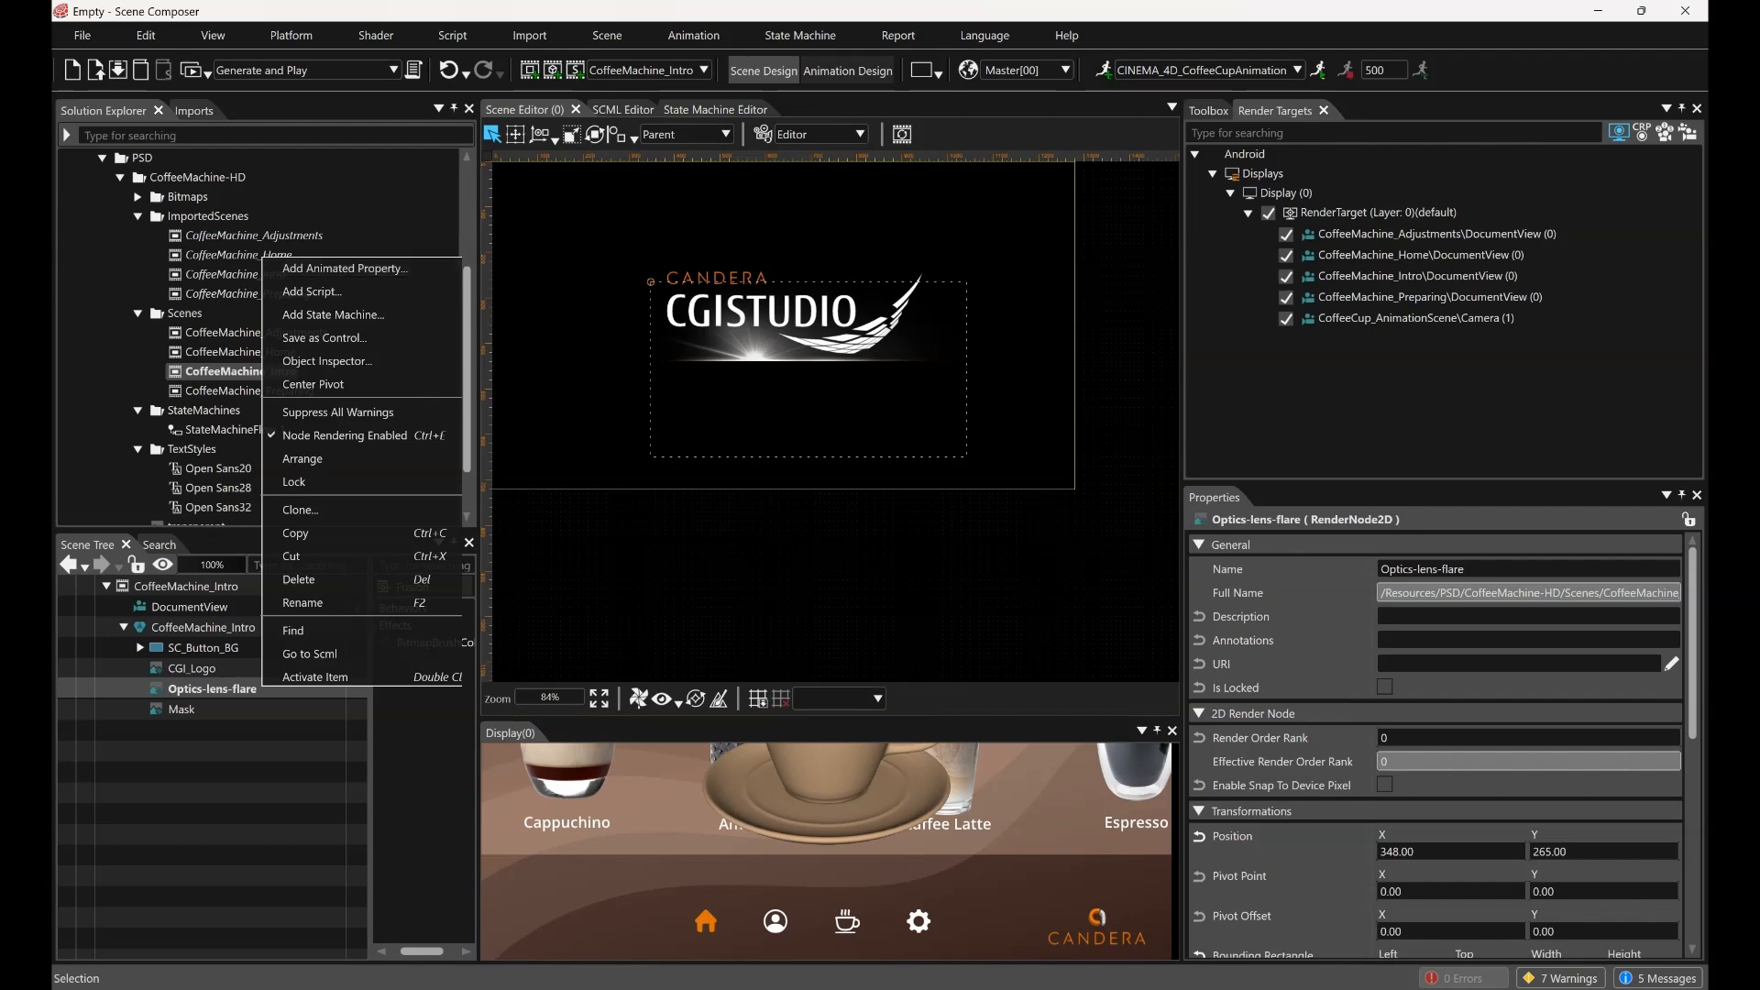
click(193, 668)
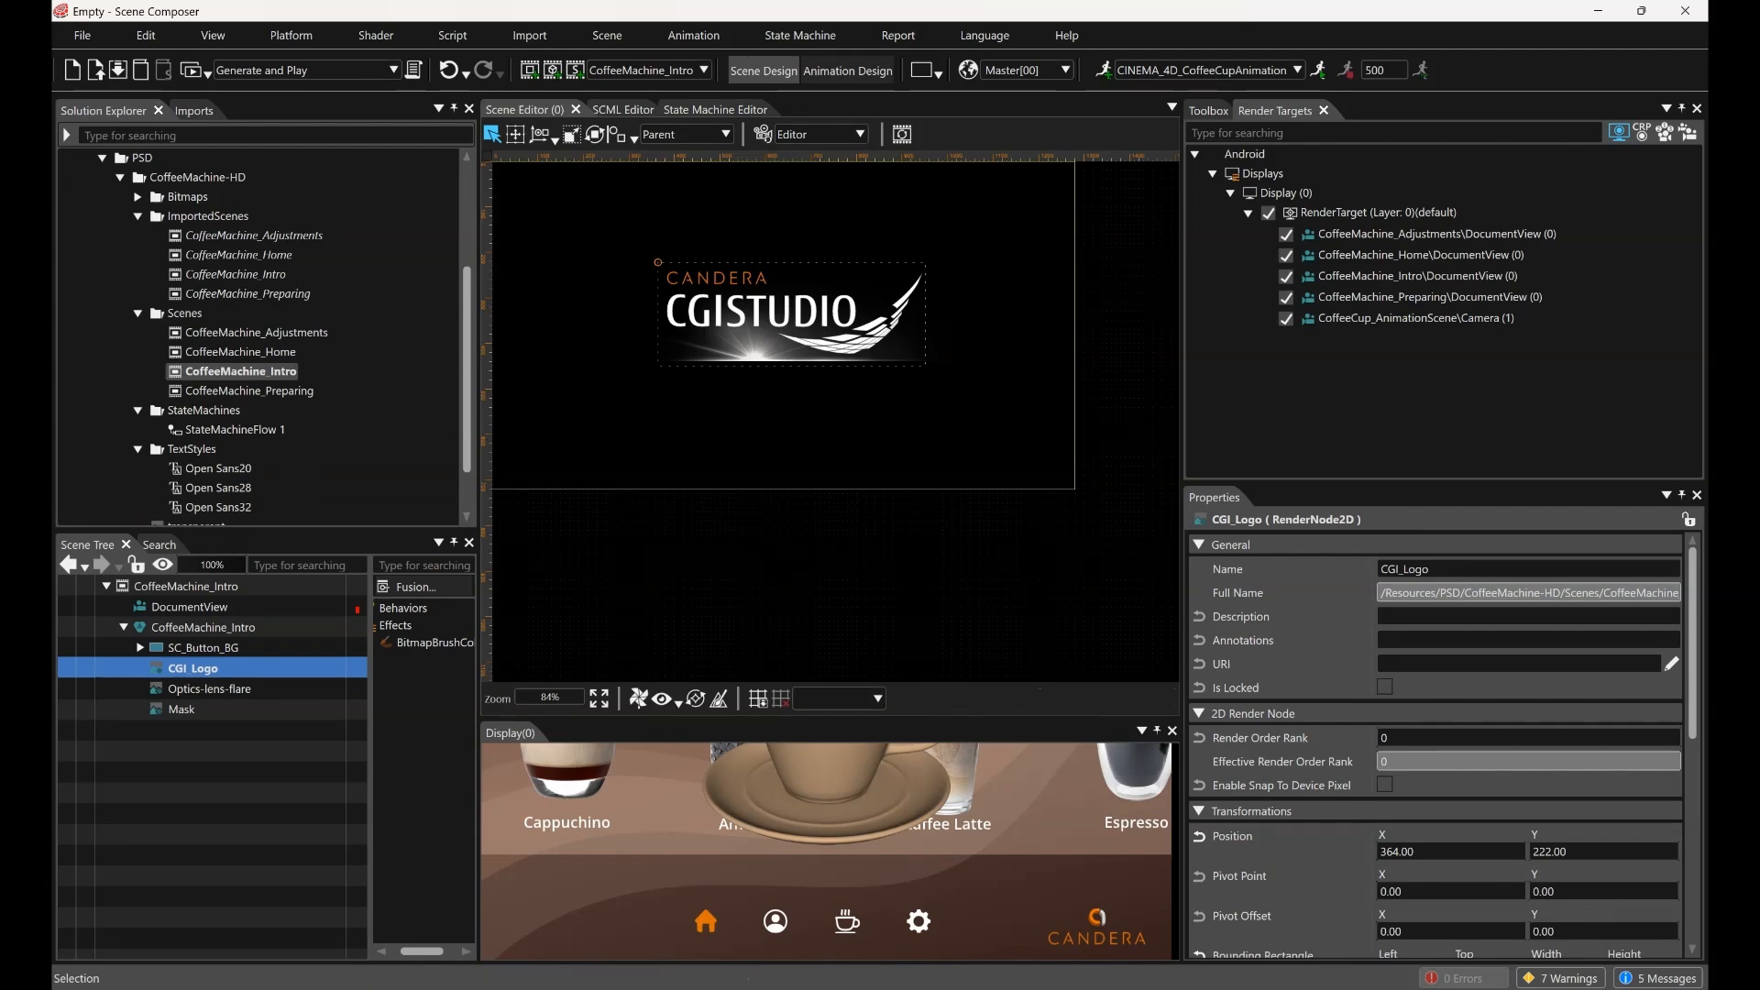
Open StateMachineFlow 1, inspect the CoffeeMachine_Intro state's entry and exit actions, and return to the scene view
click(138, 217)
click(138, 244)
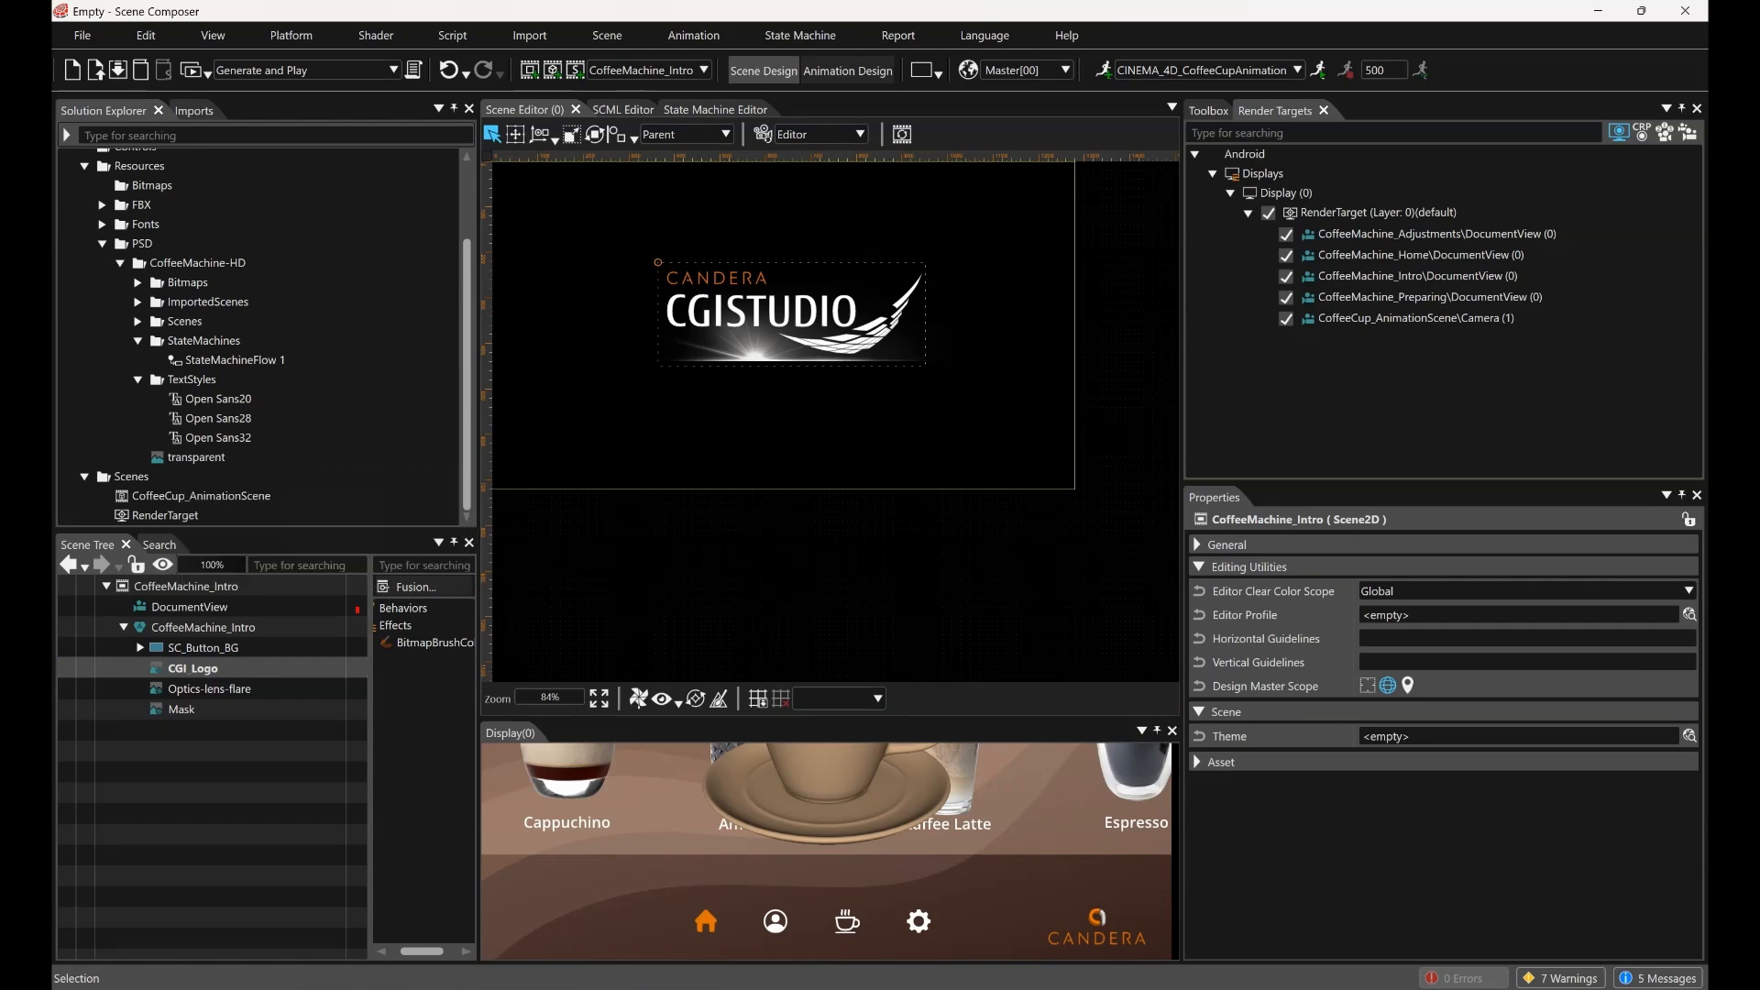
double_click(234, 360)
click(877, 241)
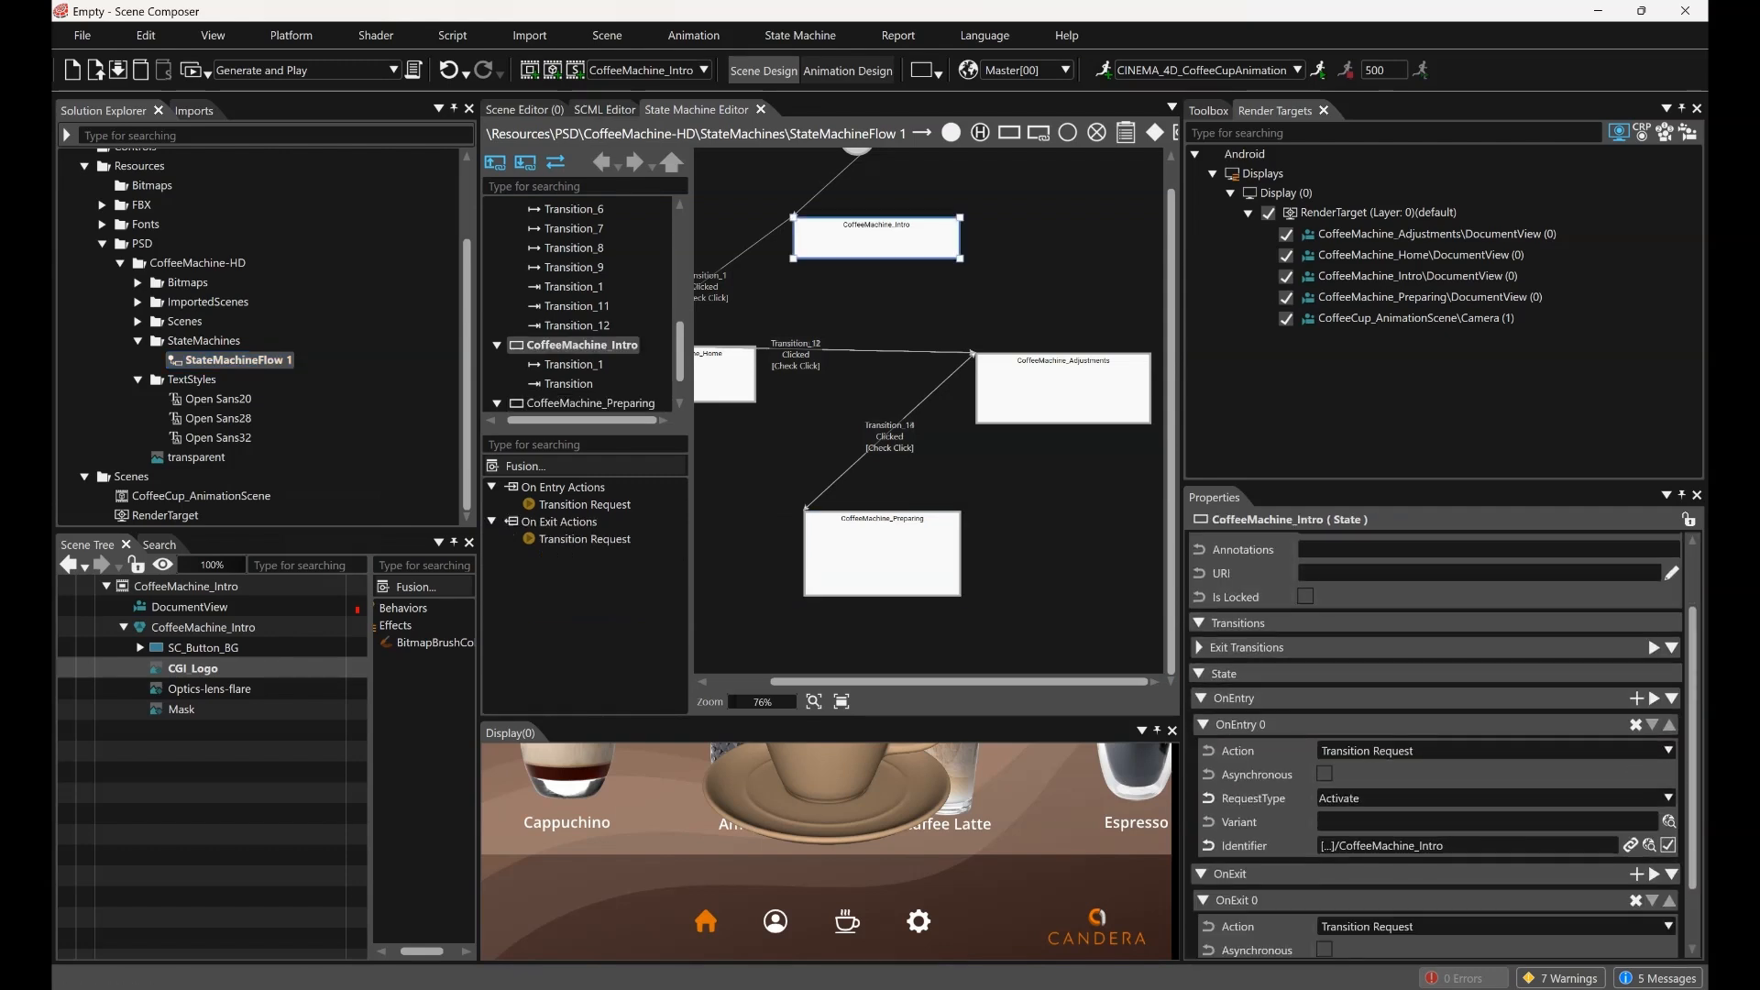
scroll(929, 411, down, 2)
click(525, 110)
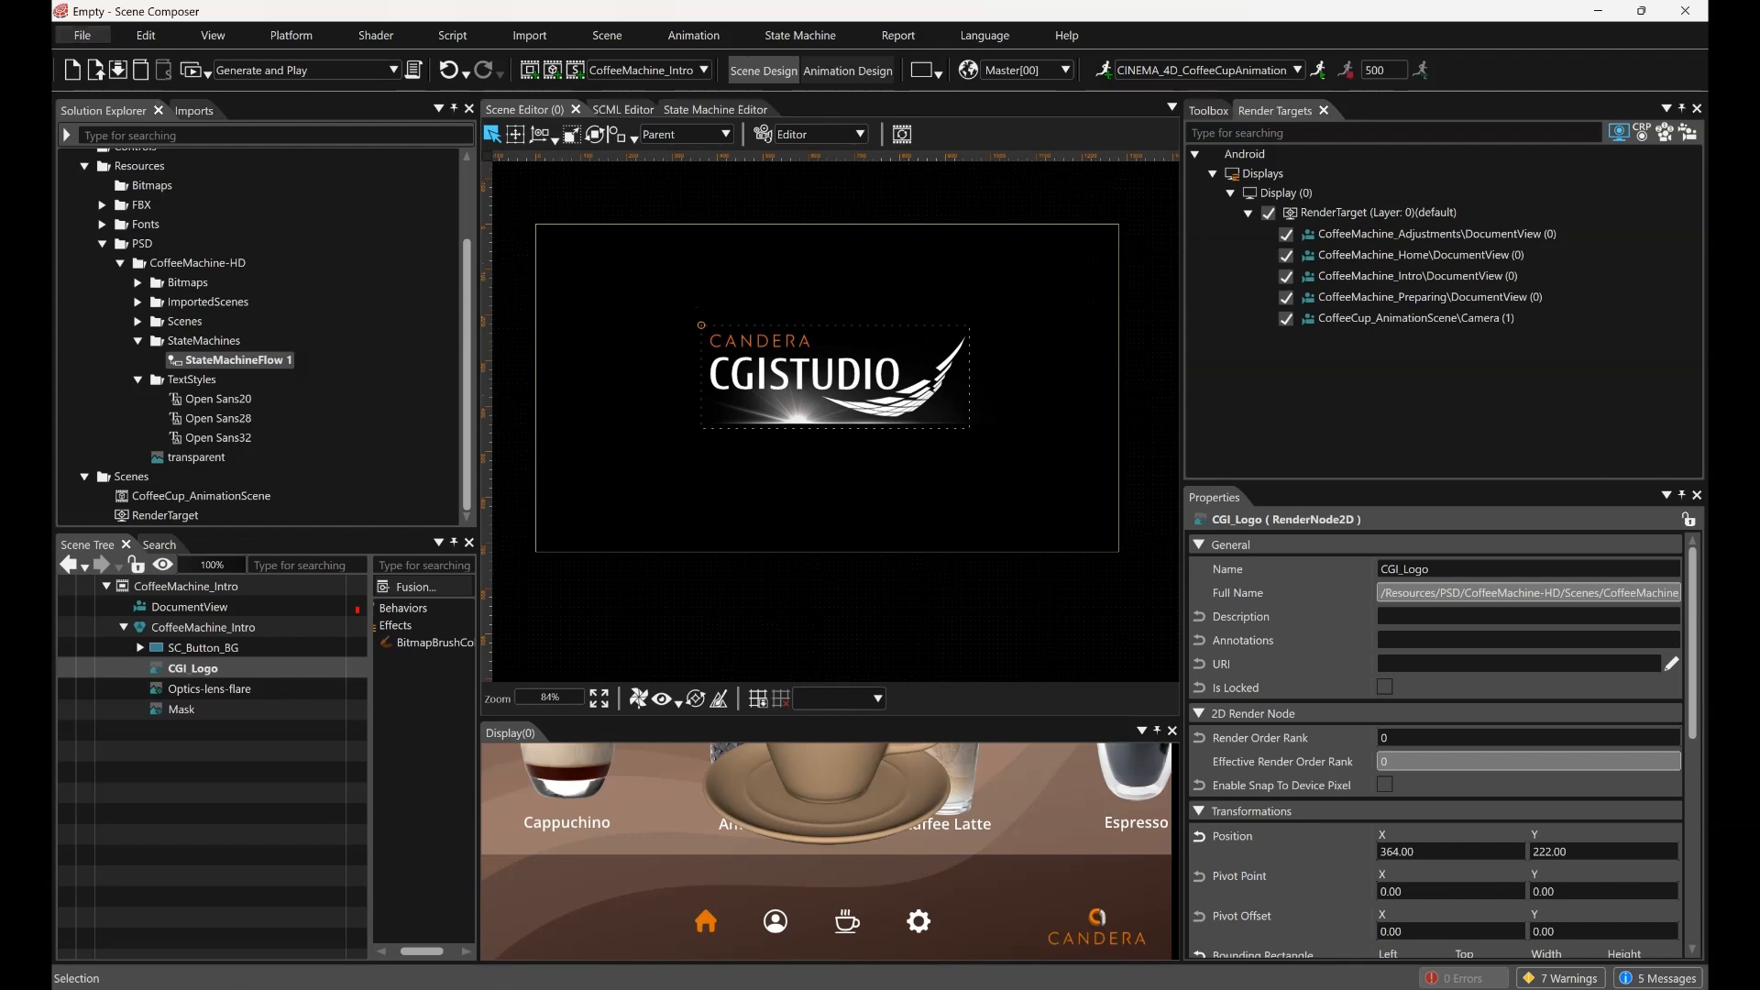
Generate the solution's asset library as Asset.bin in the CoffeeMachine_Android_CGI_Solution folder
click(82, 35)
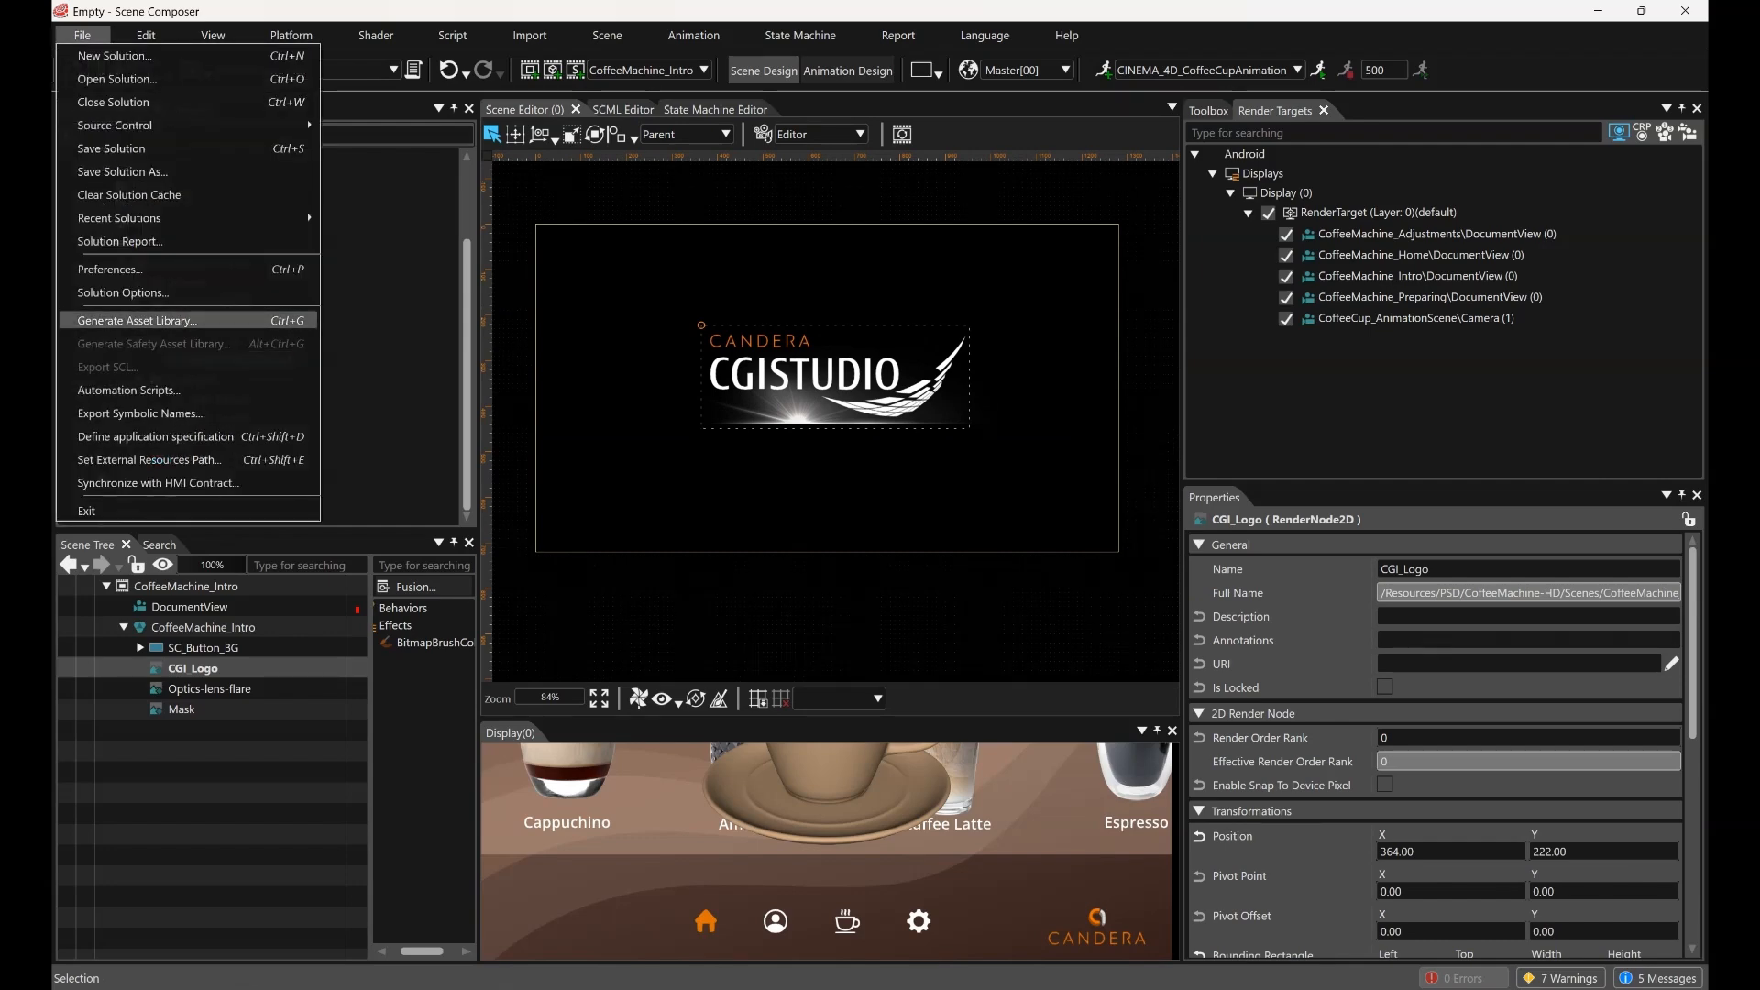
key(Return)
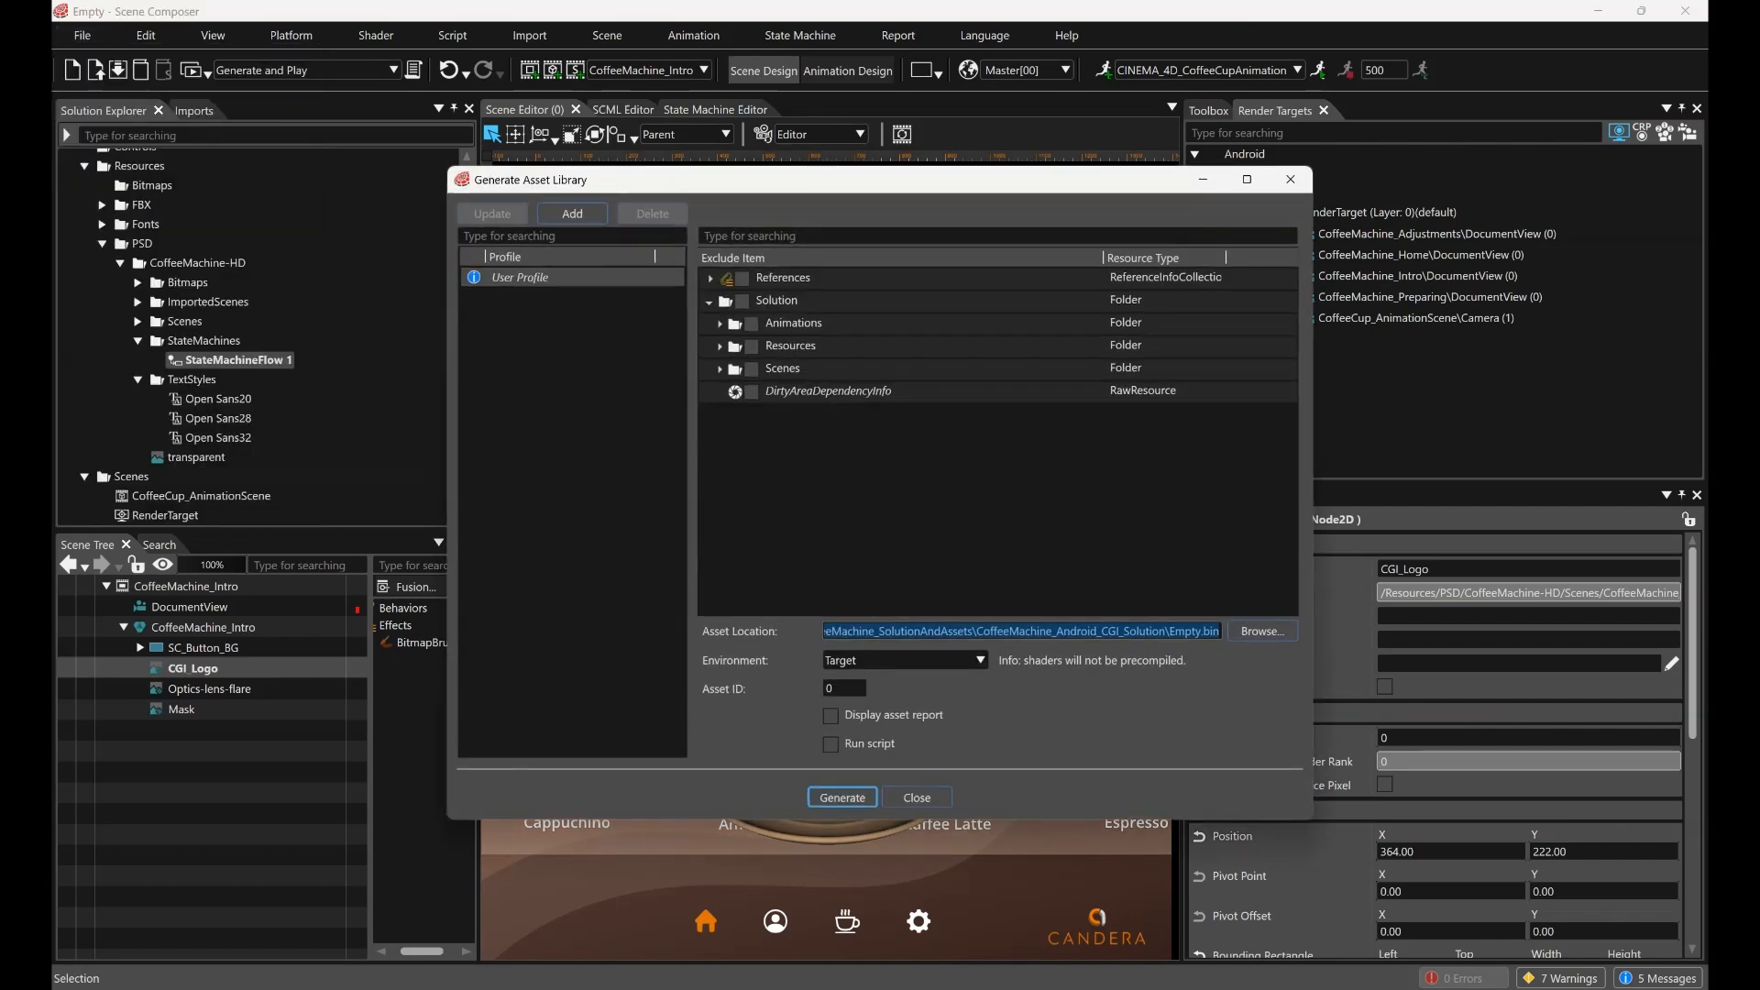
click(1175, 631)
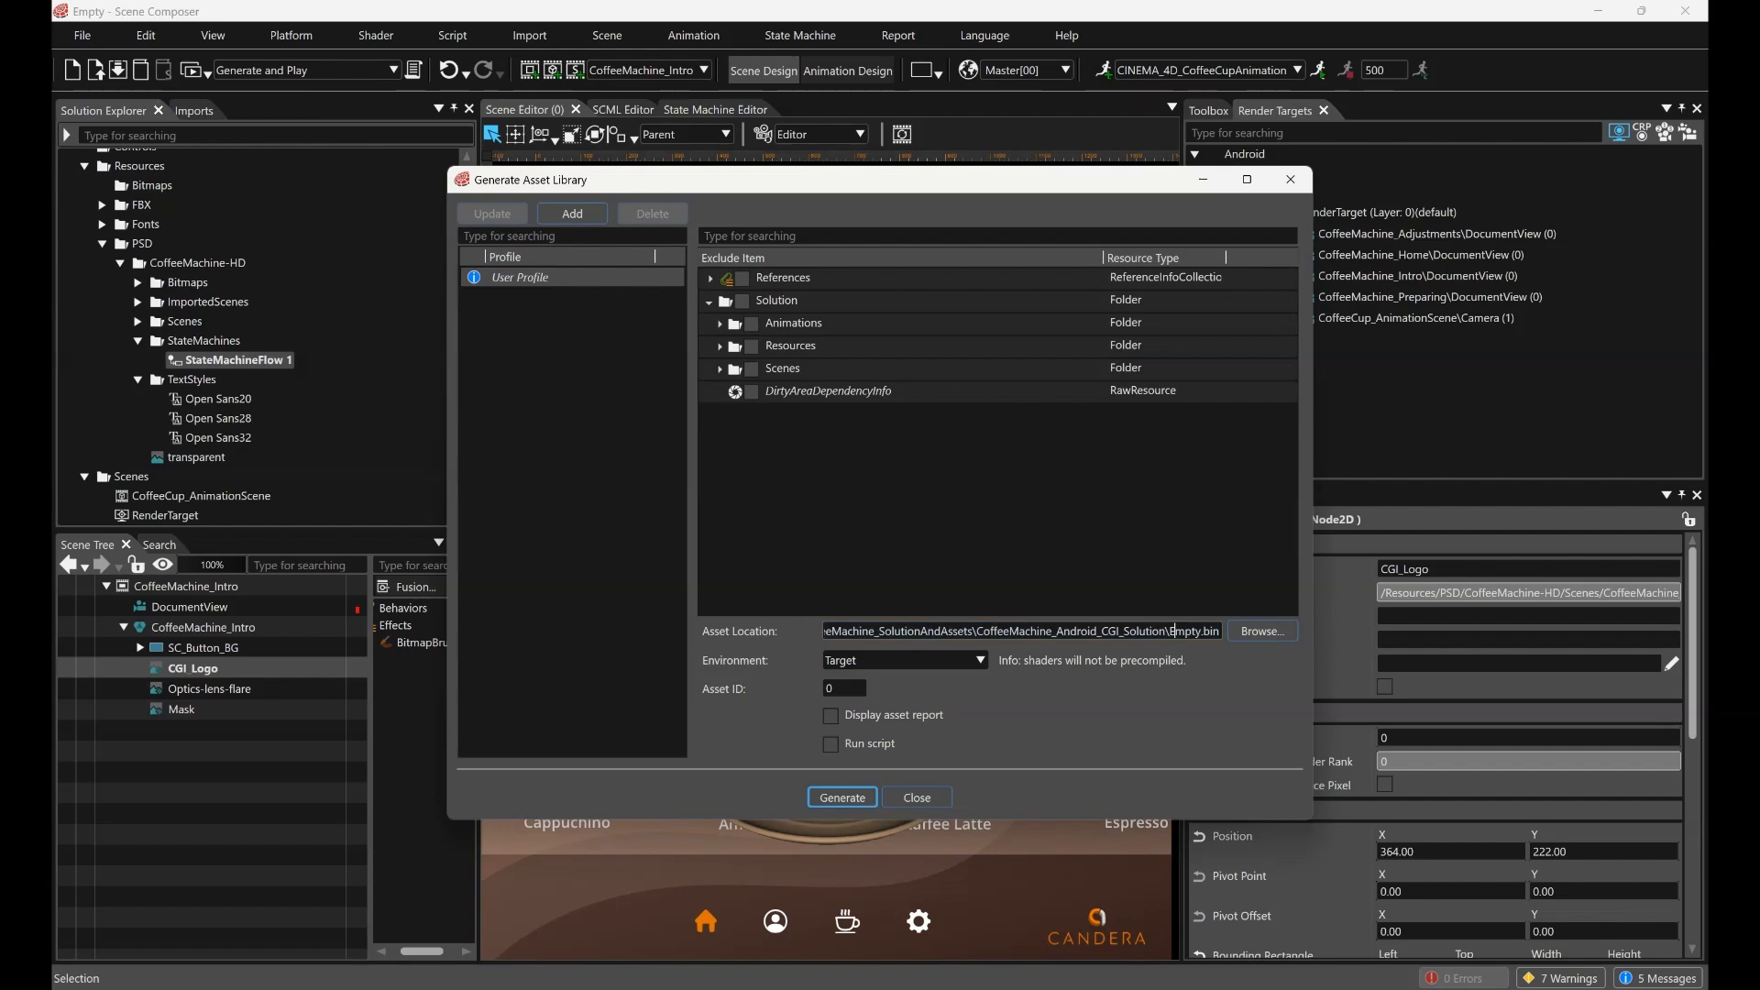
double_click(1175, 630)
text(Asset)
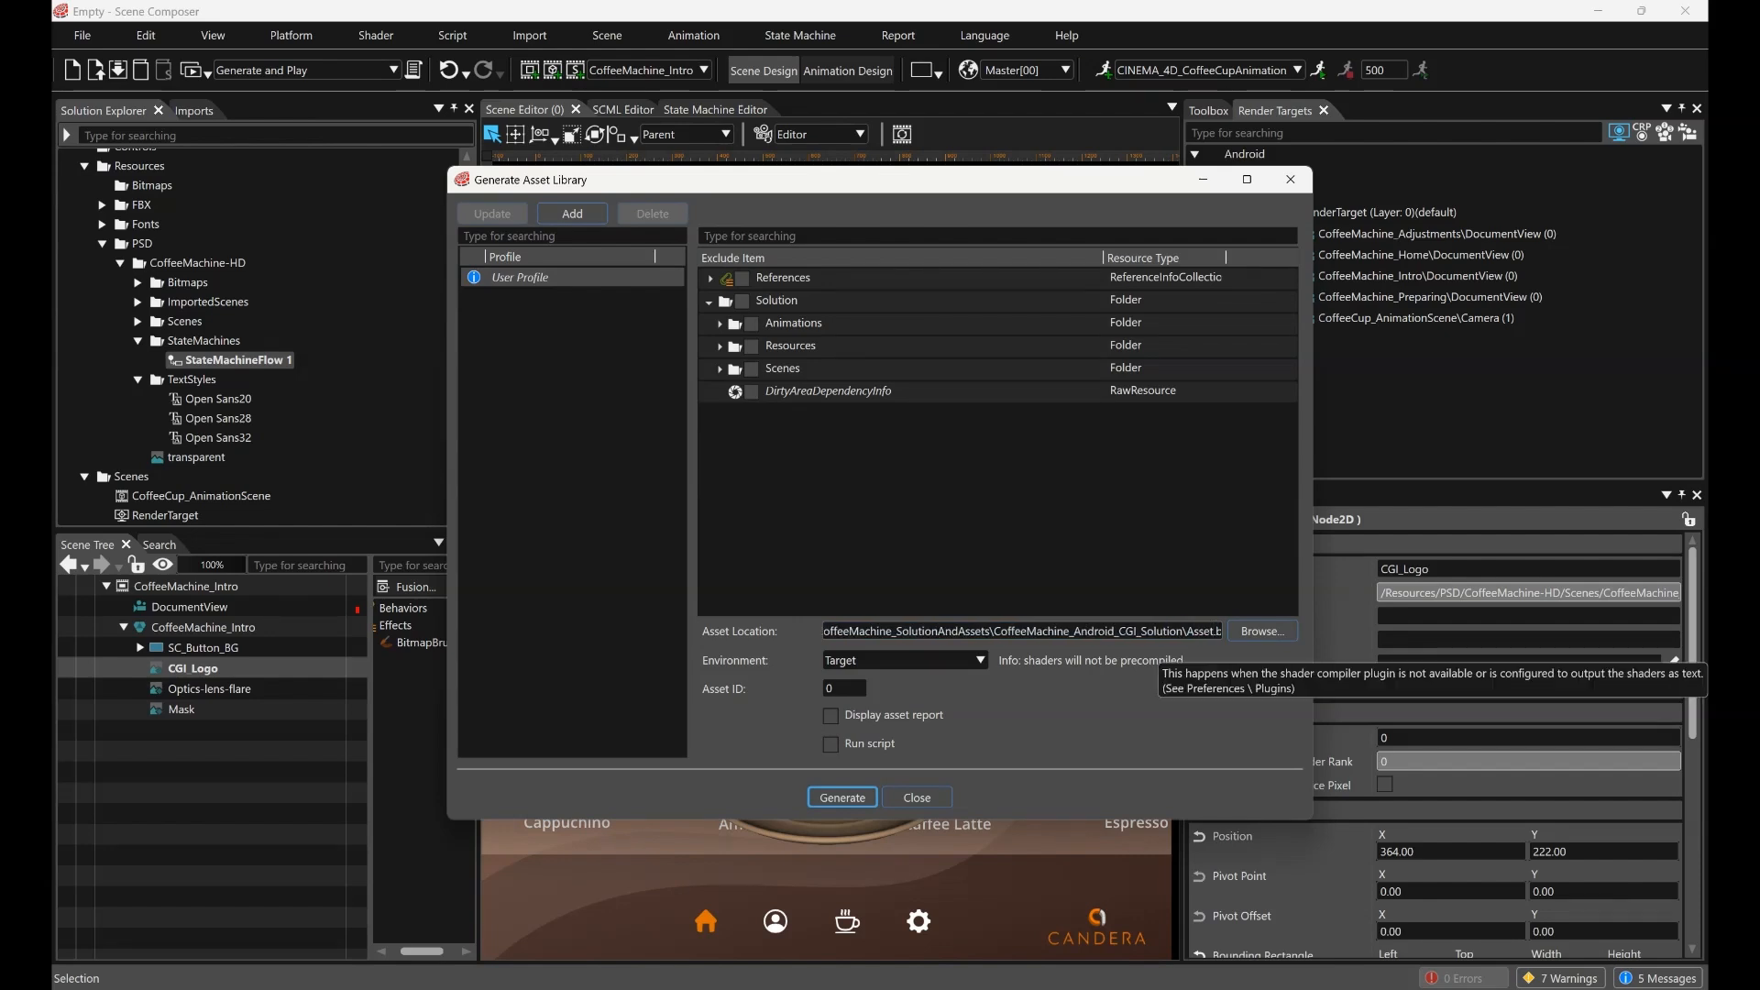
drag(1186, 631, 1226, 632)
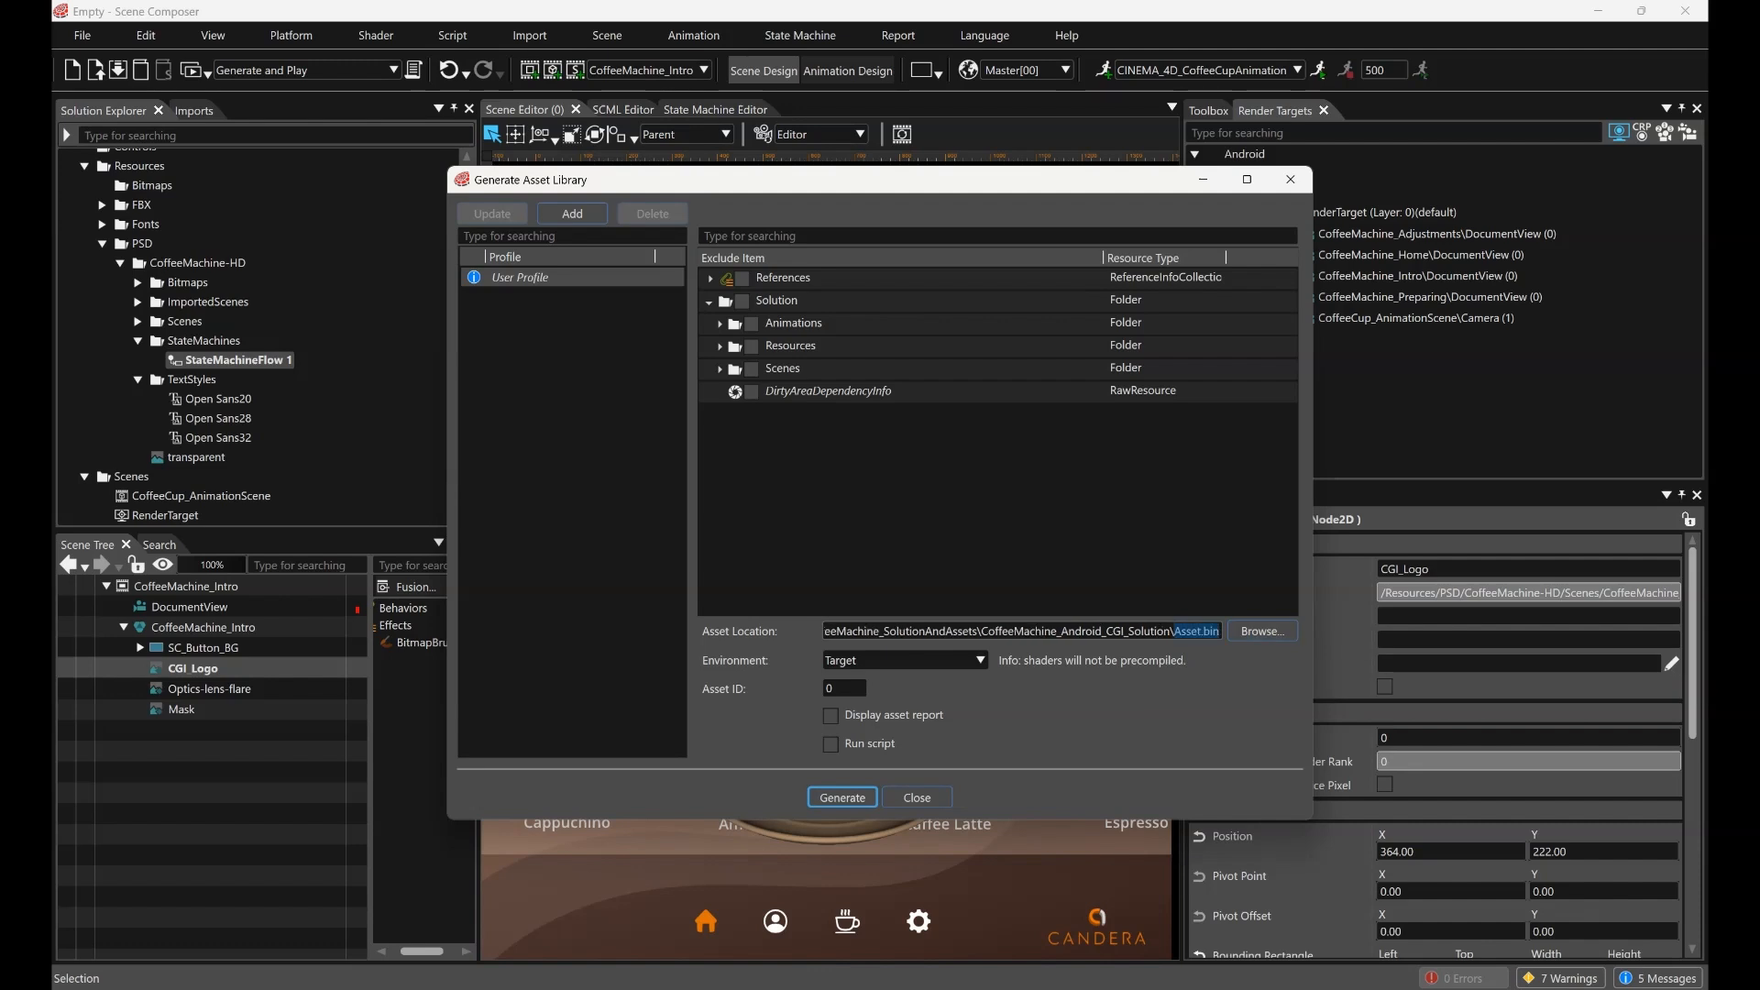
click(842, 797)
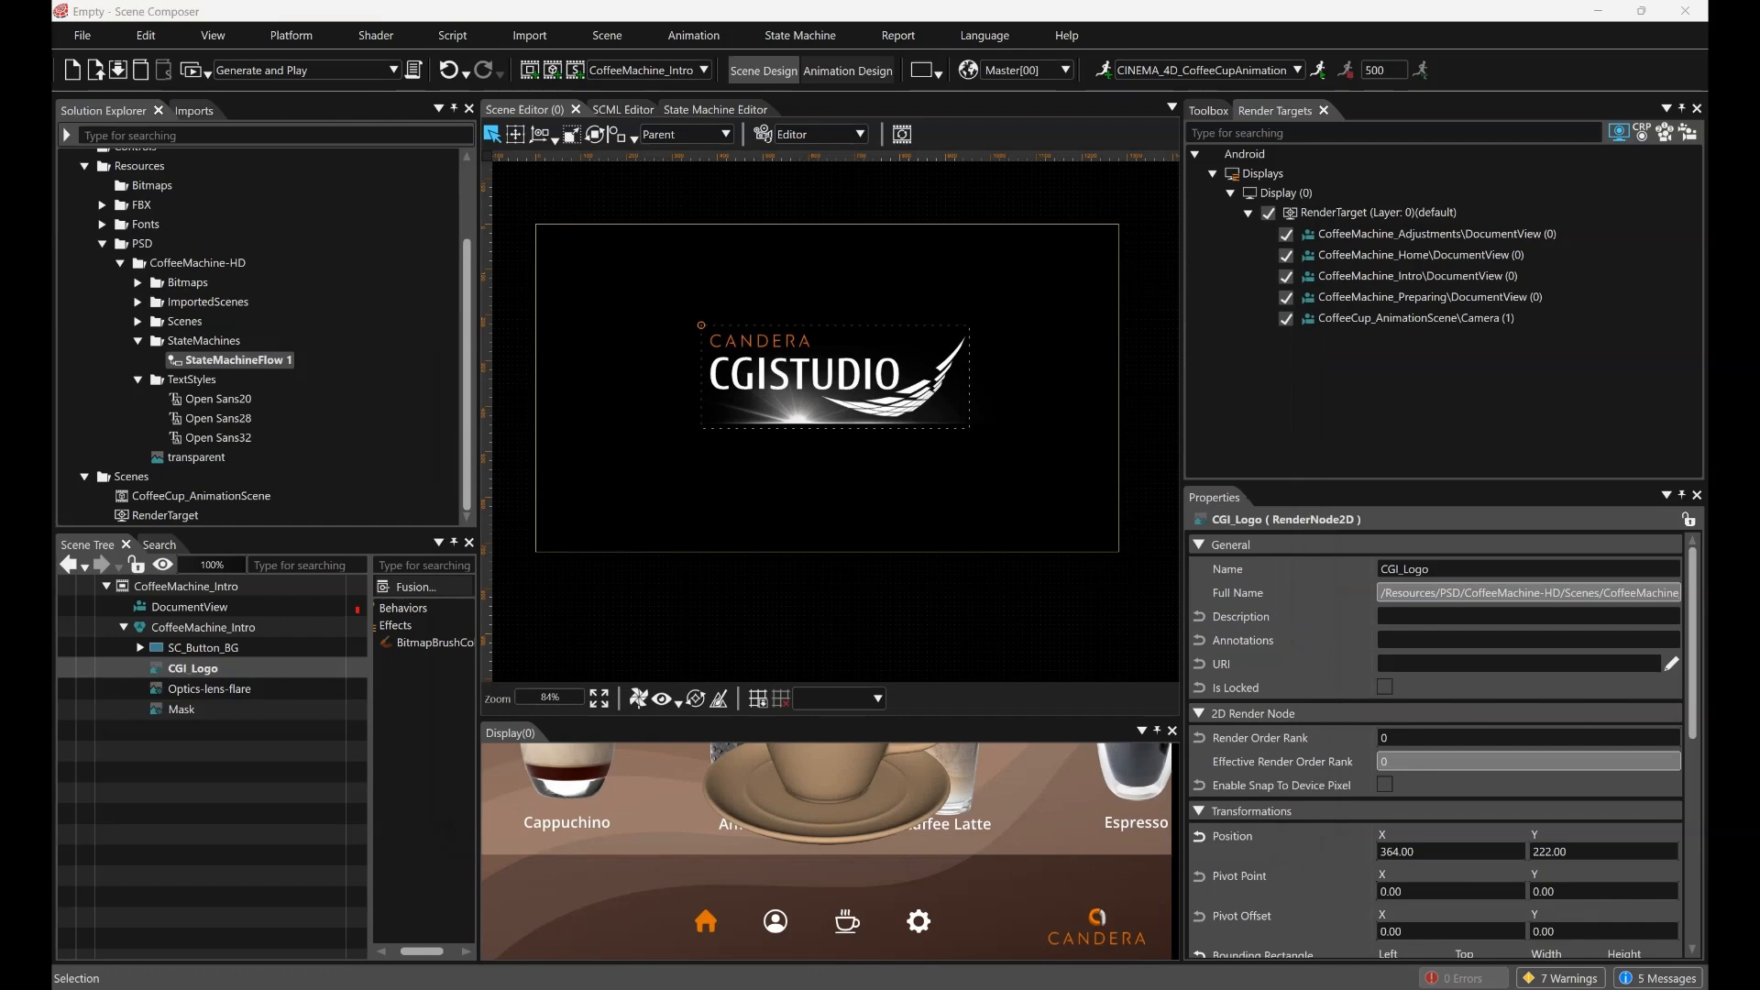
Switch to File Explorer and locate AndroidCgiPlayerLauncher-3-16.apk in the AndroidCgiPlayerLauncher-3-16_APK folder
click(639, 916)
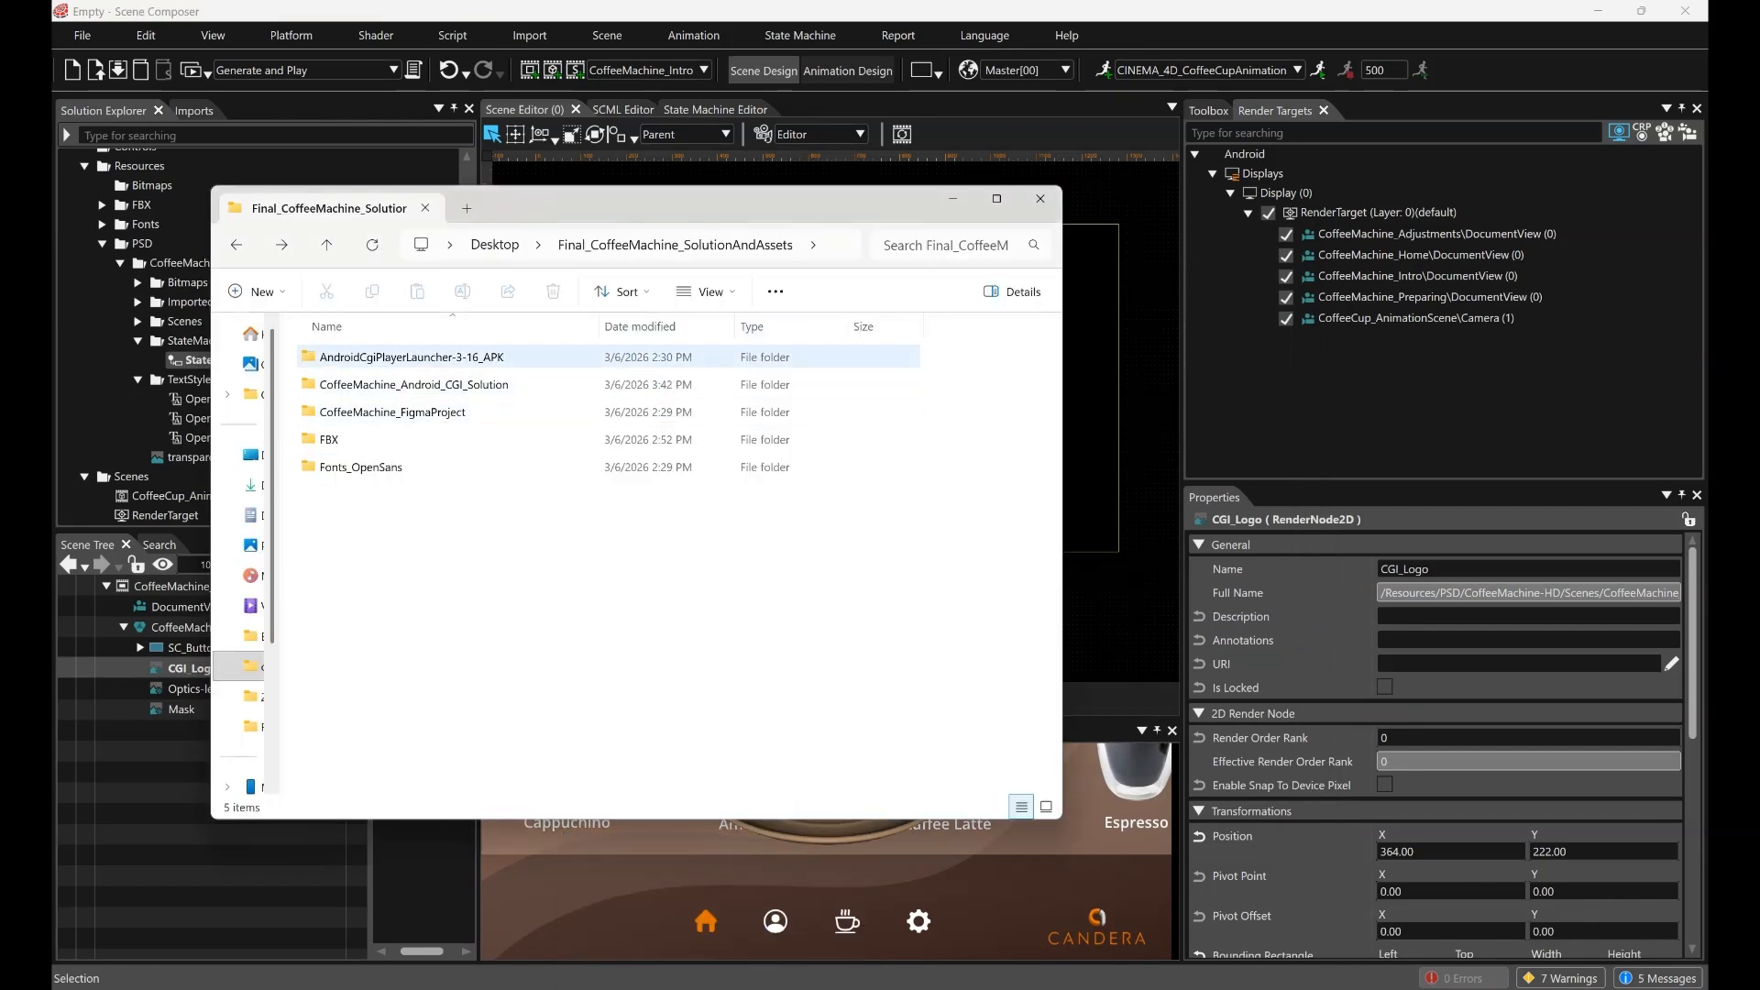
drag(649, 203, 699, 209)
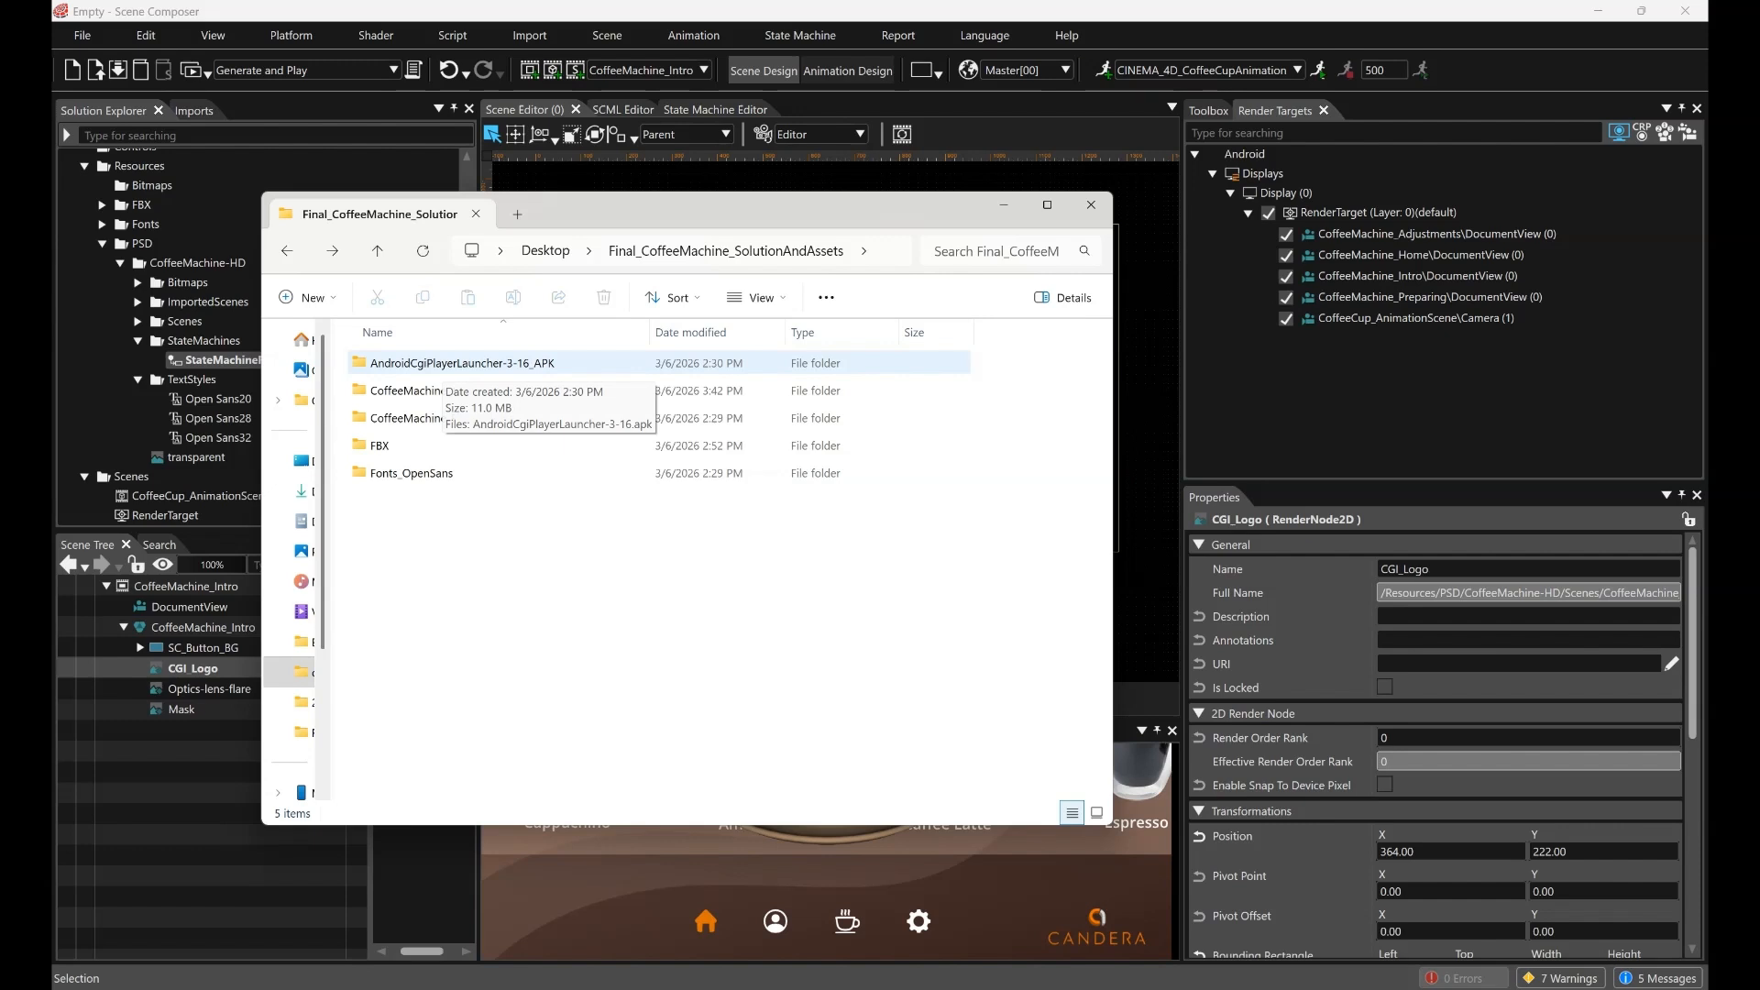
double_click(443, 364)
click(444, 365)
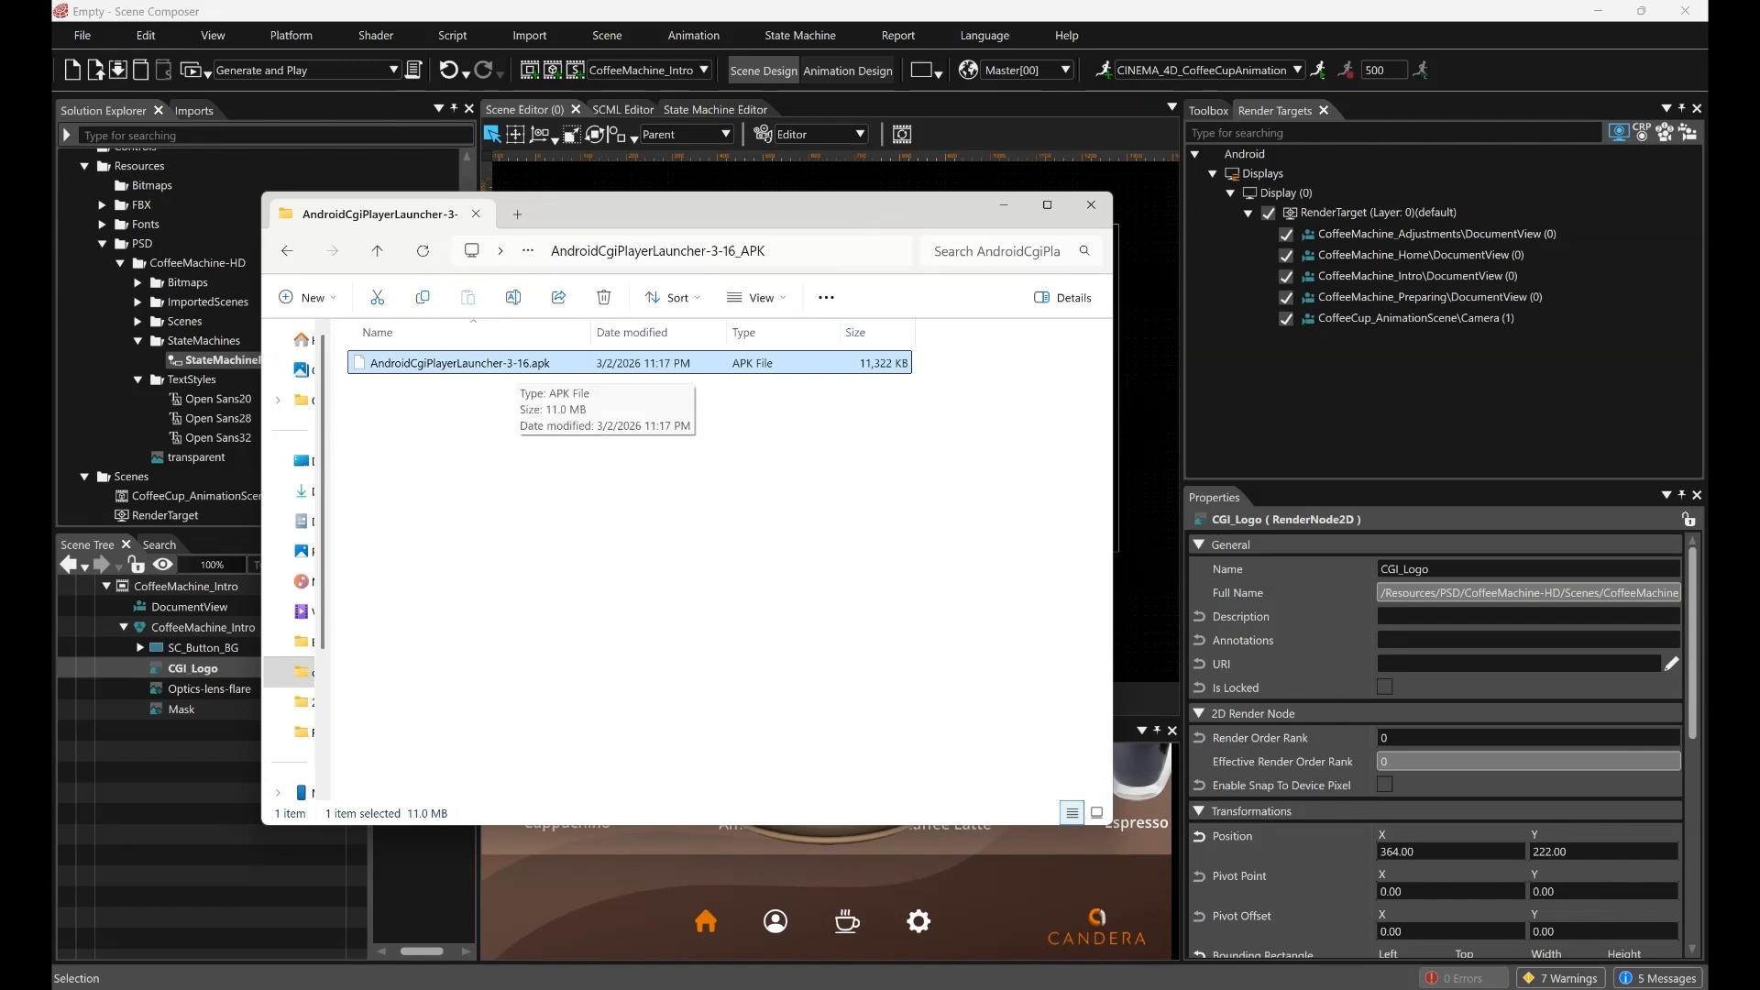
drag(623, 212, 653, 208)
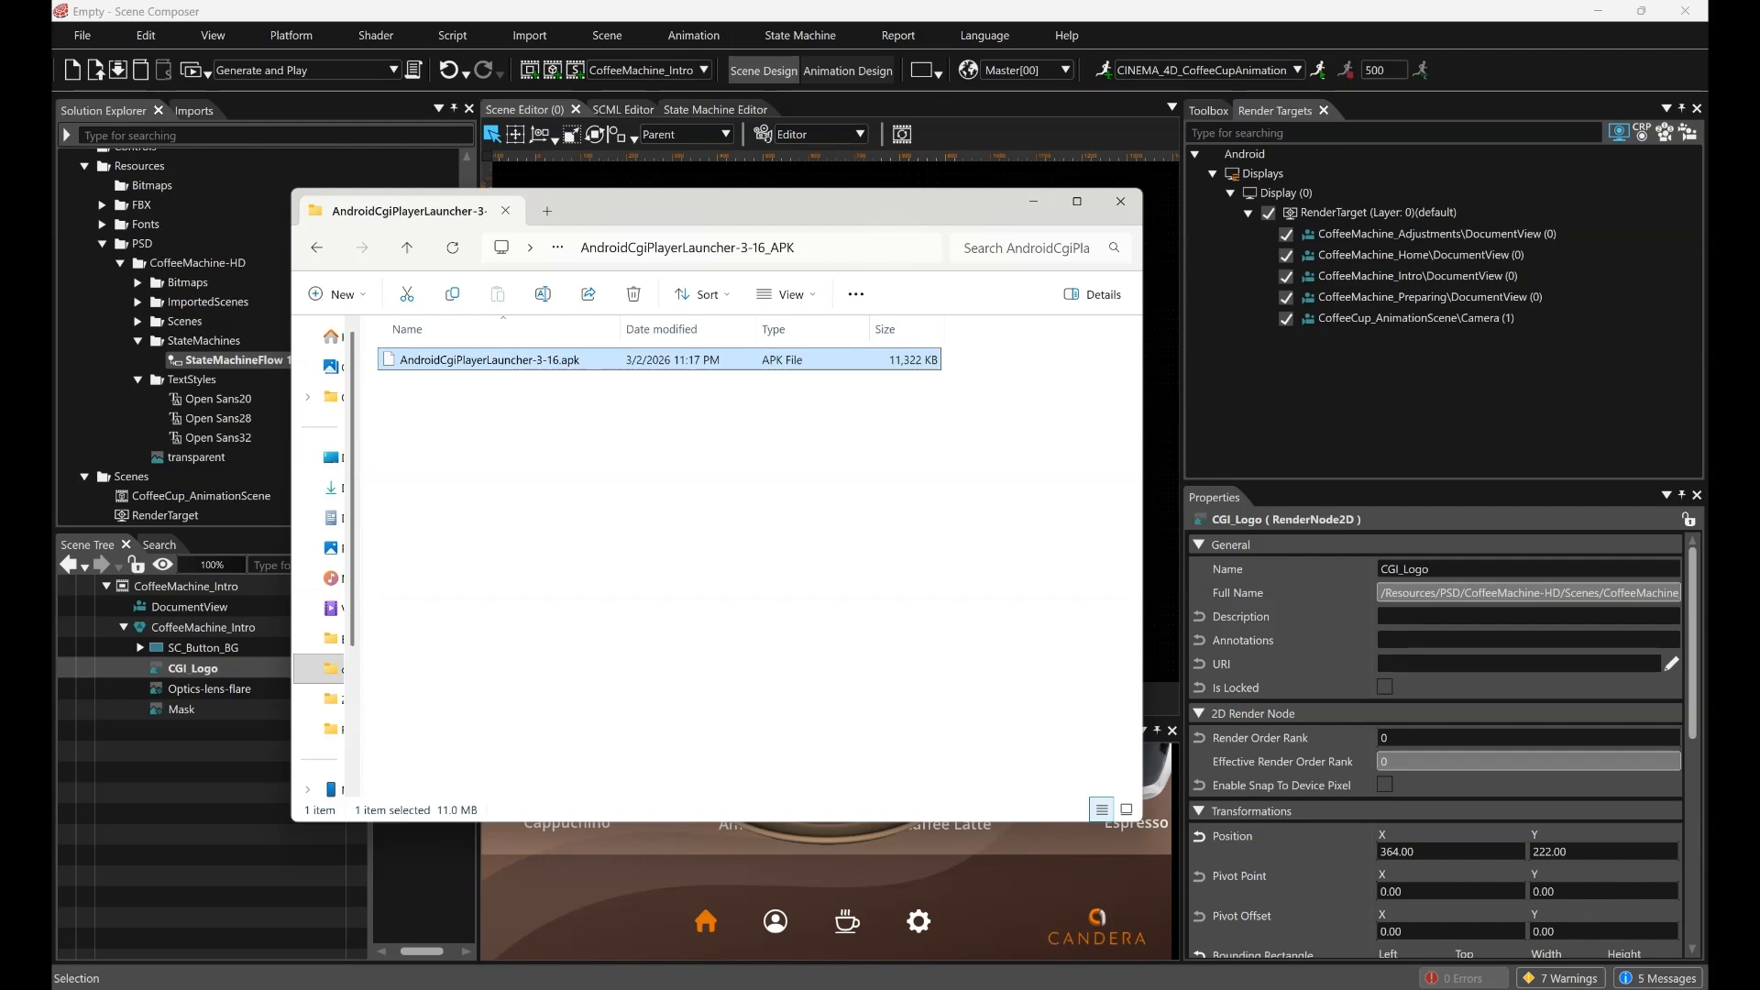
drag(780, 210, 982, 191)
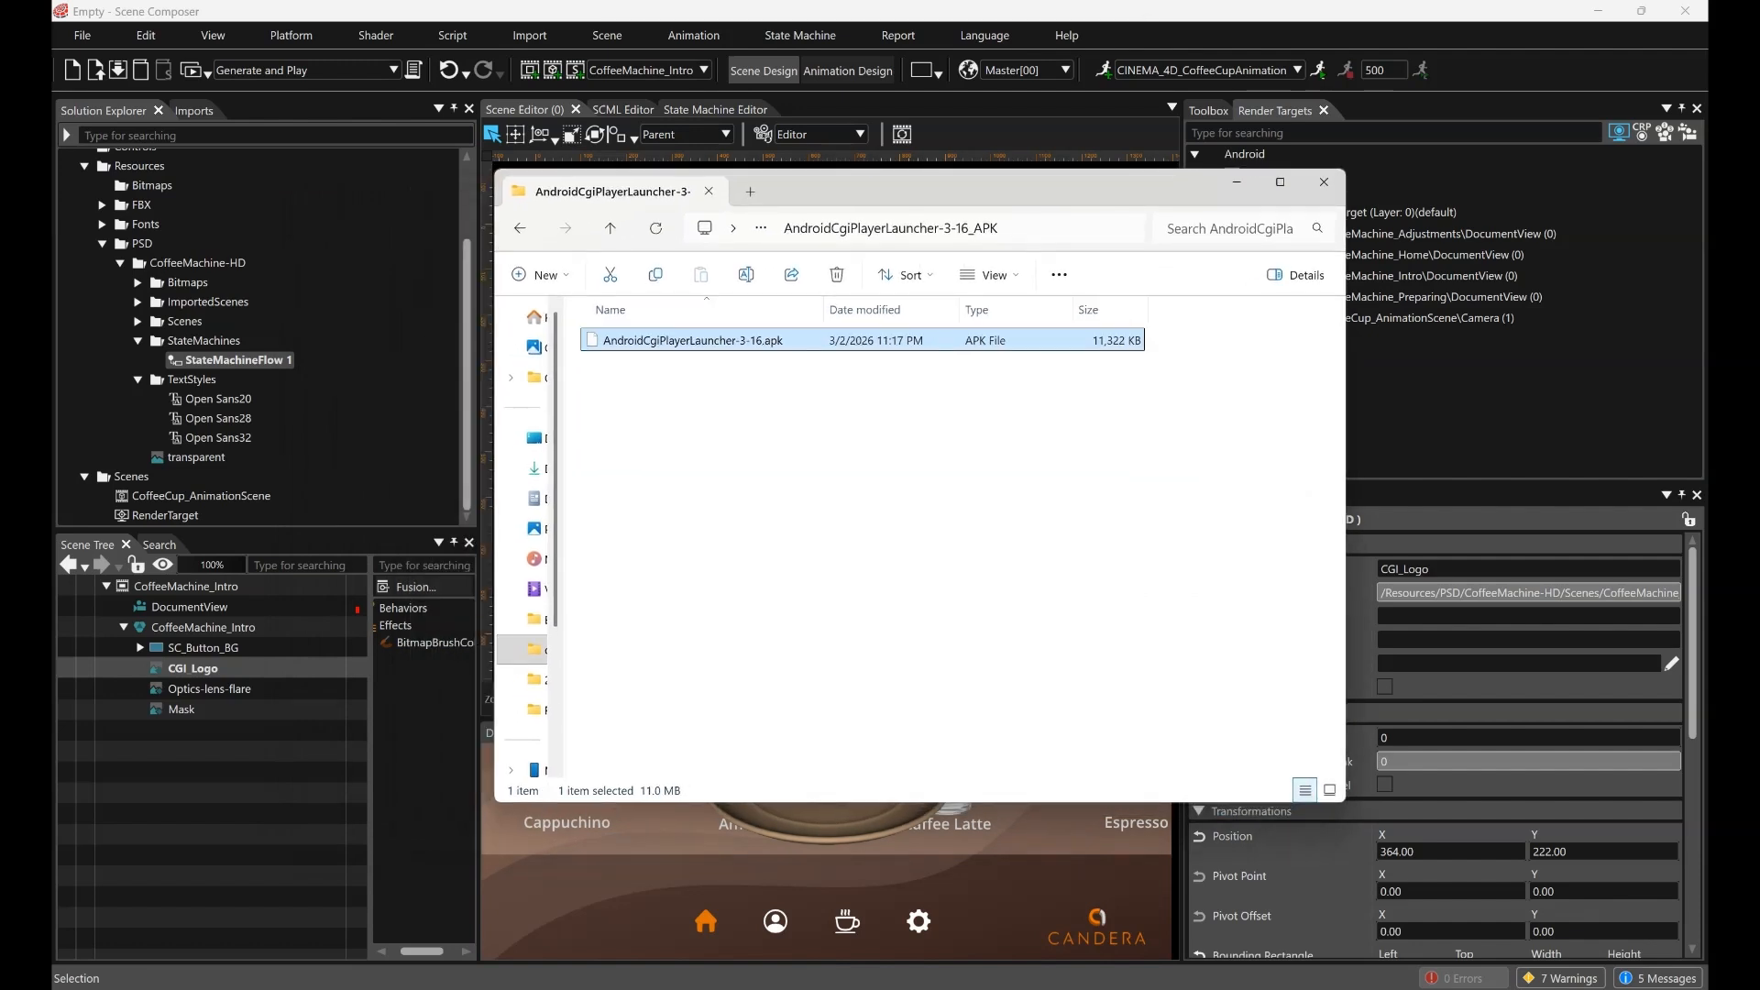
click(1474, 989)
right_click(1478, 918)
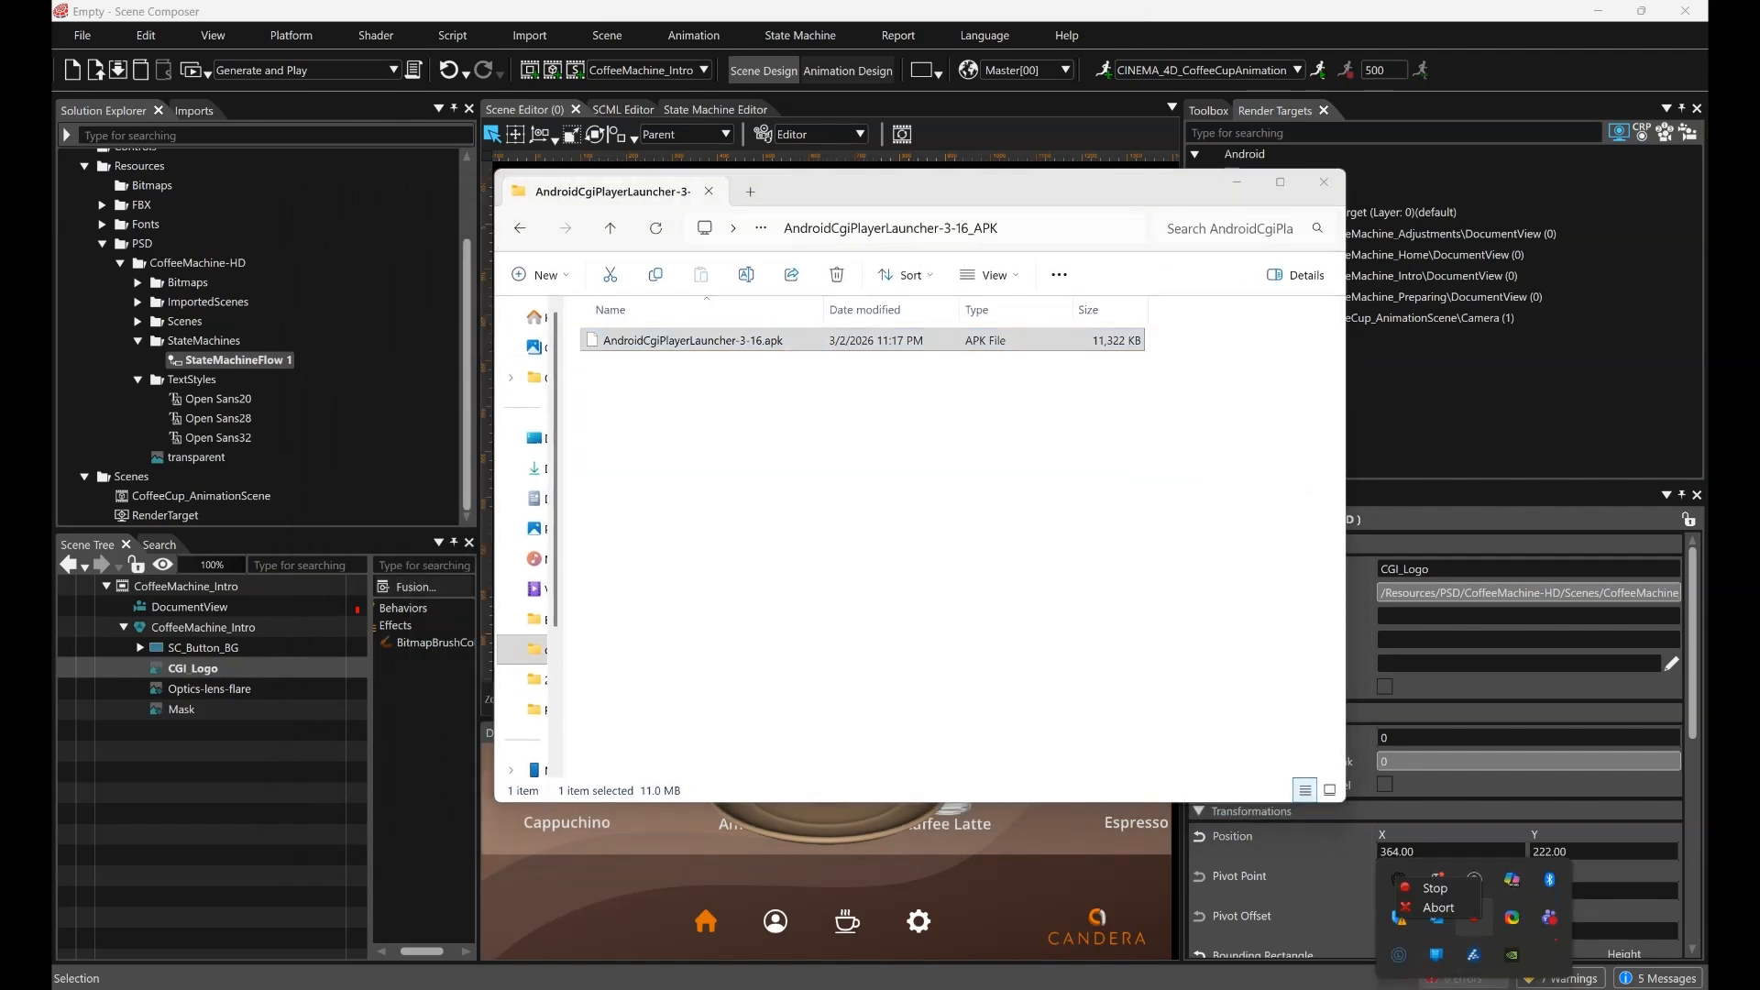